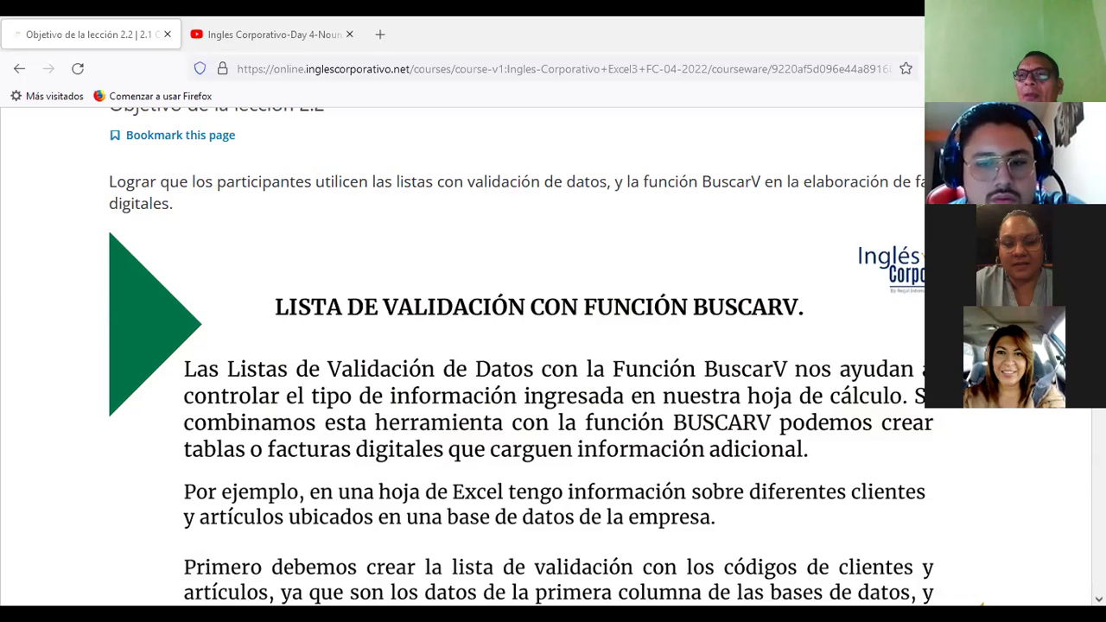
Leave the course lesson page and bring up Excel's VENDEDORES seller table
scroll(518, 346, down, 1)
scroll(519, 345, up, 2)
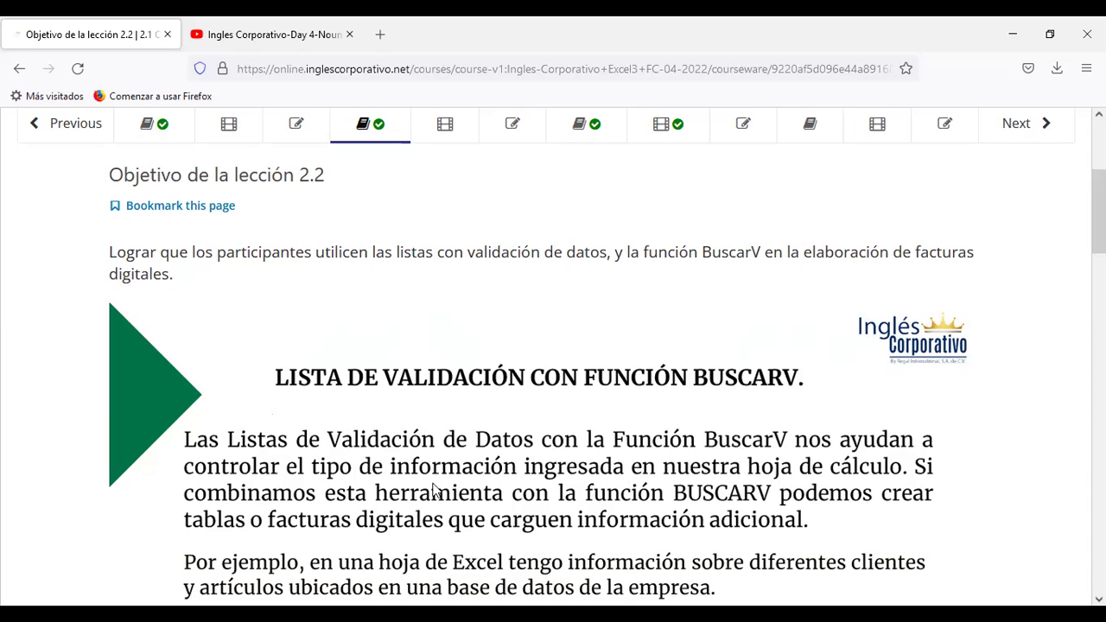
scroll(301, 399, down, 2)
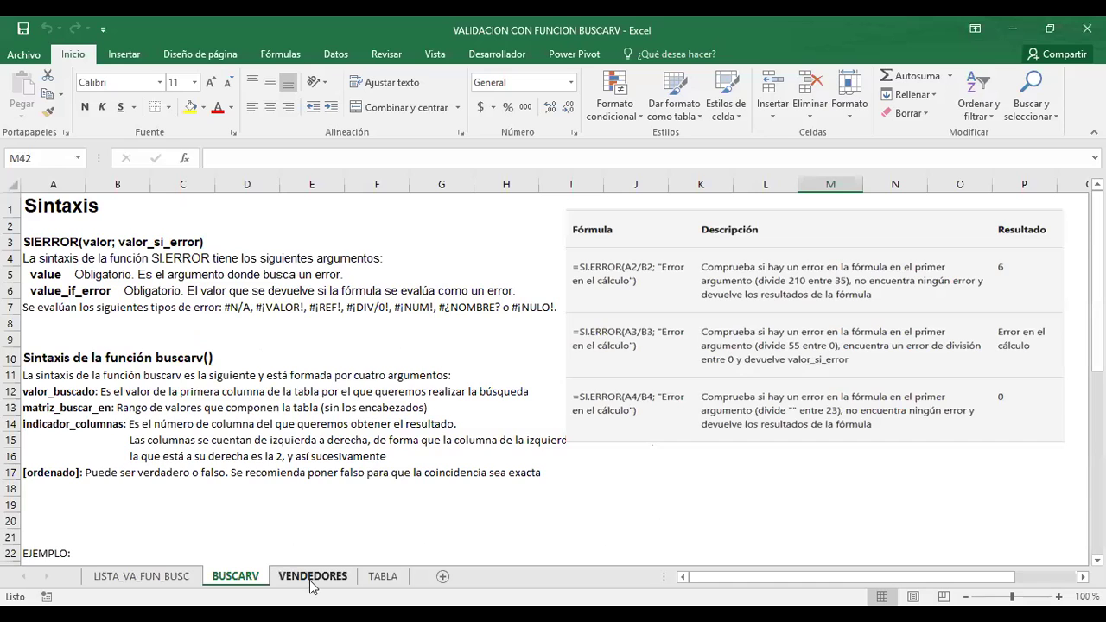
click(311, 576)
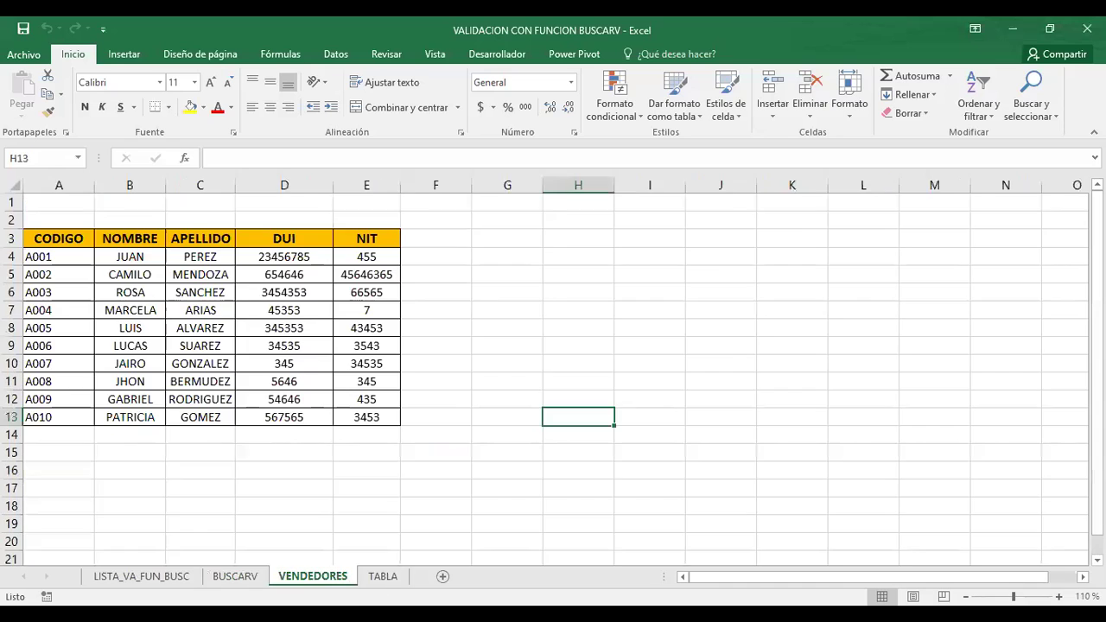
Show the TABLA sales sheet, browse the recent workbooks list, then return to the sheet
click(383, 576)
click(23, 54)
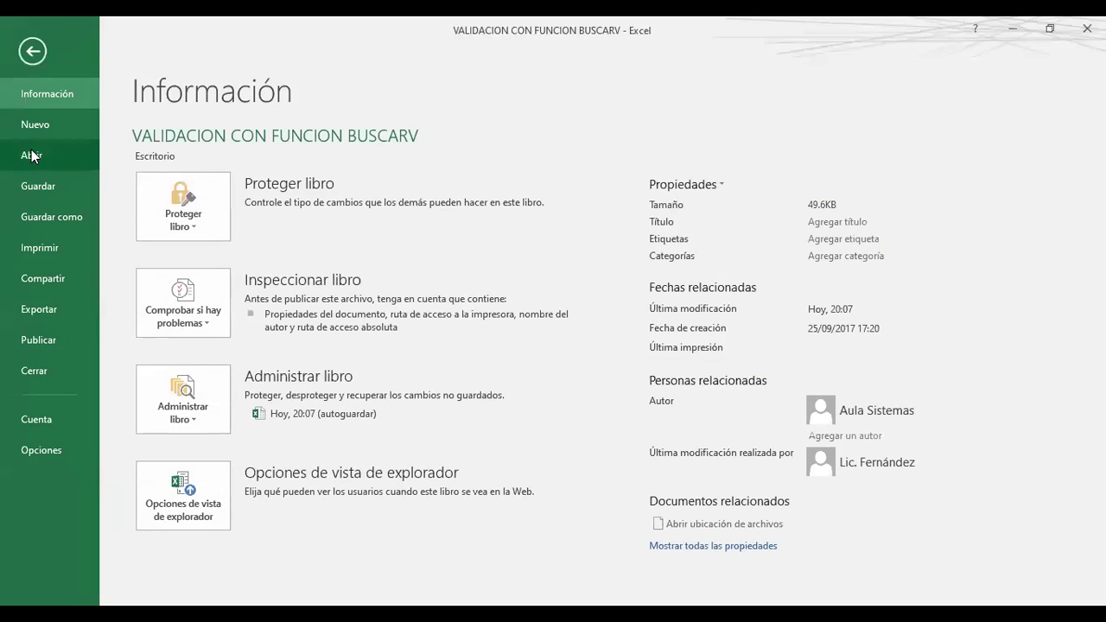
click(31, 155)
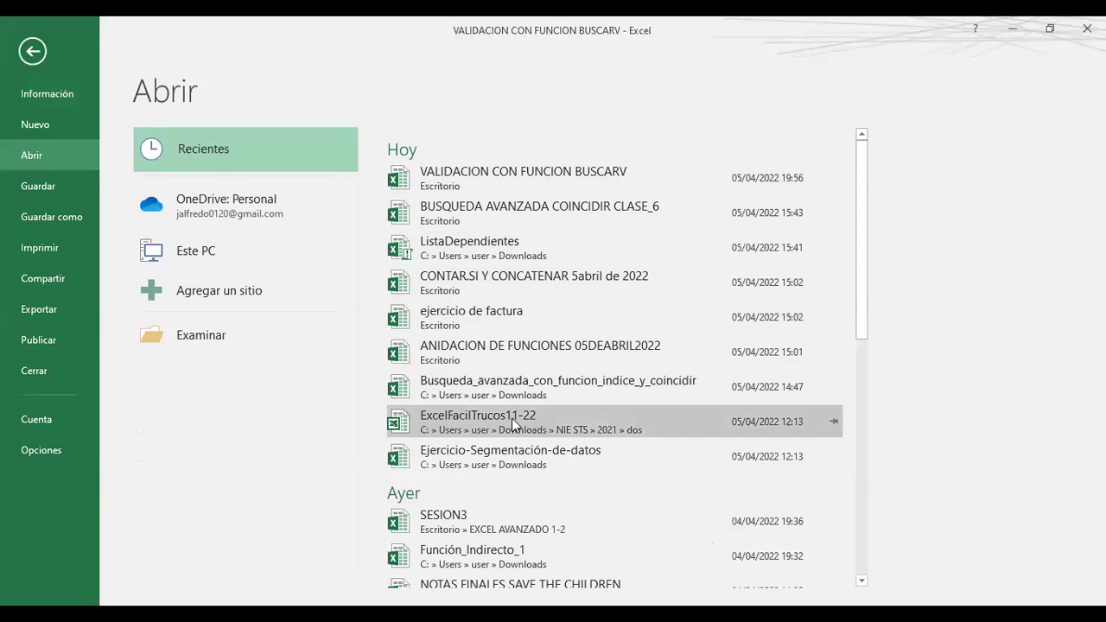
scroll(594, 390, down, 2)
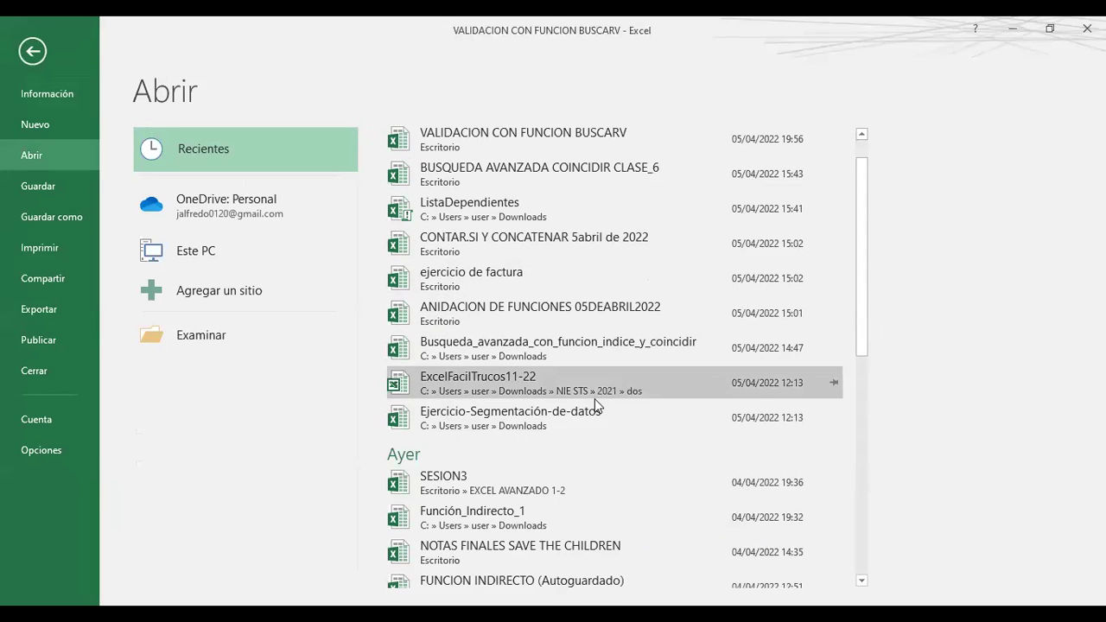
scroll(594, 400, down, 1)
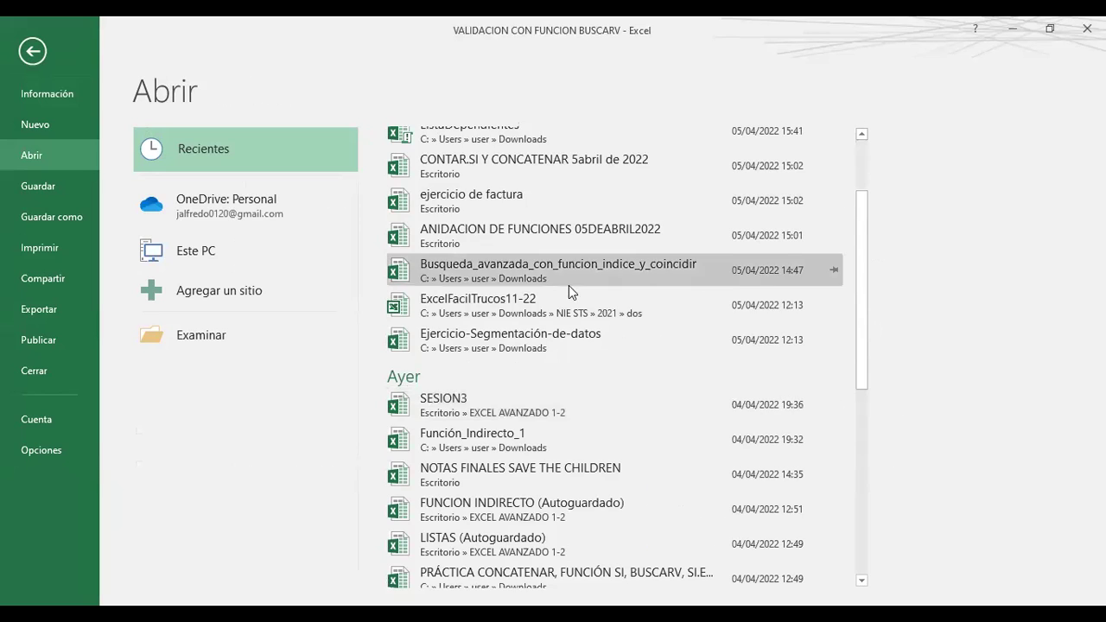
scroll(566, 294, up, 3)
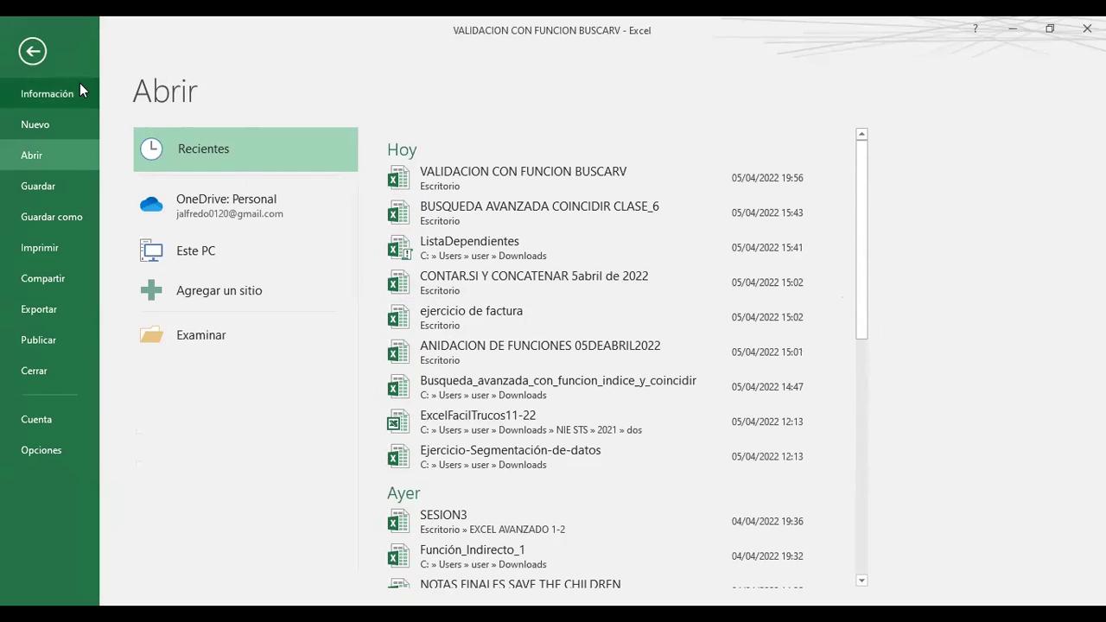
key(Escape)
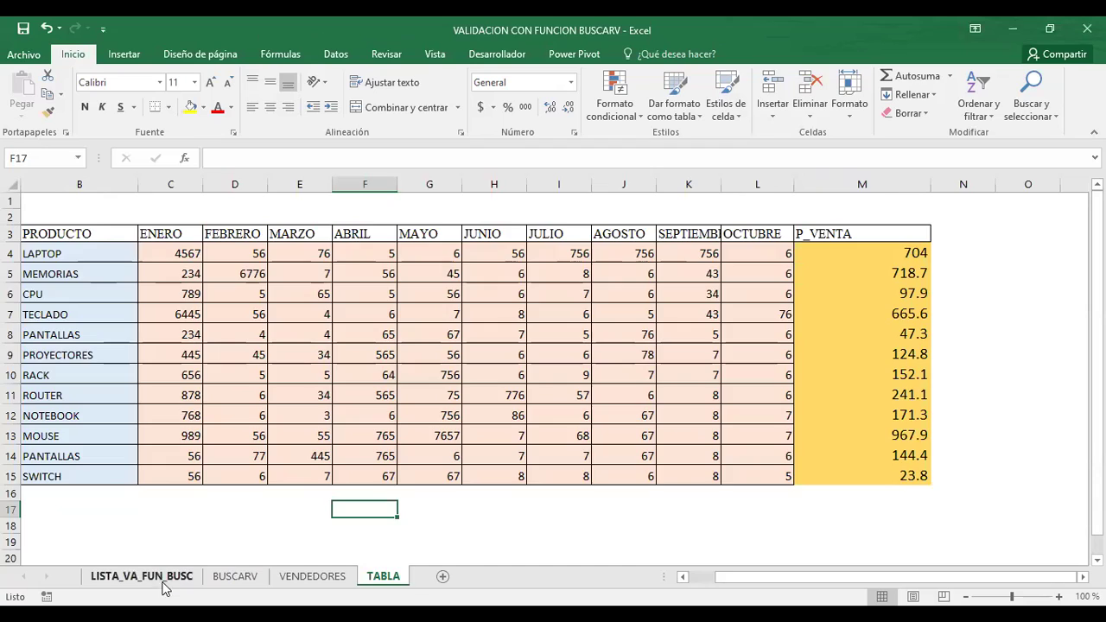
View the CONSULTA DE DATOS lookup results for A009, then return to the Firefox course page
click(147, 579)
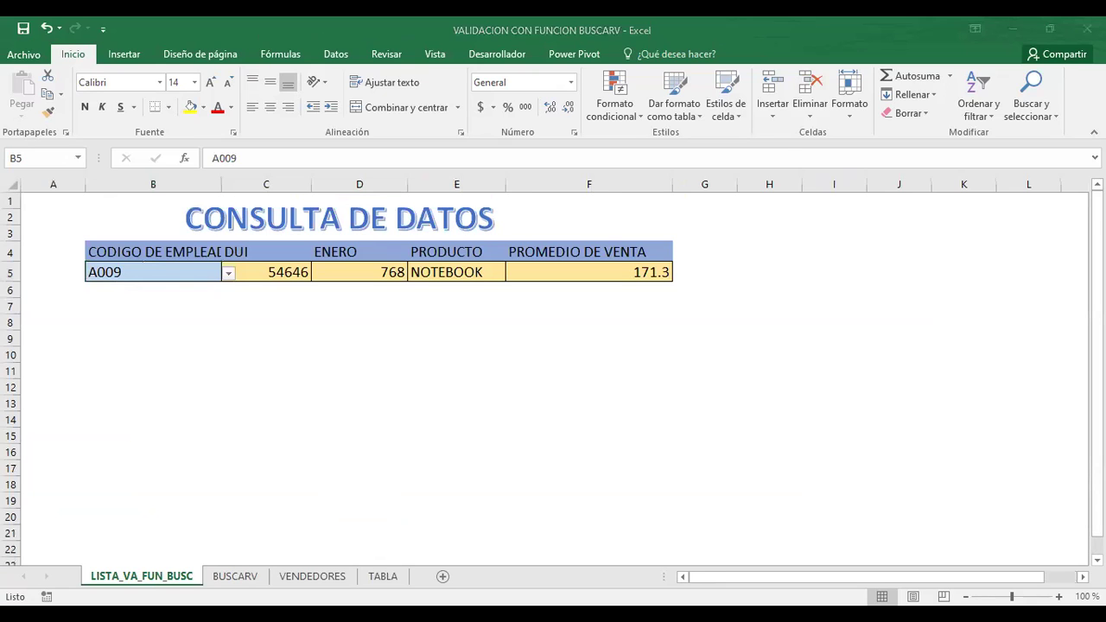
key(alt+Tab)
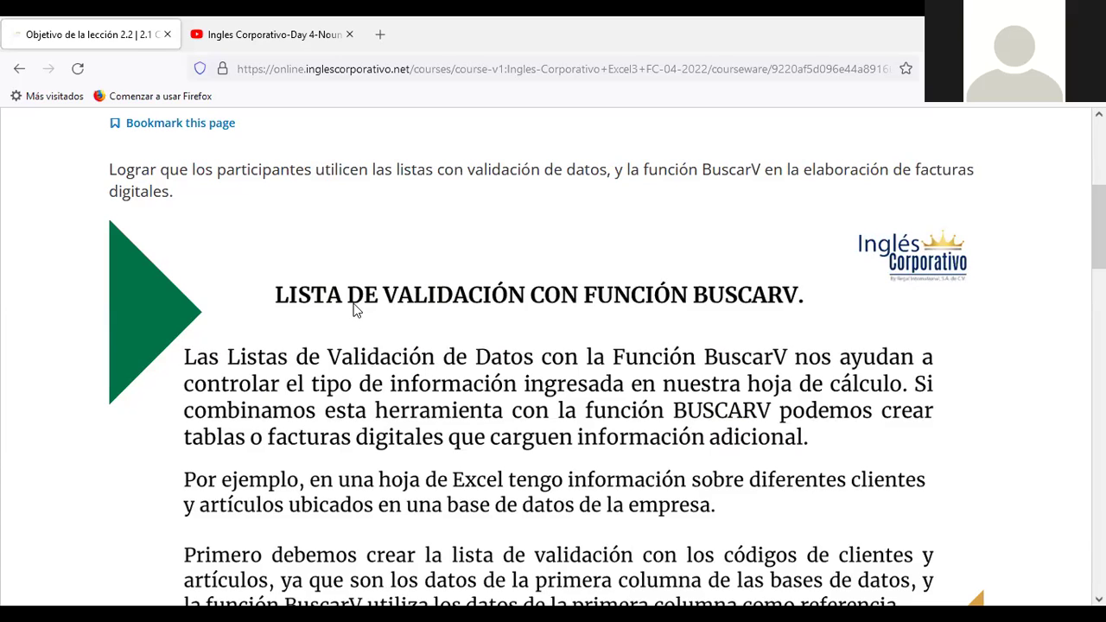
scroll(358, 308, down, 2)
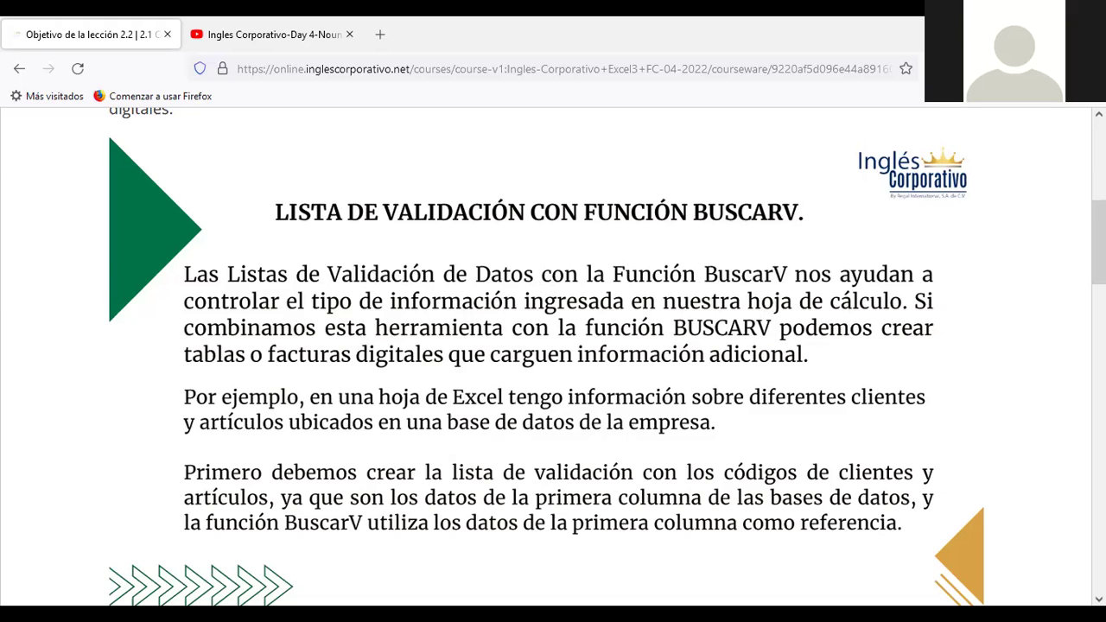
scroll(1098, 251, down, 2)
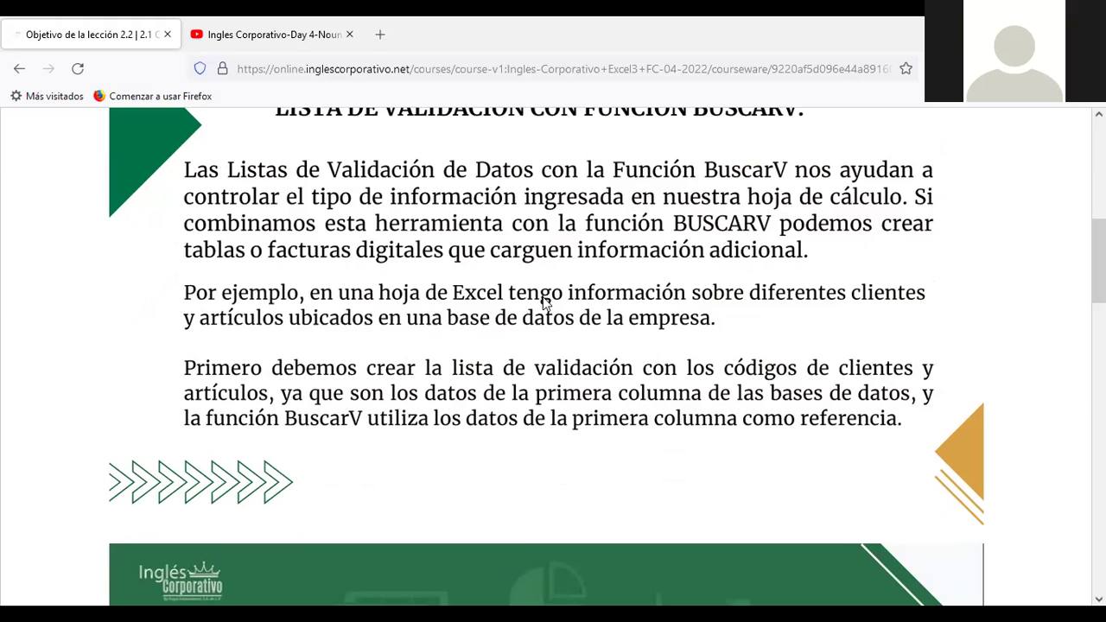
Scroll the lesson page, then return to the VALIDACION CON FUNCION BUSCARV workbook in Excel
scroll(544, 304, down, 2)
scroll(544, 304, down, 2)
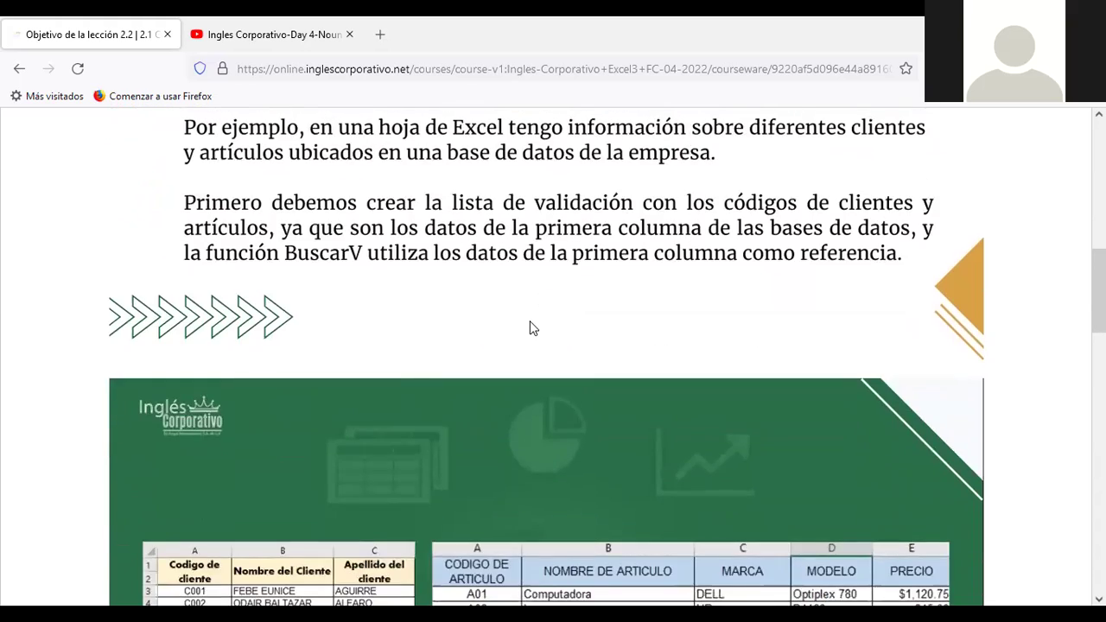
scroll(530, 324, up, 4)
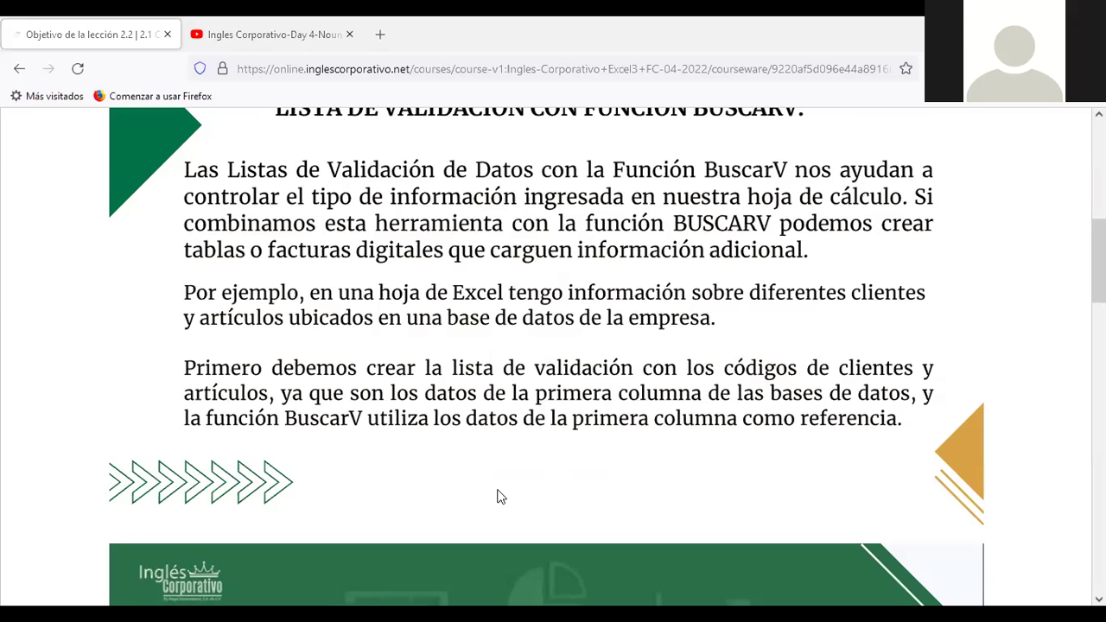
key(alt+Tab)
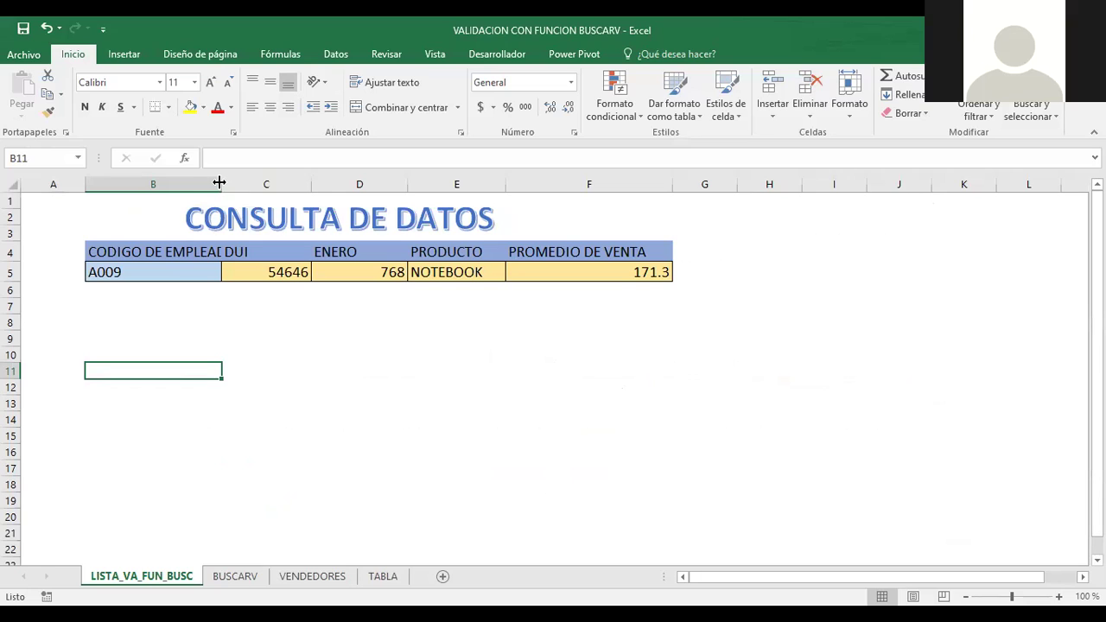
Widen column B to fit CODIGO DE EMPLEADO and centre the B4:F4 headers
drag(221, 184, 269, 205)
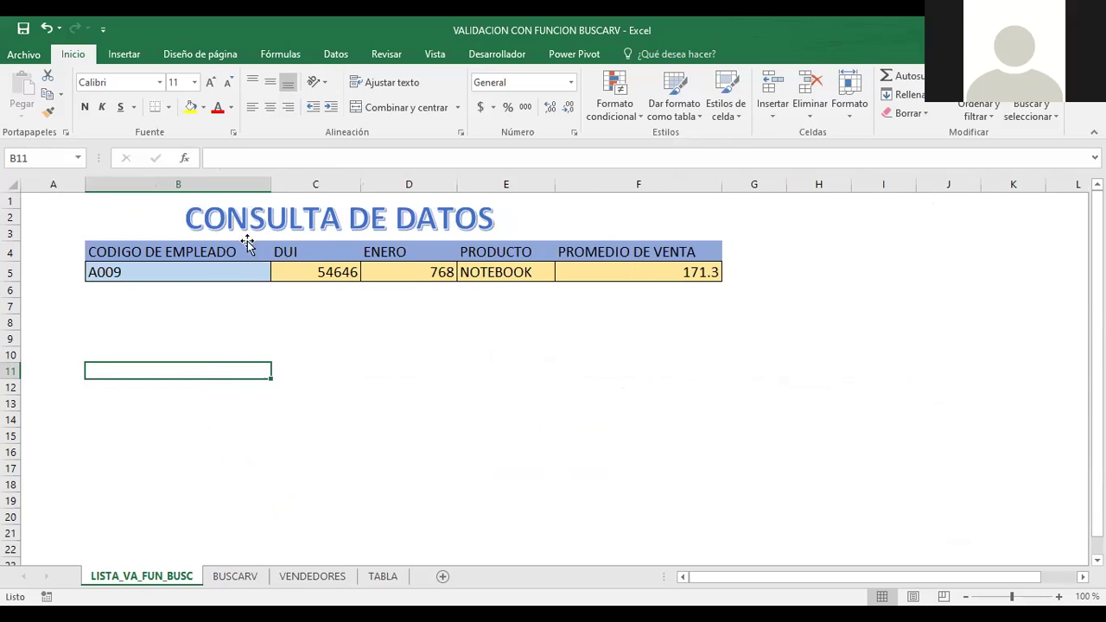
drag(151, 256, 651, 264)
click(271, 107)
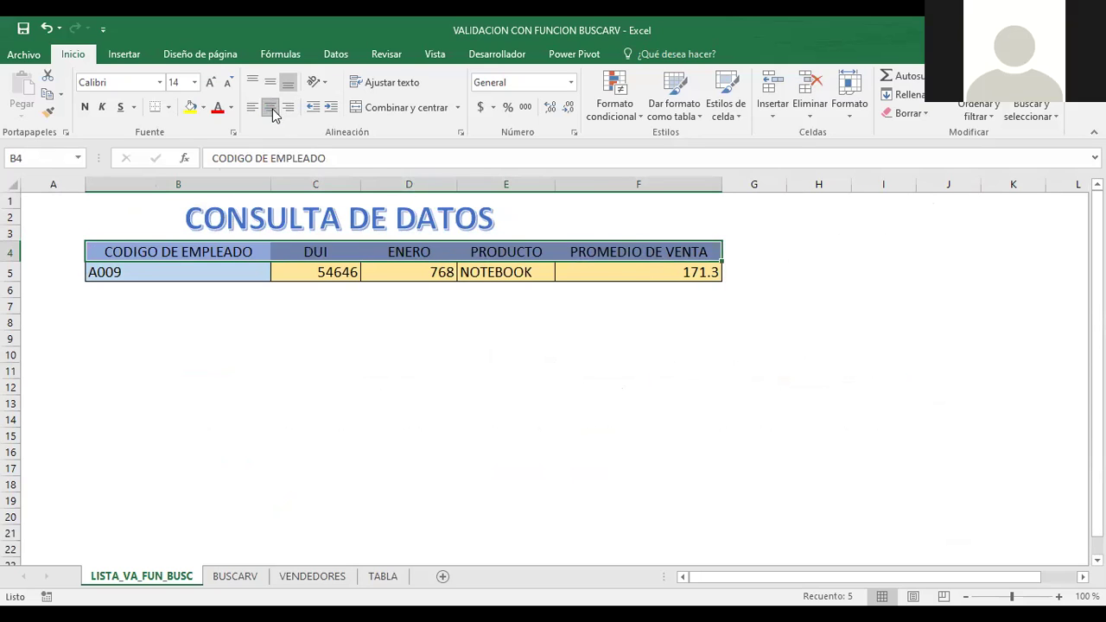
click(404, 373)
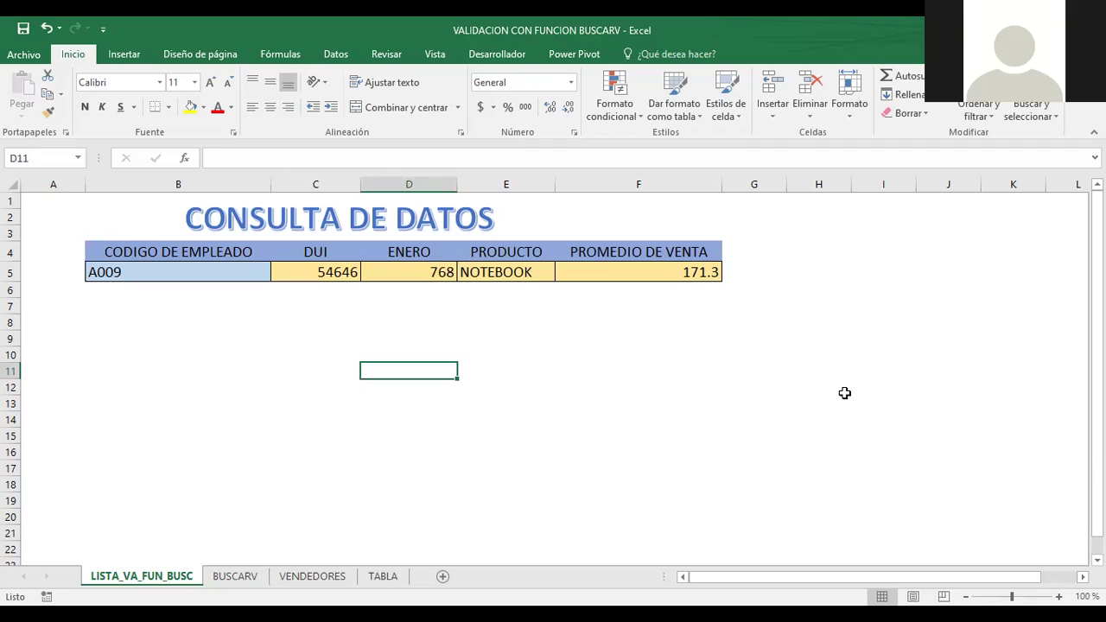
Look through the VENDEDORES and TABLA sheets, ending on the BUSCARV syntax sheet
click(232, 577)
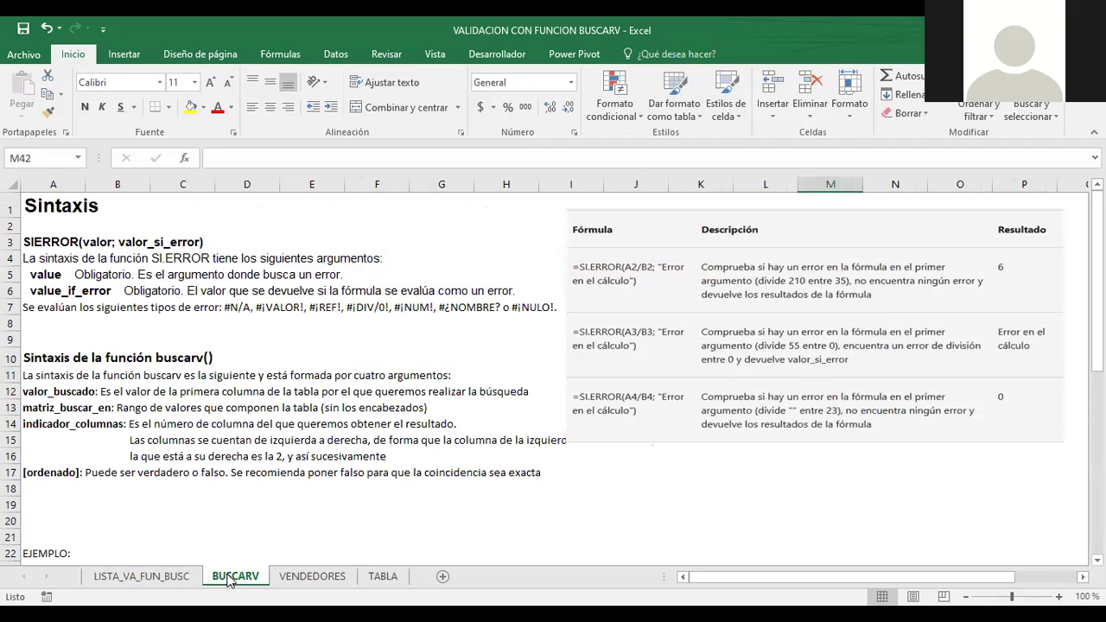
click(312, 576)
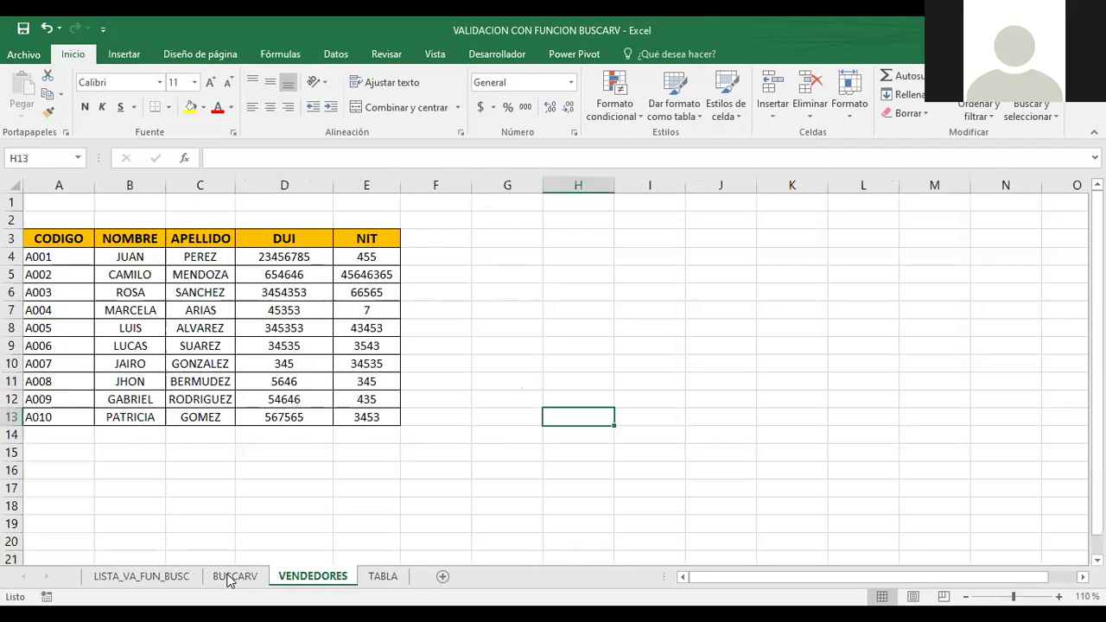
click(546, 258)
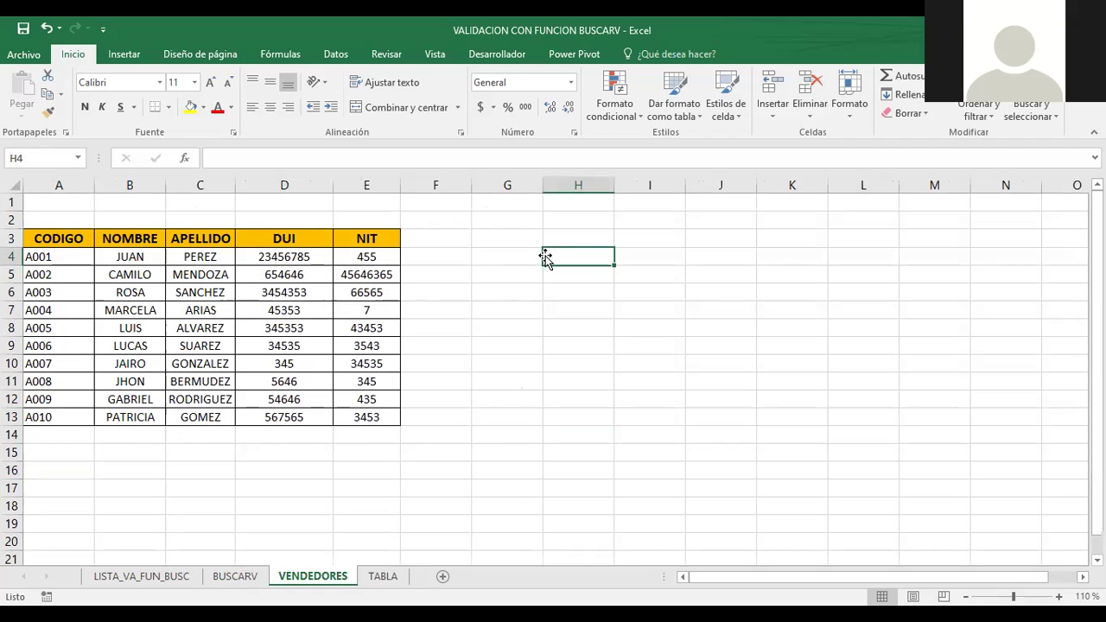
click(383, 577)
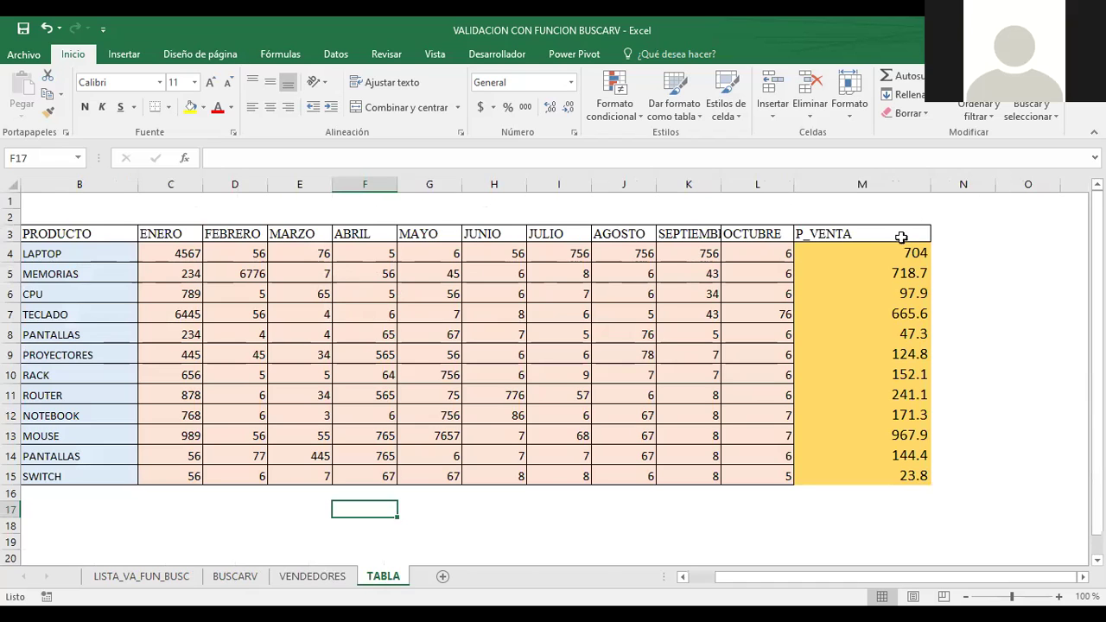
click(223, 578)
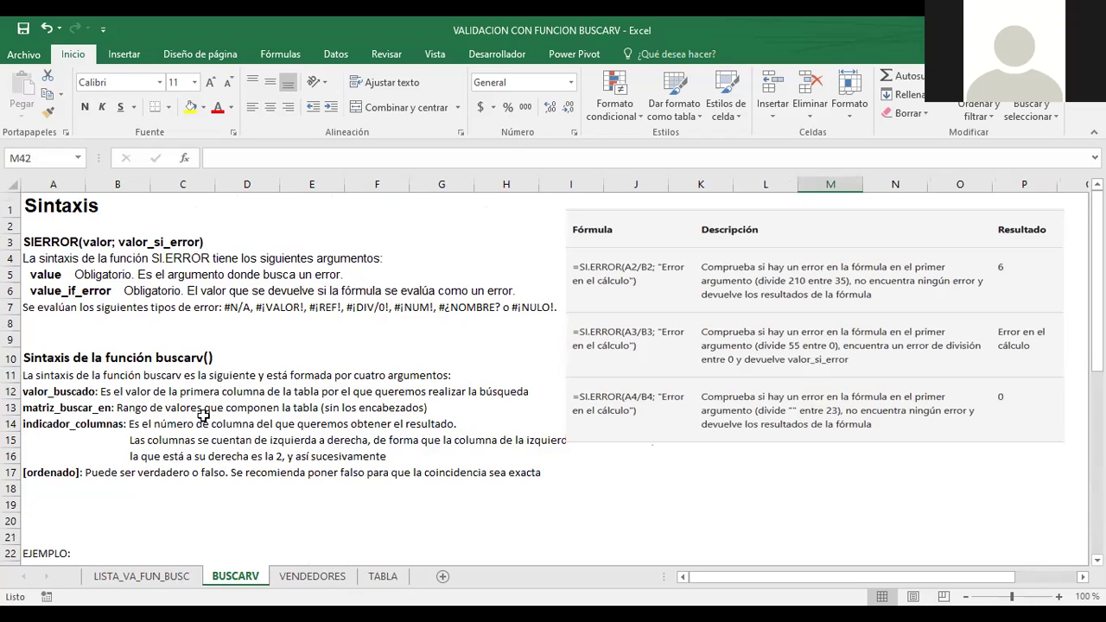
Insert a period in A3's SIERROR so it reads SI.ERROR(valor; valor_si_error)
click(51, 245)
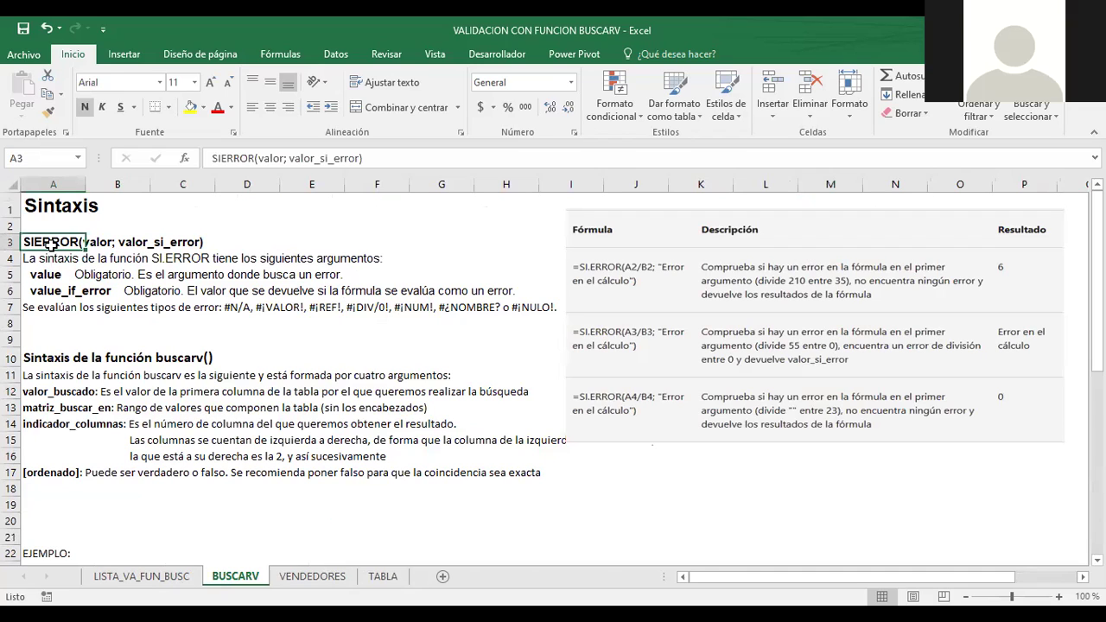
double_click(51, 245)
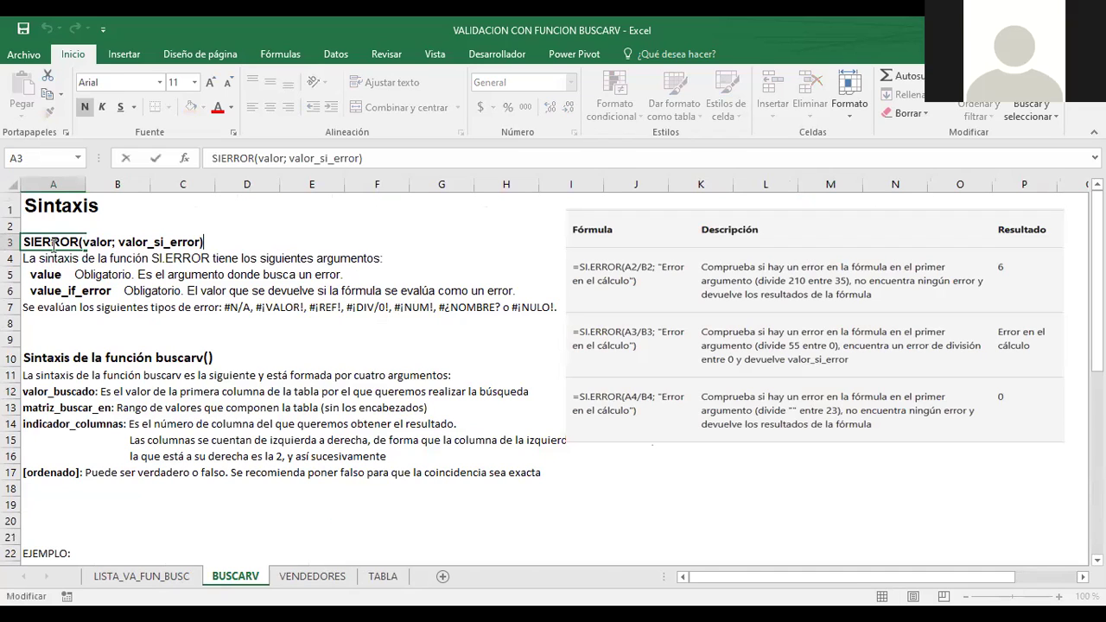
click(223, 161)
text(.)
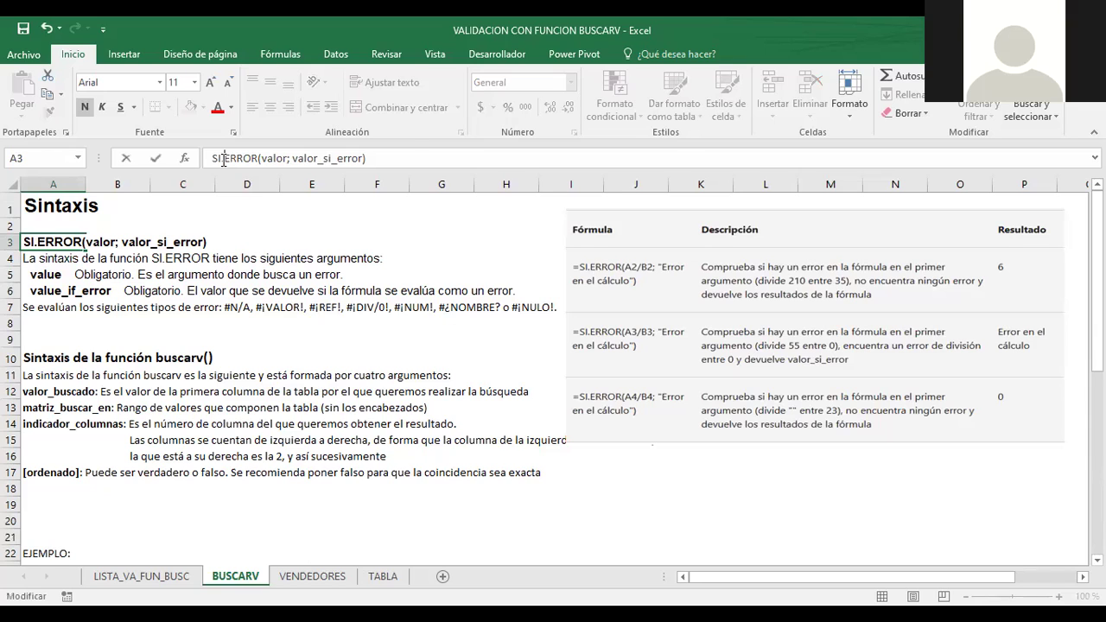
click(116, 275)
click(72, 253)
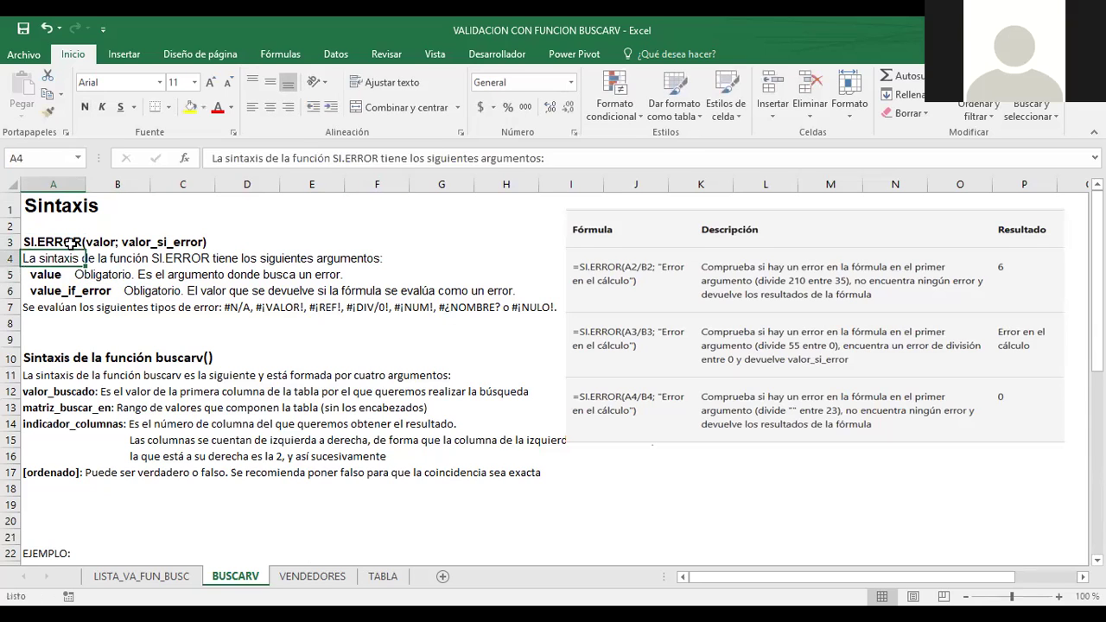
click(74, 243)
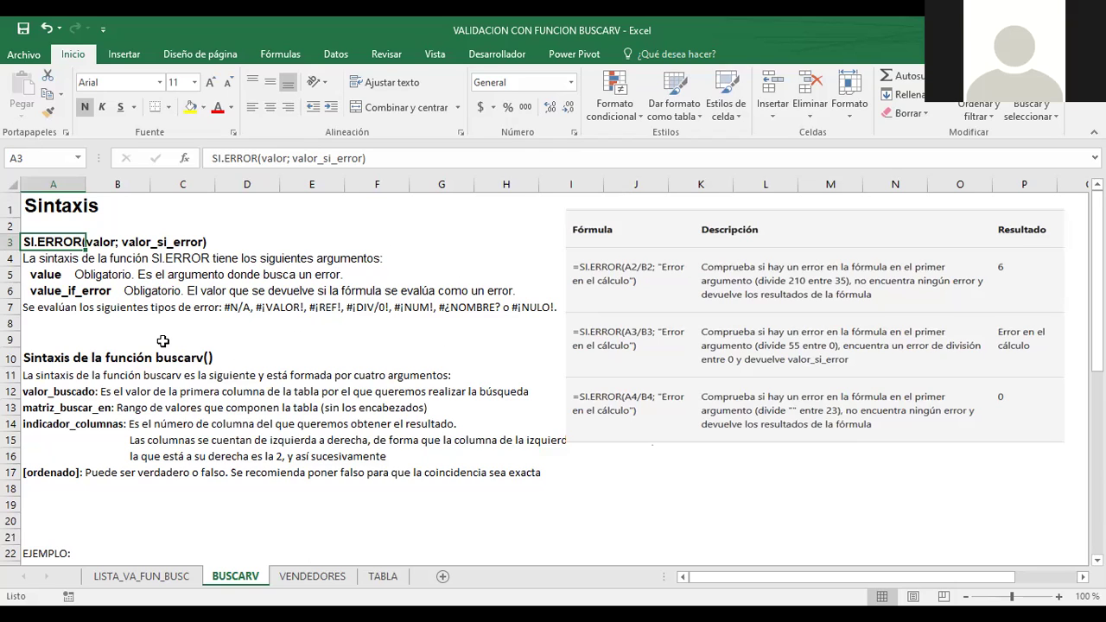
click(89, 369)
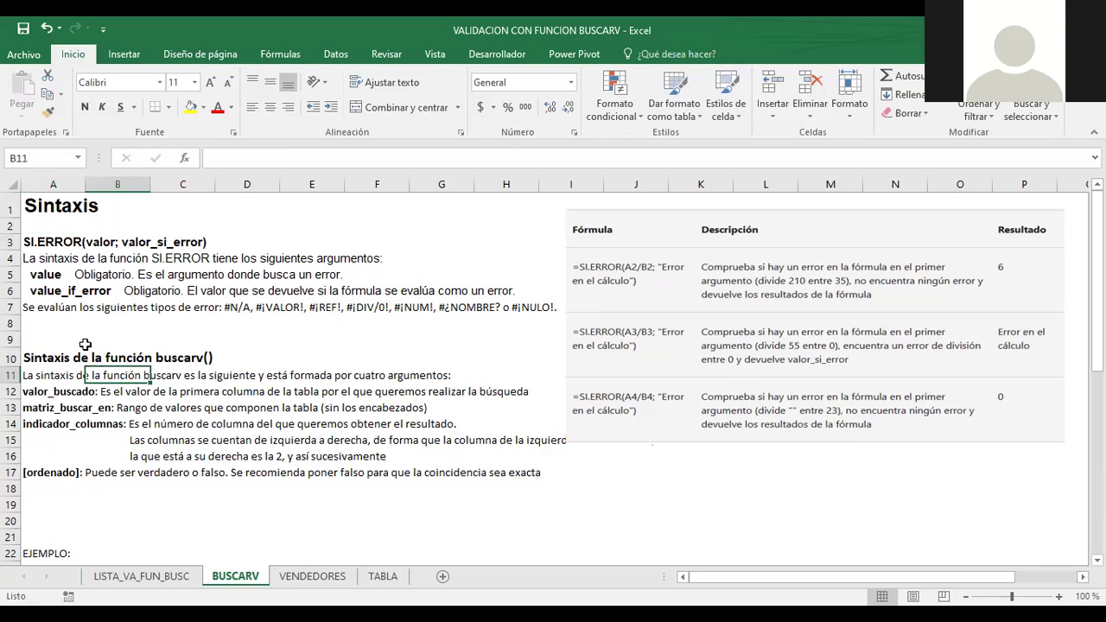
click(55, 325)
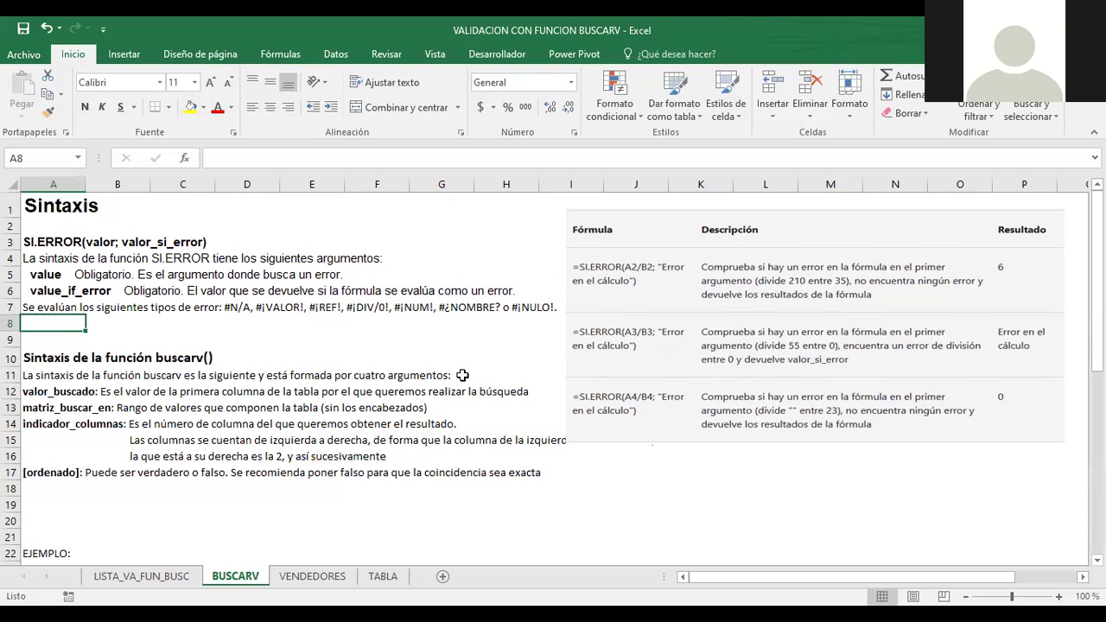
click(49, 540)
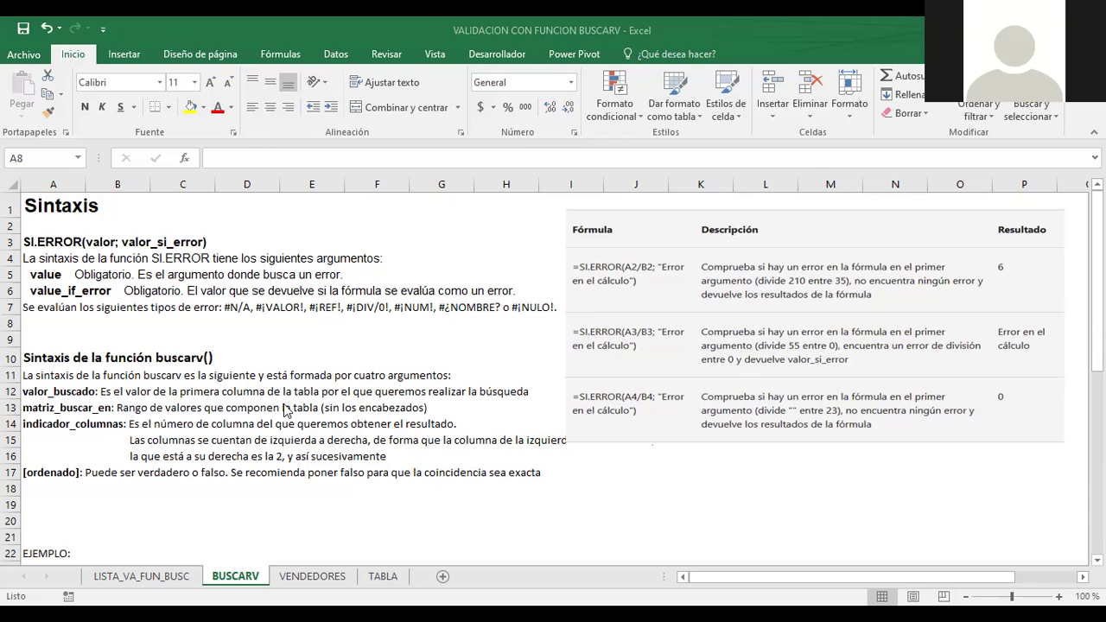
Inspect the EJEMPLO formula =BUSCARV(C25;E25:G29;3;0) returning price 56 for Chaleco
scroll(522, 395, down, 2)
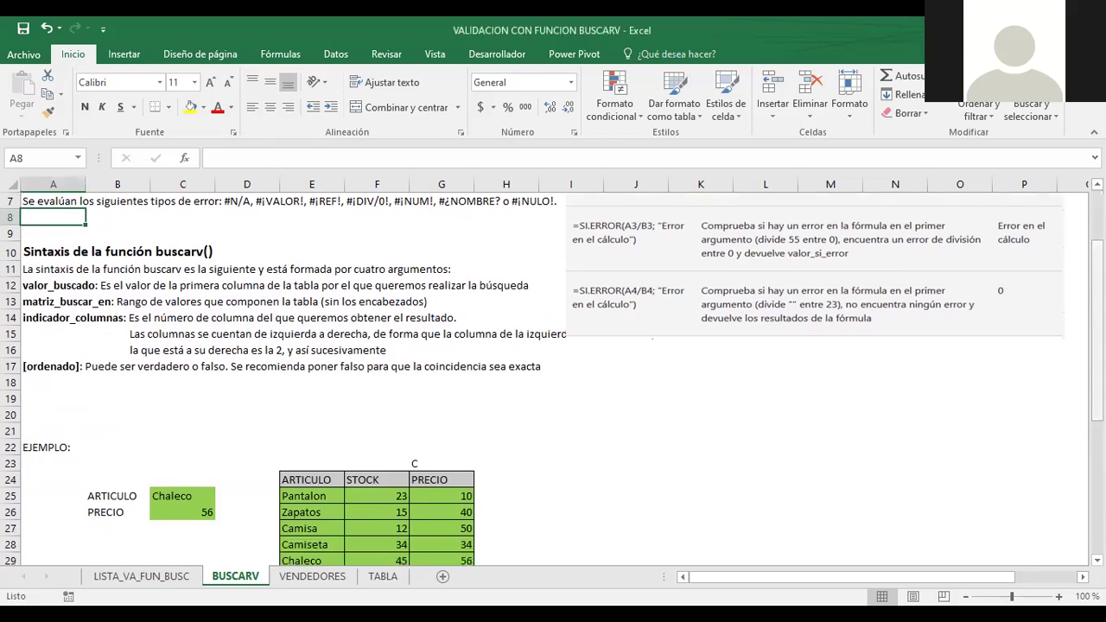
drag(1096, 294, 1096, 318)
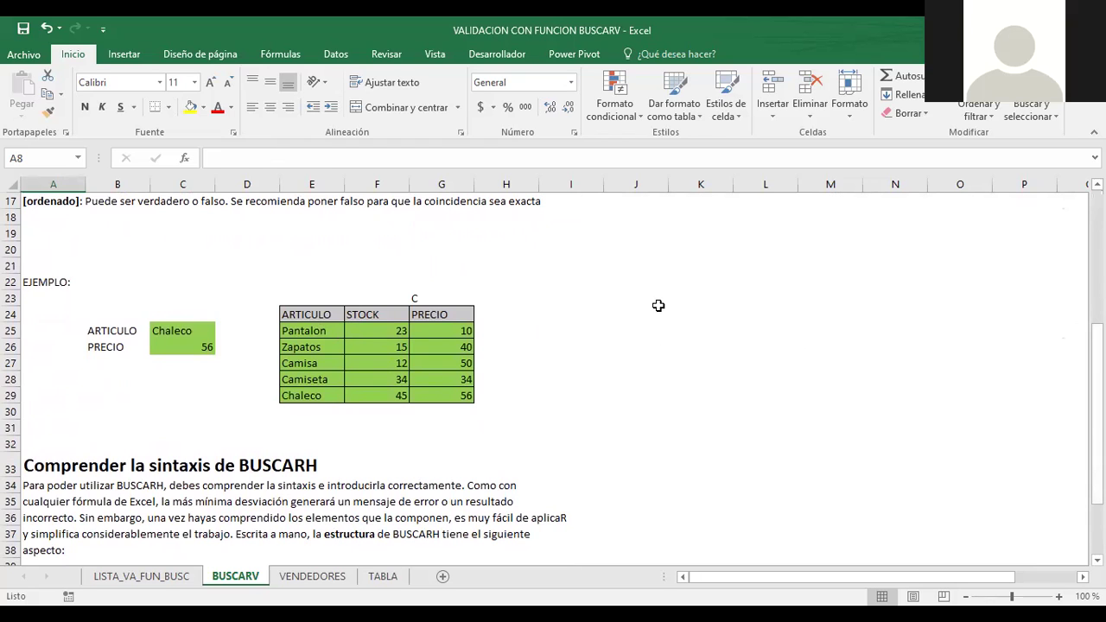
scroll(192, 259, up, 1)
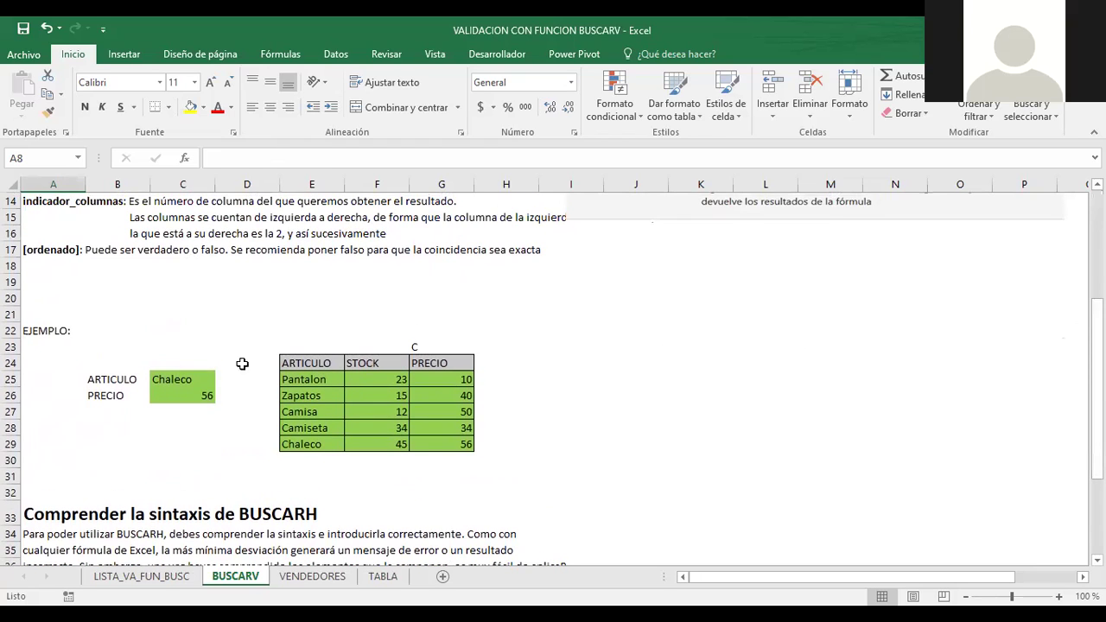
click(322, 380)
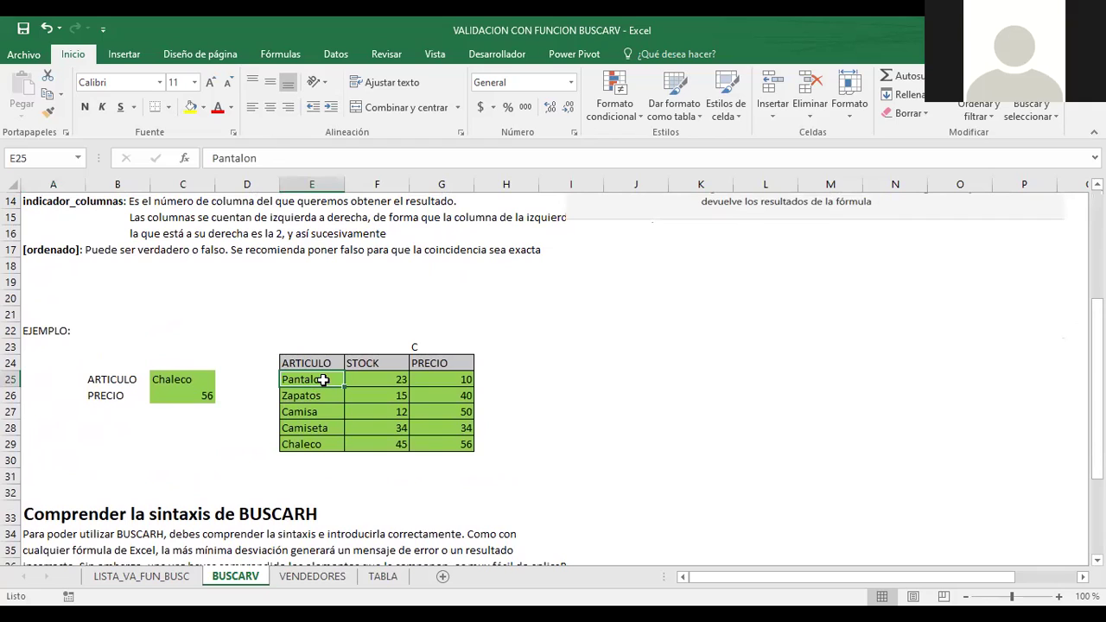
click(161, 394)
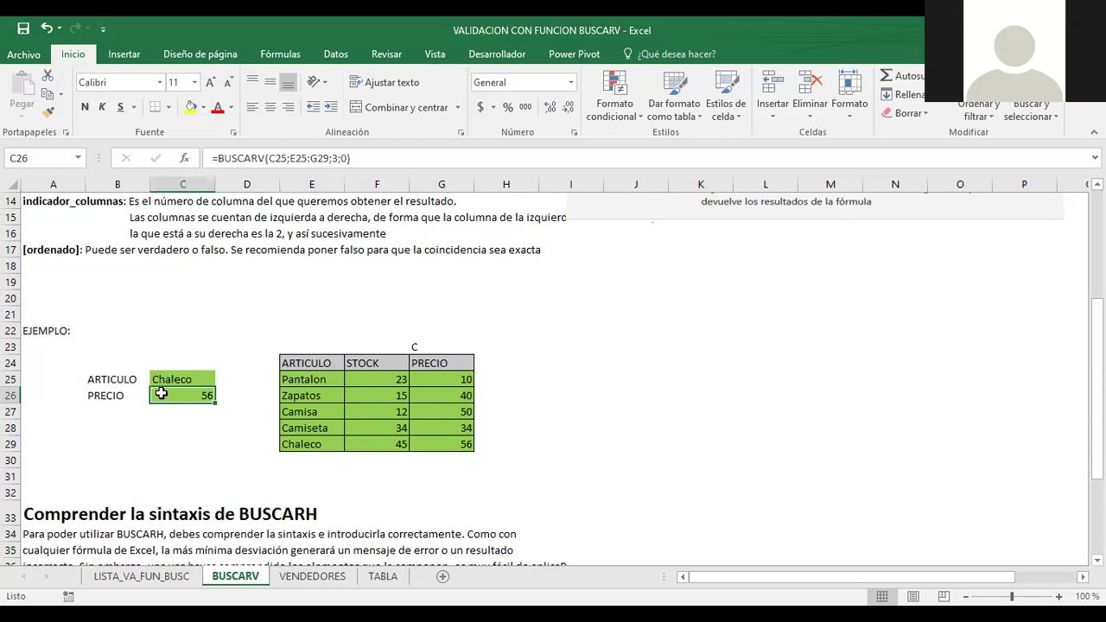
click(180, 377)
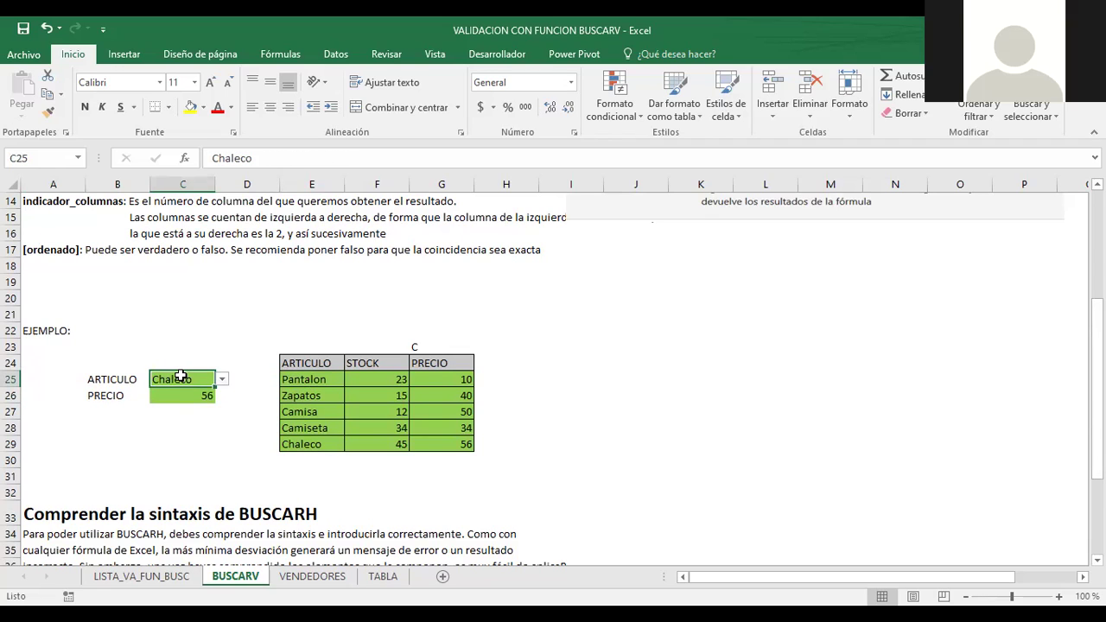
click(300, 364)
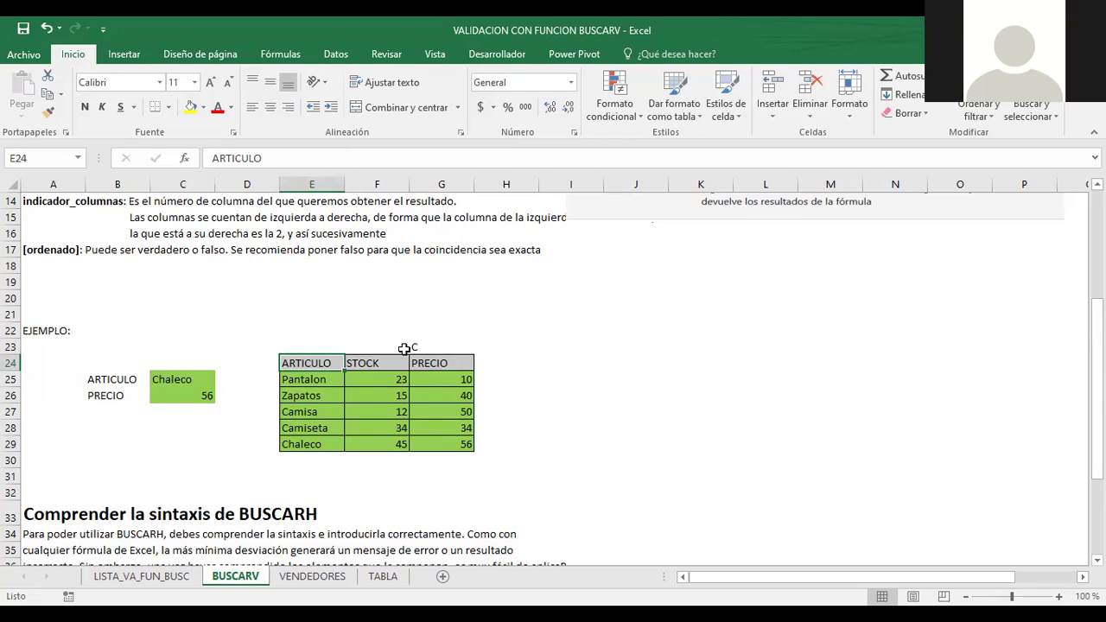
Select Pantalon, the first entry of the ARTICULO/STOCK/PRECIO table
click(311, 384)
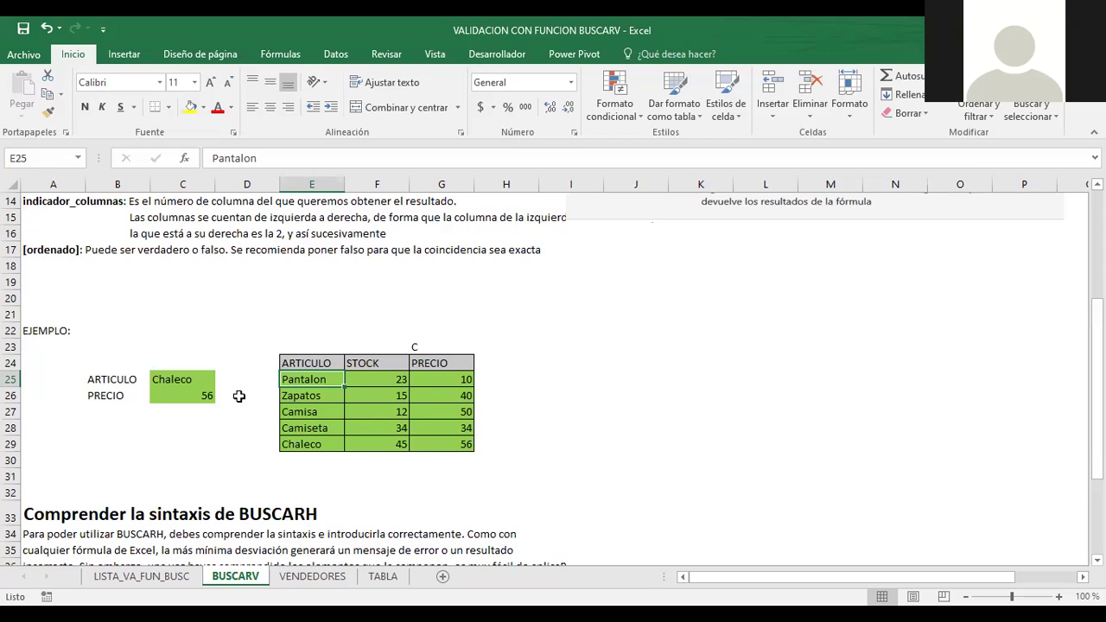
Clear the C label above the PRECIO column of the article table
drag(293, 381, 457, 444)
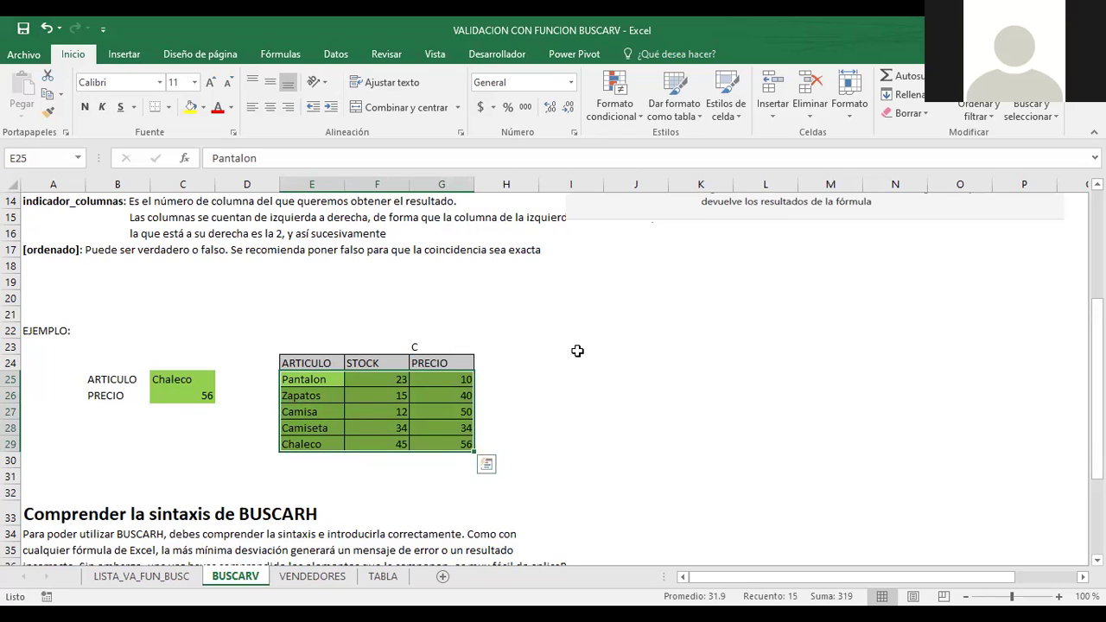
click(203, 310)
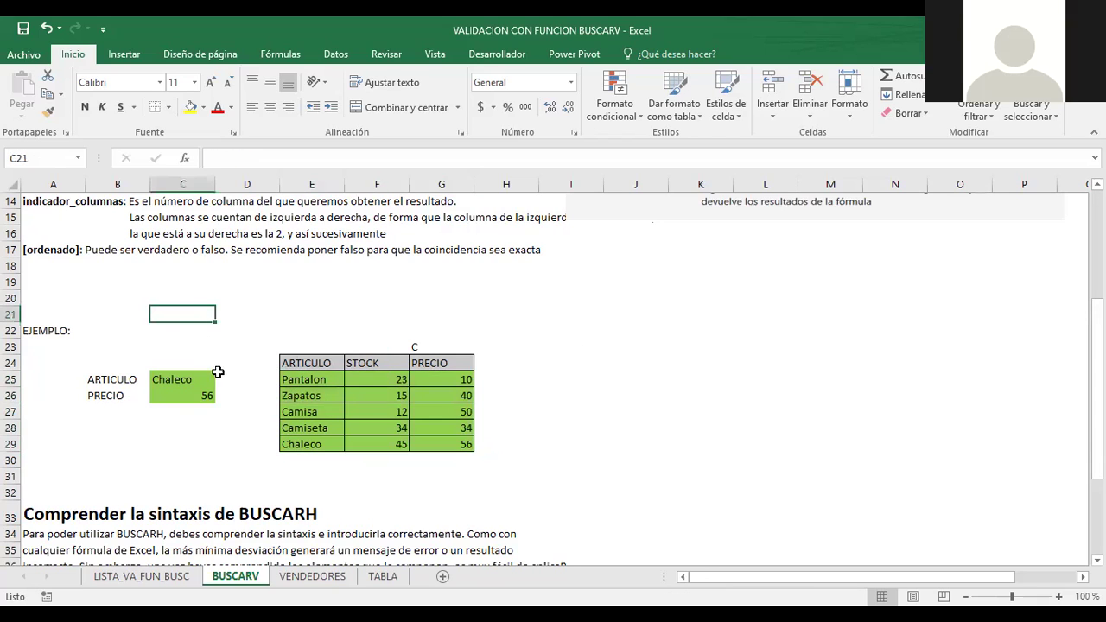
click(442, 362)
click(311, 349)
click(432, 343)
key(Delete)
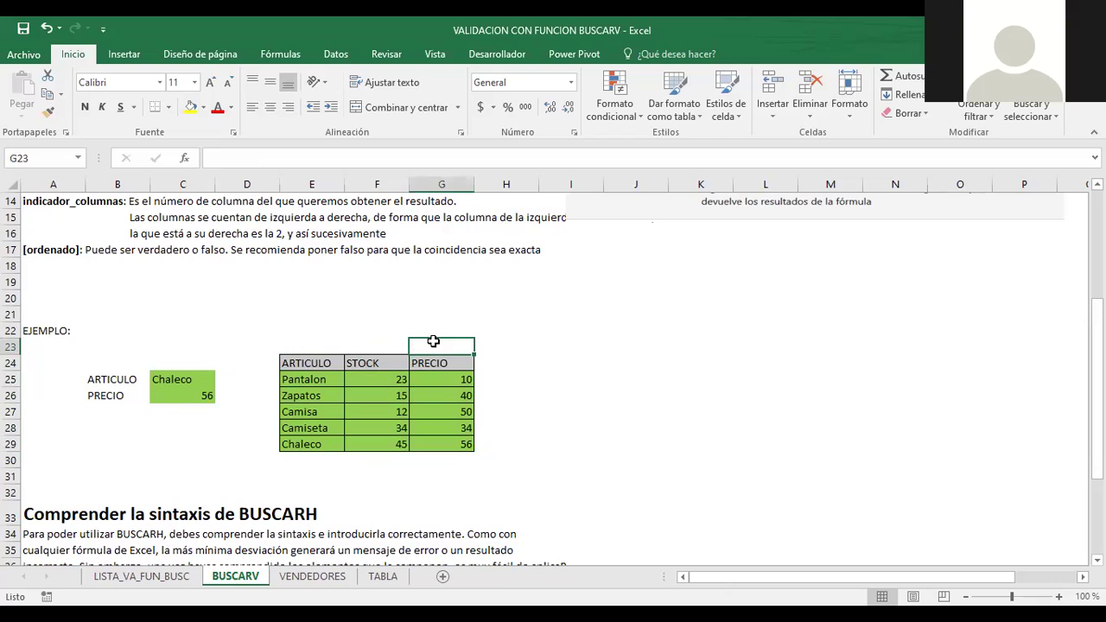
Number the table columns 1, 2 and 3 above ARTICULO, STOCK and PRECIO
click(309, 346)
text(1)
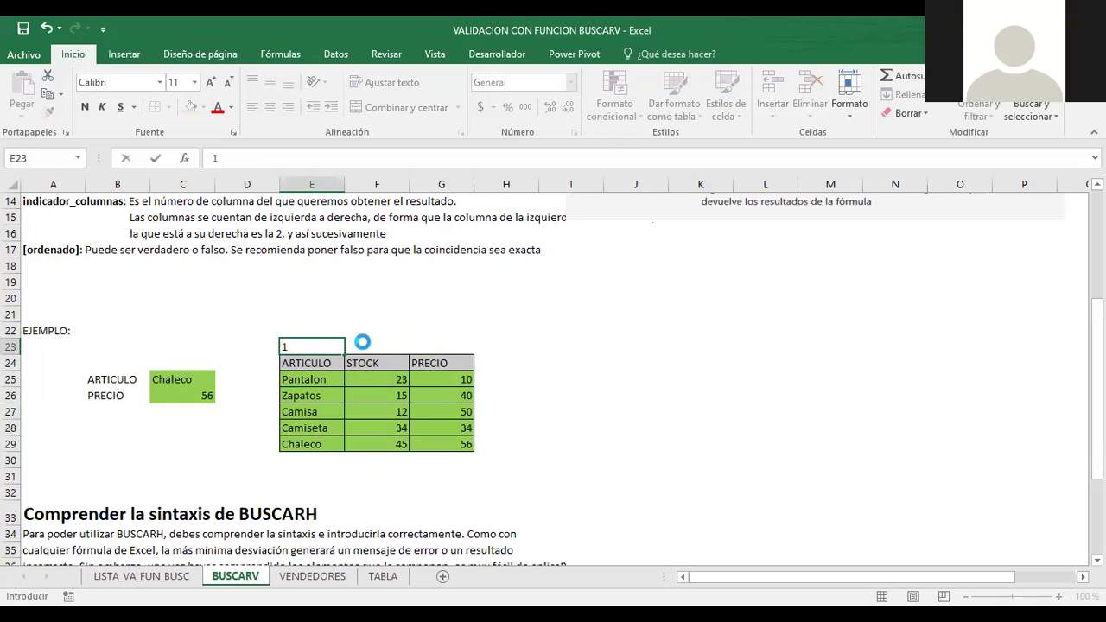
click(362, 341)
text(2)
click(436, 345)
text(3)
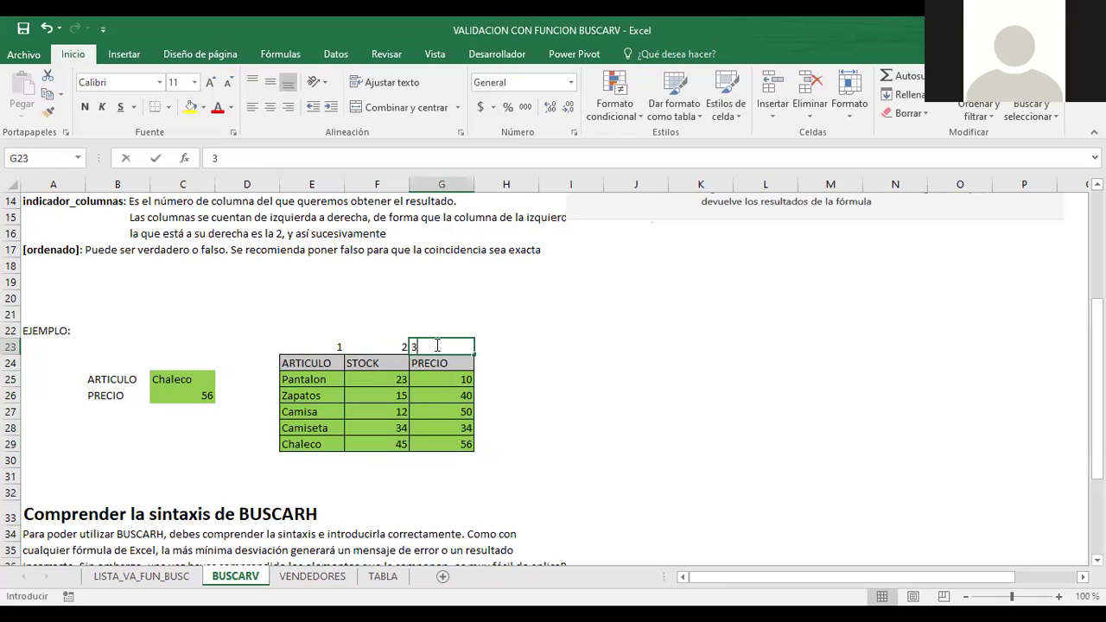
click(646, 315)
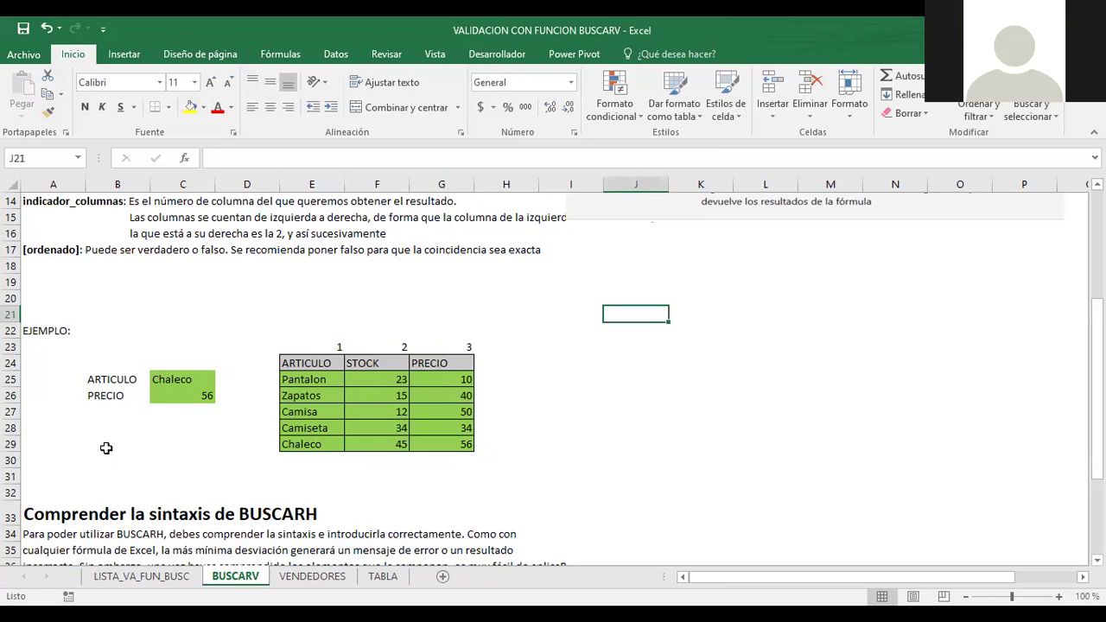
Choose Camisa from the C25 article dropdown so the price reads 50
click(190, 383)
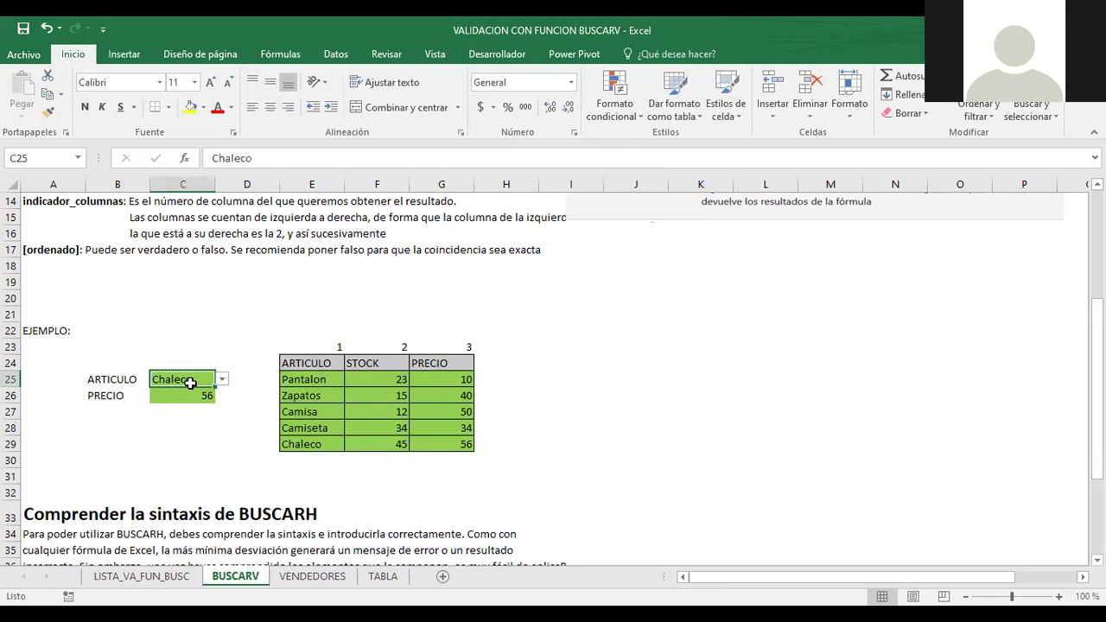
click(222, 379)
click(181, 413)
Trace precedents of the C26 price formula from C25 and the article table, then edit it
click(302, 55)
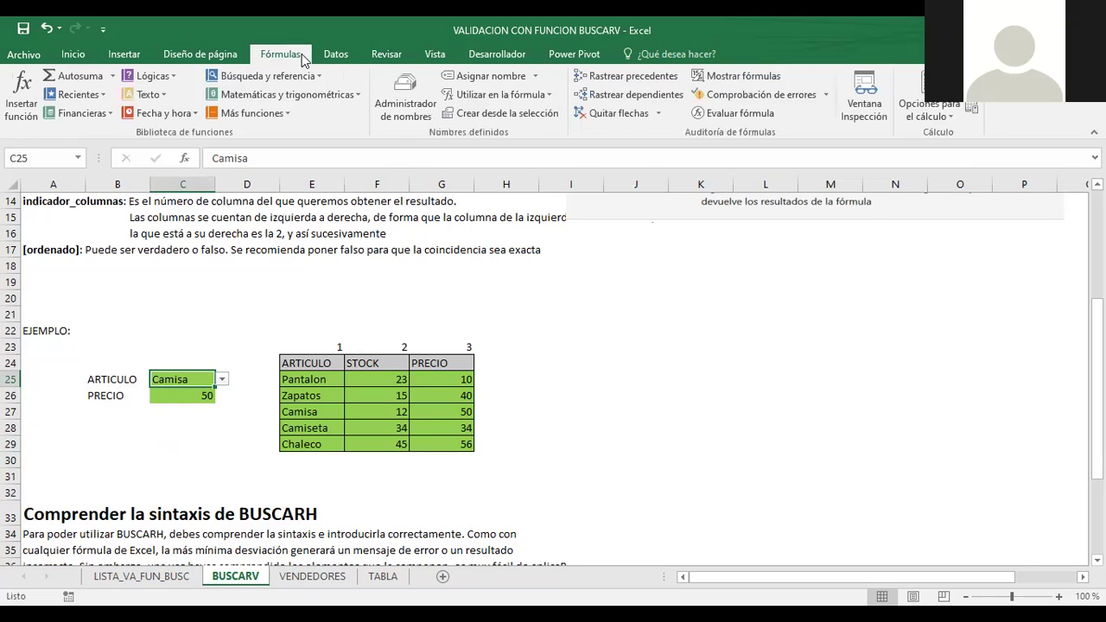
click(657, 76)
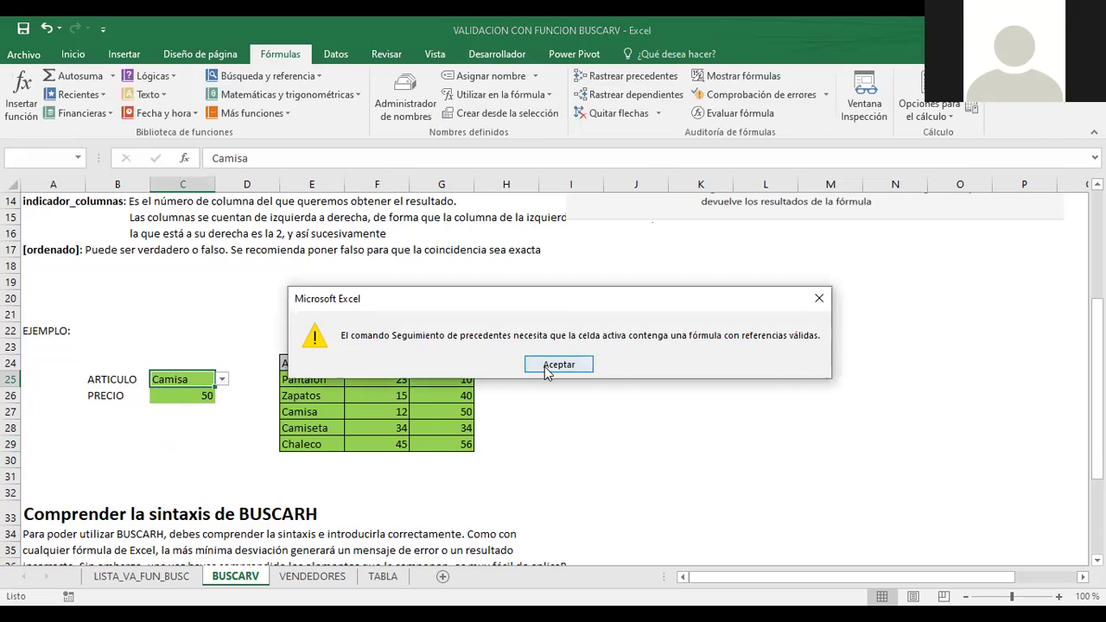
click(557, 365)
click(173, 378)
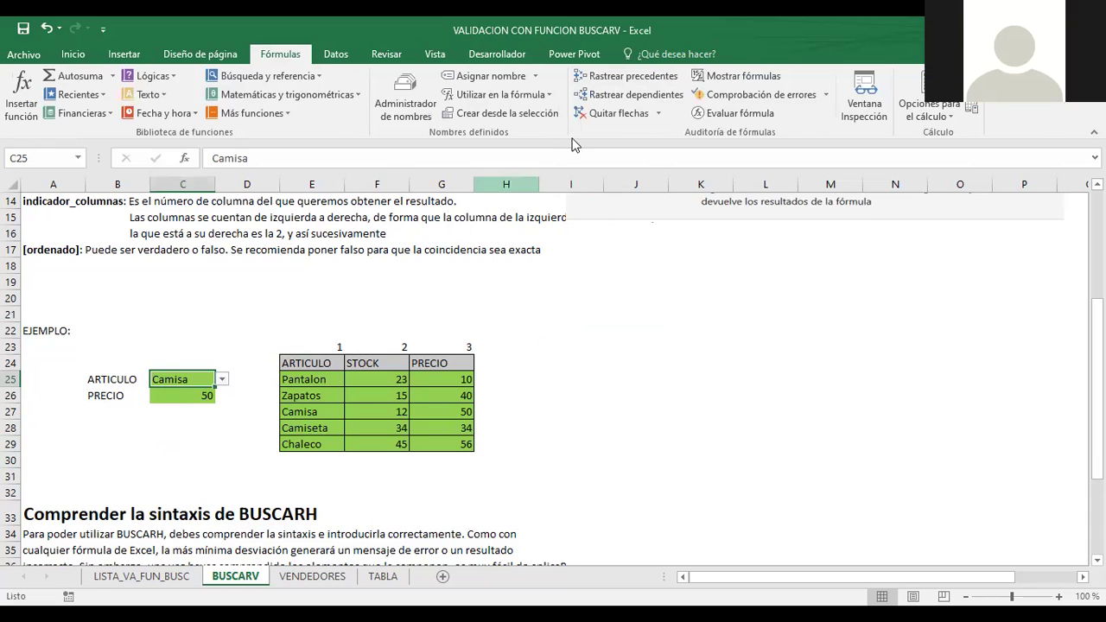
click(640, 80)
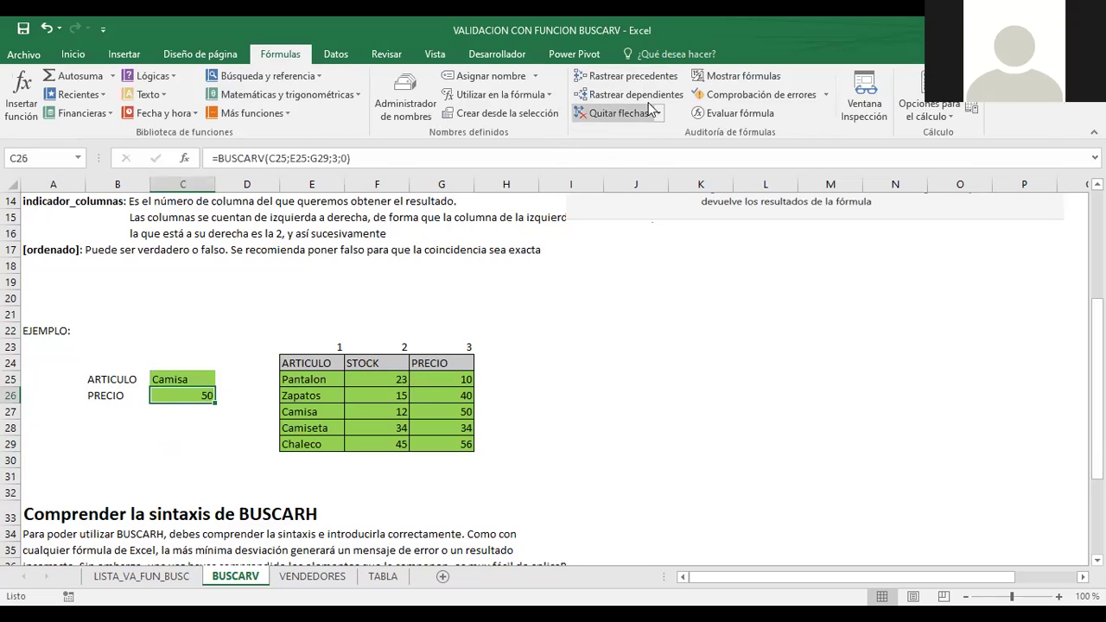
click(633, 76)
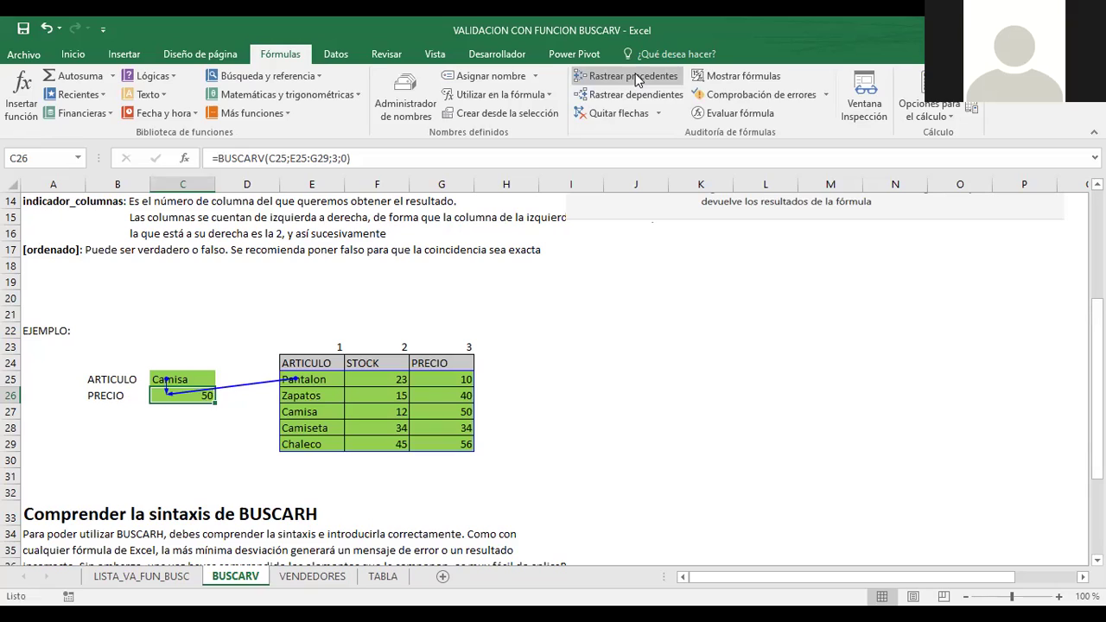
key(F2)
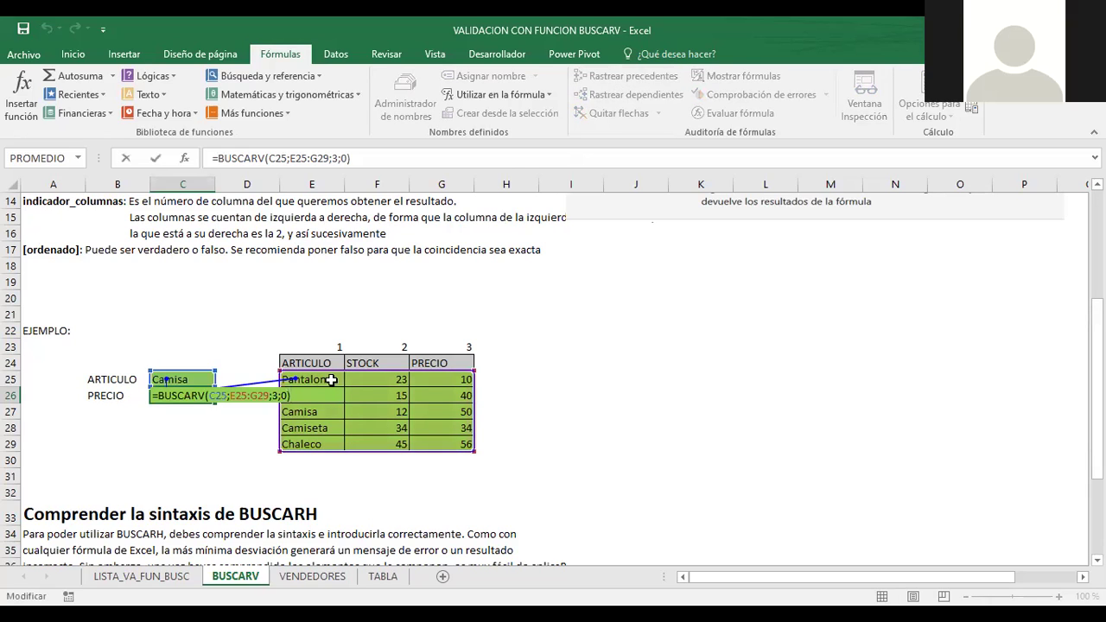
click(242, 394)
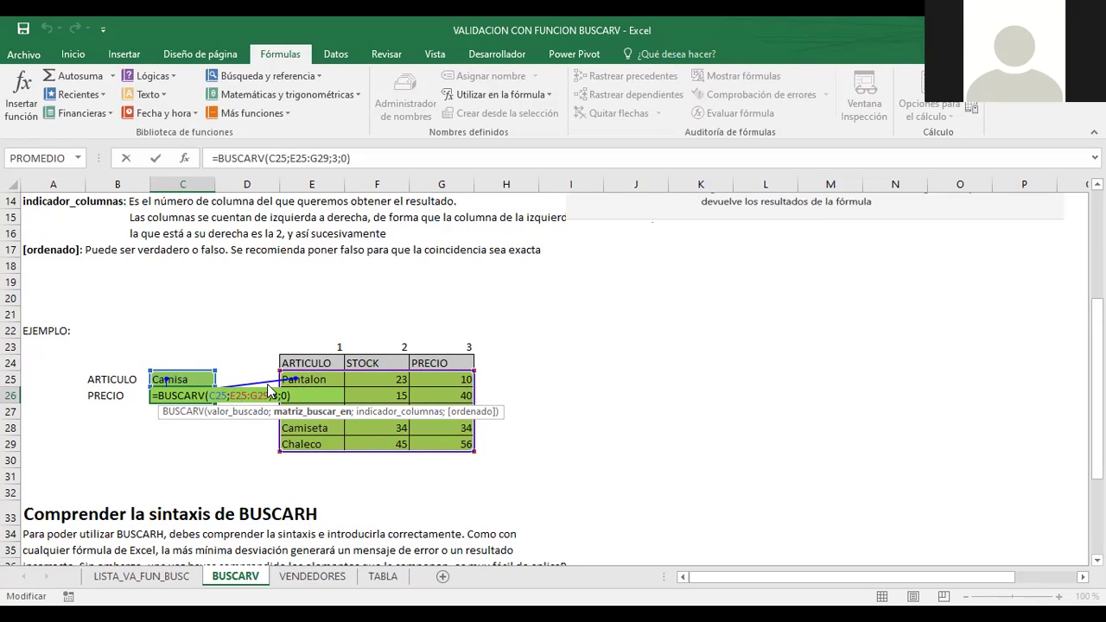
click(372, 413)
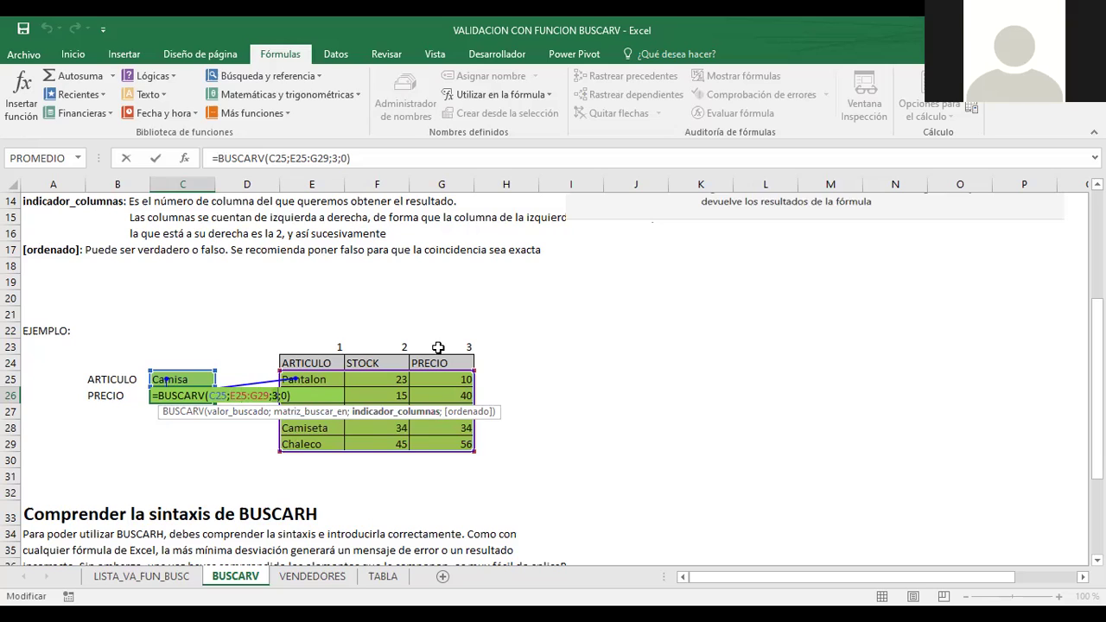
click(285, 396)
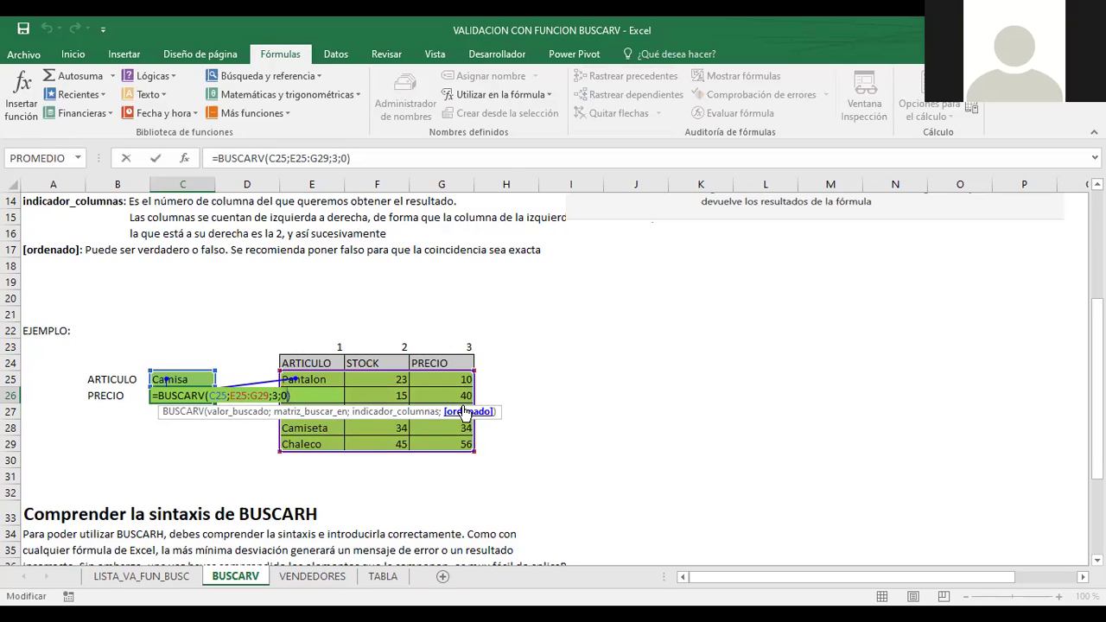
click(599, 329)
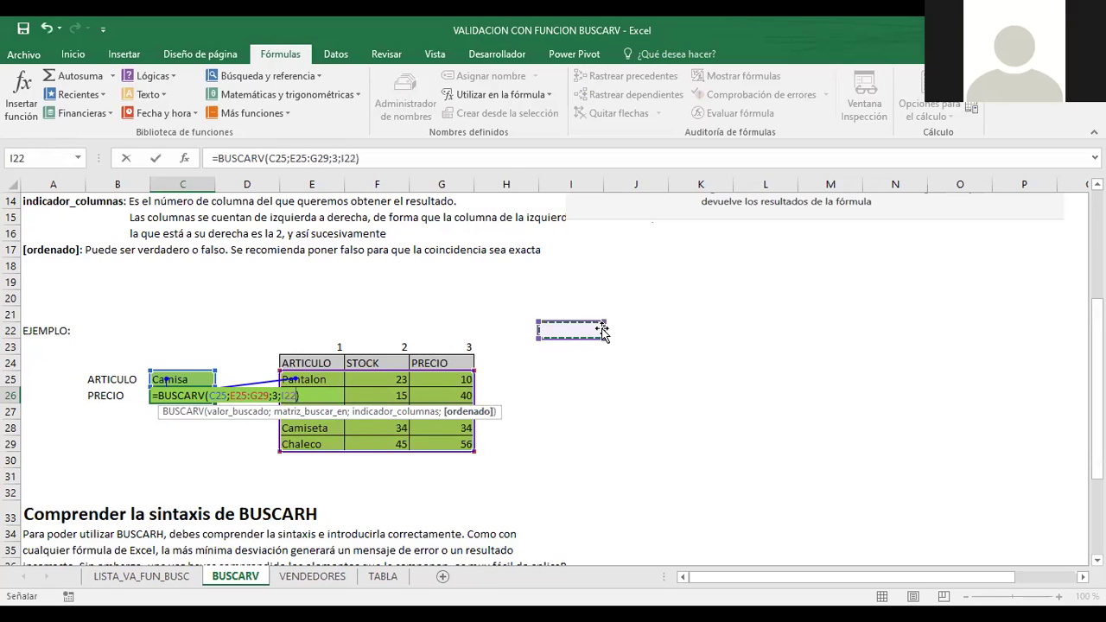
key(Return)
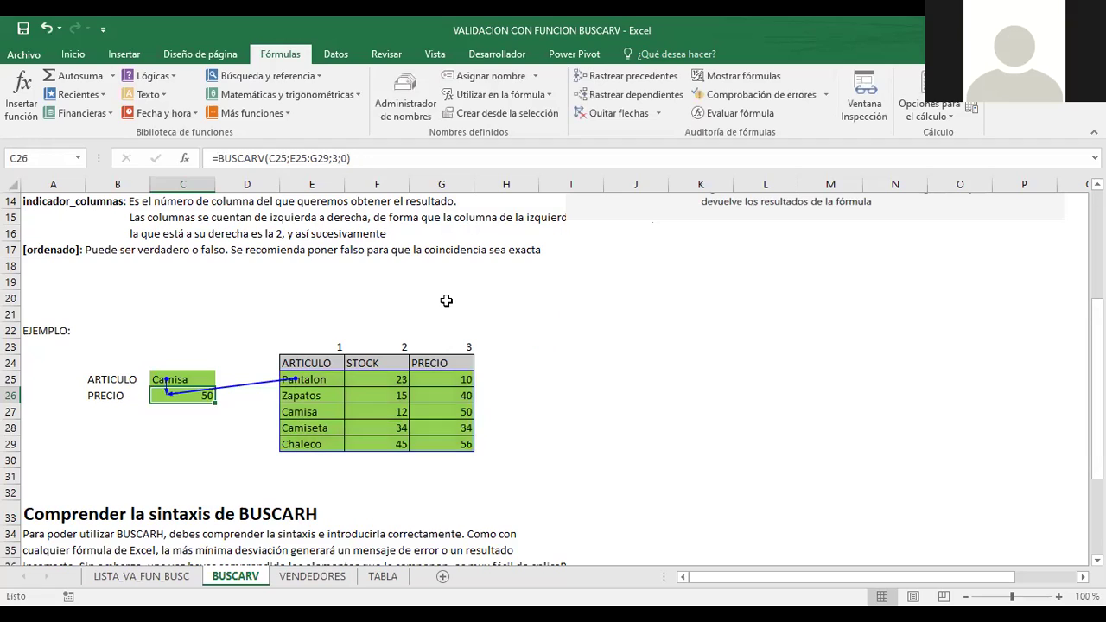
click(445, 300)
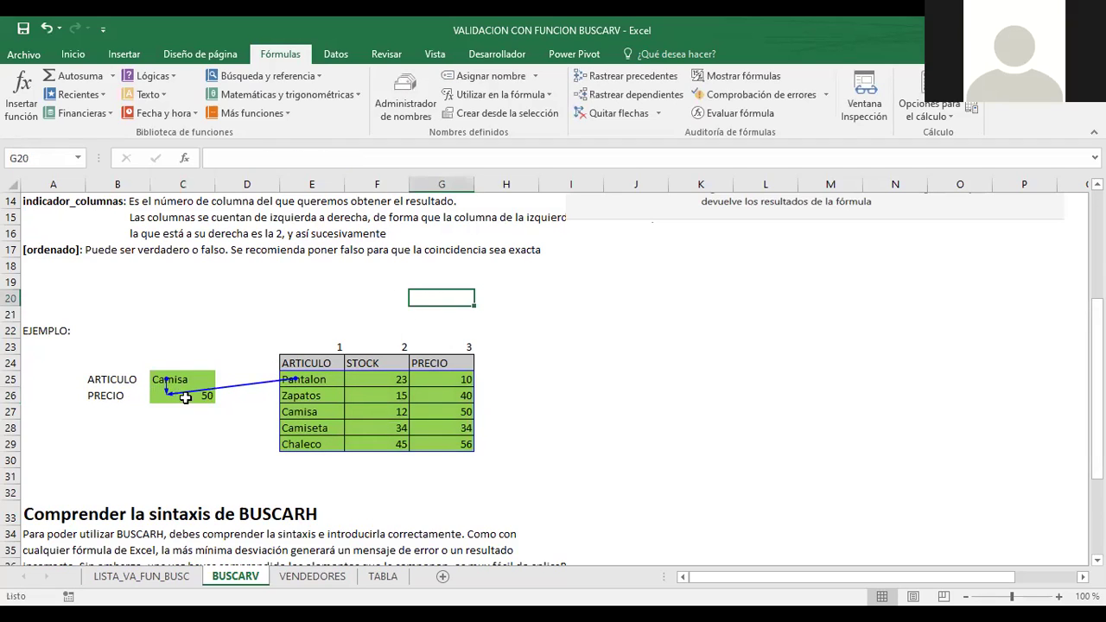
click(185, 397)
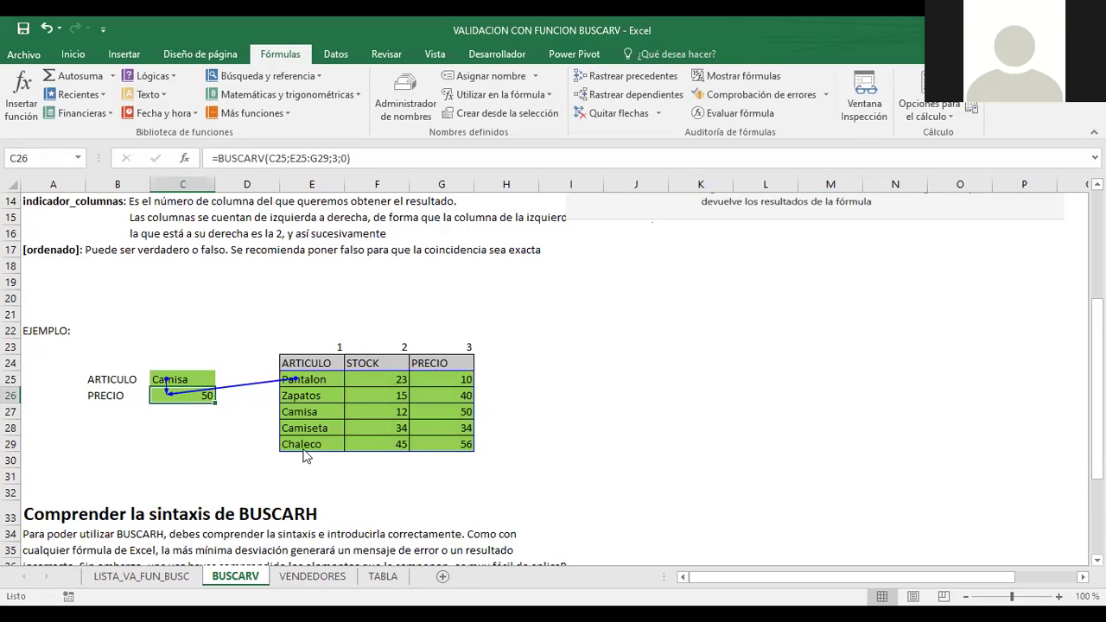
Pick Zapatos from C25's article dropdown and confirm its table price of 40
click(317, 395)
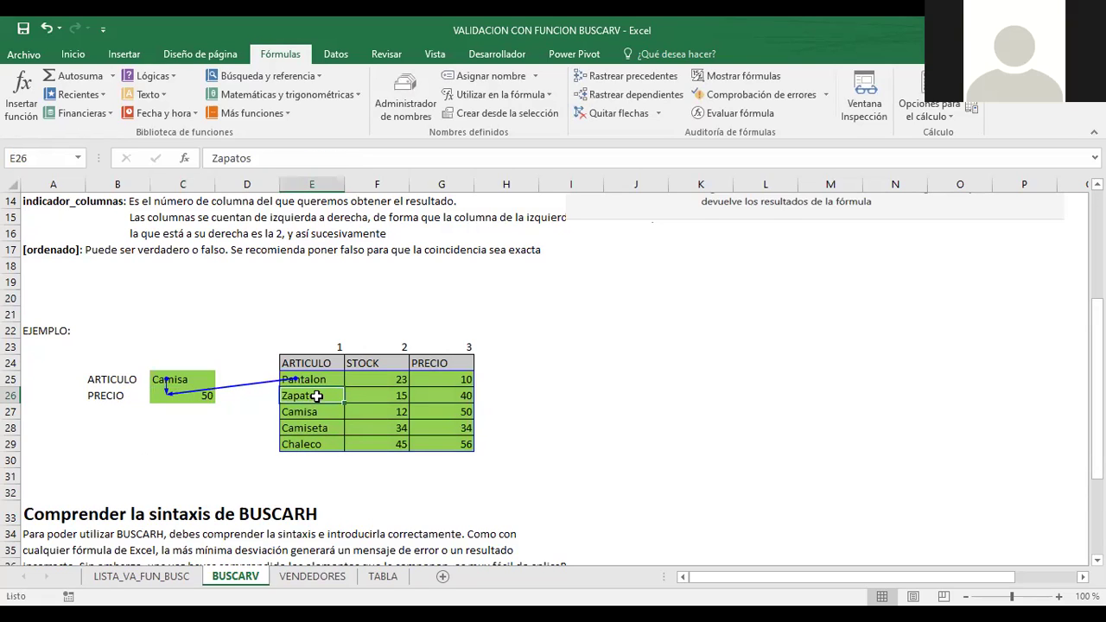
click(185, 379)
click(221, 379)
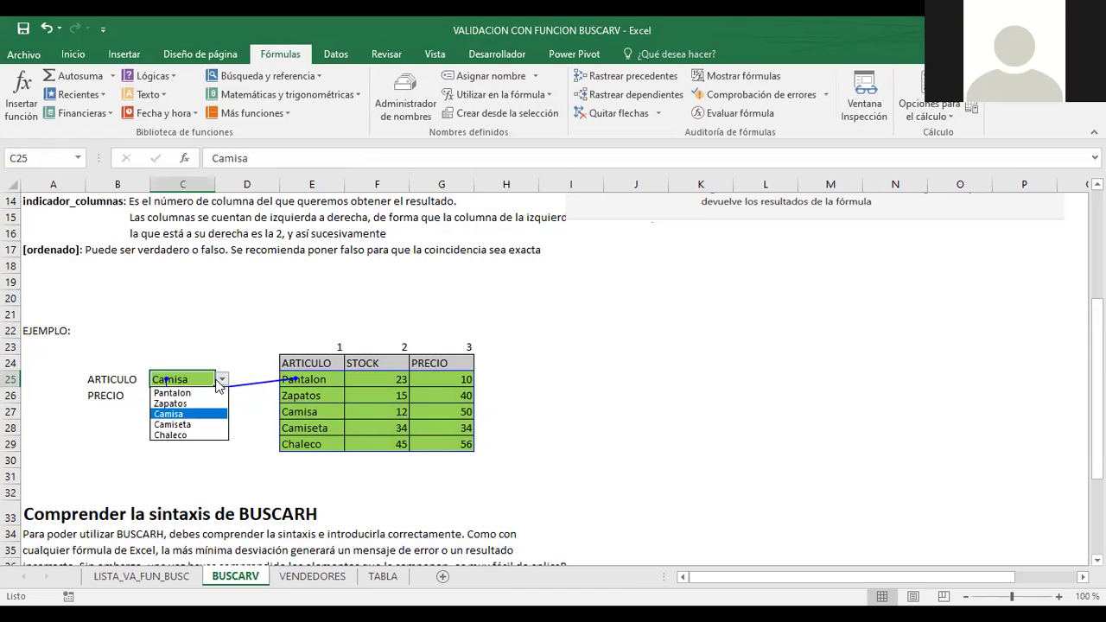
click(169, 404)
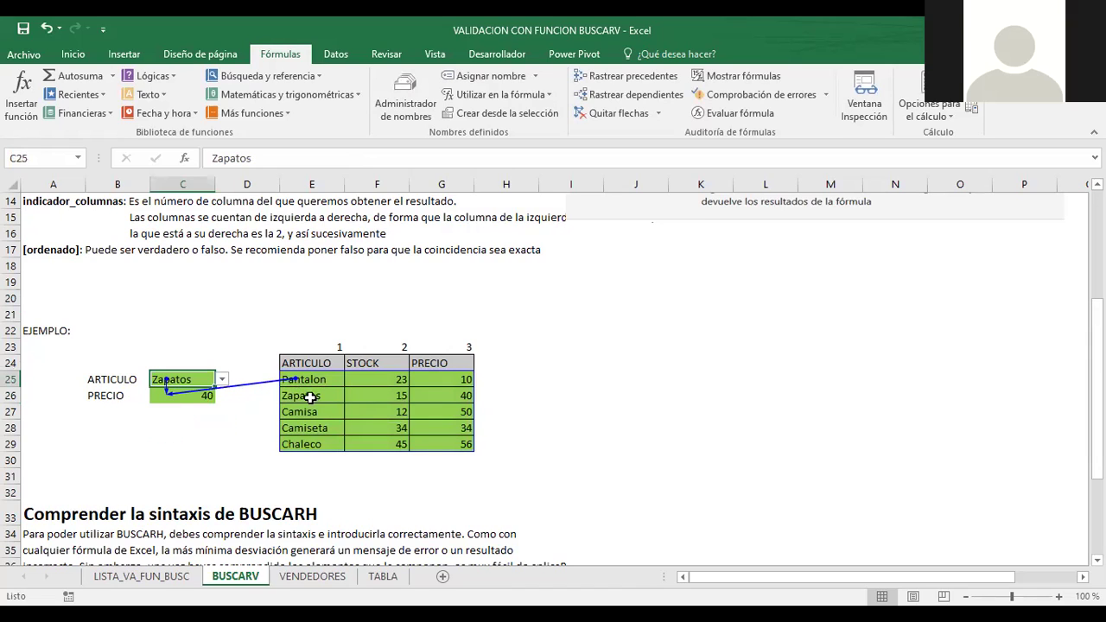
click(466, 398)
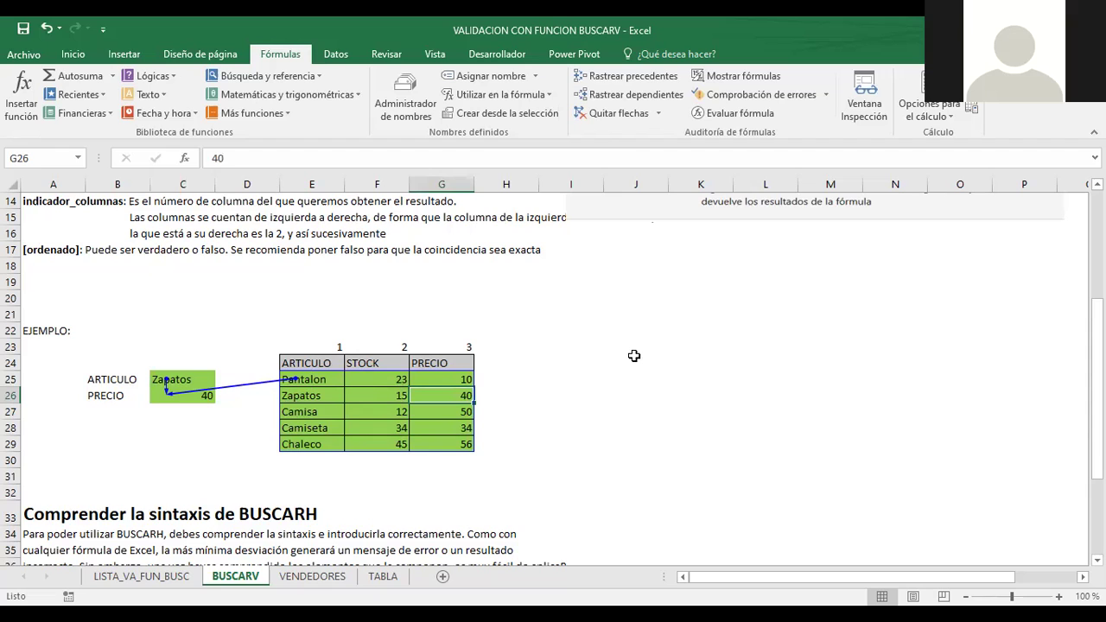
Scroll down to the BUSCARH syntax section and its horizontal article table
scroll(634, 356, down, 1)
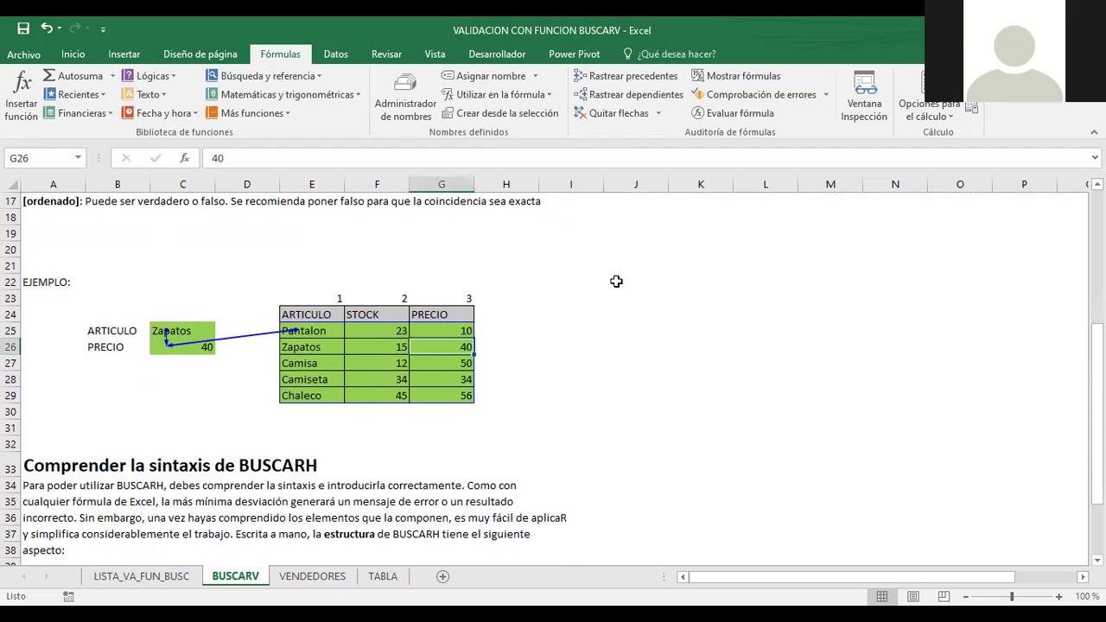
scroll(609, 290, down, 2)
scroll(608, 292, down, 1)
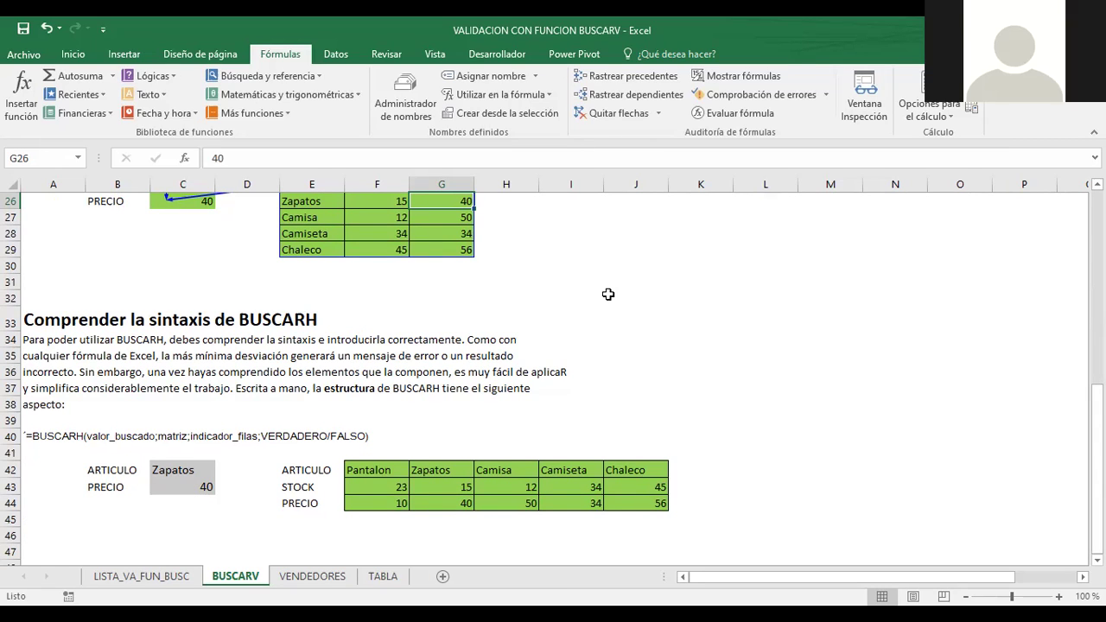
click(674, 255)
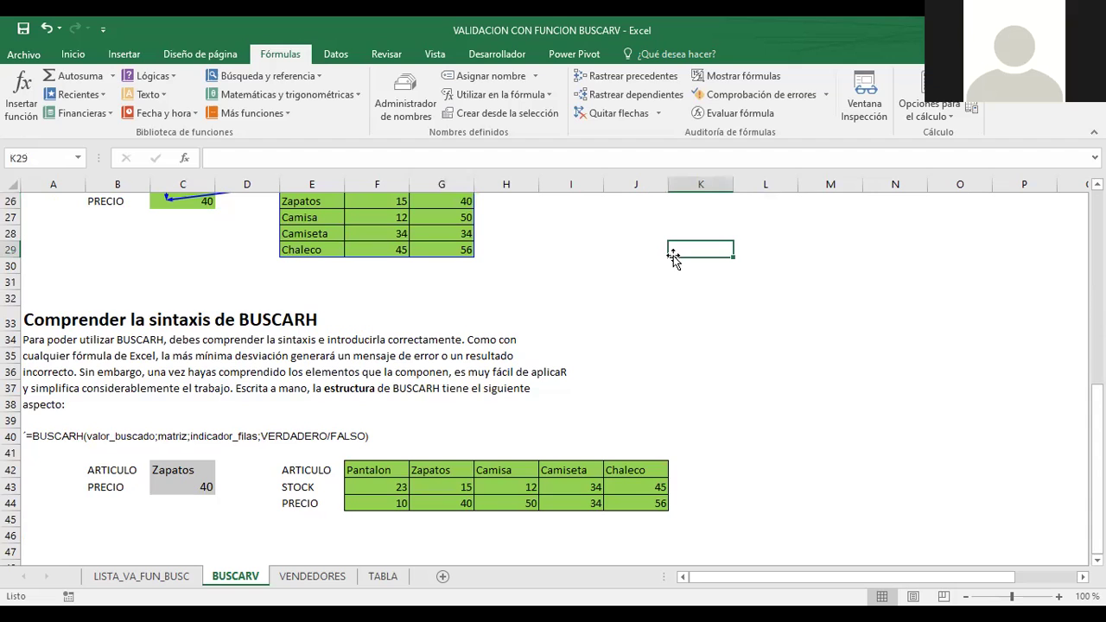
scroll(583, 288, down, 2)
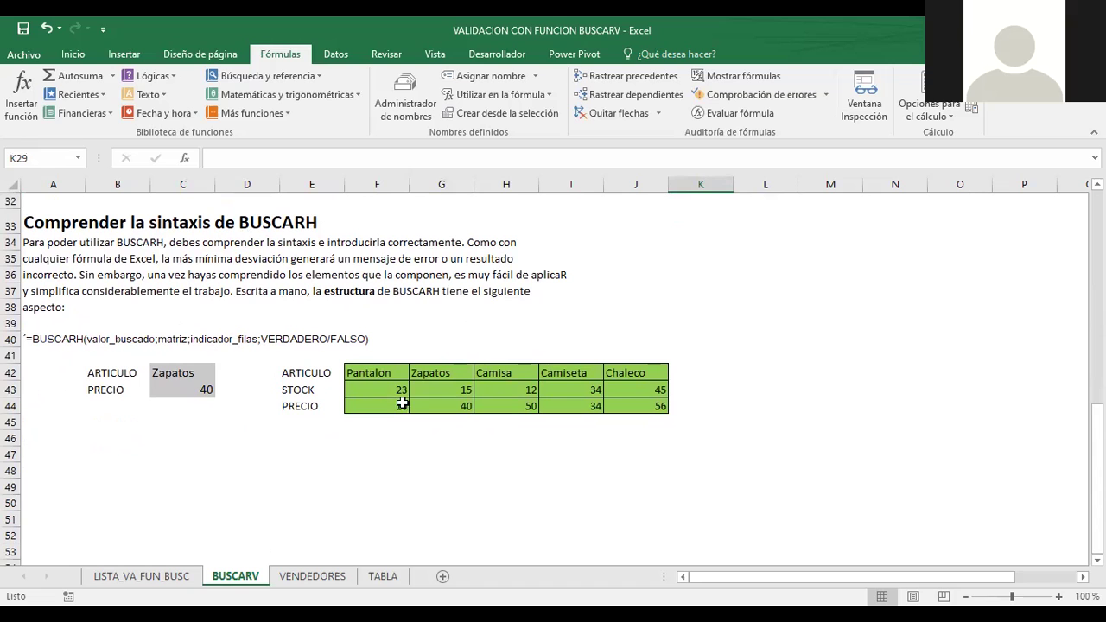
Review the table's articles (Zapatos, Camisa, Camiseta, Chaleco), its ARTICULO/STOCK/PRECIO headers and the C26 formula
scroll(435, 339, up, 3)
scroll(434, 339, up, 1)
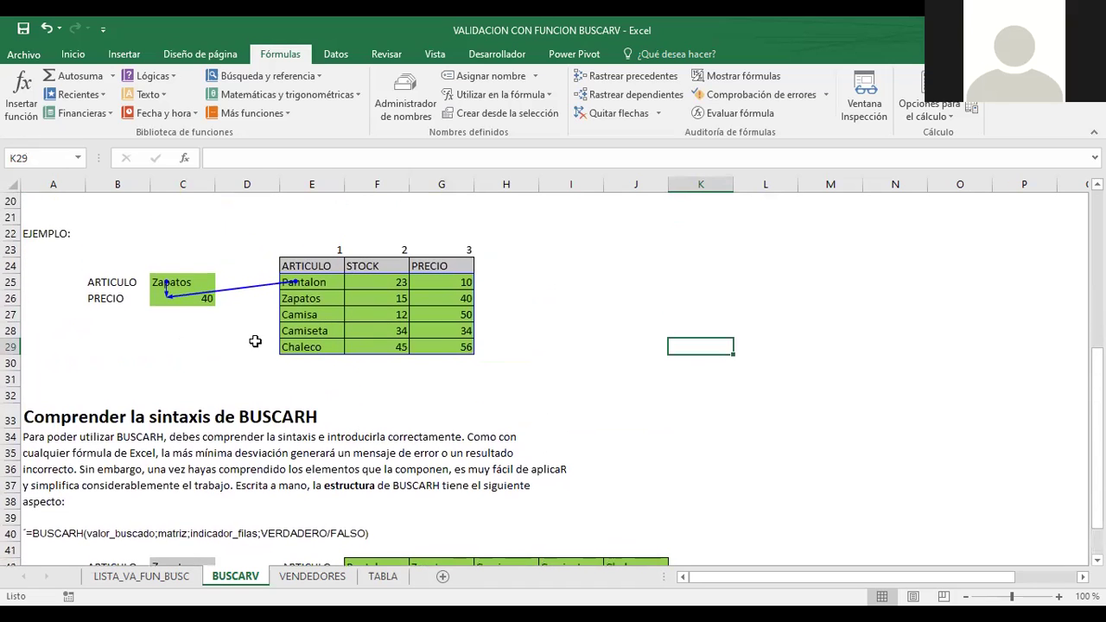
click(181, 281)
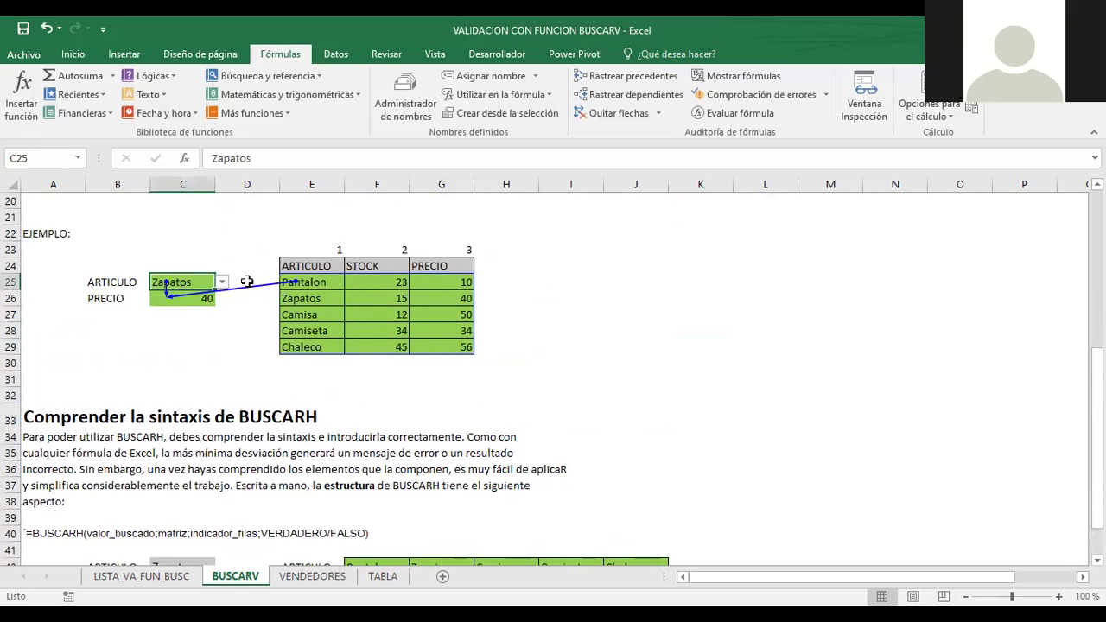
click(306, 298)
click(313, 315)
click(315, 331)
click(317, 344)
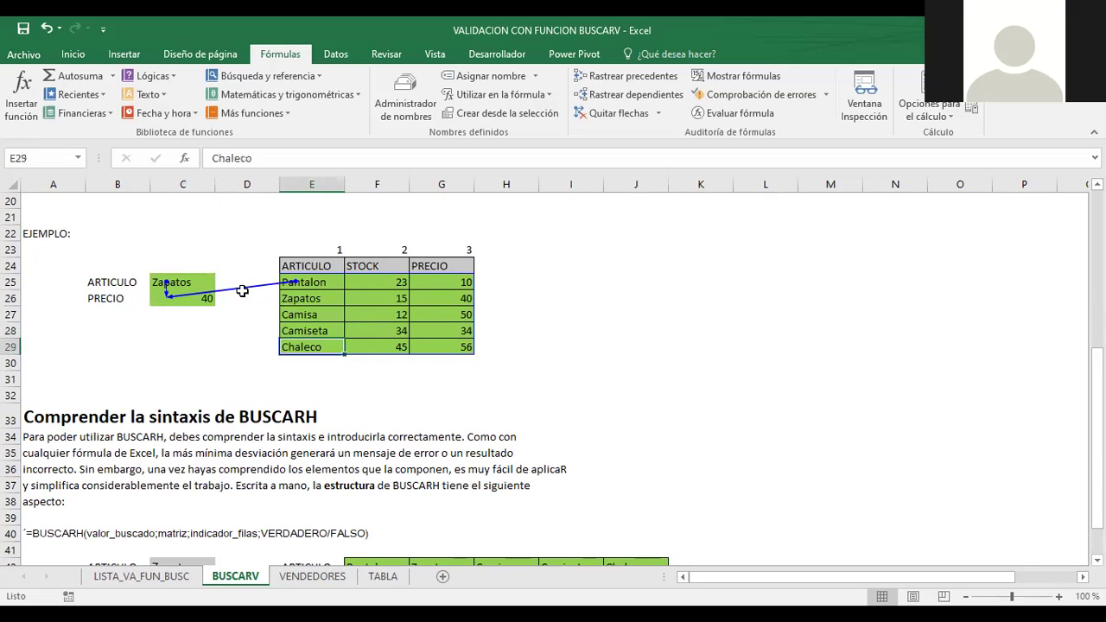
click(178, 285)
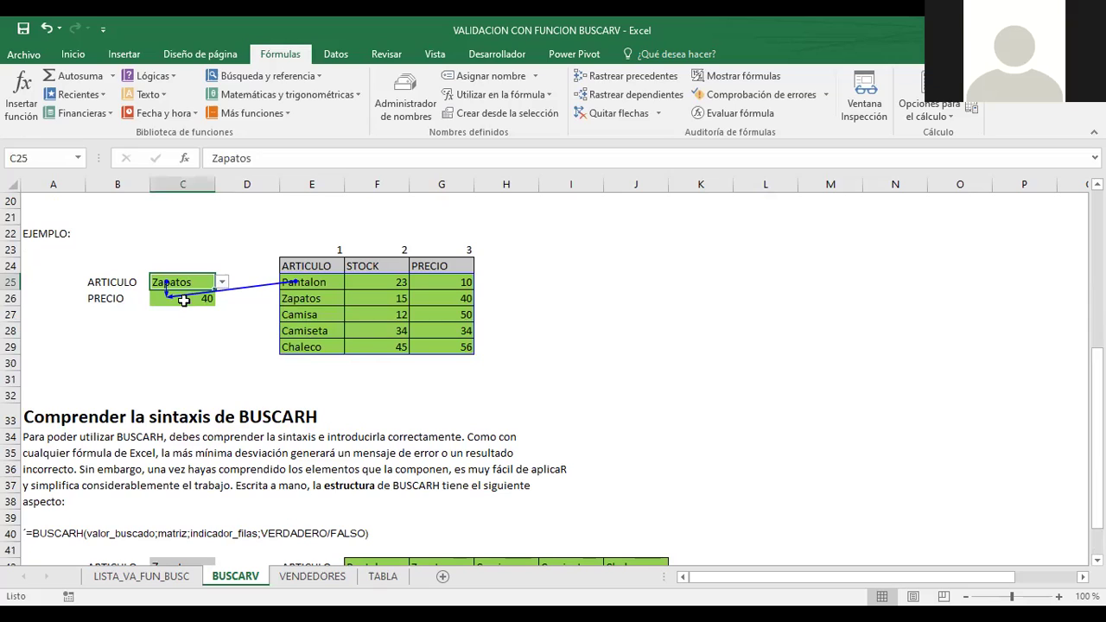
click(179, 294)
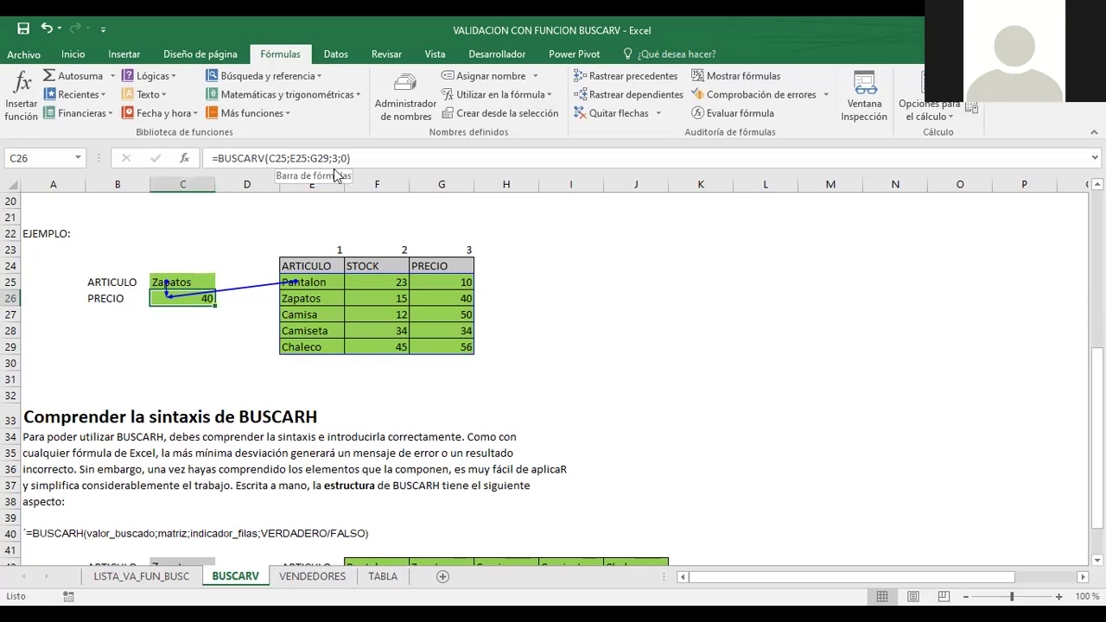
click(321, 266)
click(356, 261)
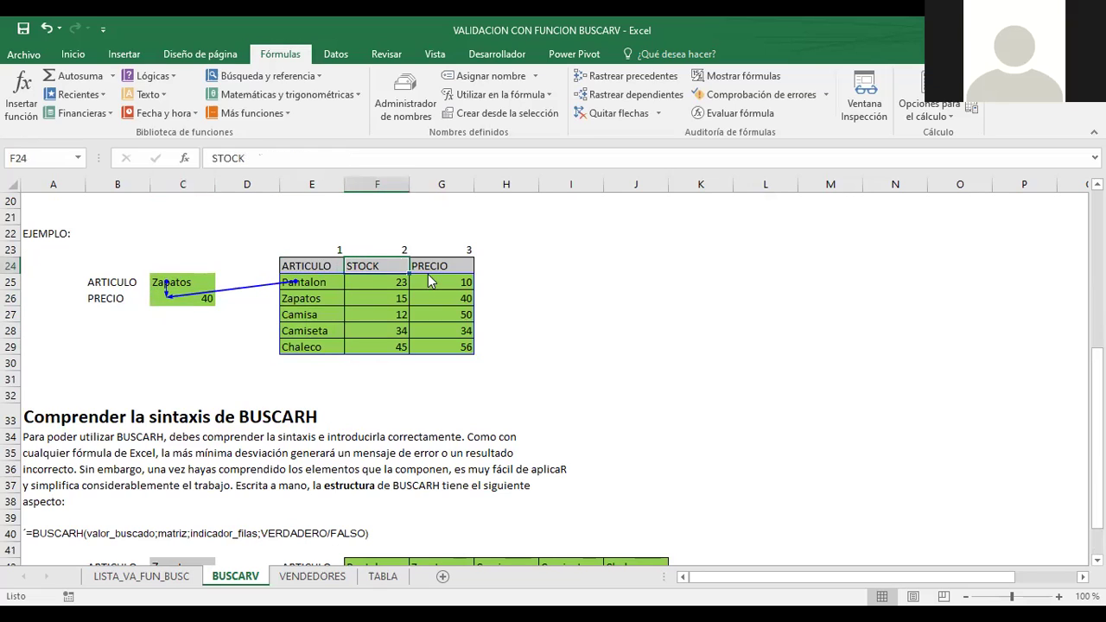
click(440, 264)
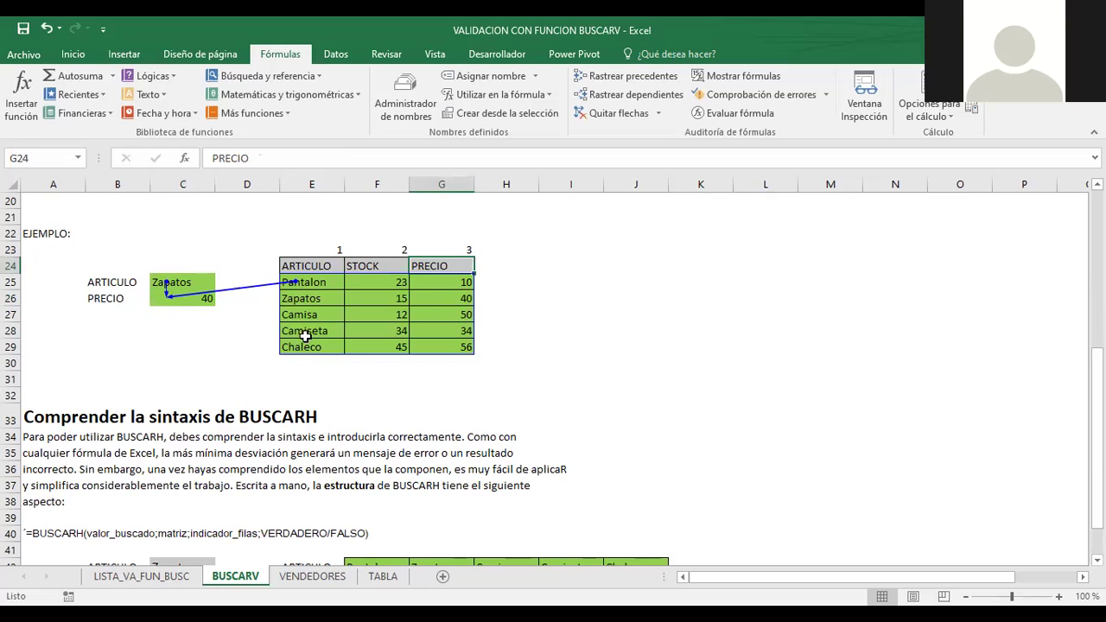
Choose Camiseta in C25, check its STOCK and PRECIO of 34, and view the BUSCARV formula
click(185, 278)
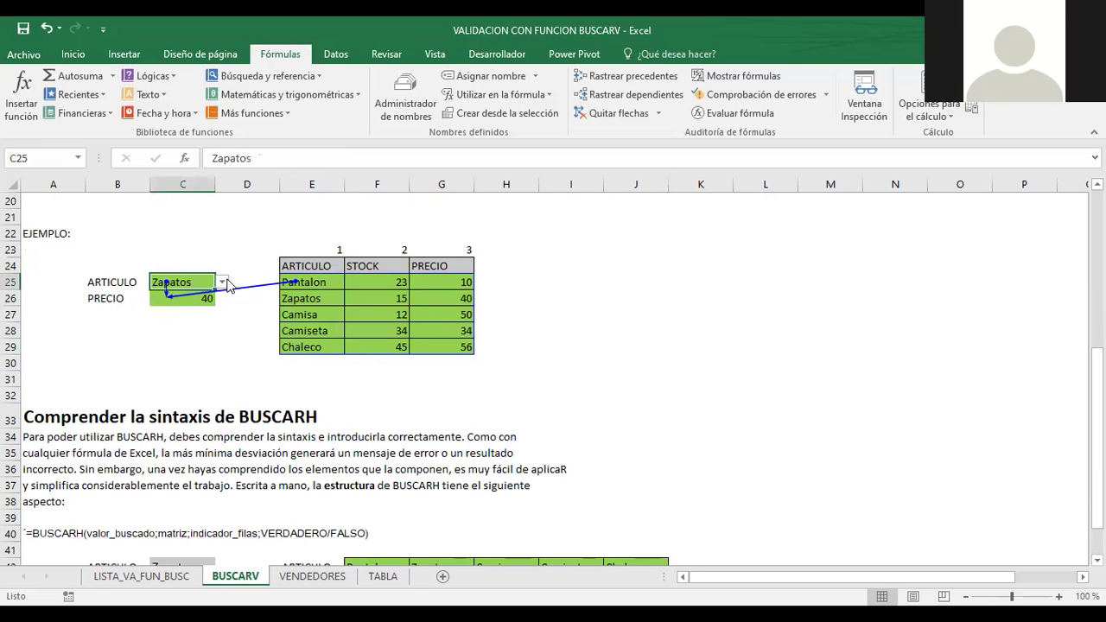
click(223, 282)
click(182, 325)
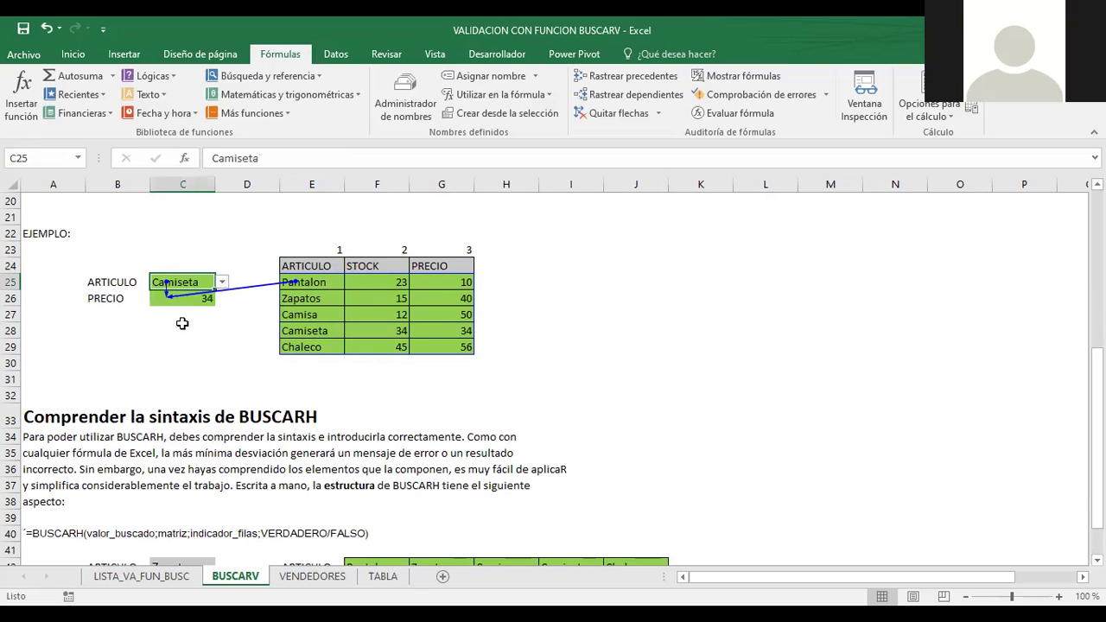
click(306, 332)
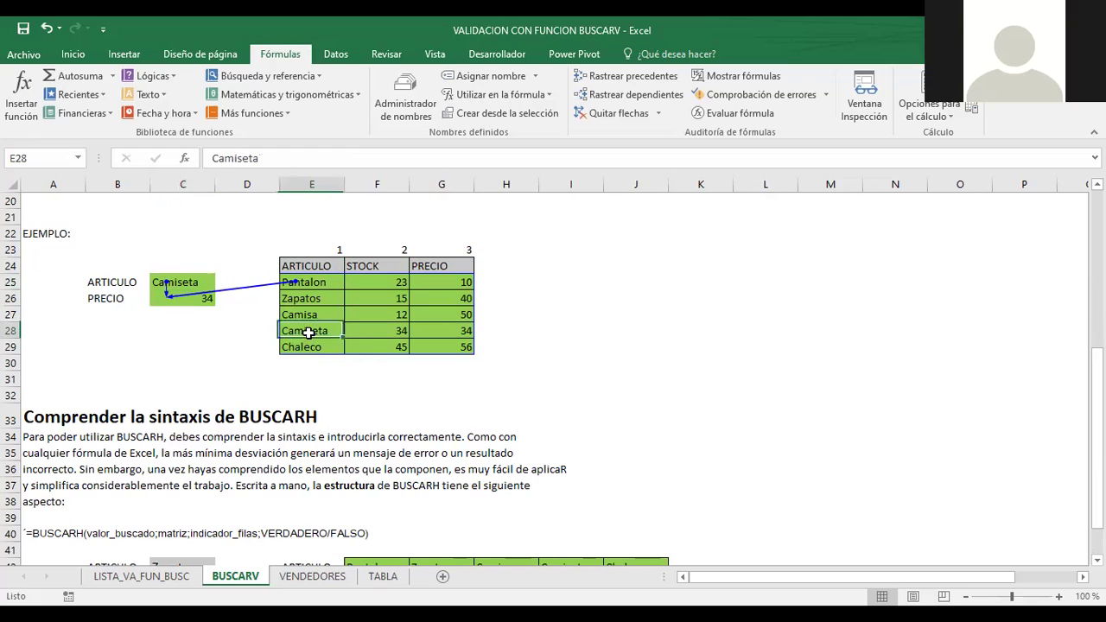
click(380, 330)
click(439, 327)
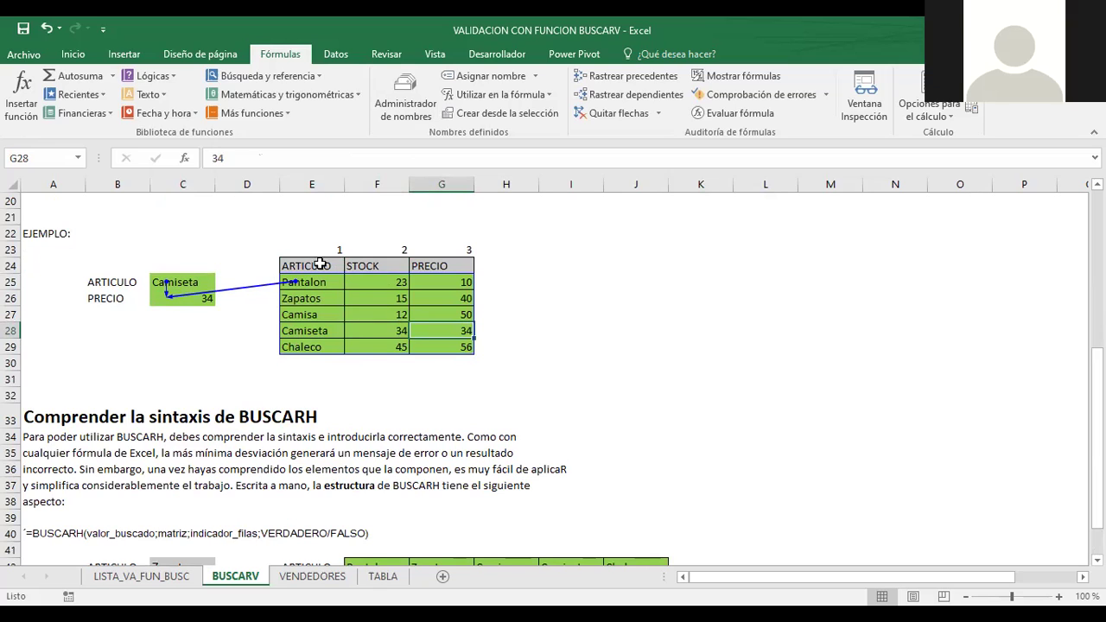
click(558, 266)
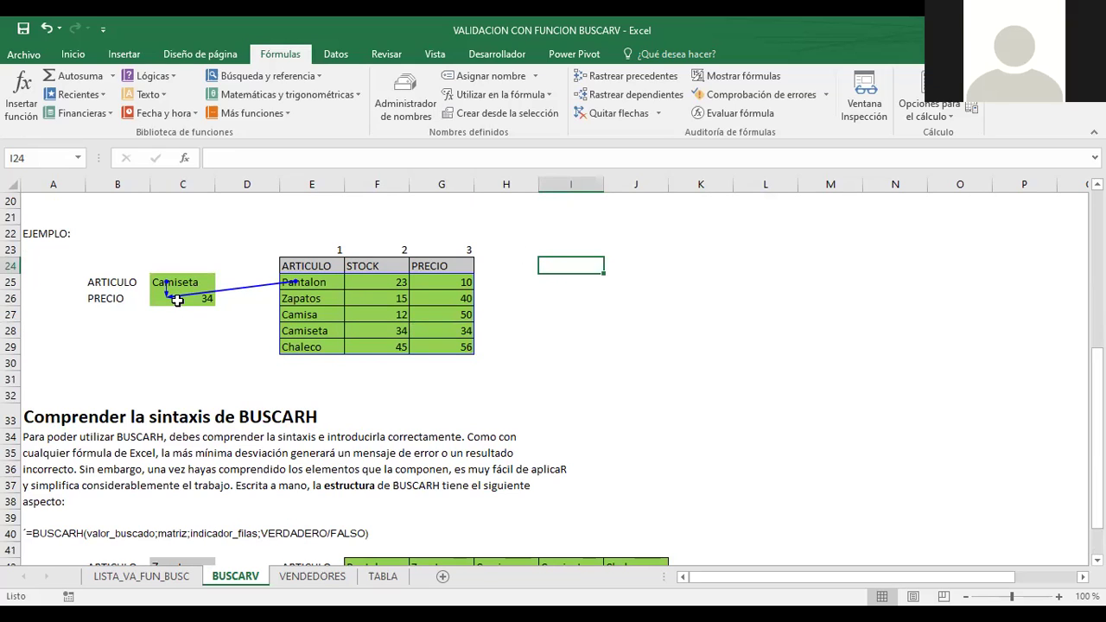
click(177, 300)
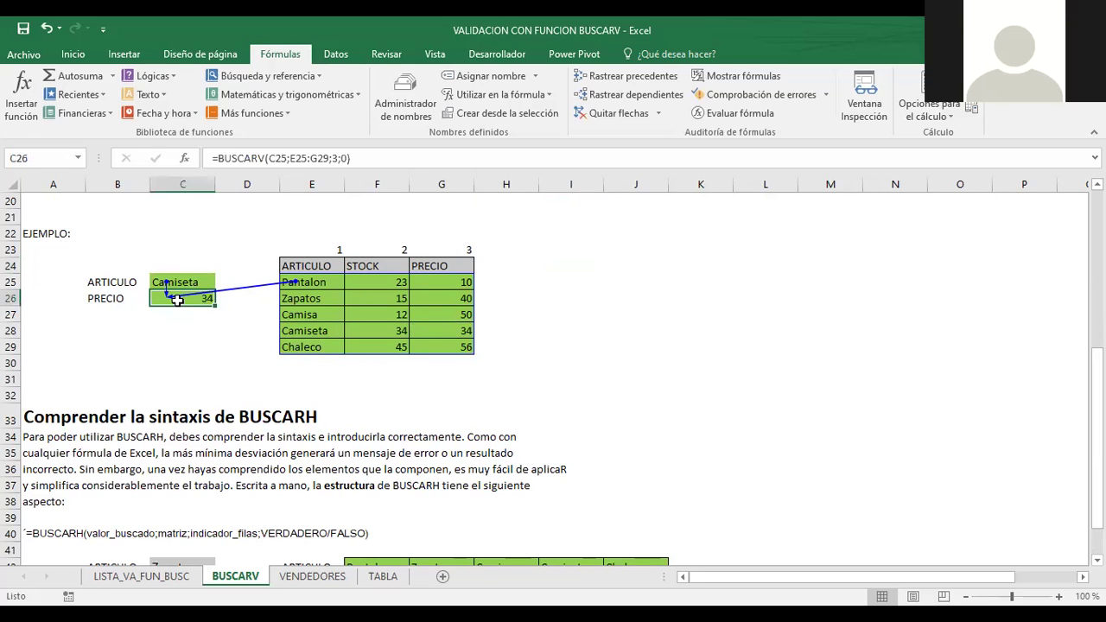
click(274, 159)
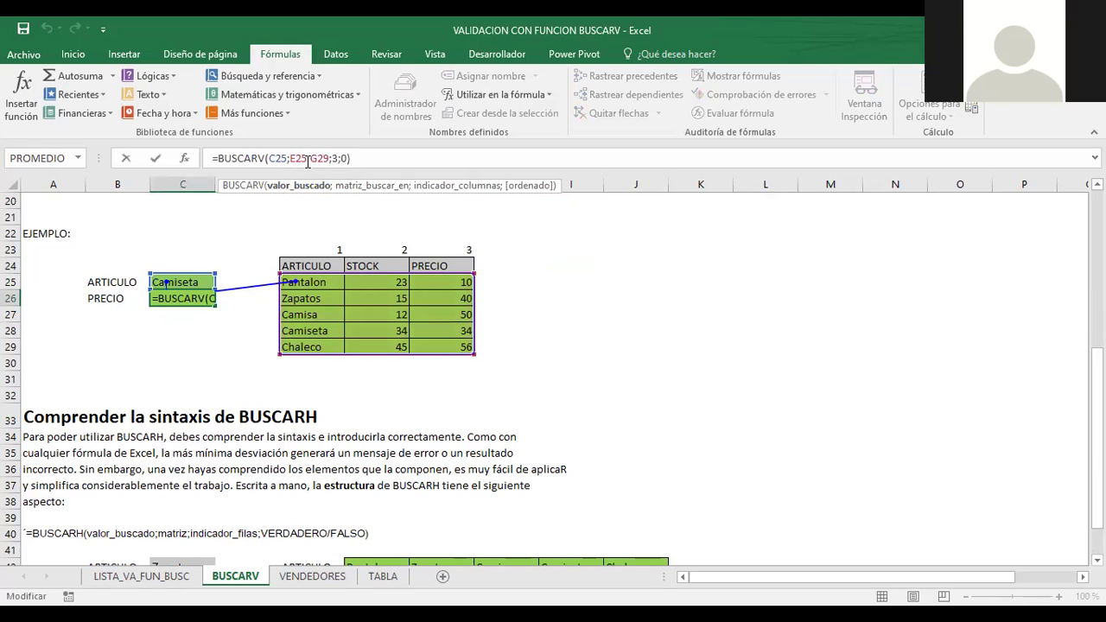
click(343, 186)
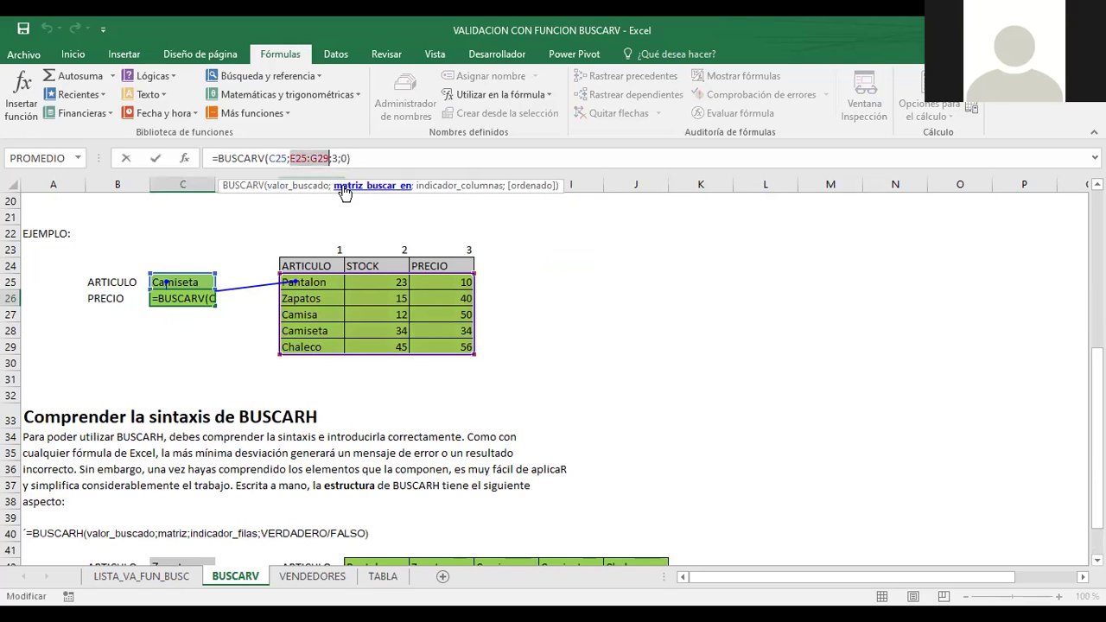
click(436, 188)
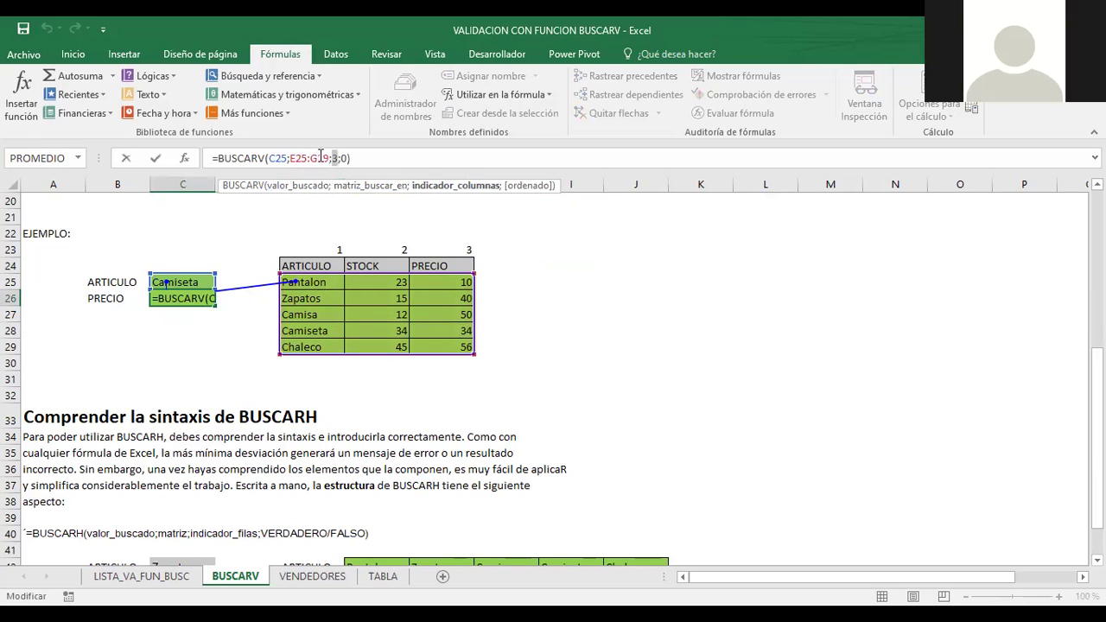
click(527, 187)
click(635, 298)
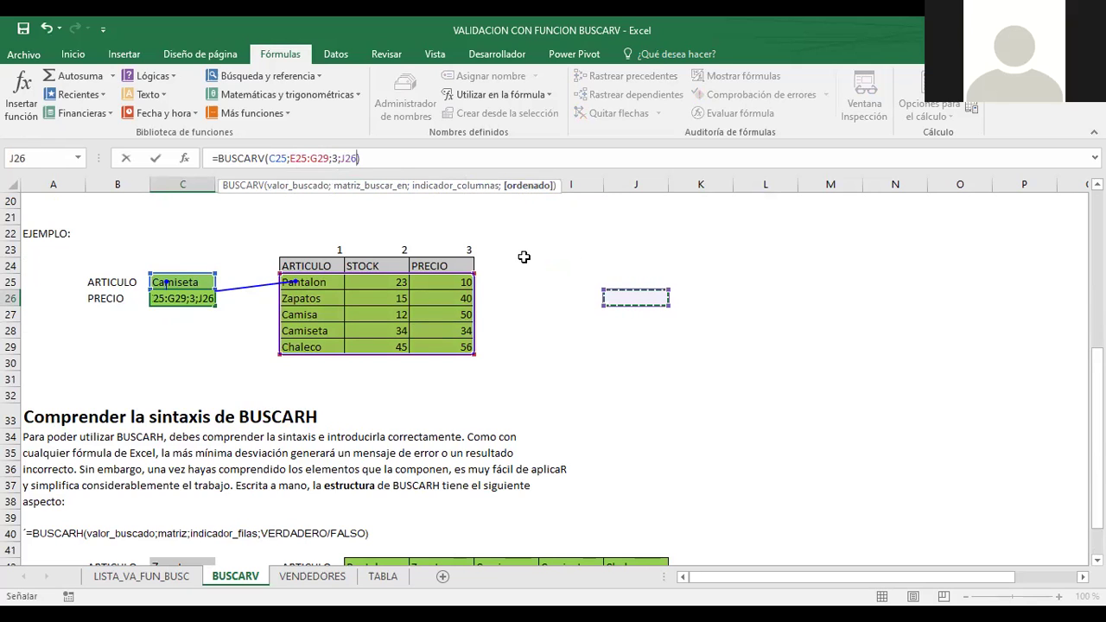
key(Escape)
scroll(524, 256, down, 2)
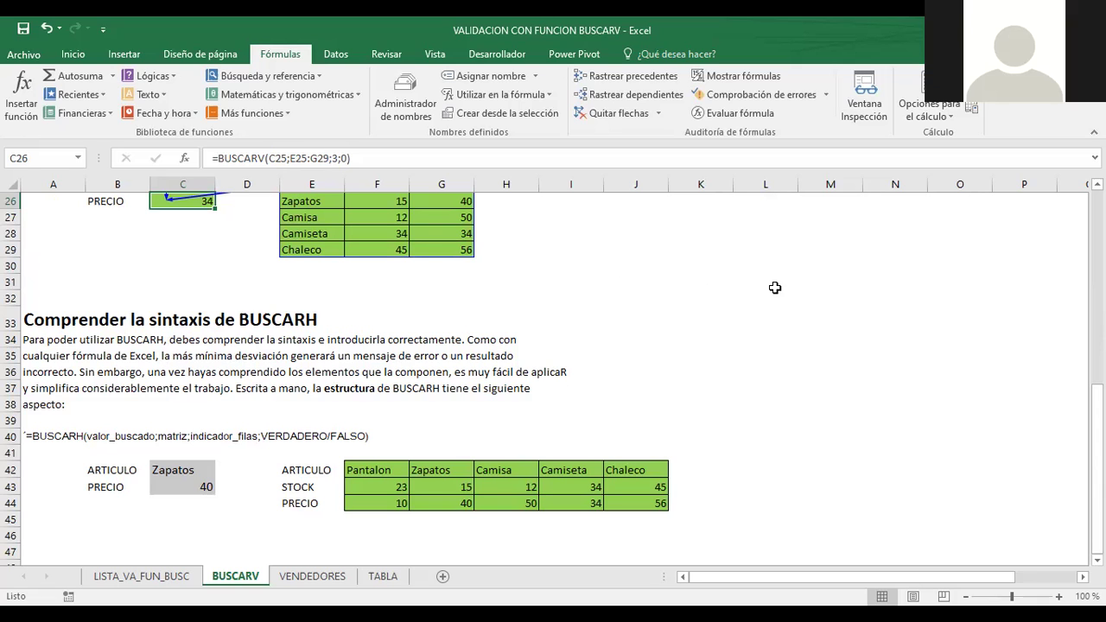
scroll(664, 315, down, 1)
scroll(562, 293, down, 2)
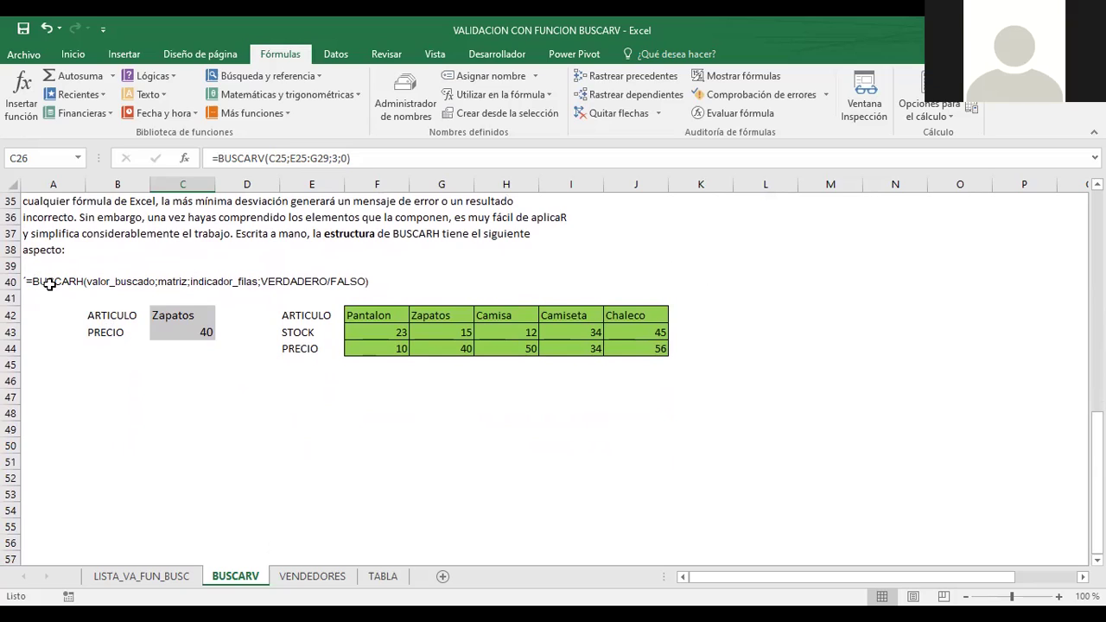
click(164, 334)
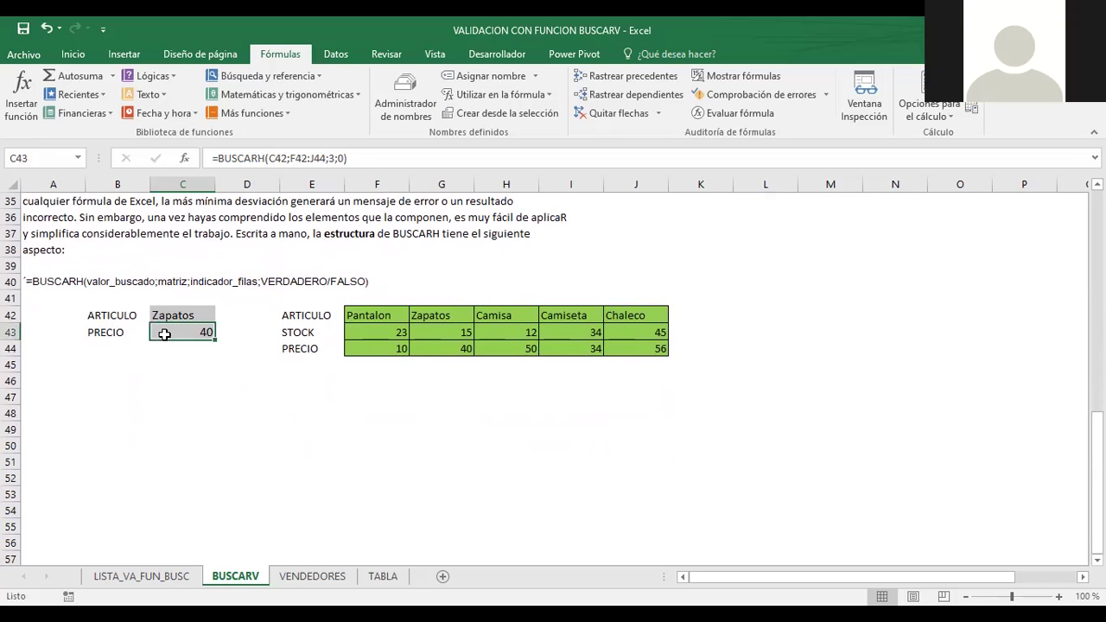
click(282, 159)
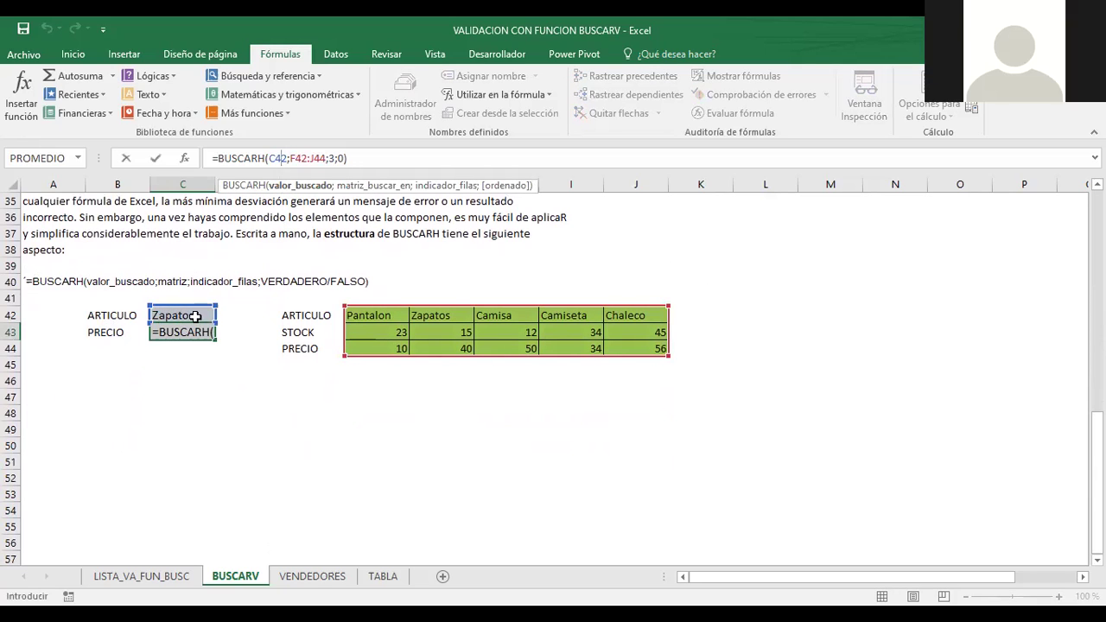
key(F2)
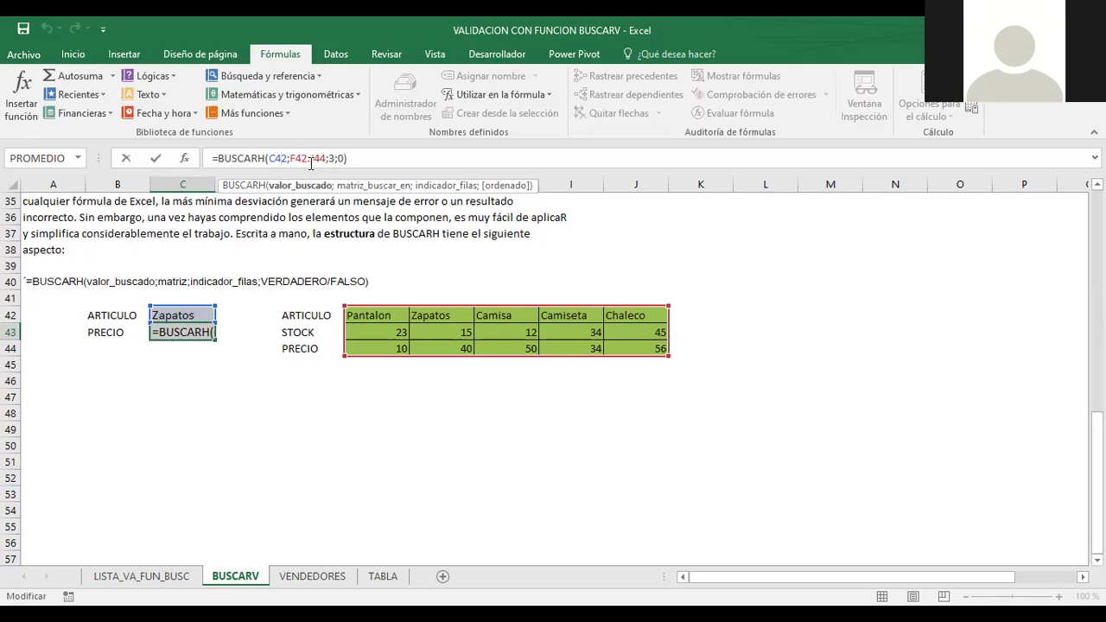
click(354, 189)
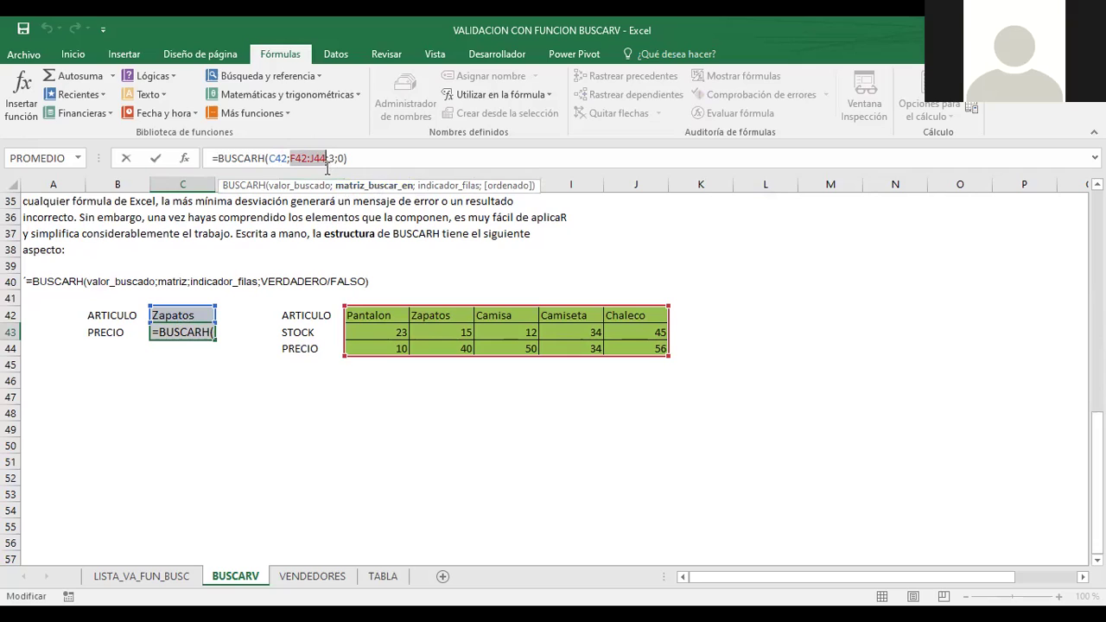
click(327, 164)
click(423, 186)
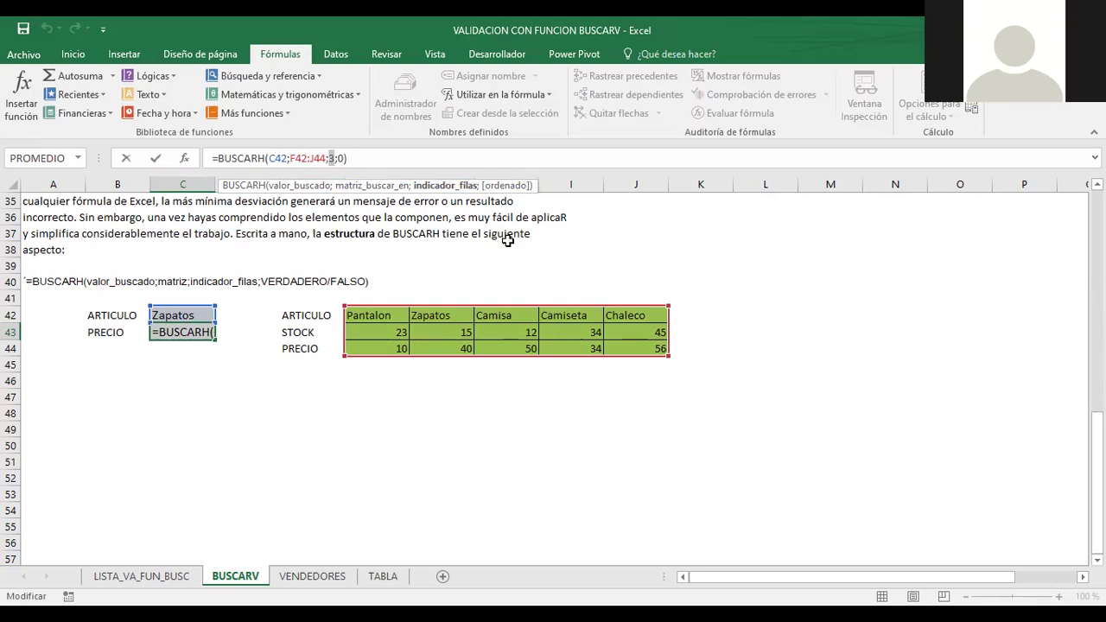
key(ctrl+Return)
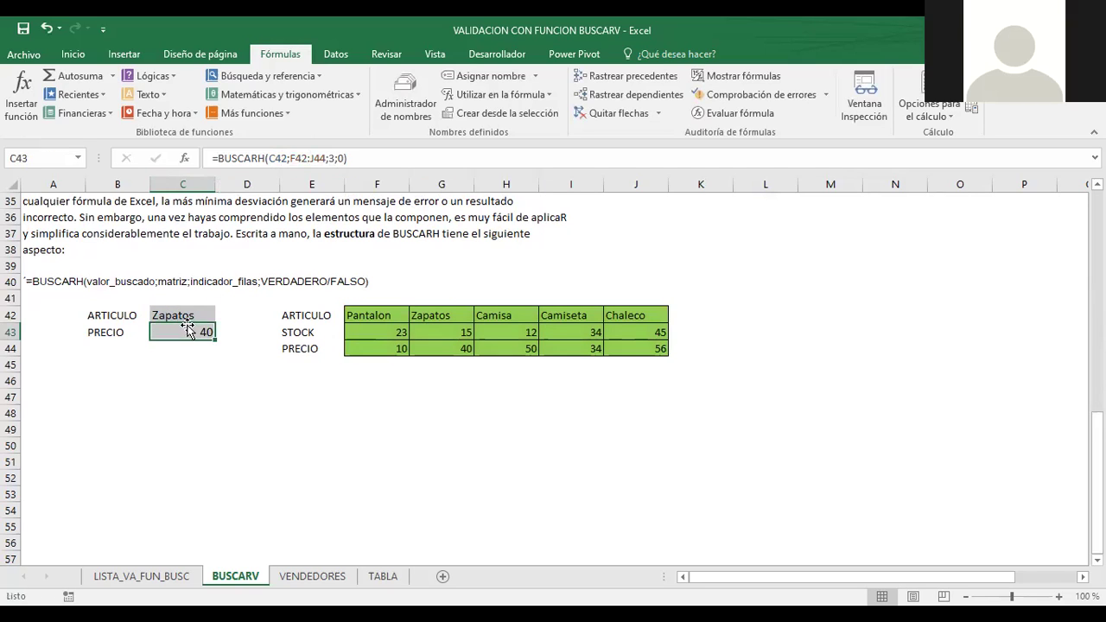
click(187, 315)
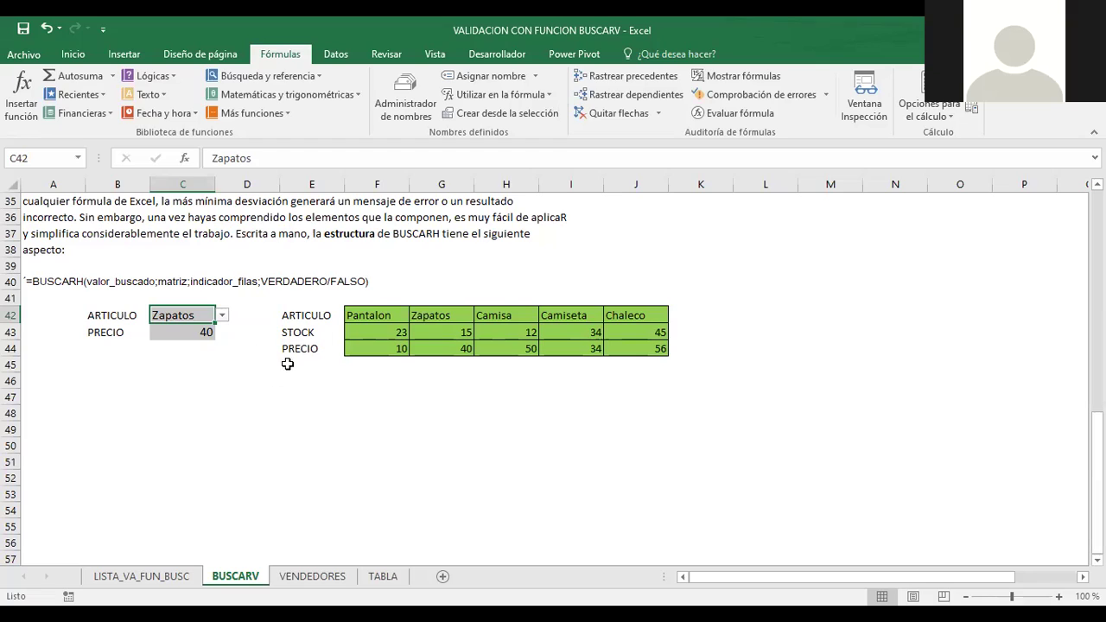
click(463, 351)
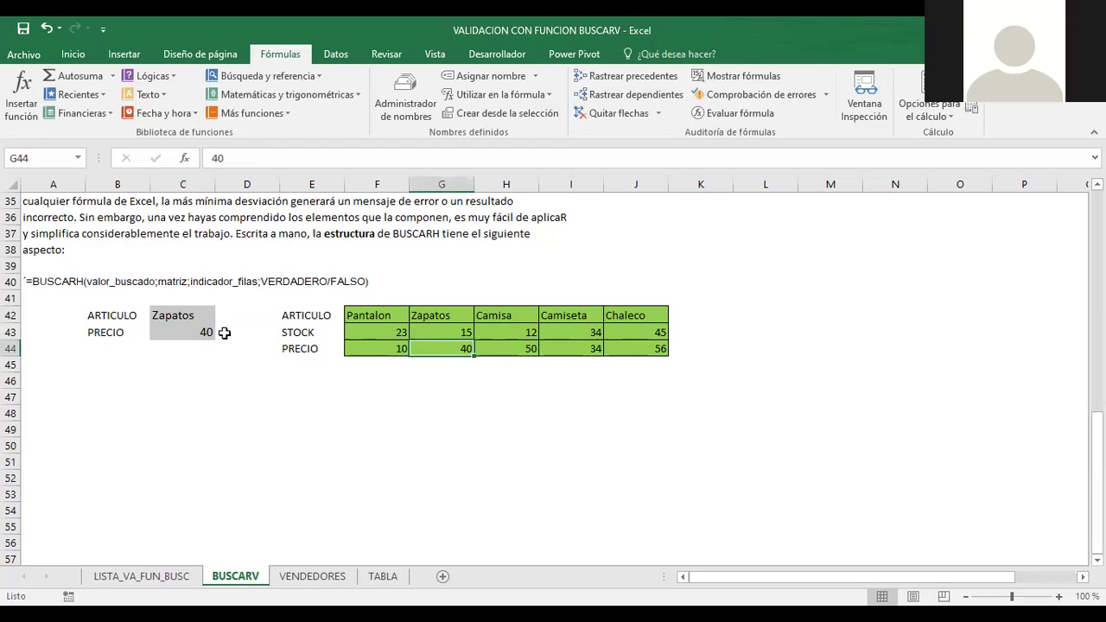
click(183, 332)
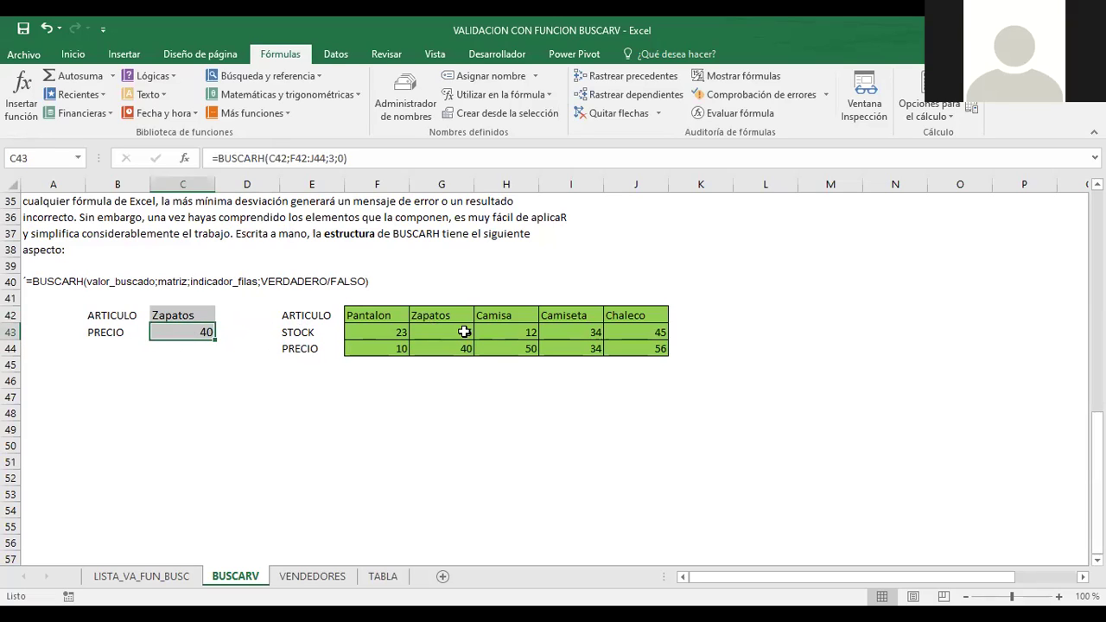
click(377, 315)
click(366, 333)
click(378, 347)
click(448, 347)
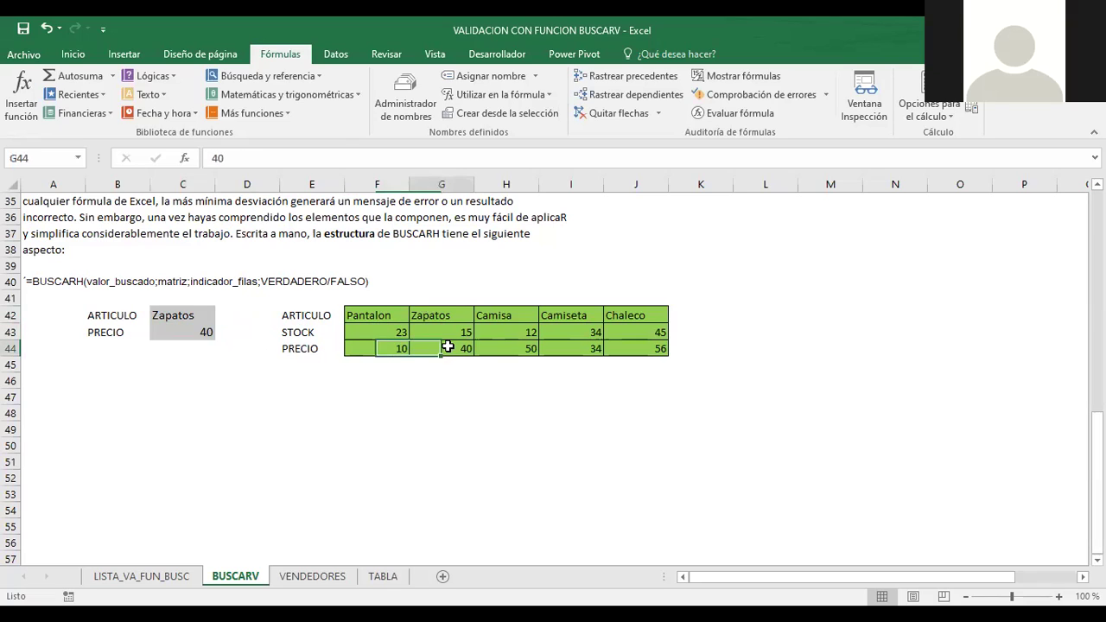
click(200, 334)
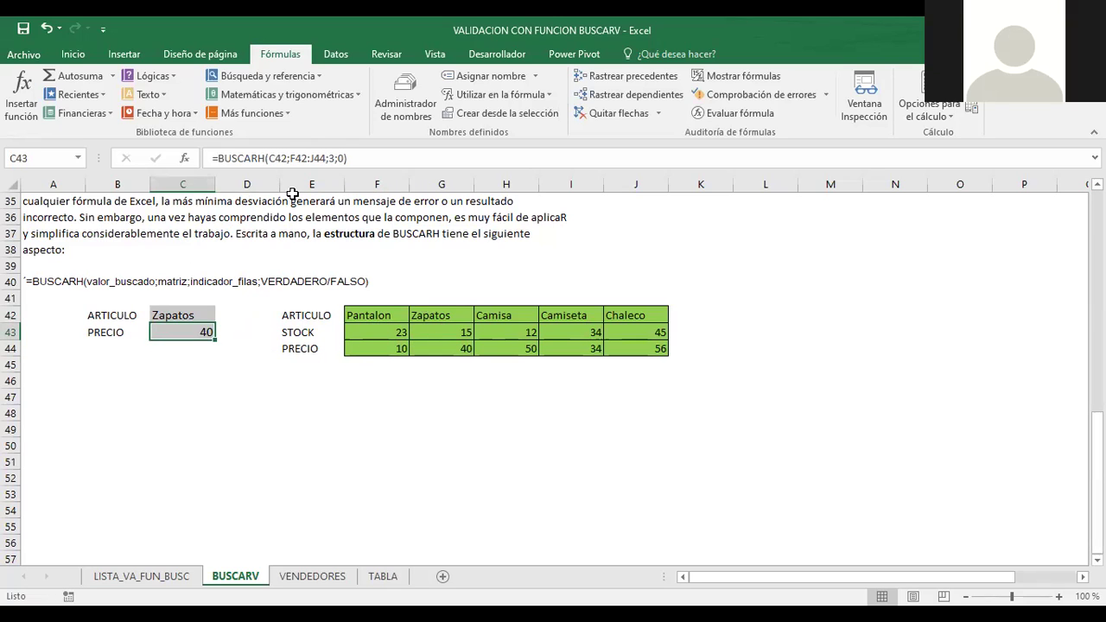
click(344, 157)
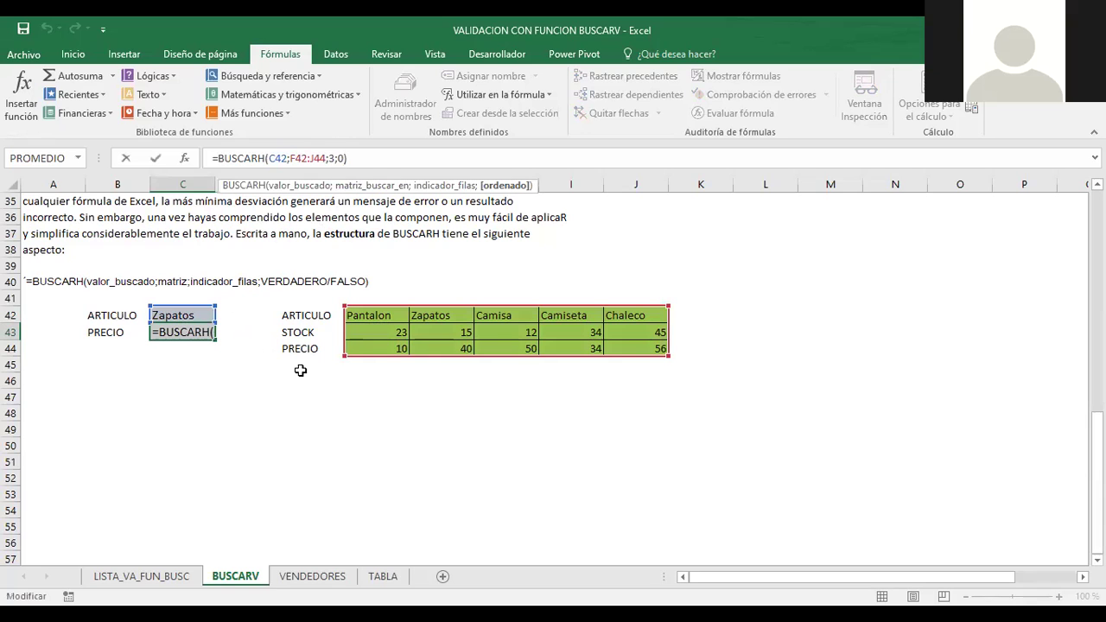
click(280, 393)
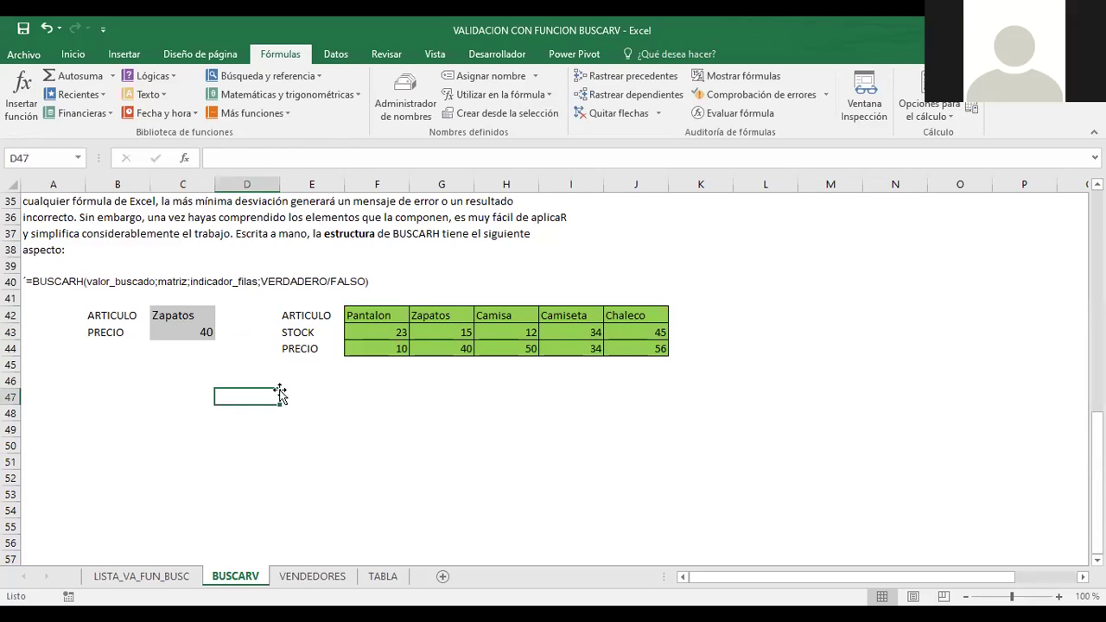
Scroll through the BUSCARV notes, then return to the LISTA_VA_FUN_BUSC sheet with Ctrl+PageUp
click(333, 393)
scroll(332, 390, up, 6)
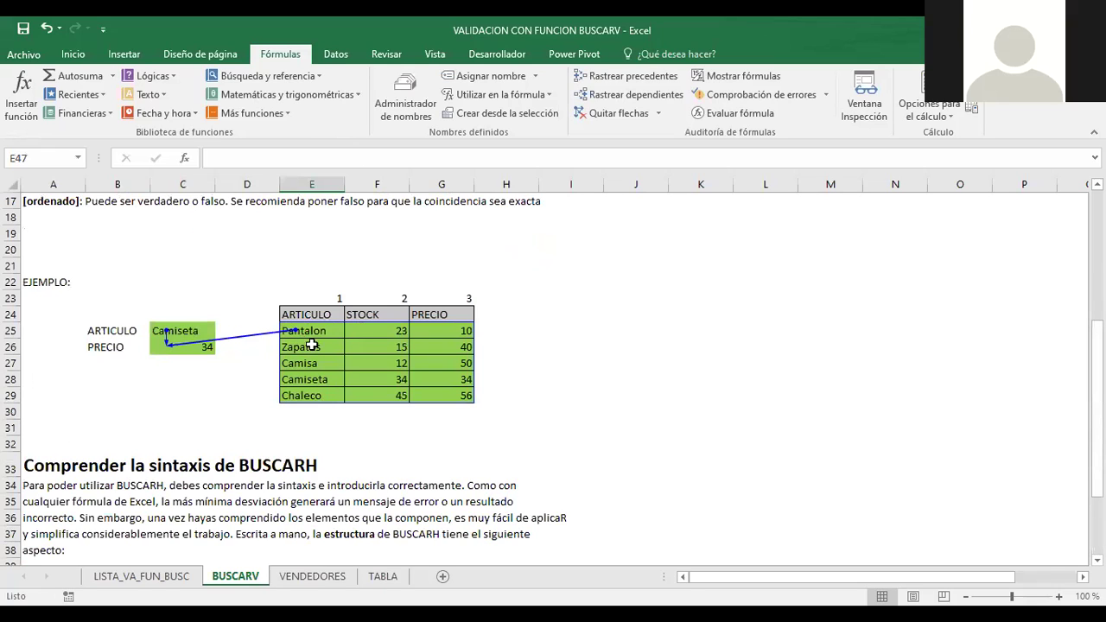
scroll(322, 291, down, 2)
scroll(324, 291, down, 4)
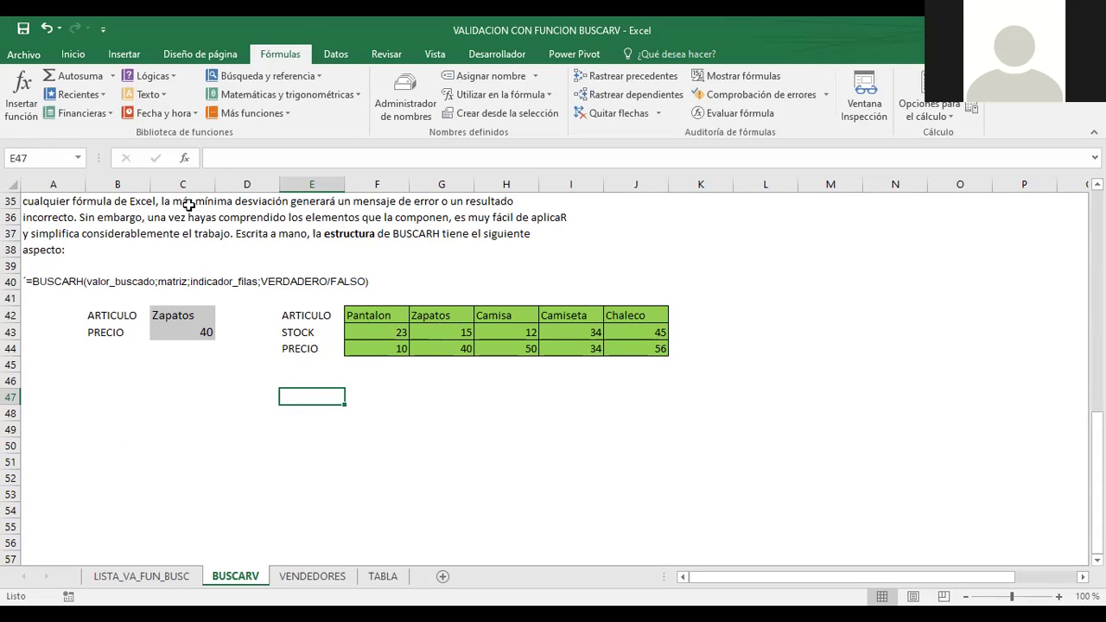
scroll(161, 312, down, 1)
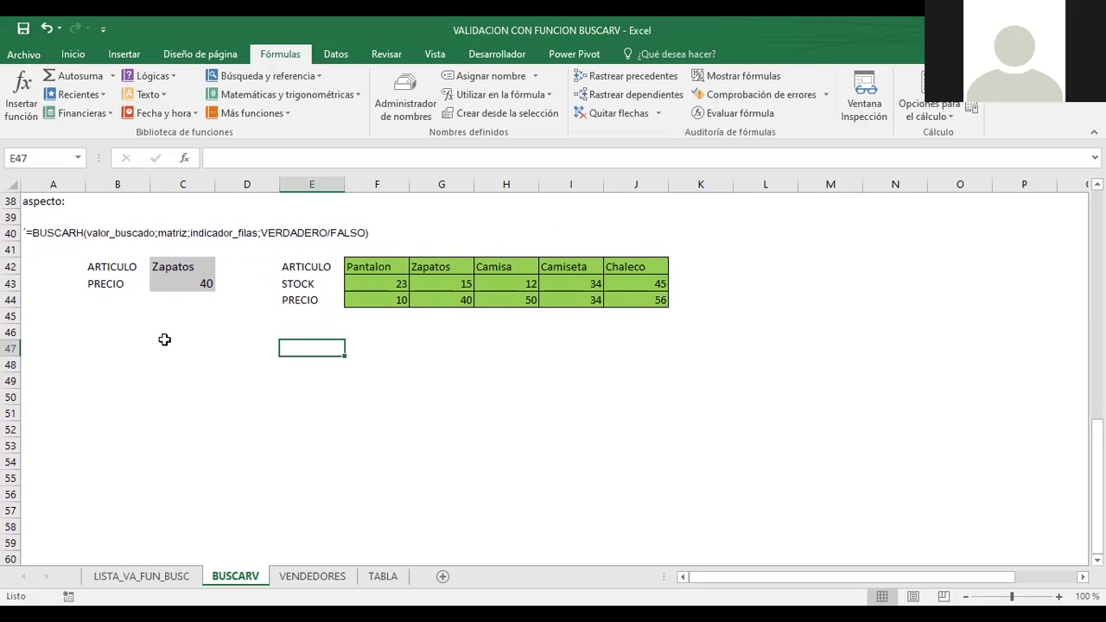
scroll(164, 339, up, 6)
scroll(357, 367, down, 9)
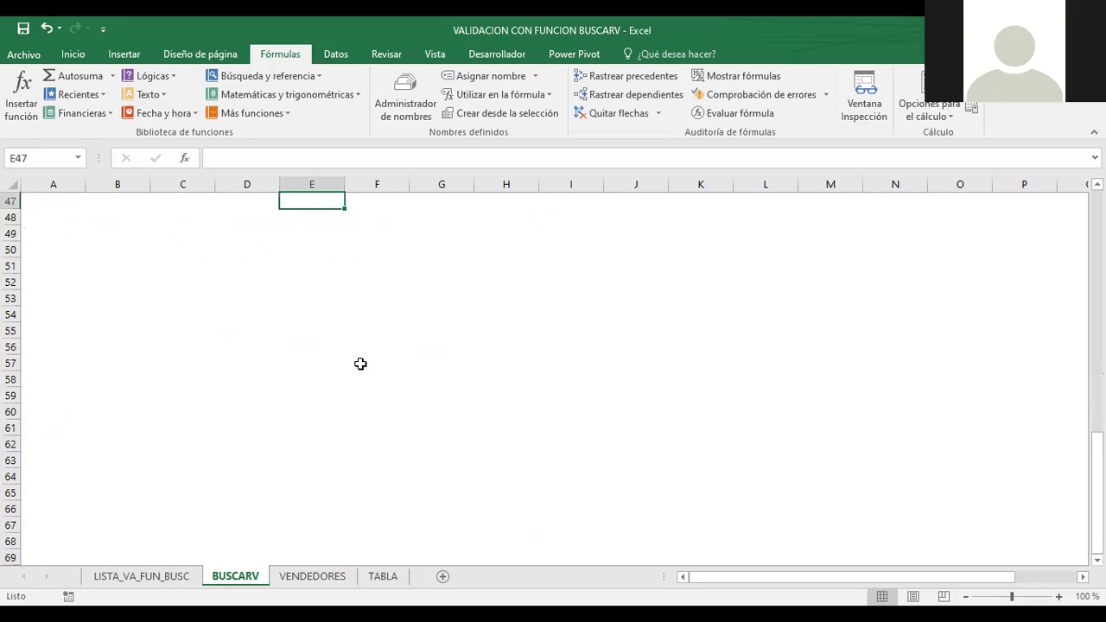
scroll(361, 363, up, 15)
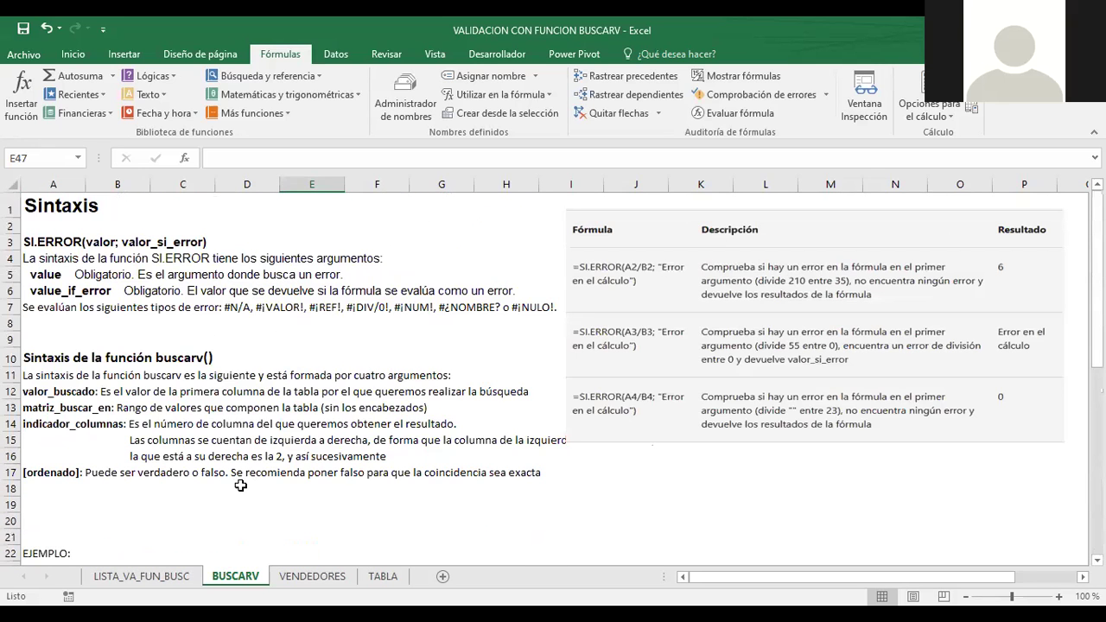
key(ctrl+Page_Up)
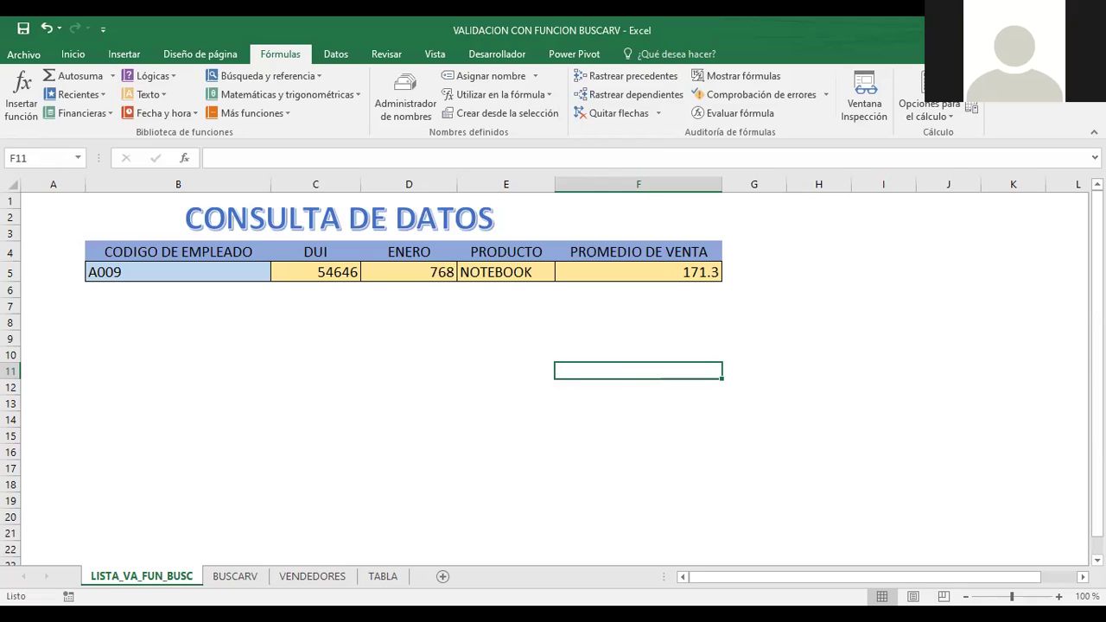
Browse the BUSCARV, VENDEDORES and TABLA sheets, ending on code A001 in VENDEDORES
click(235, 576)
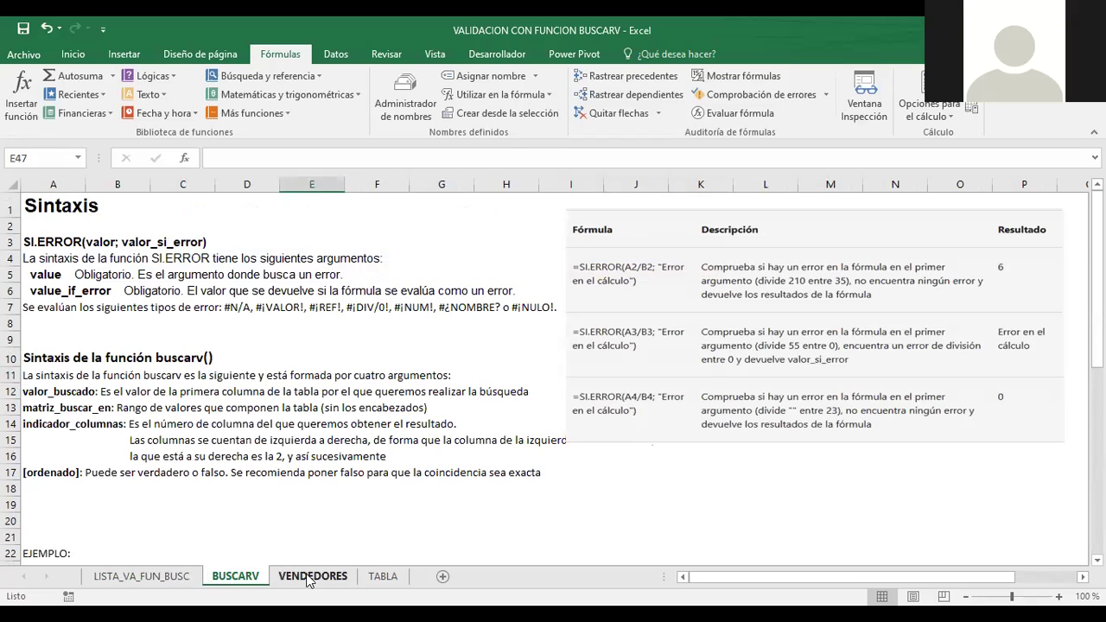
click(311, 576)
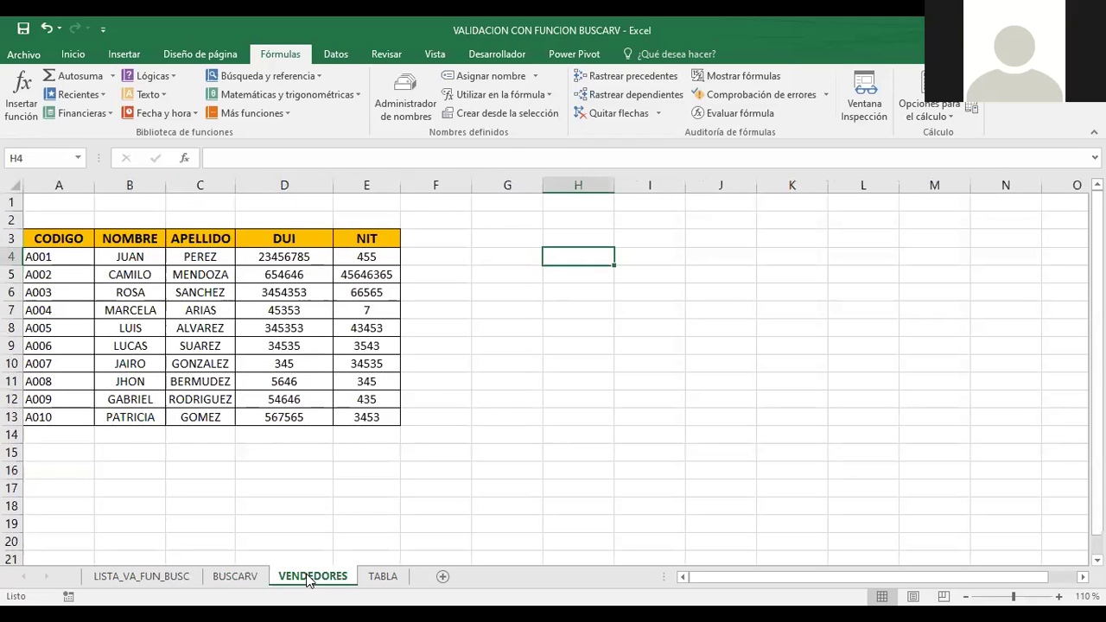
click(394, 578)
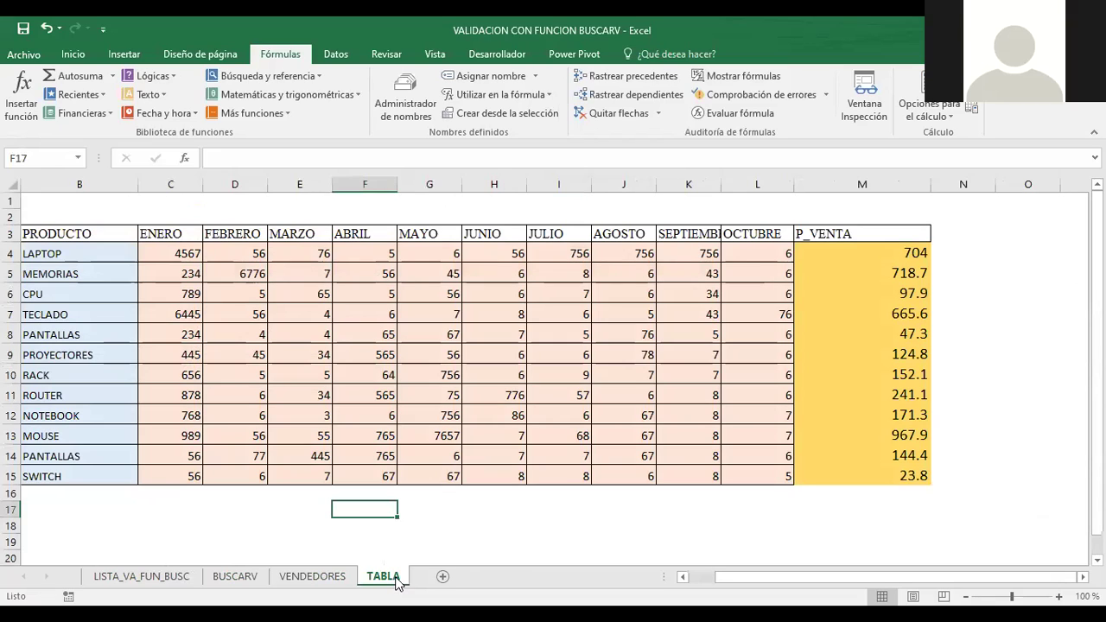
click(61, 236)
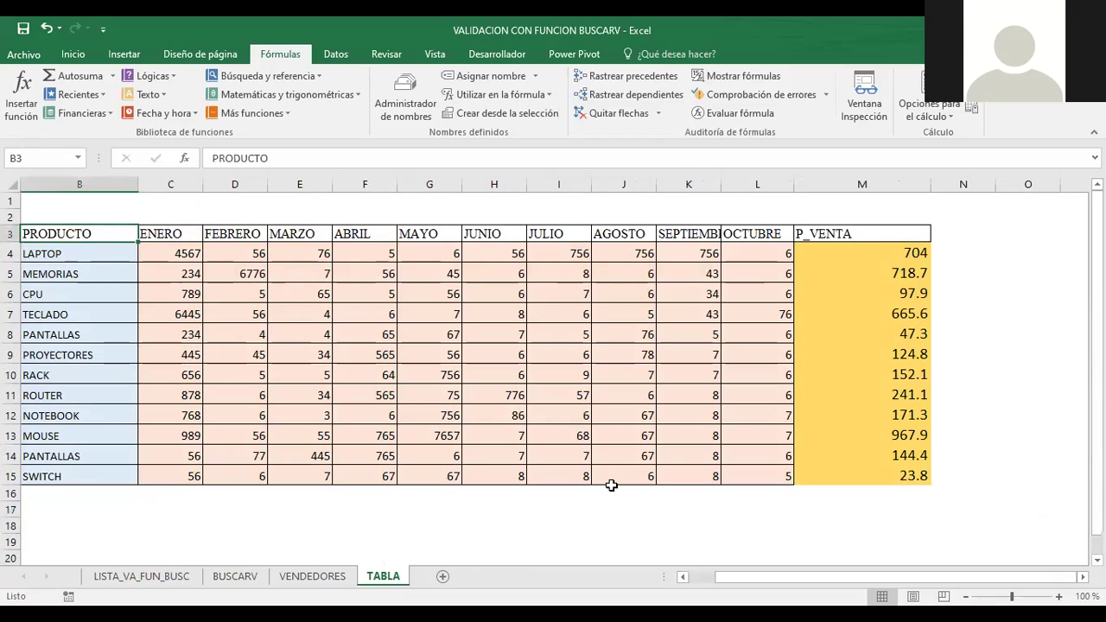
drag(723, 581, 688, 585)
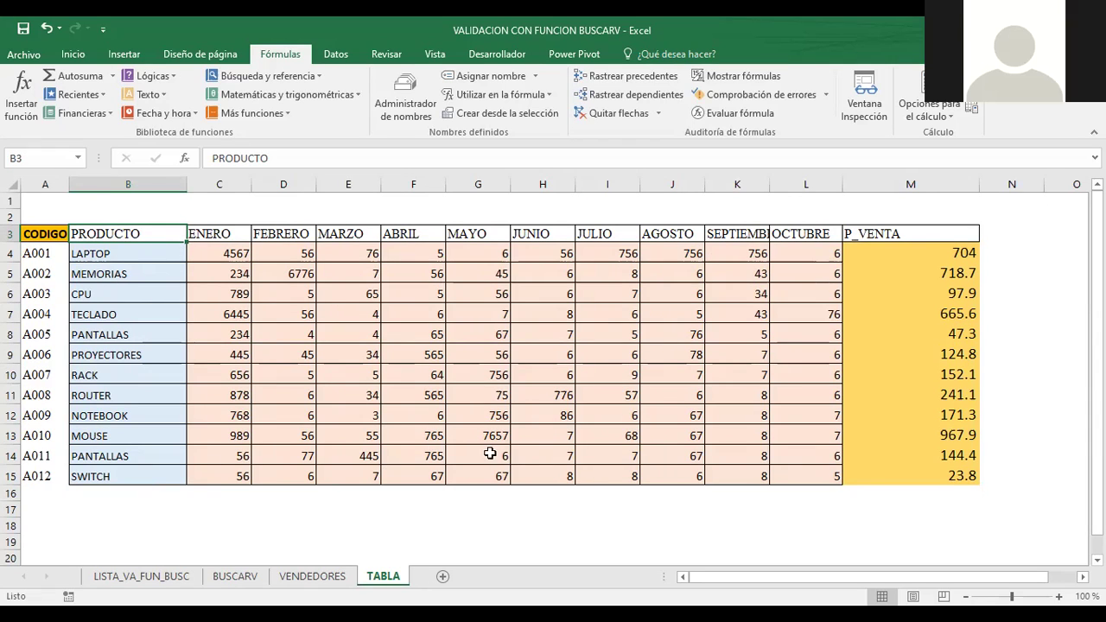
click(313, 576)
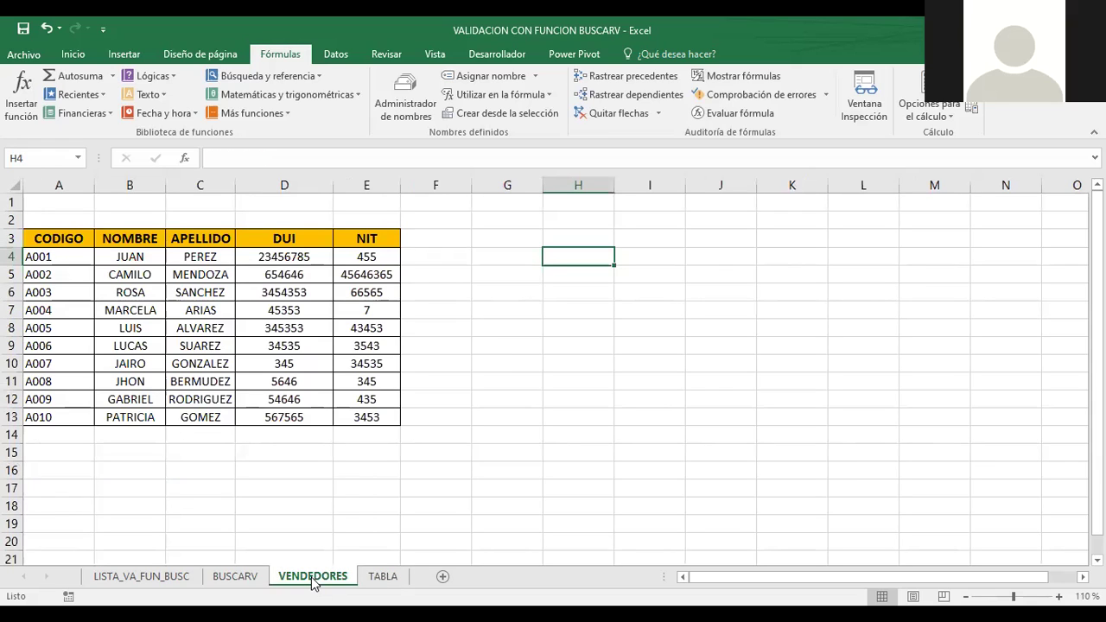
click(43, 256)
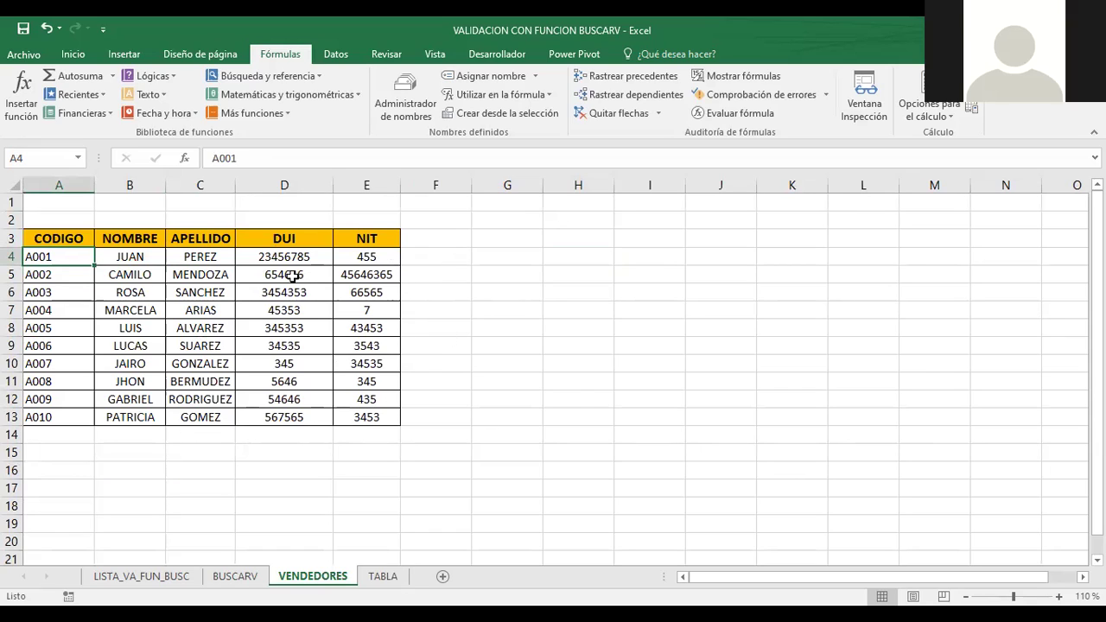
On CONSULTA DE DATOS, read the DUI, ENERO and PROMEDIO DE VENTA formulas in C5, D5 and F5
click(234, 578)
click(142, 576)
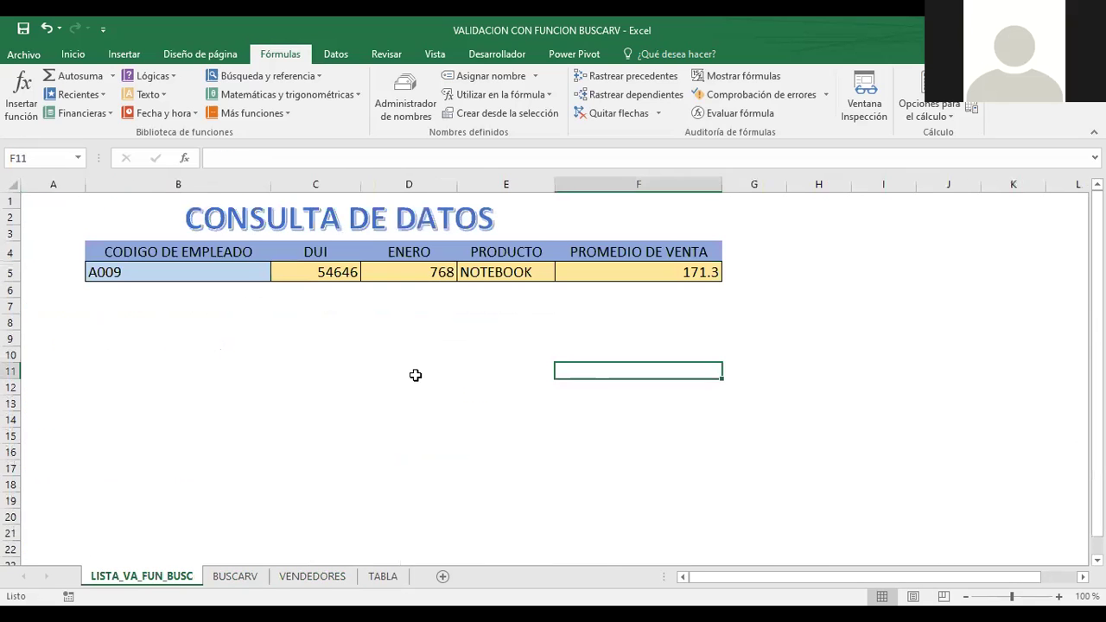
click(295, 336)
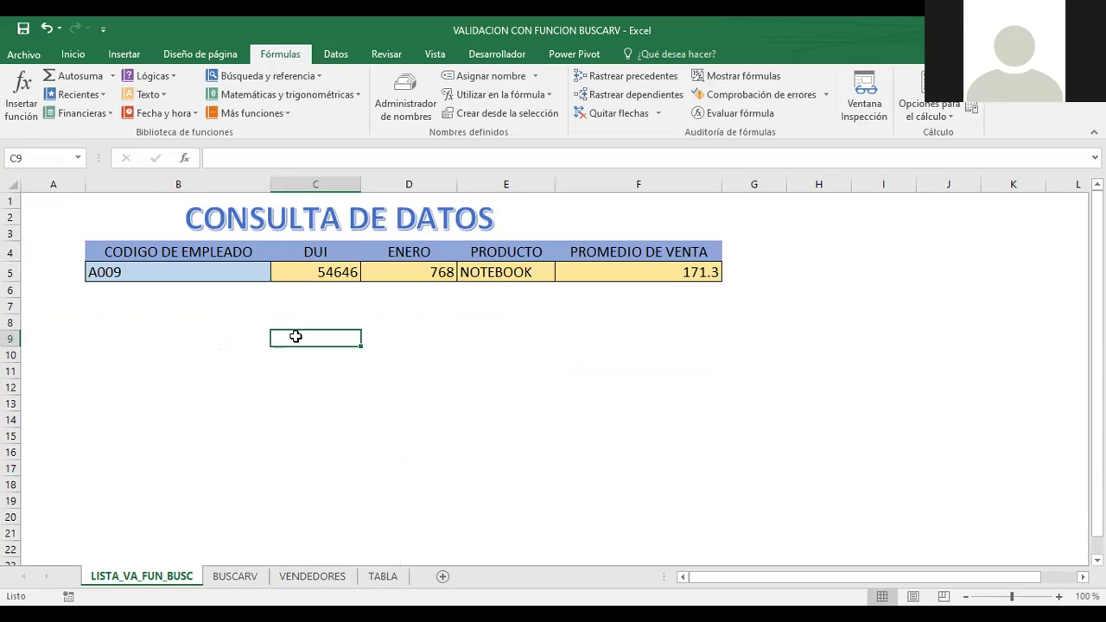
click(335, 278)
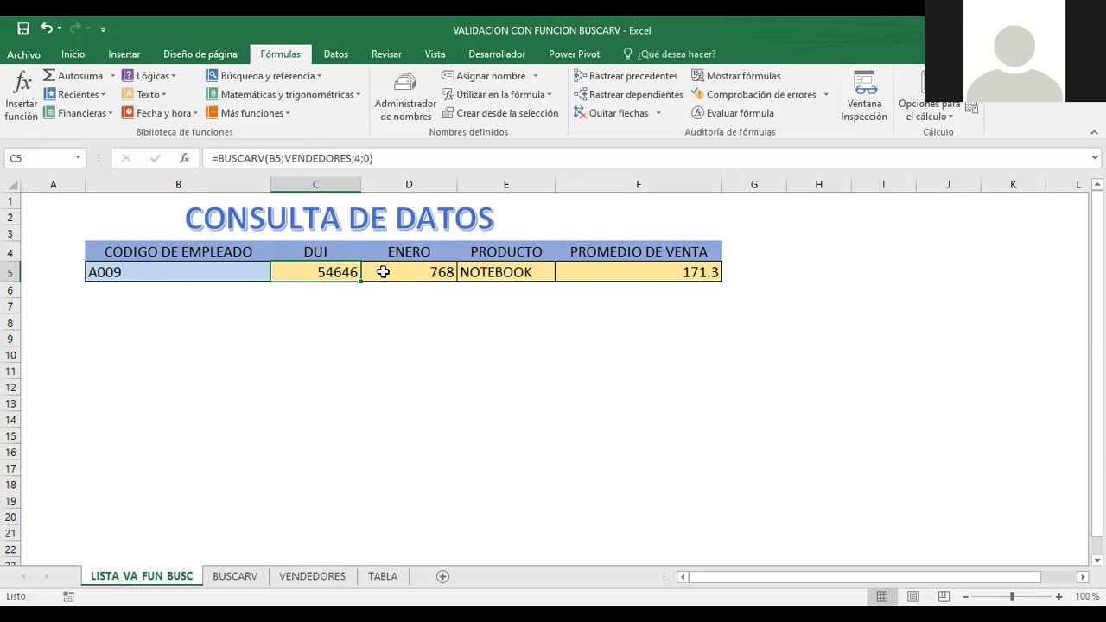
click(418, 272)
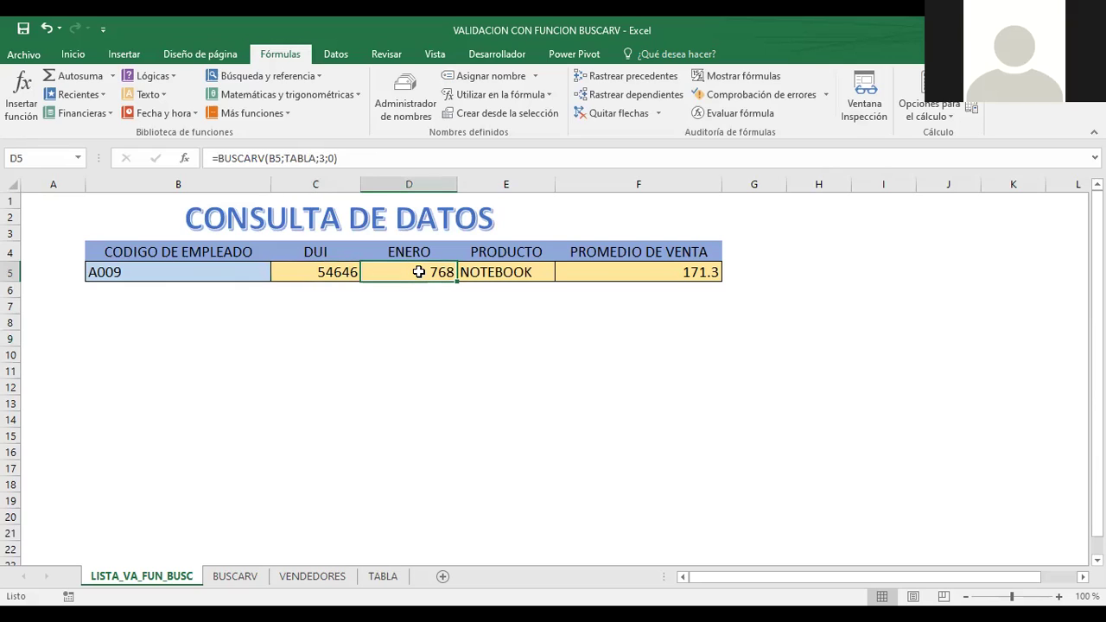
click(315, 269)
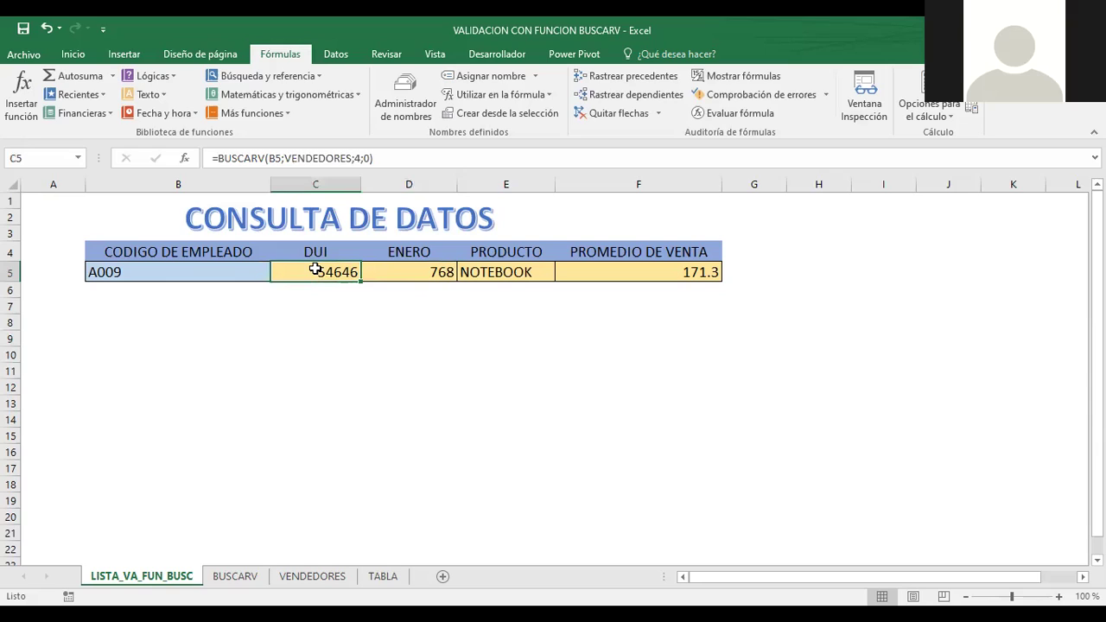
click(395, 272)
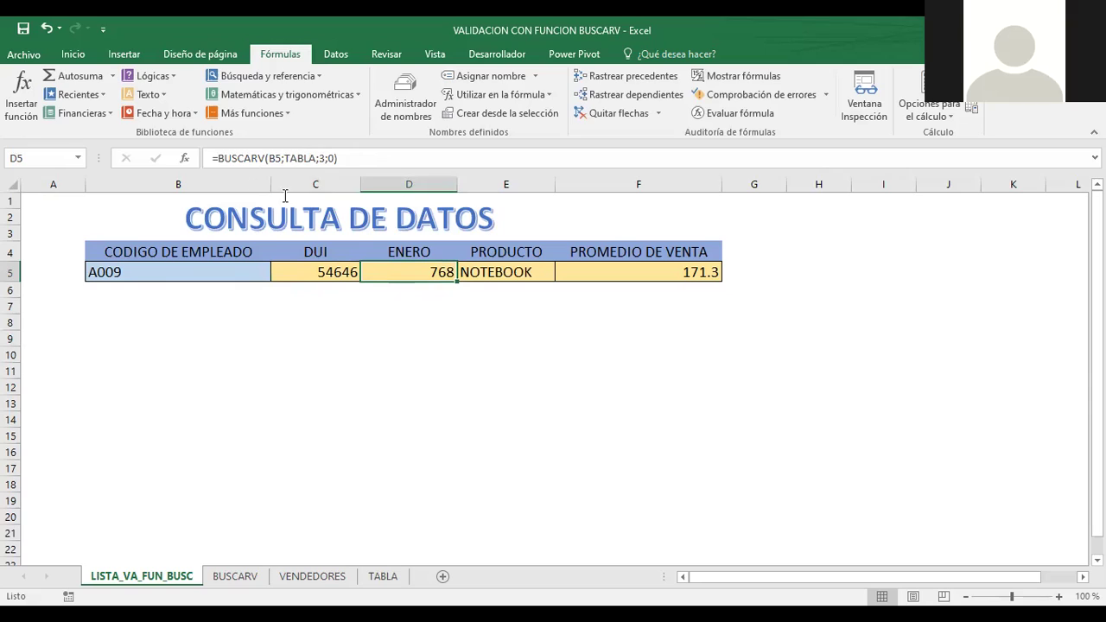
click(627, 273)
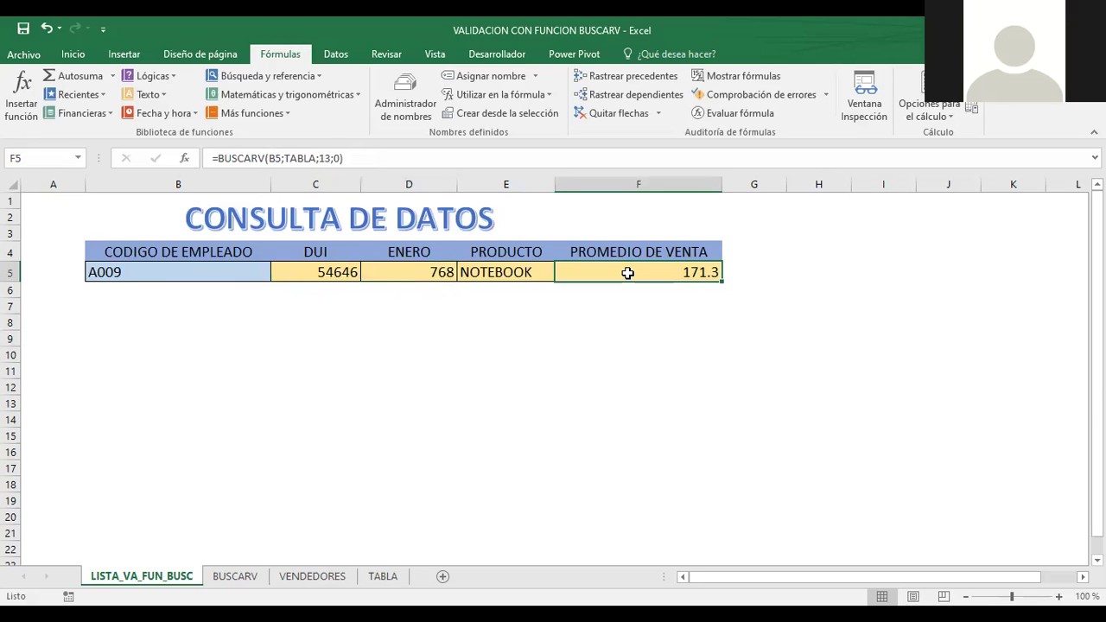
key(ctrl+Page_Down)
key(ctrl+Page_Down)
key(ctrl+Page_Down)
Move across TABLA row 4 from A001 to M4 to view the P_VENTA formula =PROMEDIO(C4:L4)
click(41, 250)
click(89, 231)
click(198, 229)
click(296, 229)
click(356, 229)
click(400, 240)
click(478, 251)
click(547, 251)
click(605, 253)
click(676, 255)
click(750, 257)
click(809, 252)
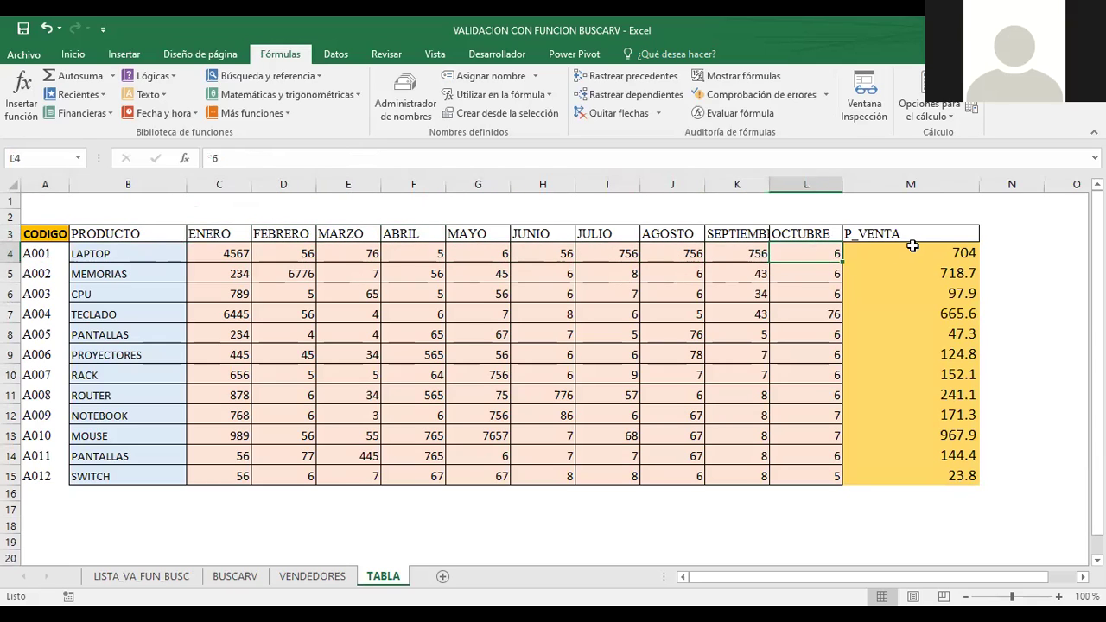
click(910, 248)
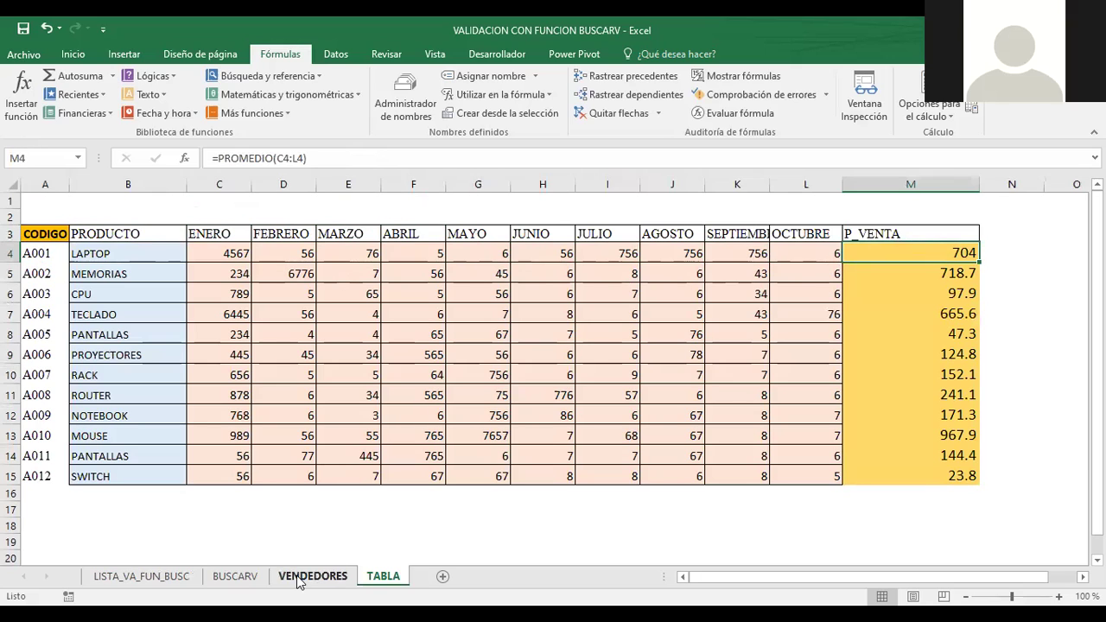
Browse B5's employee code list on CONSULTA DE DATOS and close it, keeping A009
click(175, 579)
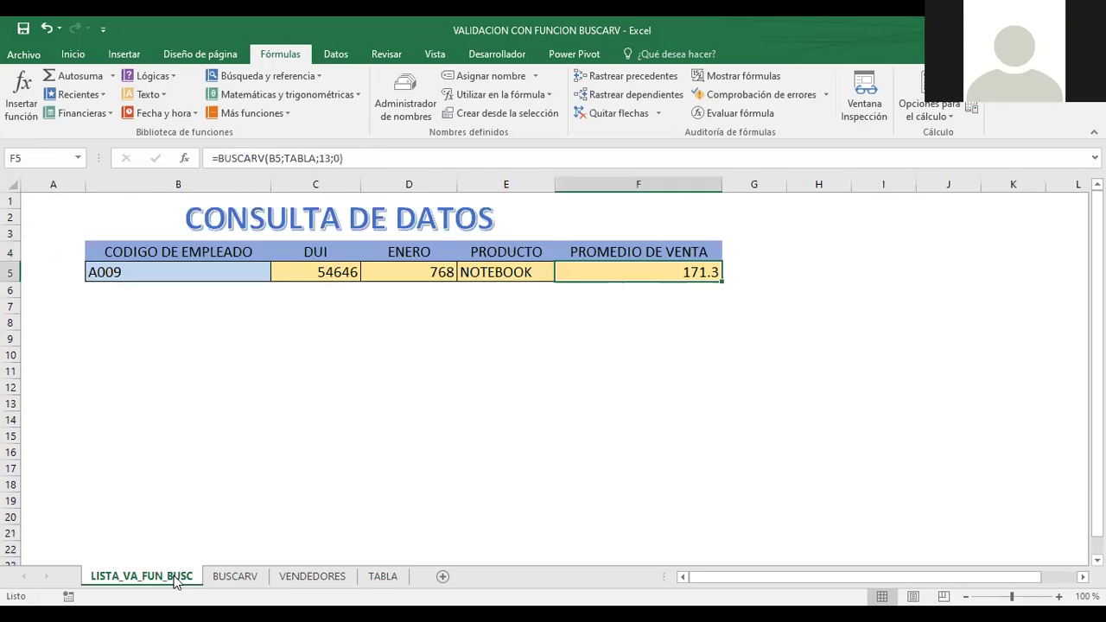
click(175, 274)
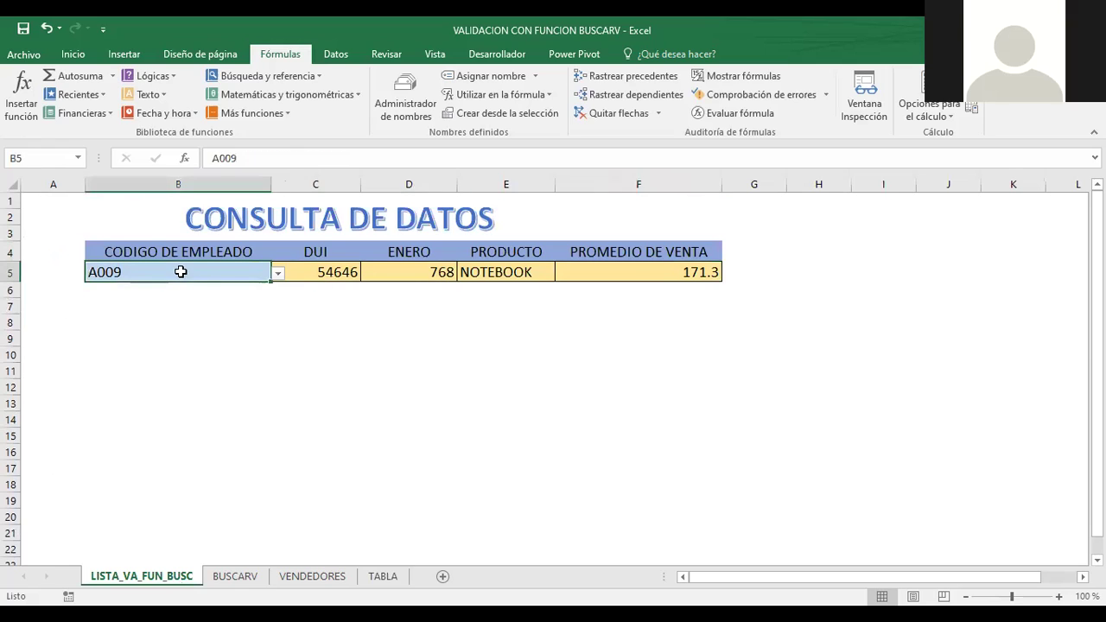
click(277, 273)
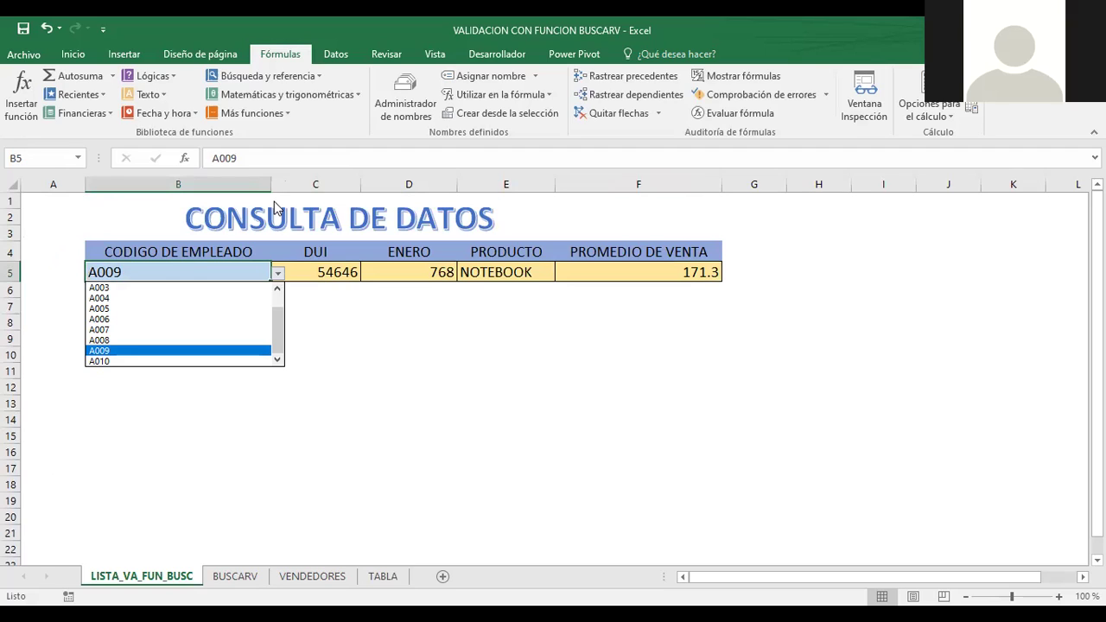
key(Up)
key(Up)
key(Up)
key(Up)
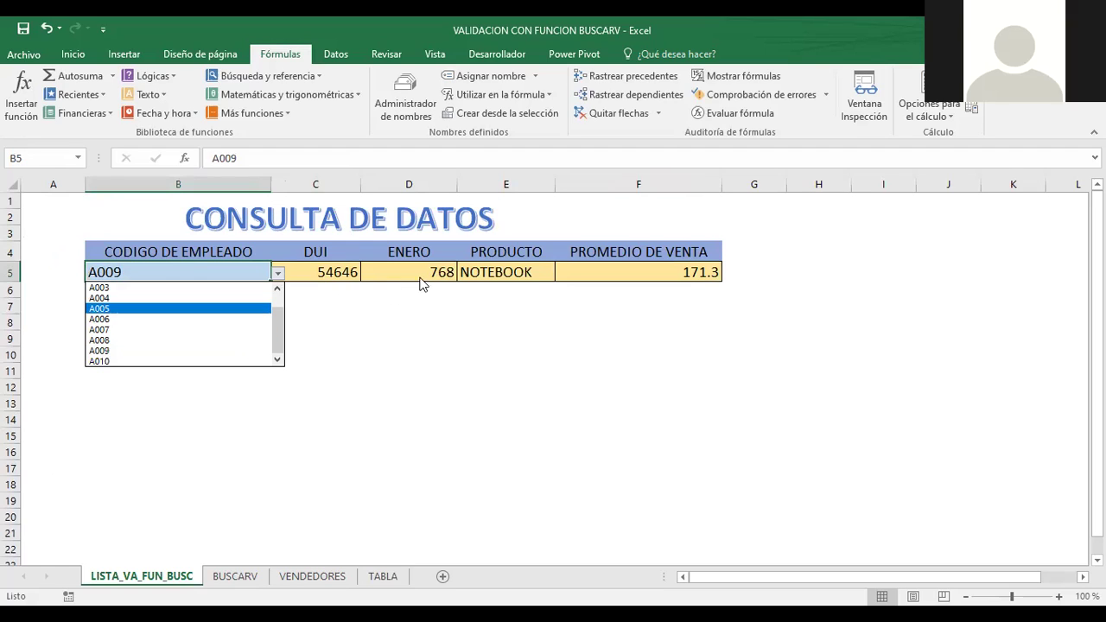
key(Down)
key(Escape)
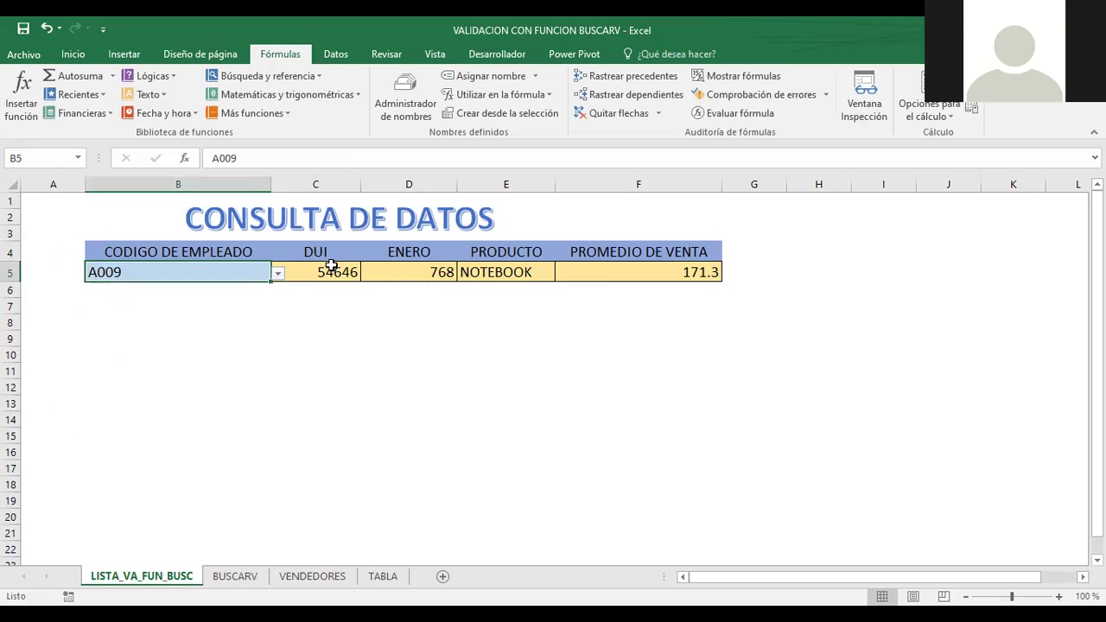
Trace precedents of the C5 DUI formula back to B5 and the VENDEDORES table
click(334, 272)
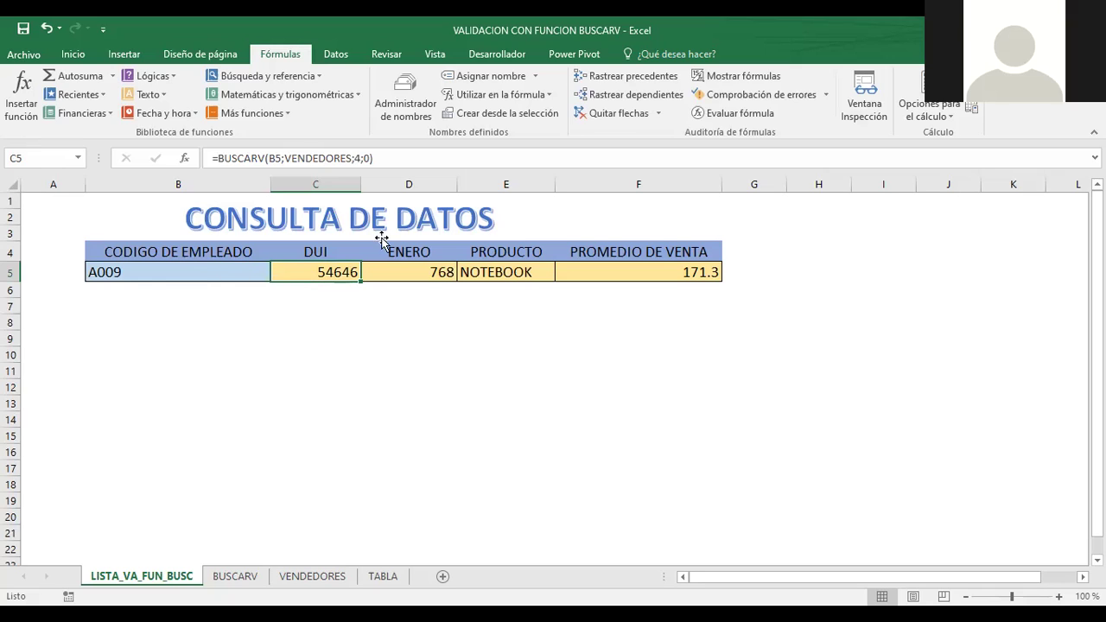
click(622, 84)
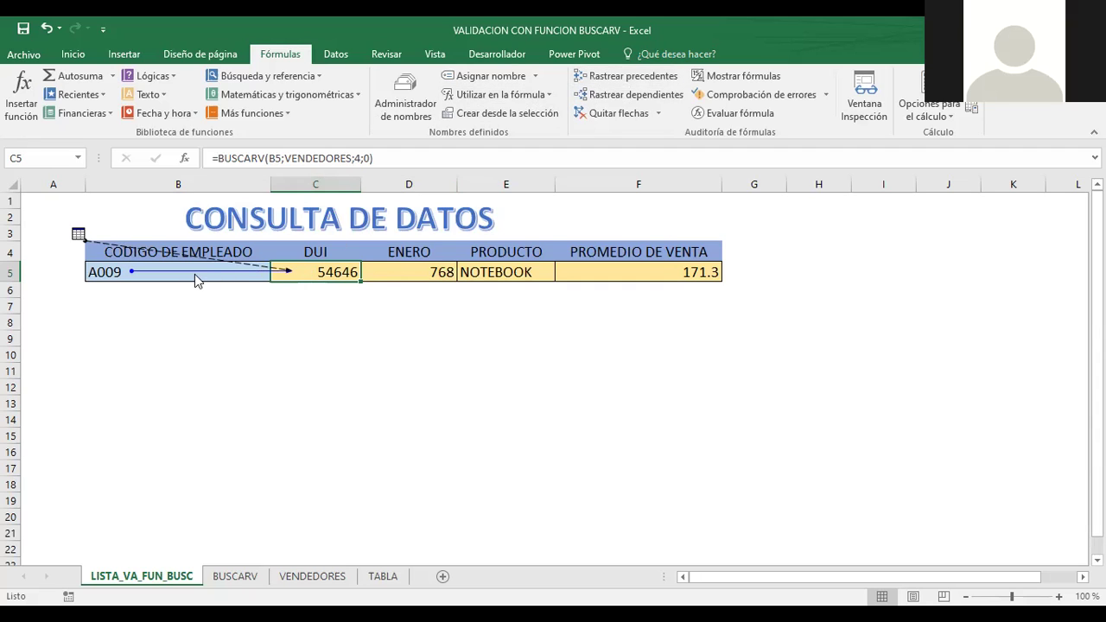
click(173, 276)
click(256, 337)
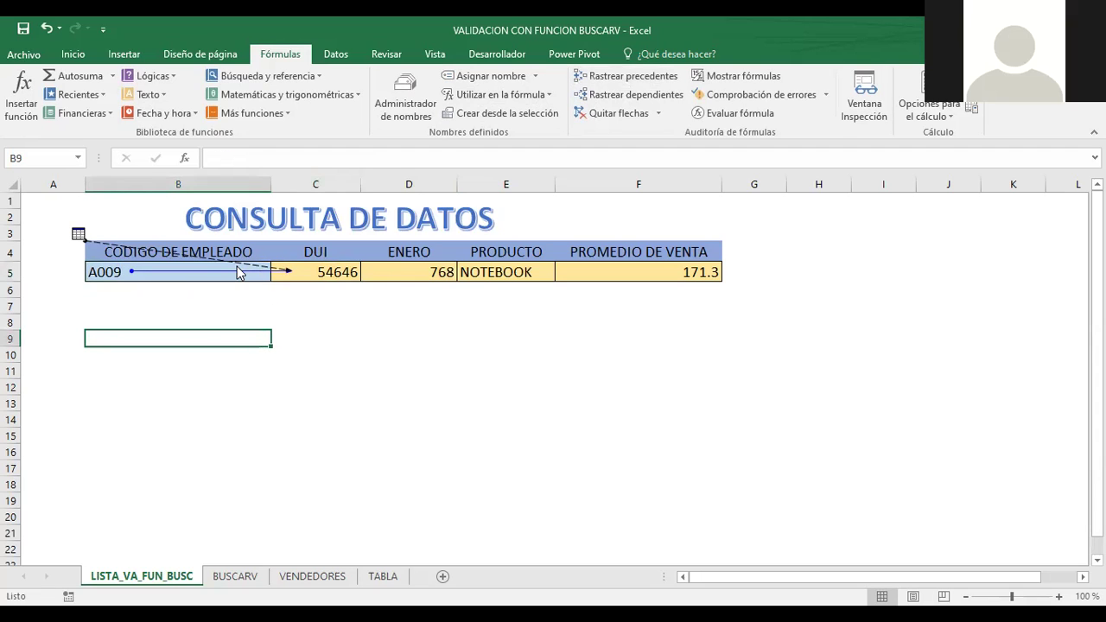
click(240, 272)
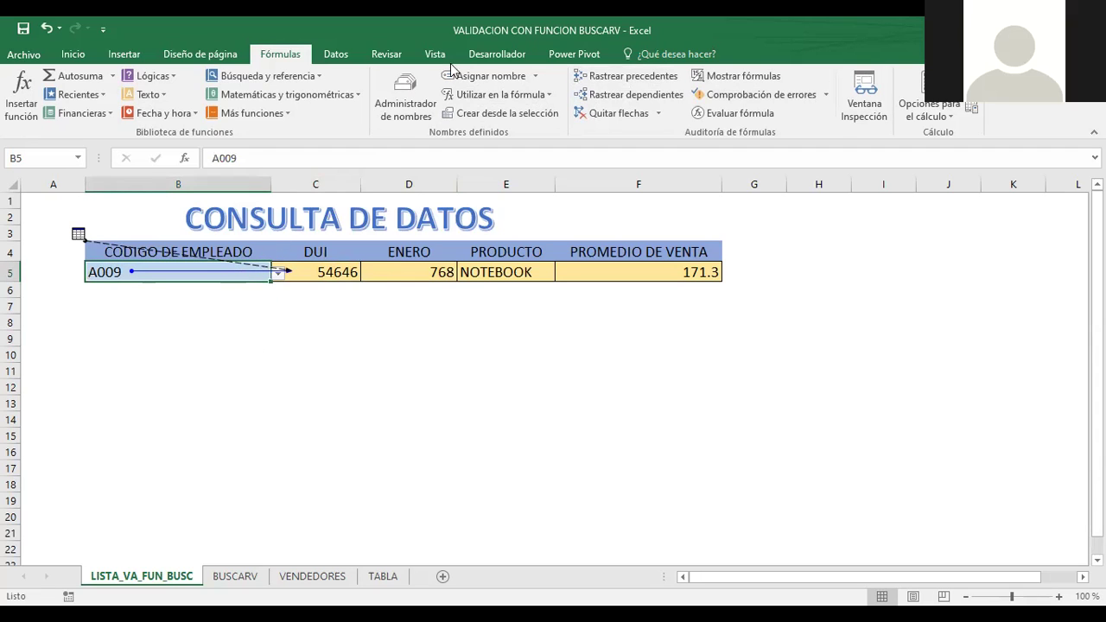
click(330, 54)
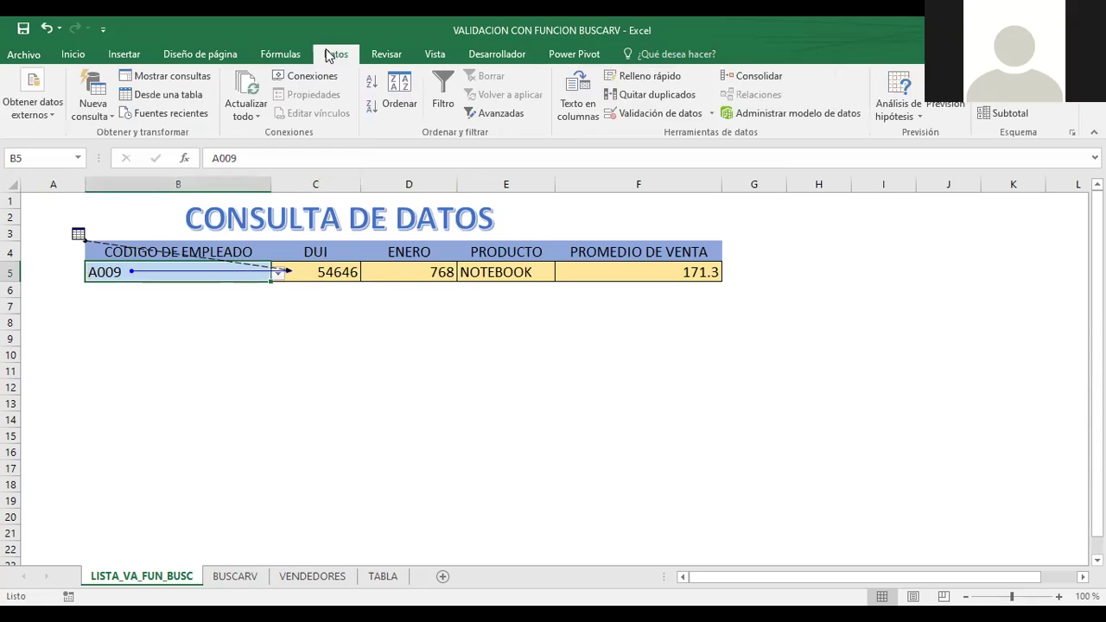
click(667, 112)
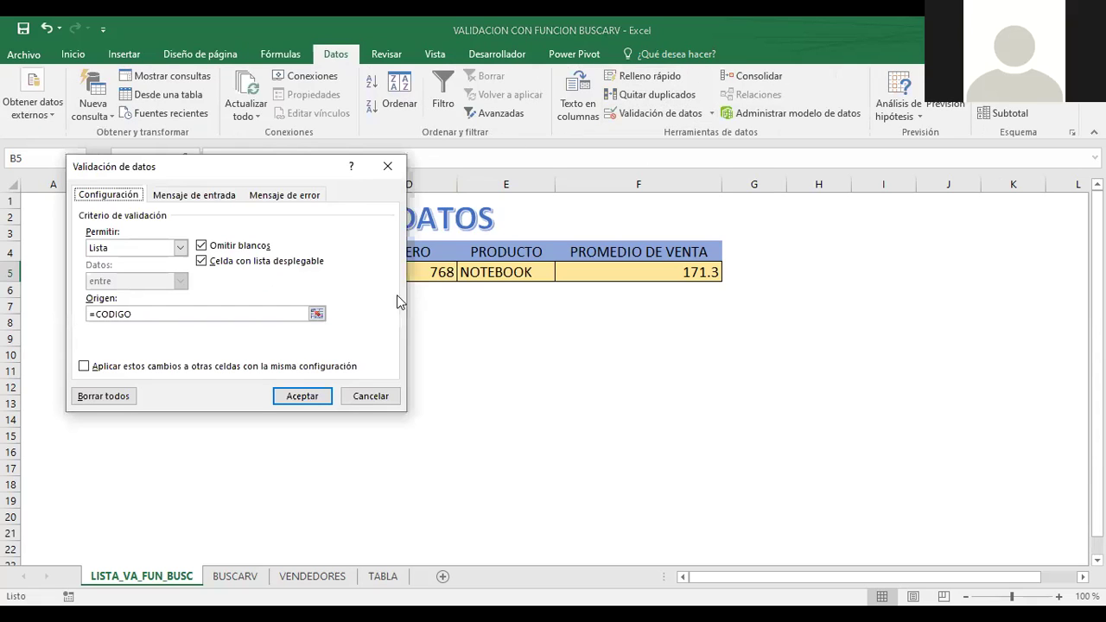
click(371, 397)
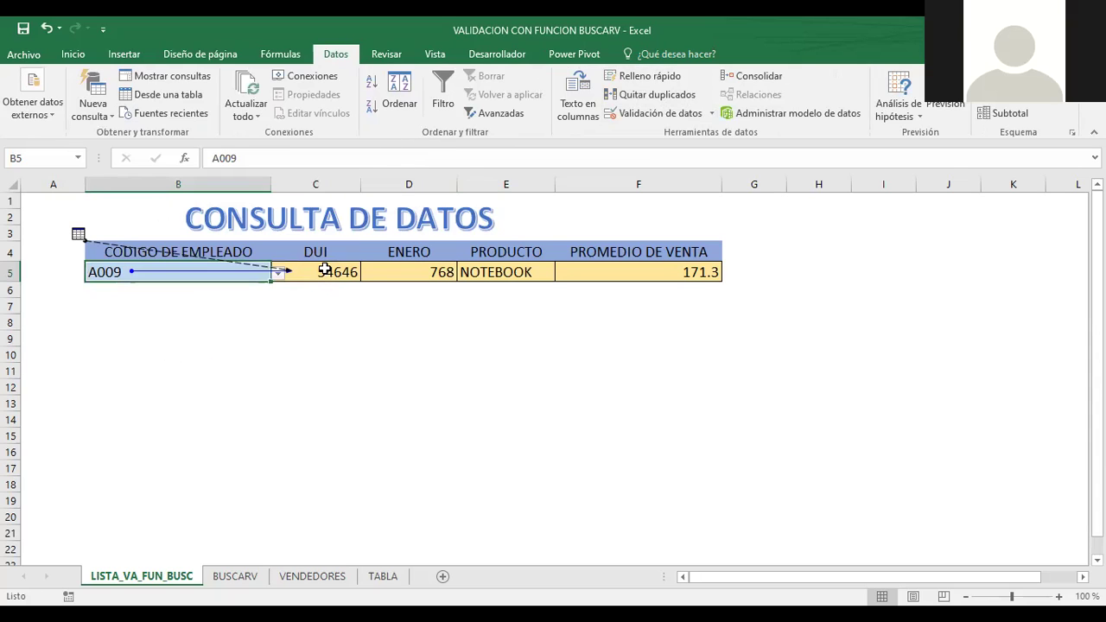
click(325, 270)
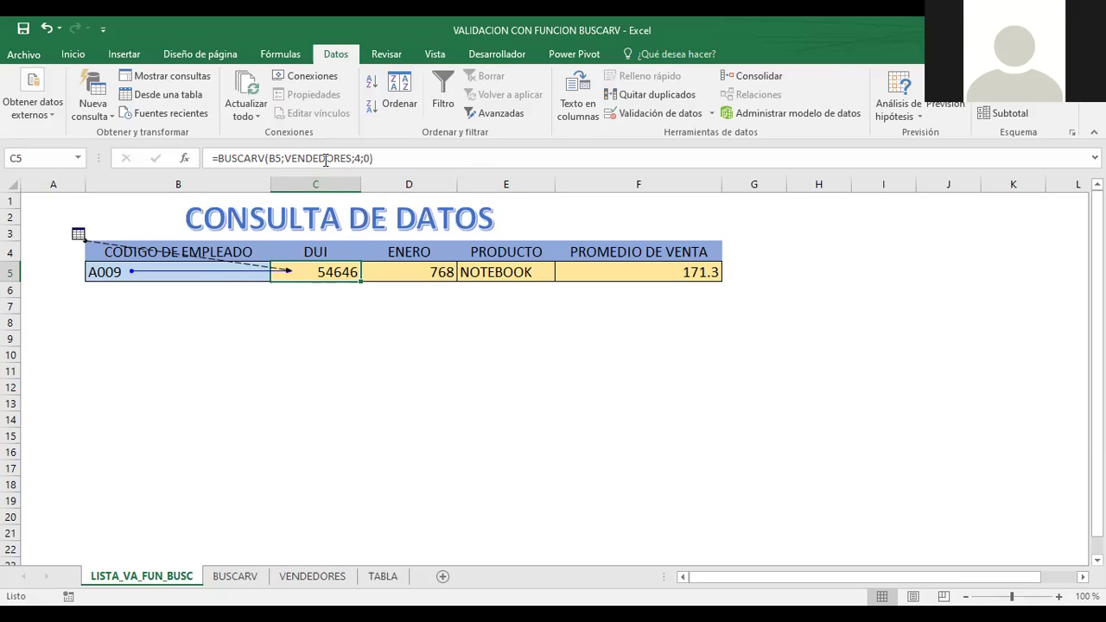
click(237, 160)
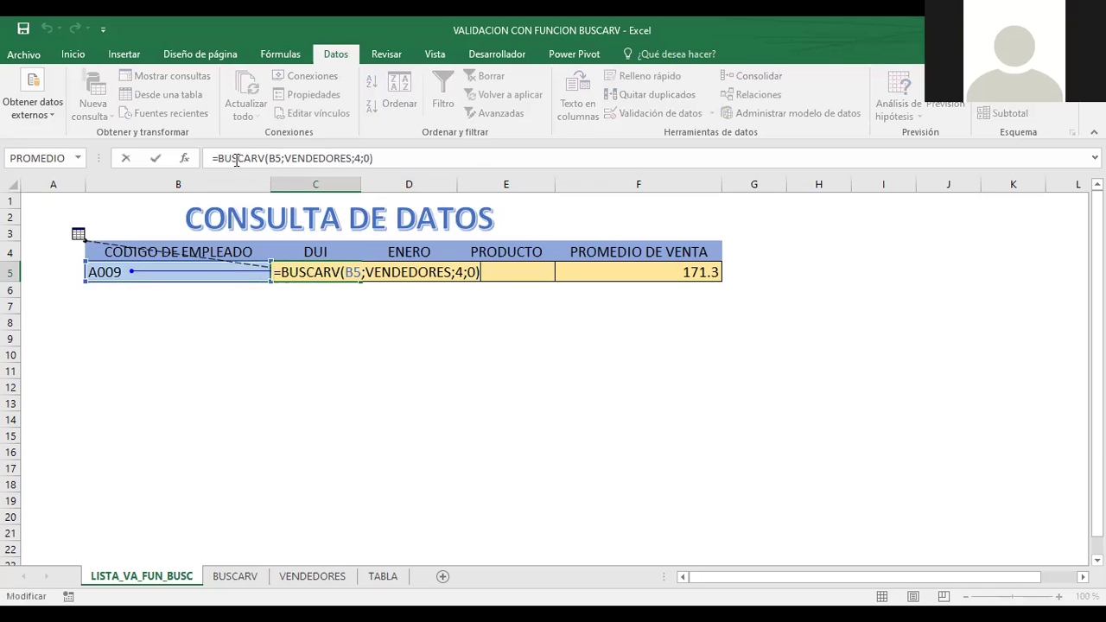
click(309, 162)
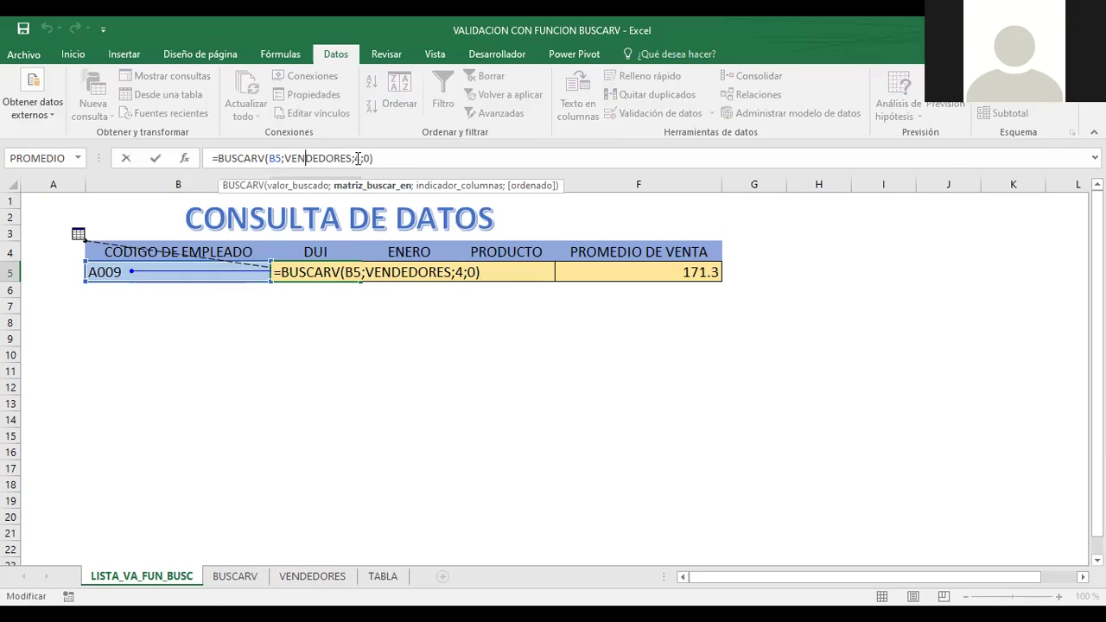
click(357, 158)
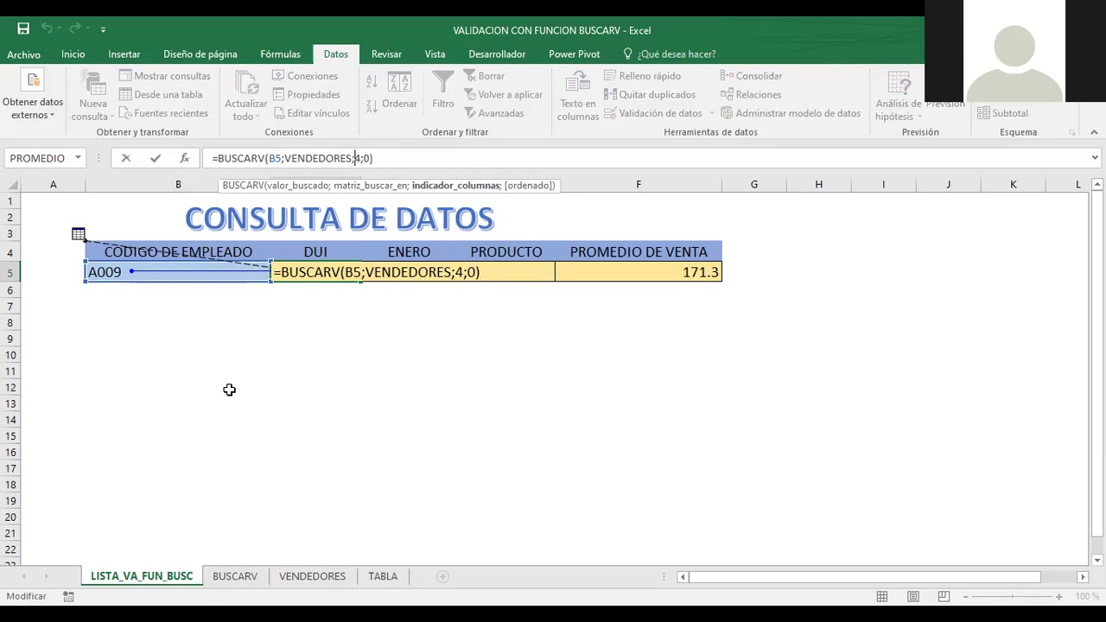
click(190, 370)
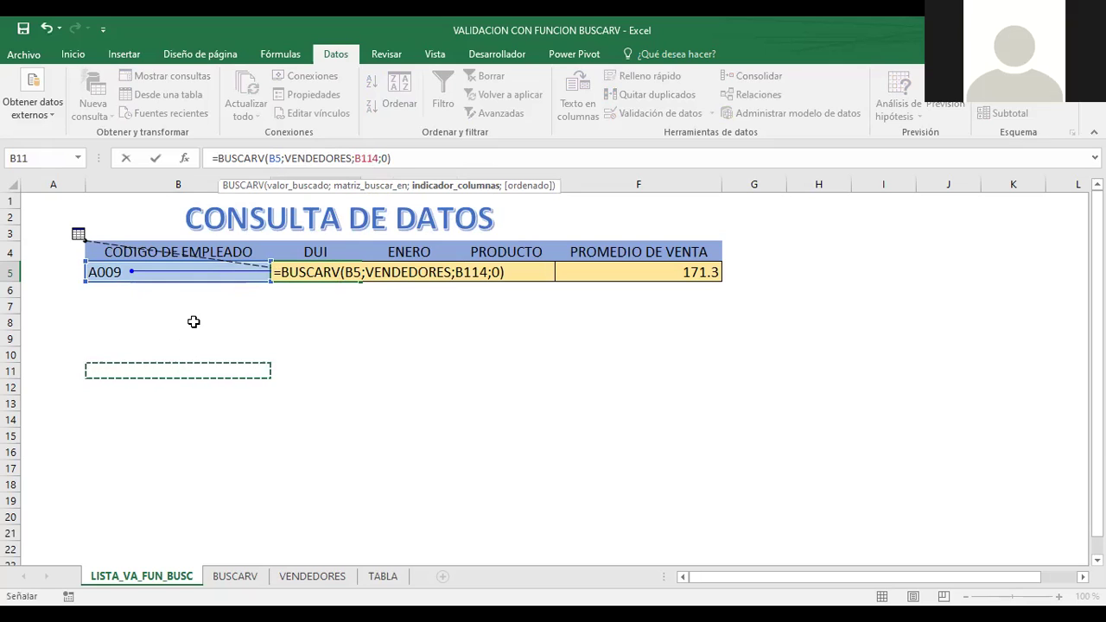
key(Return)
key(Left)
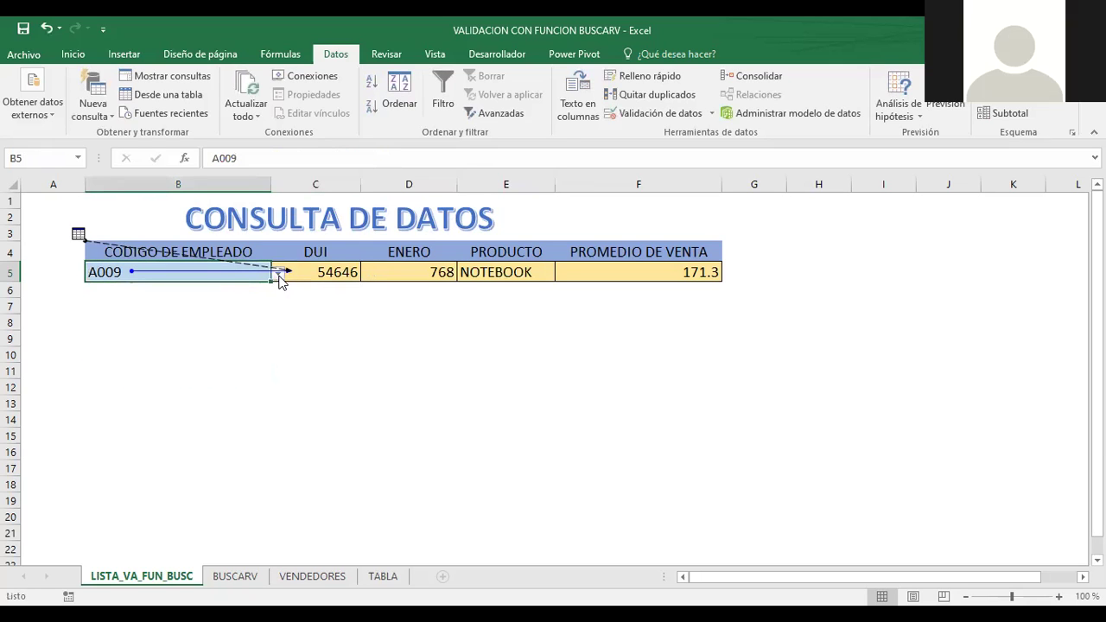
Select employee code A006 in B5, then check the C5 DUI and D5 ENERO formulas
click(278, 273)
click(111, 321)
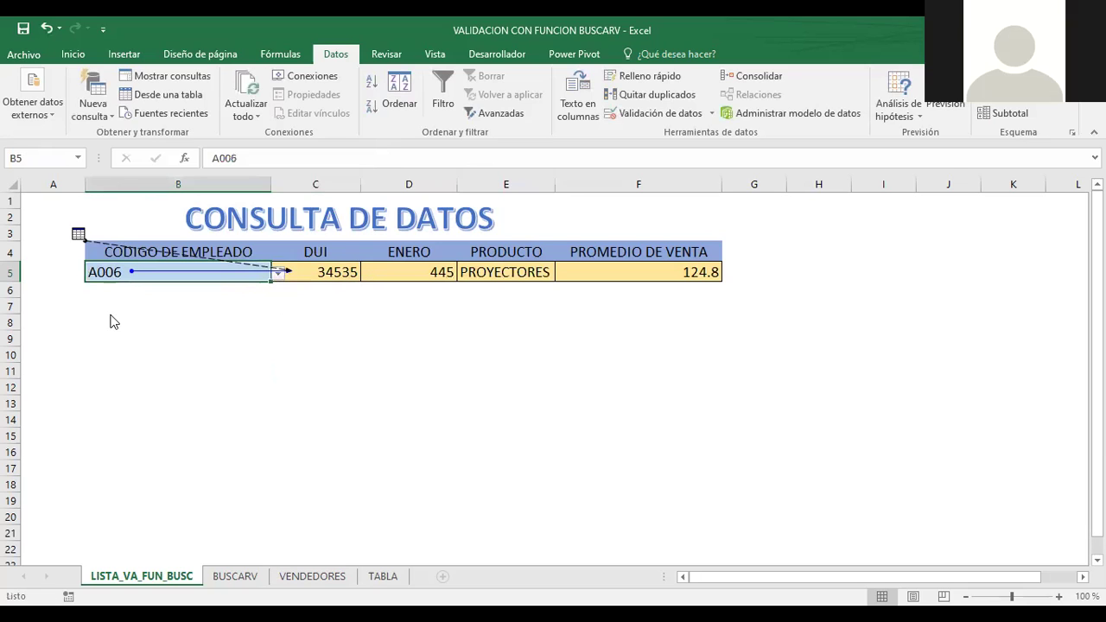
click(331, 274)
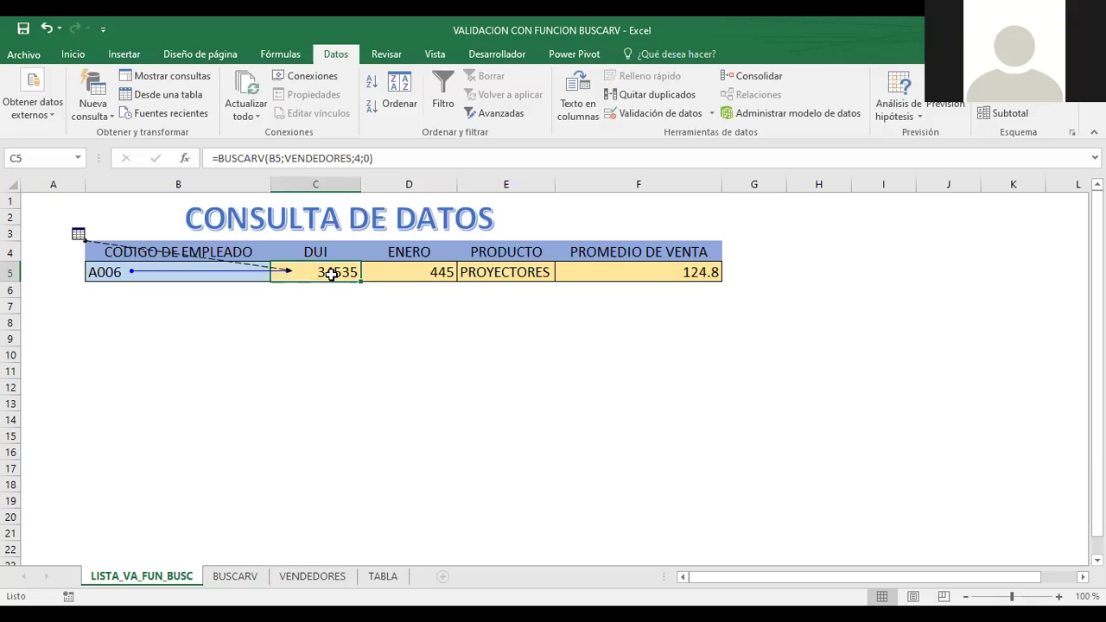
click(397, 272)
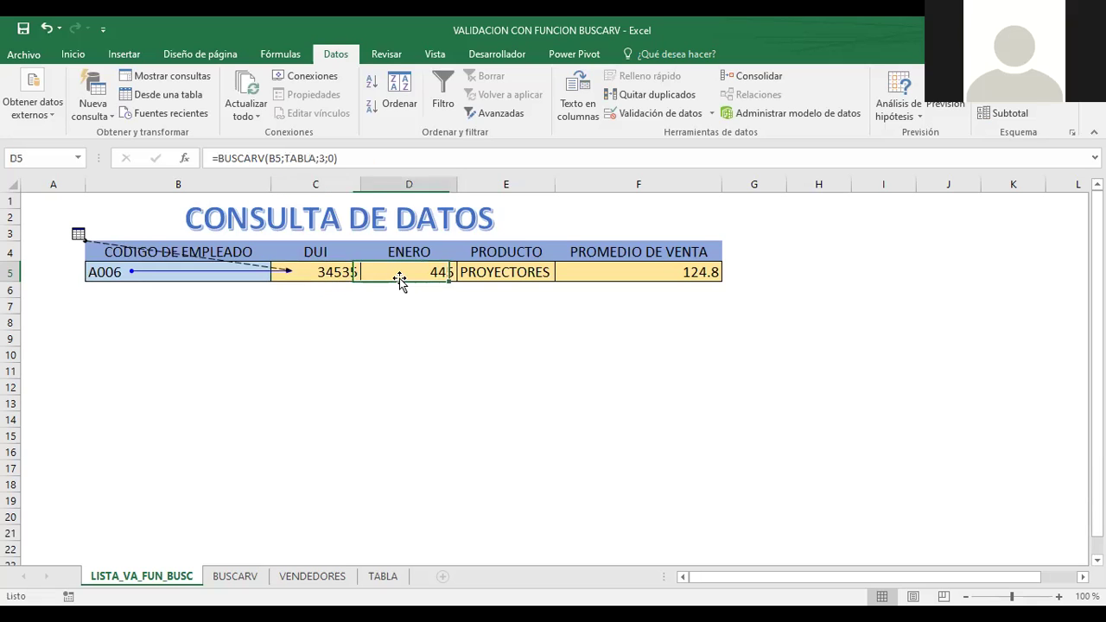
Trace precedents for result cells D5 (ENERO), E5 (PRODUCTO) and F5 (PROMEDIO DE VENTA)
click(280, 54)
click(612, 82)
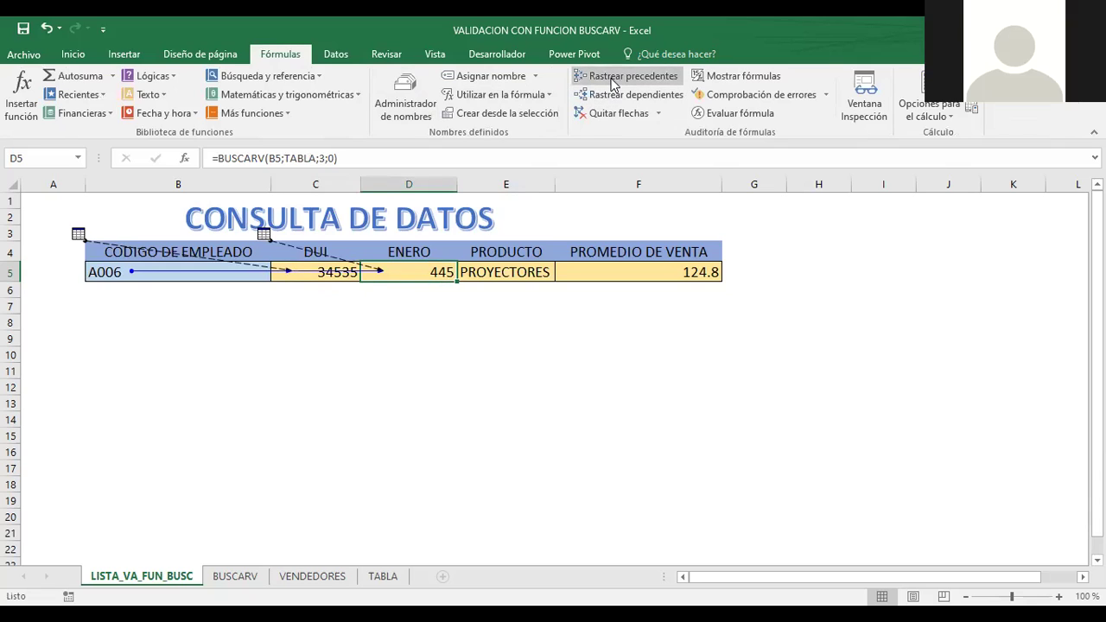
click(264, 231)
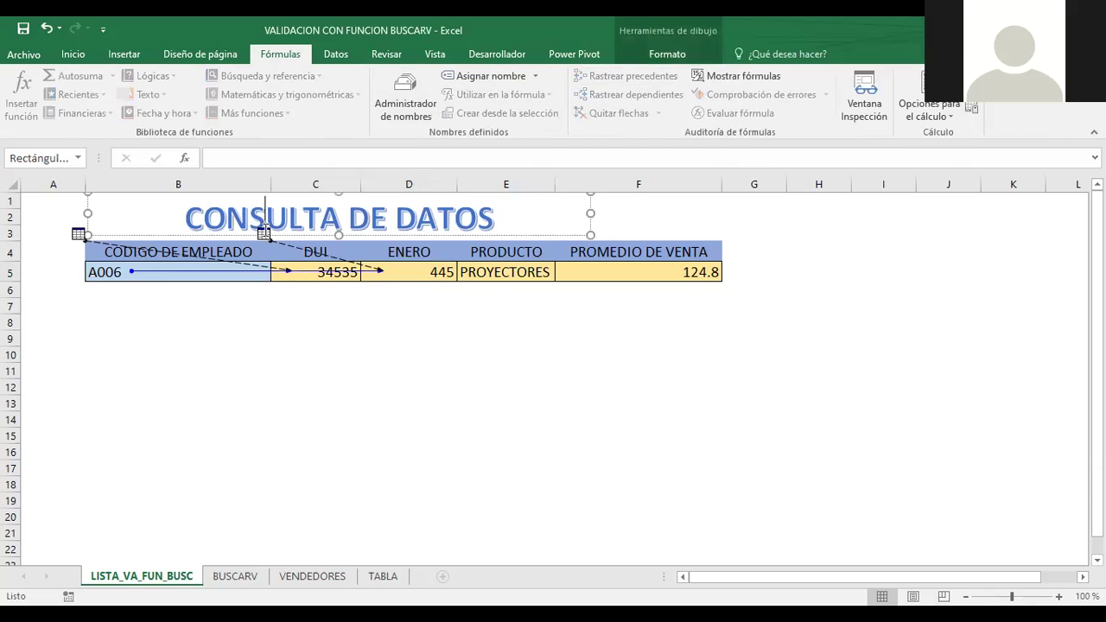
click(464, 327)
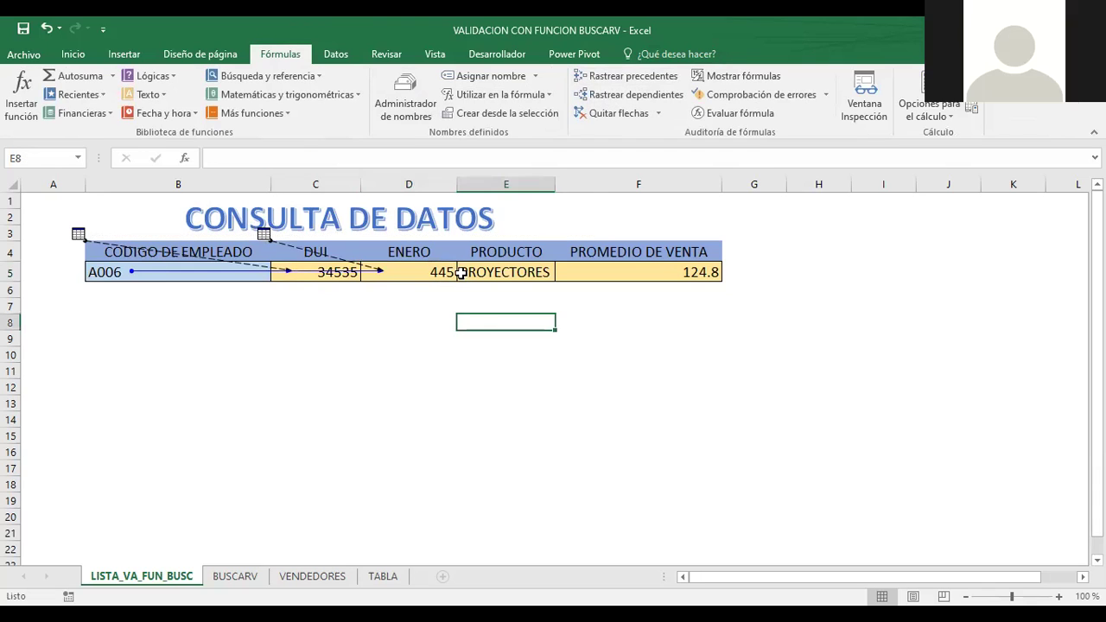
click(427, 272)
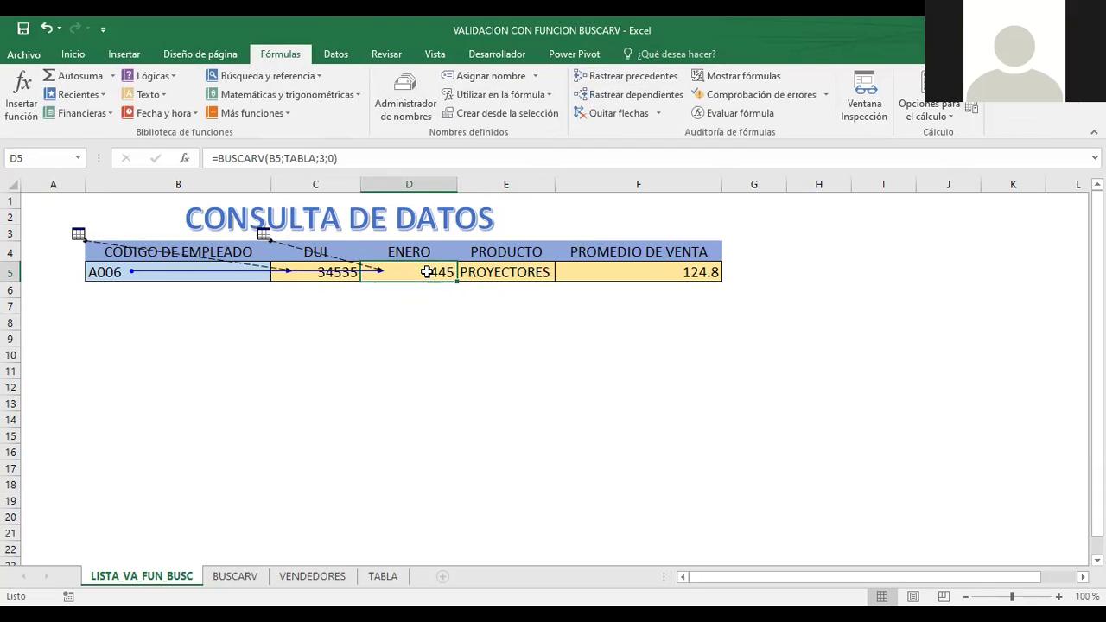
click(530, 272)
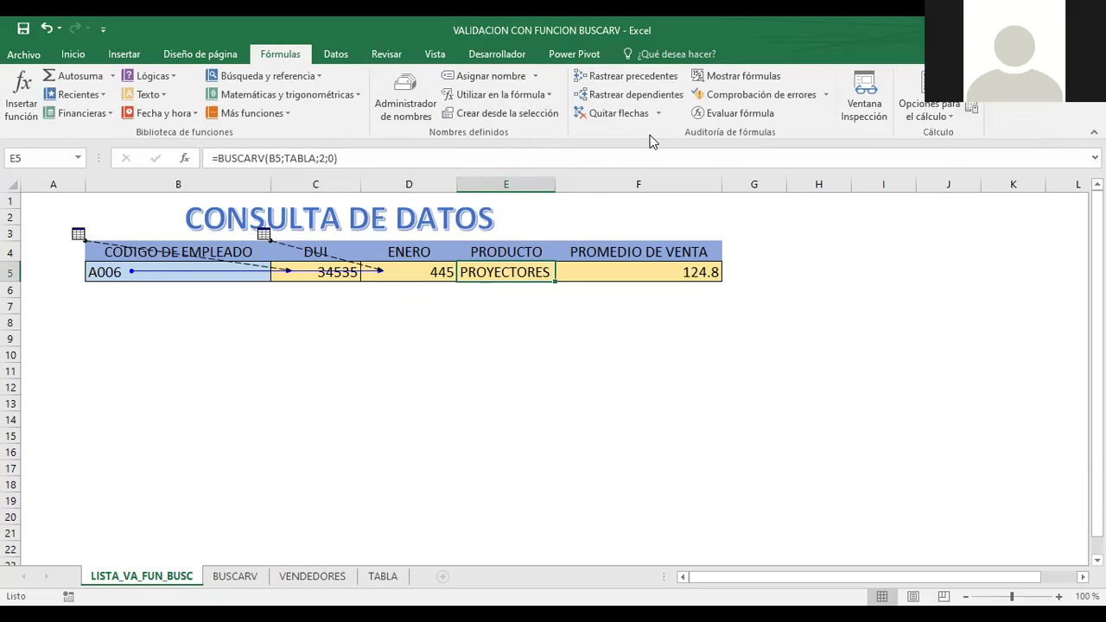
click(604, 80)
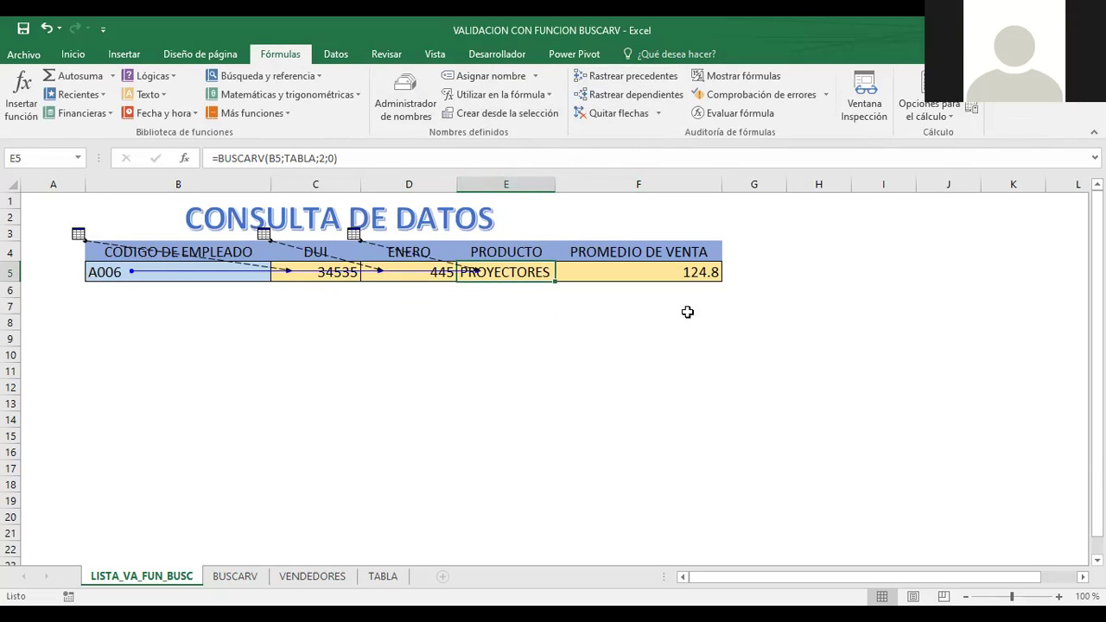
click(664, 283)
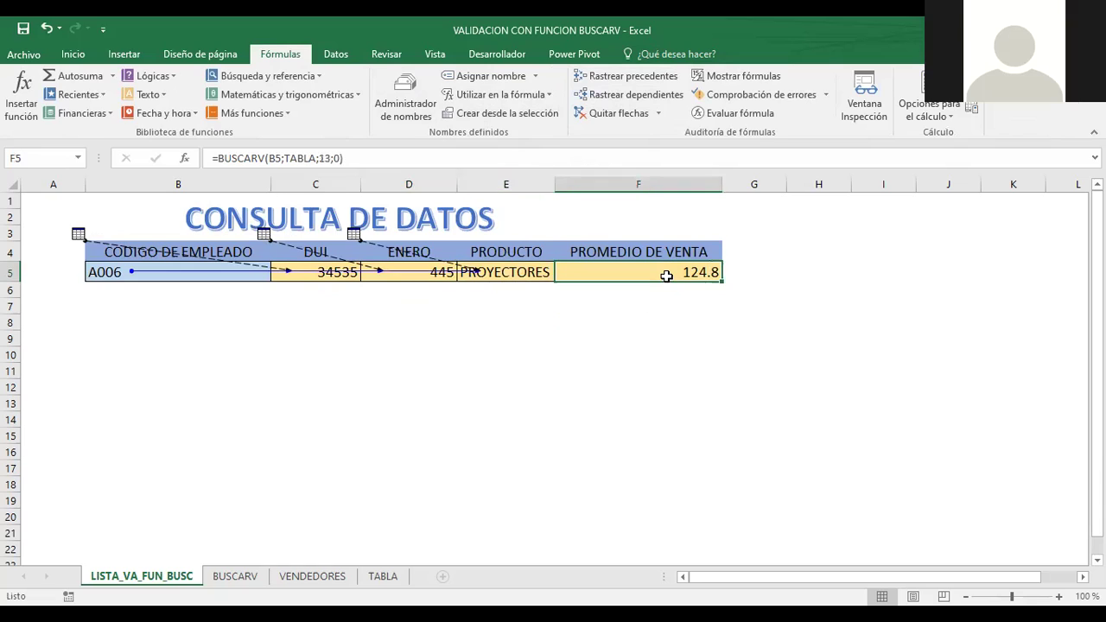
click(604, 79)
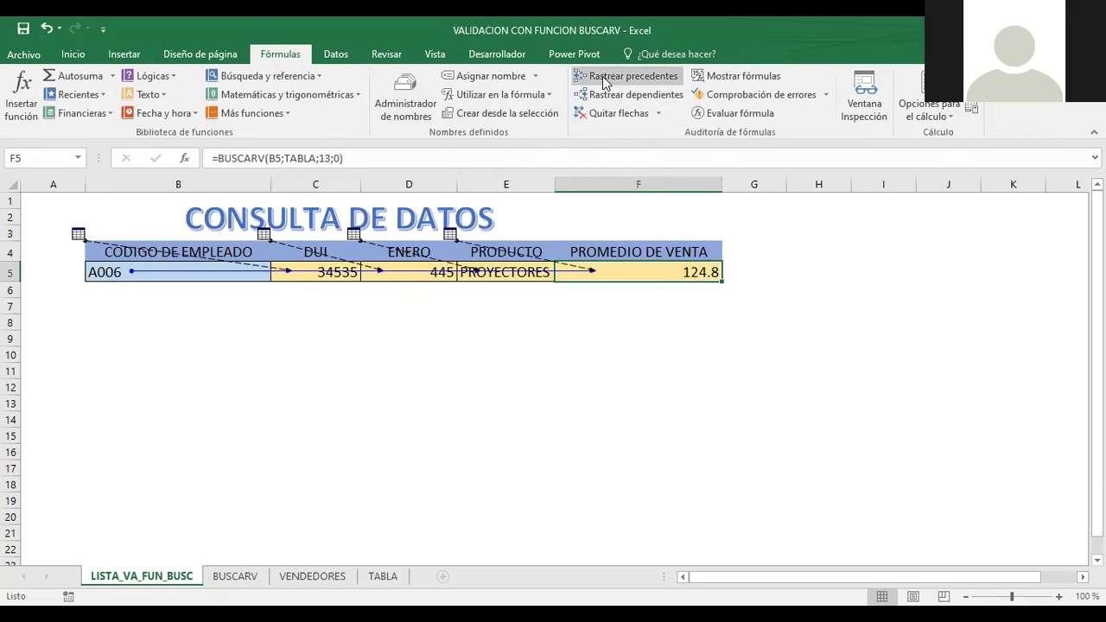
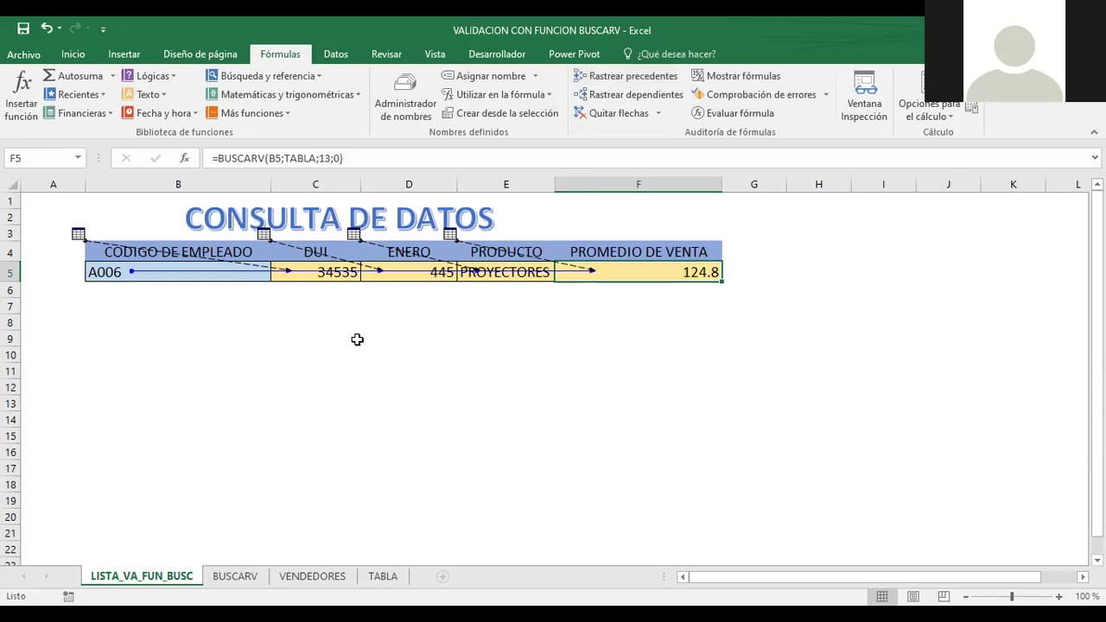
Inspect the DUI lookup formula in C5 on the CONSULTA DE DATOS sheet
click(98, 580)
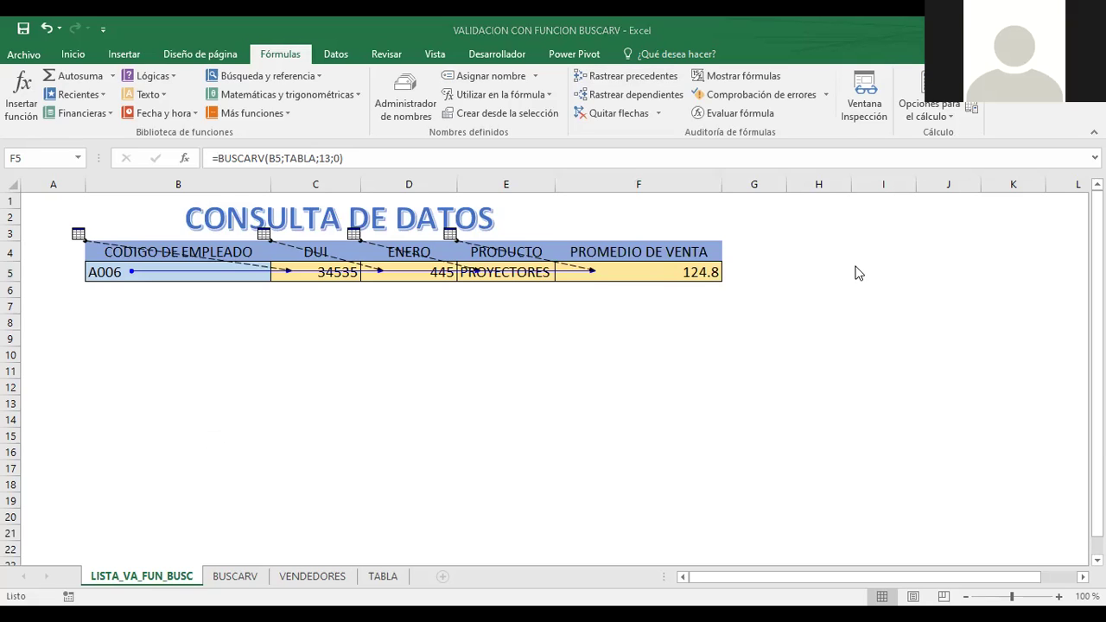
click(674, 272)
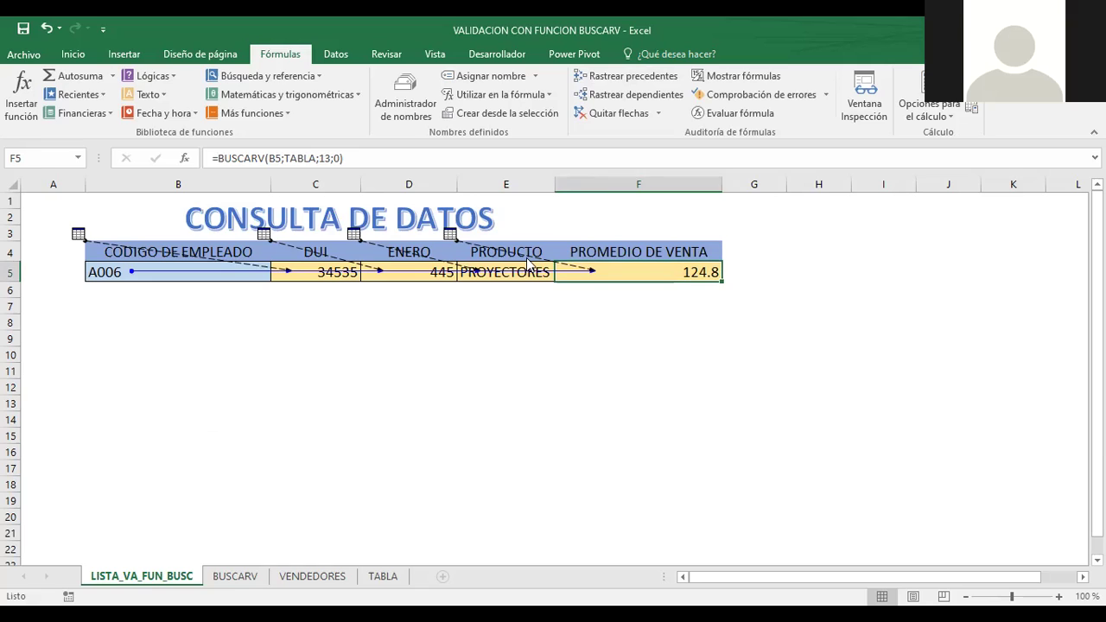
click(342, 275)
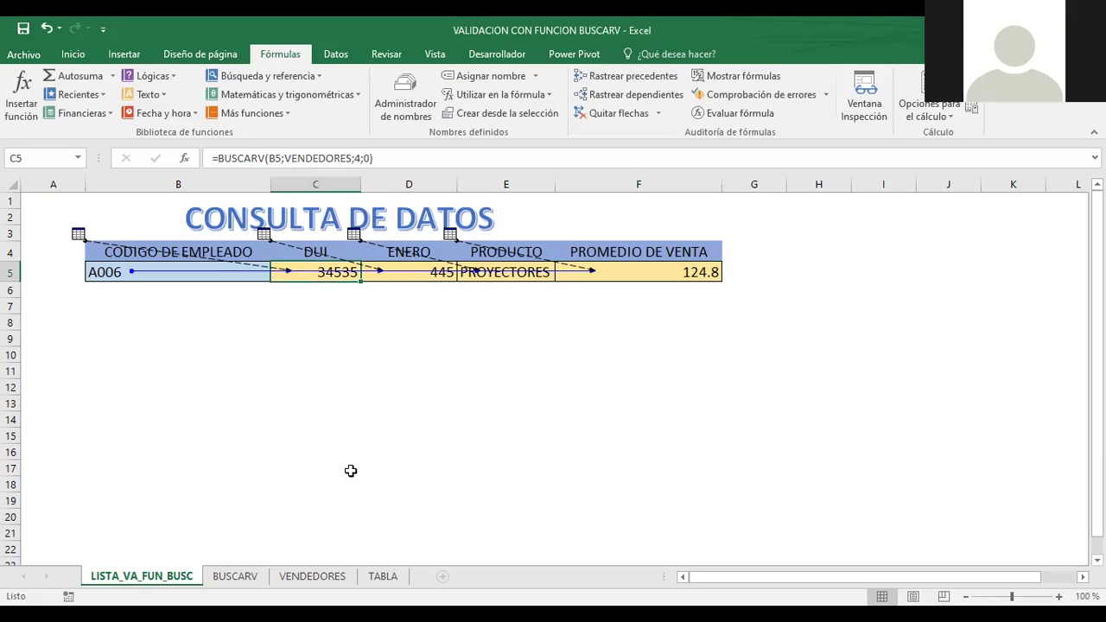
On VENDEDORES, count the employee table columns from CODIGO to DUI and locate code A009
click(302, 579)
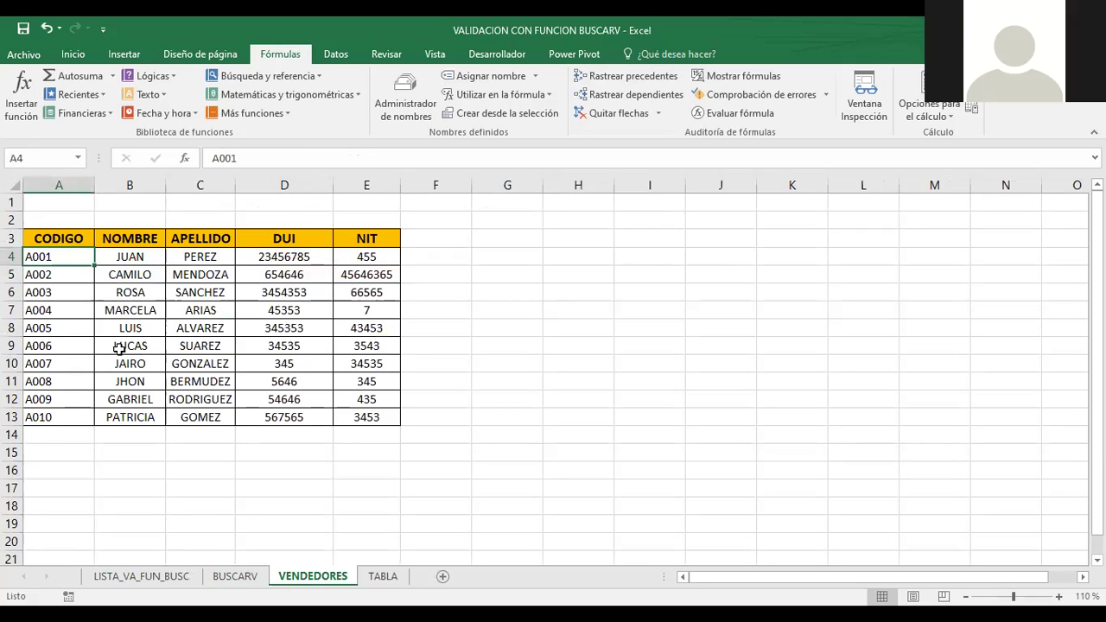
click(57, 239)
click(105, 238)
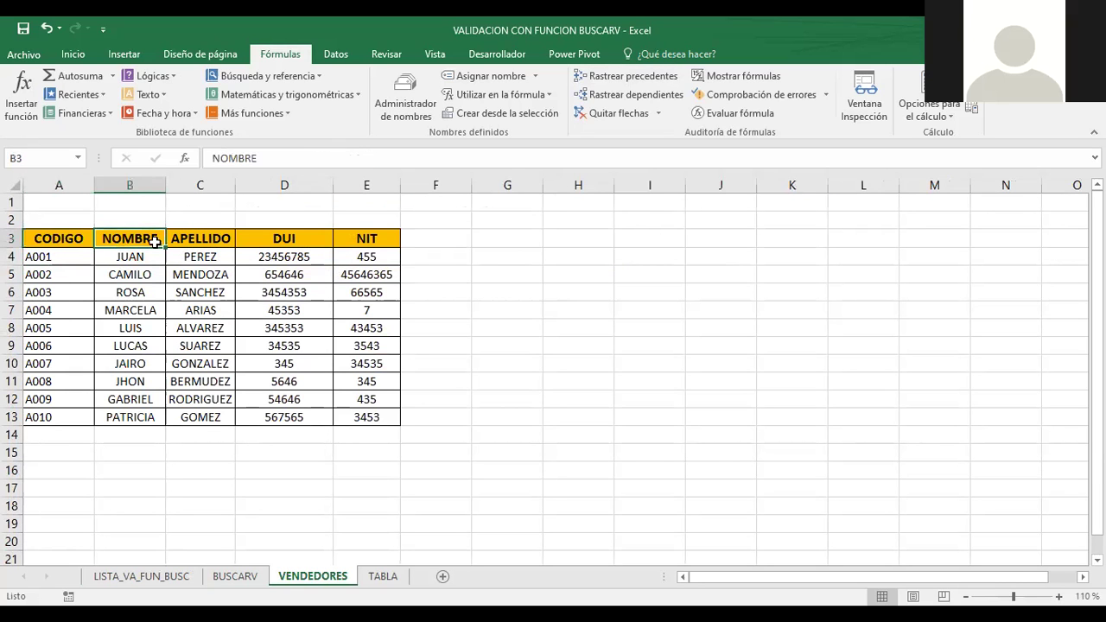
click(209, 240)
click(290, 238)
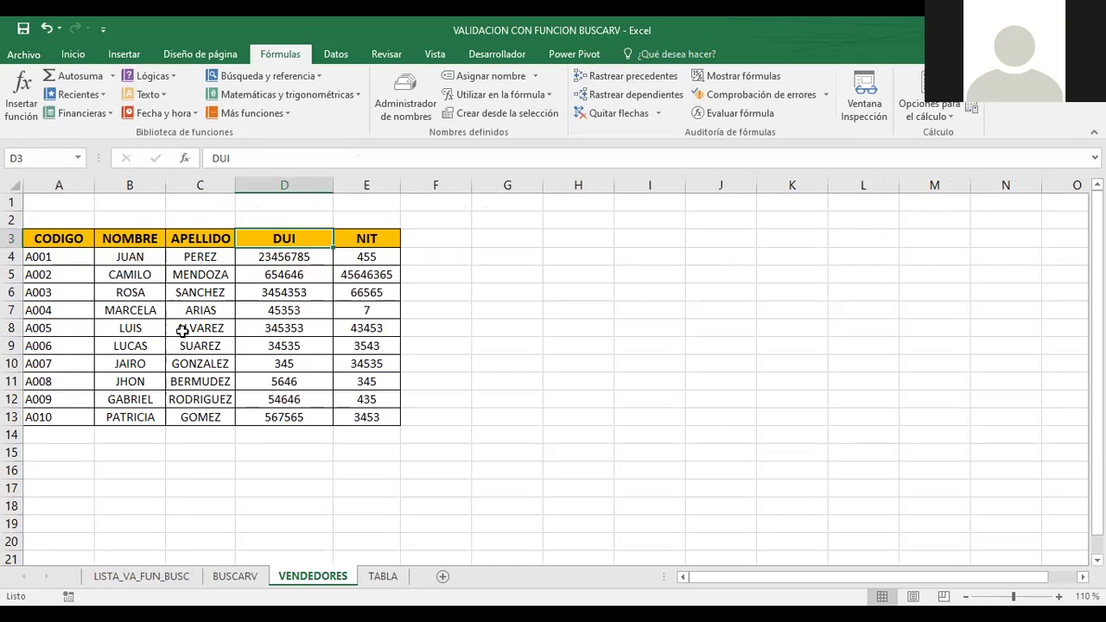
click(44, 399)
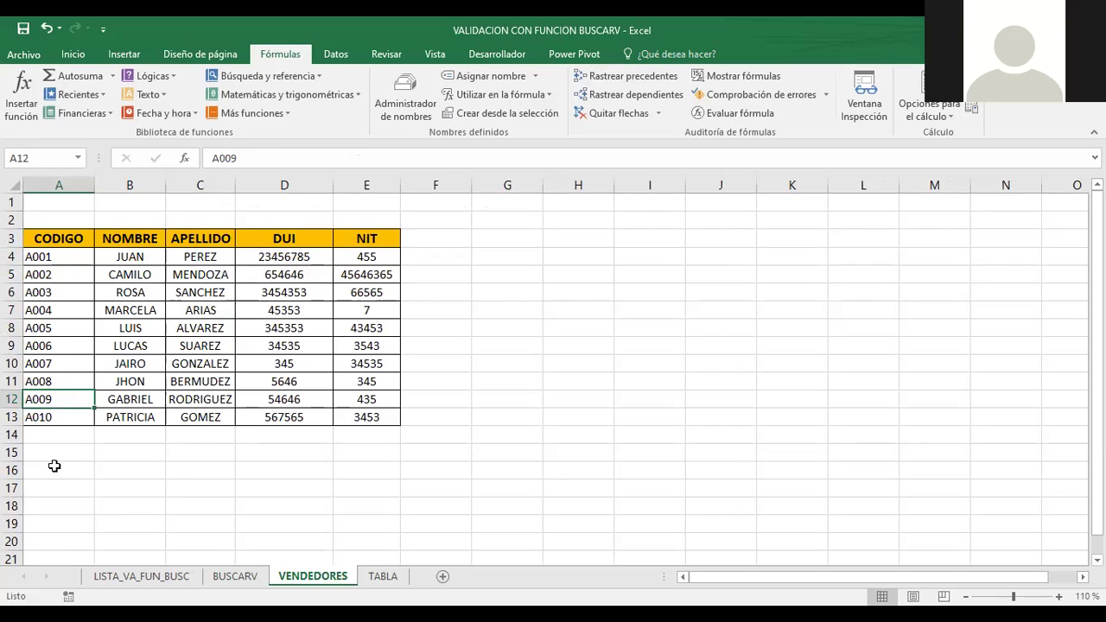
click(167, 577)
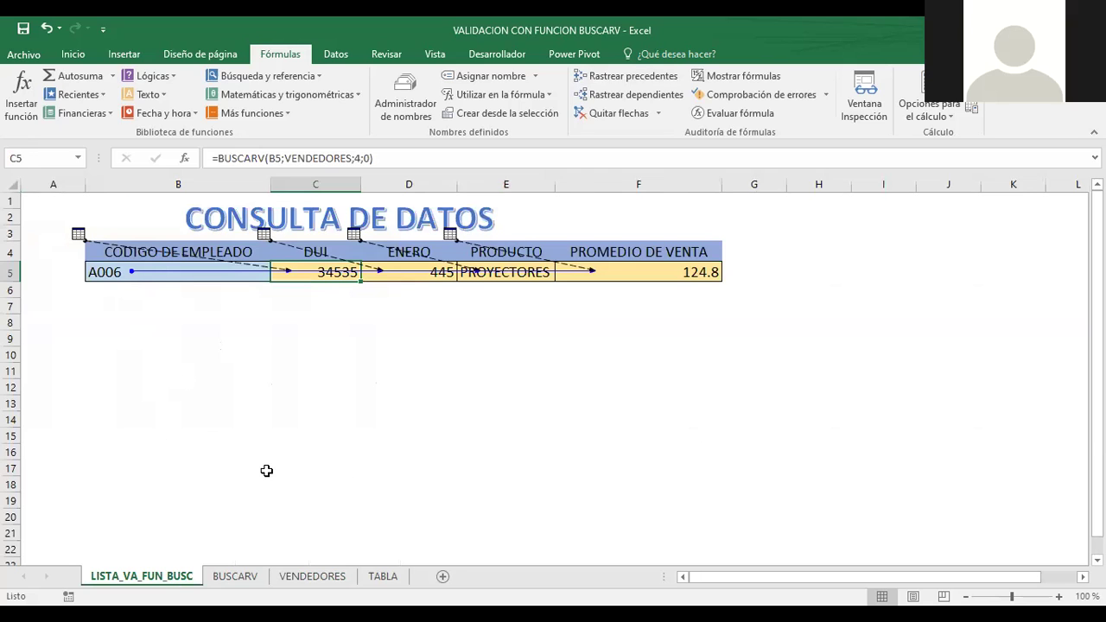
Check employee A006's DUI 34535 and NIT on VENDEDORES against the CONSULTA DE DATOS result
click(302, 581)
click(46, 345)
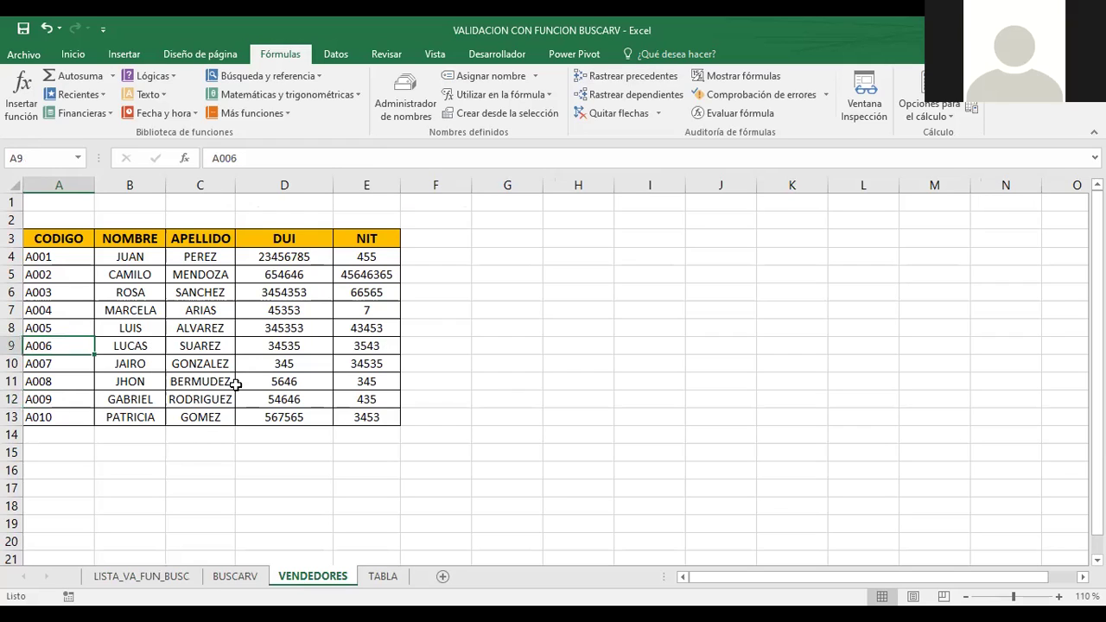
click(279, 345)
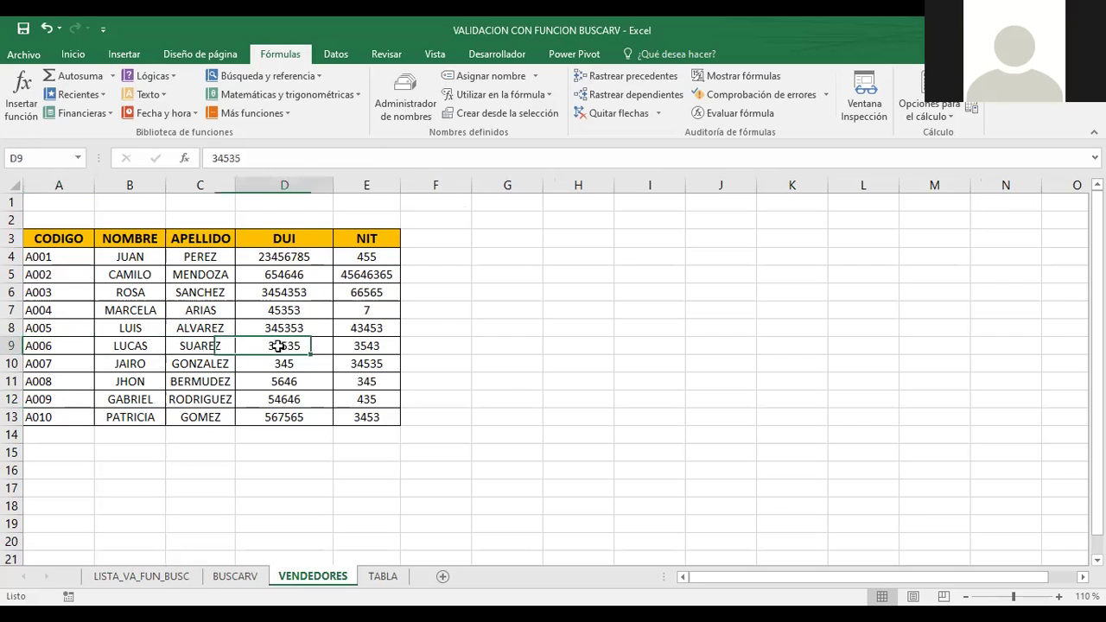
click(365, 345)
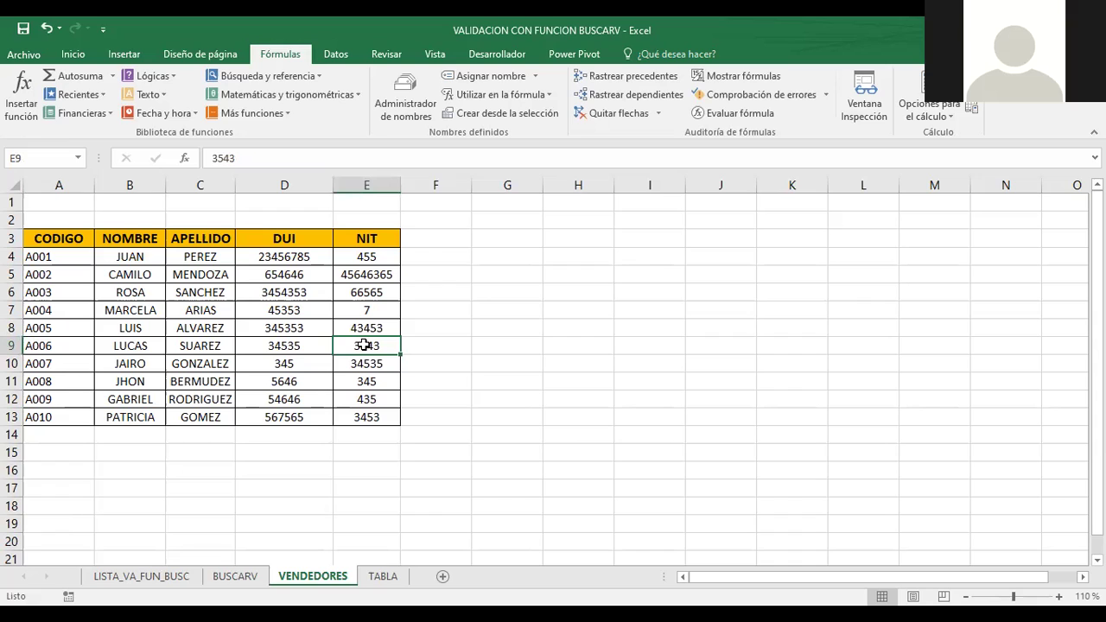
click(275, 344)
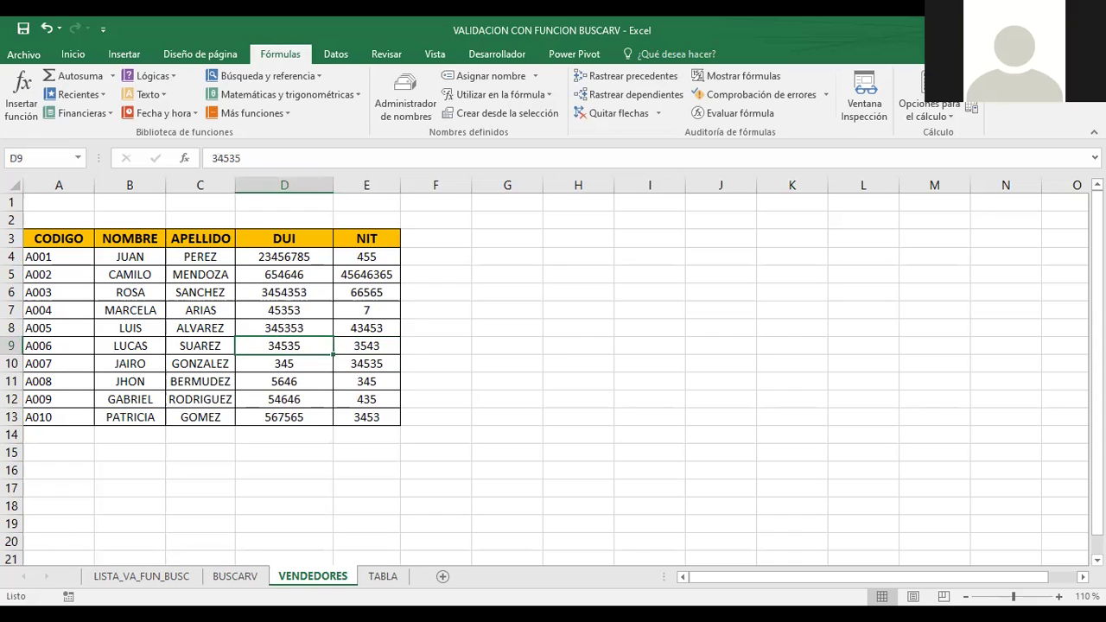
click(140, 576)
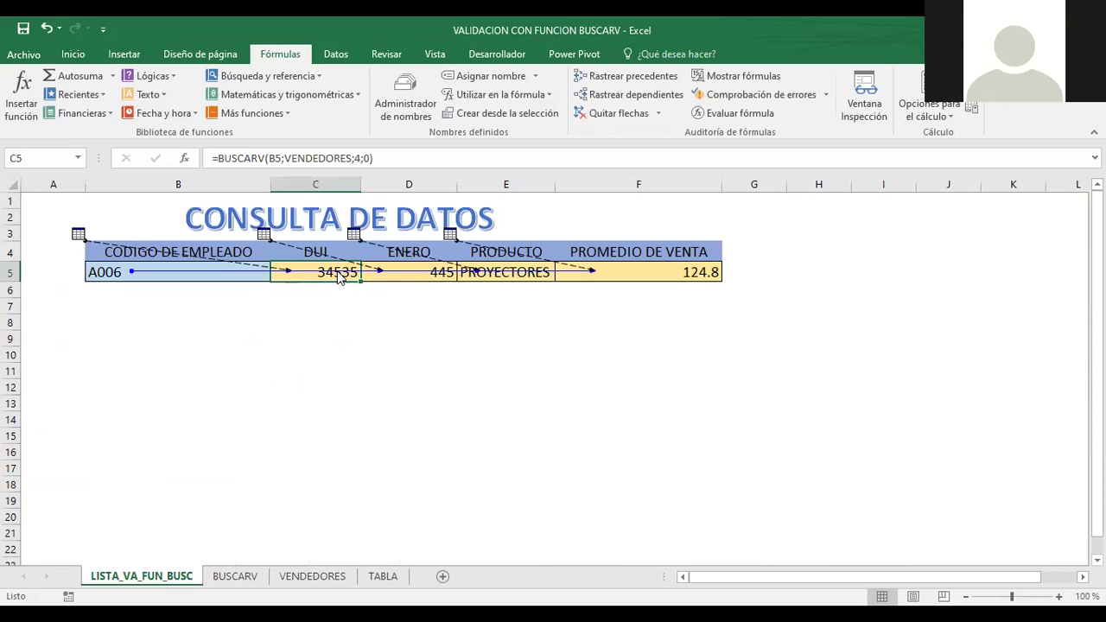
click(306, 576)
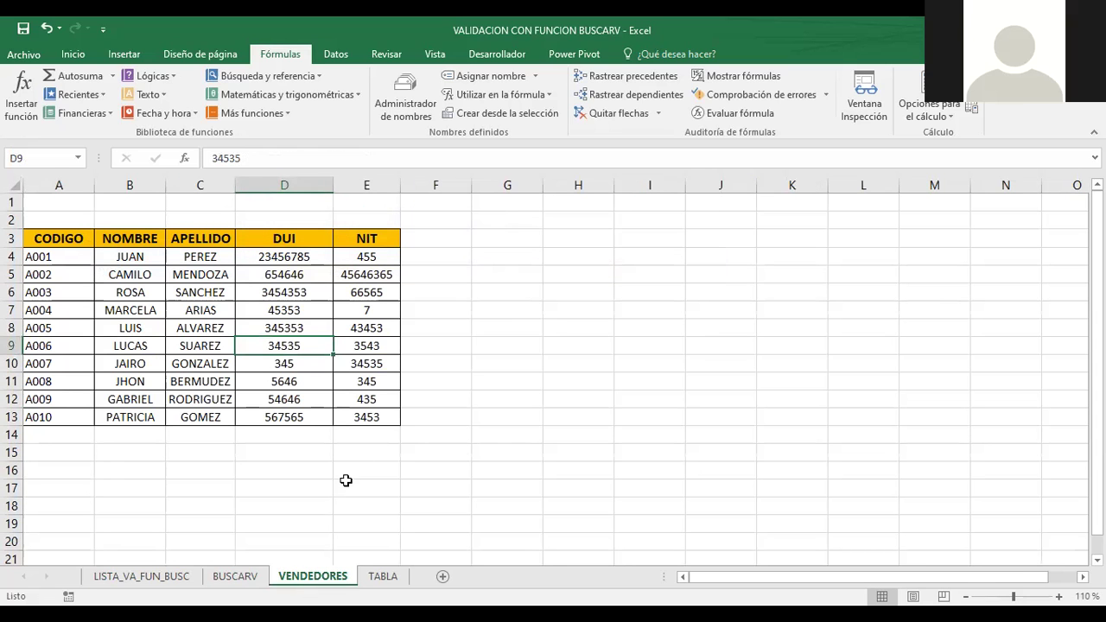
click(141, 576)
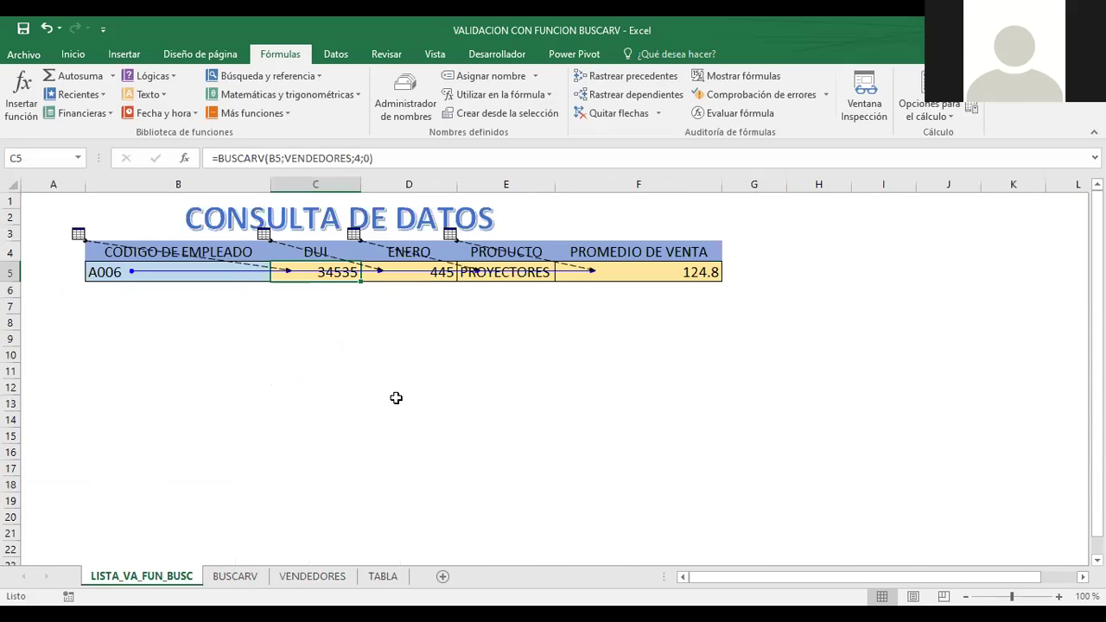
Inspect the ENERO lookup in D5 and verify January value 445 for PROYECTORES on TABLA
click(415, 274)
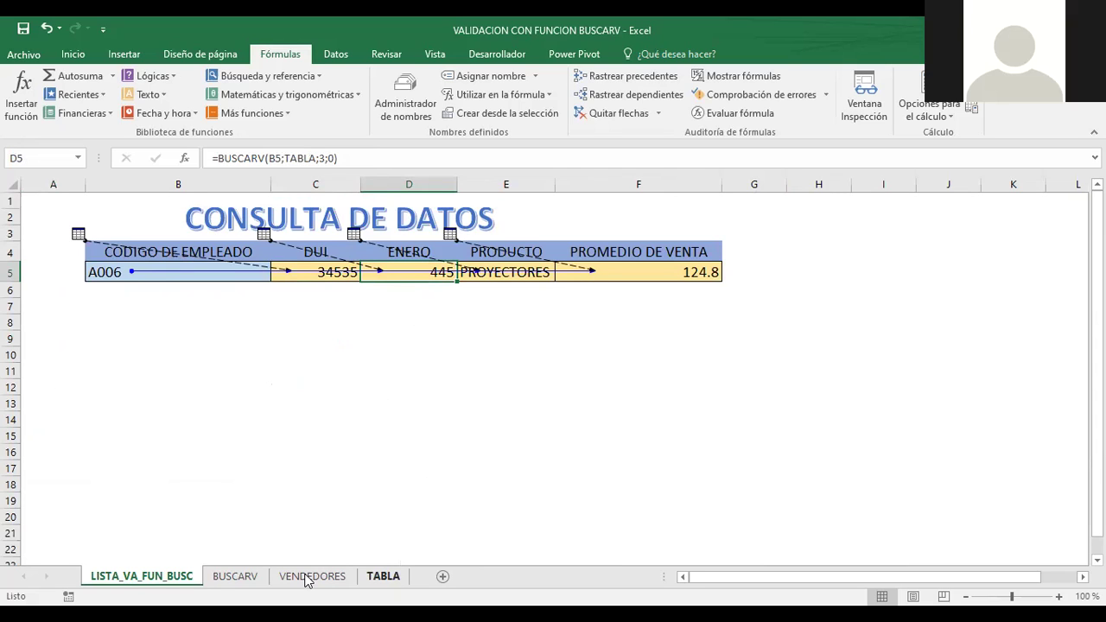
click(381, 579)
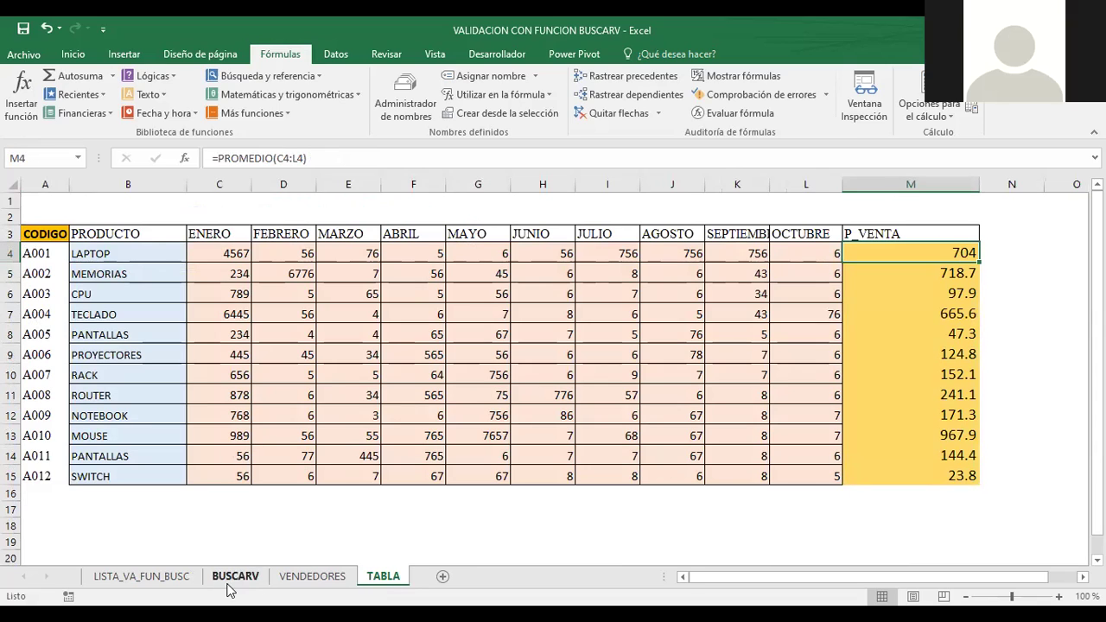
click(173, 577)
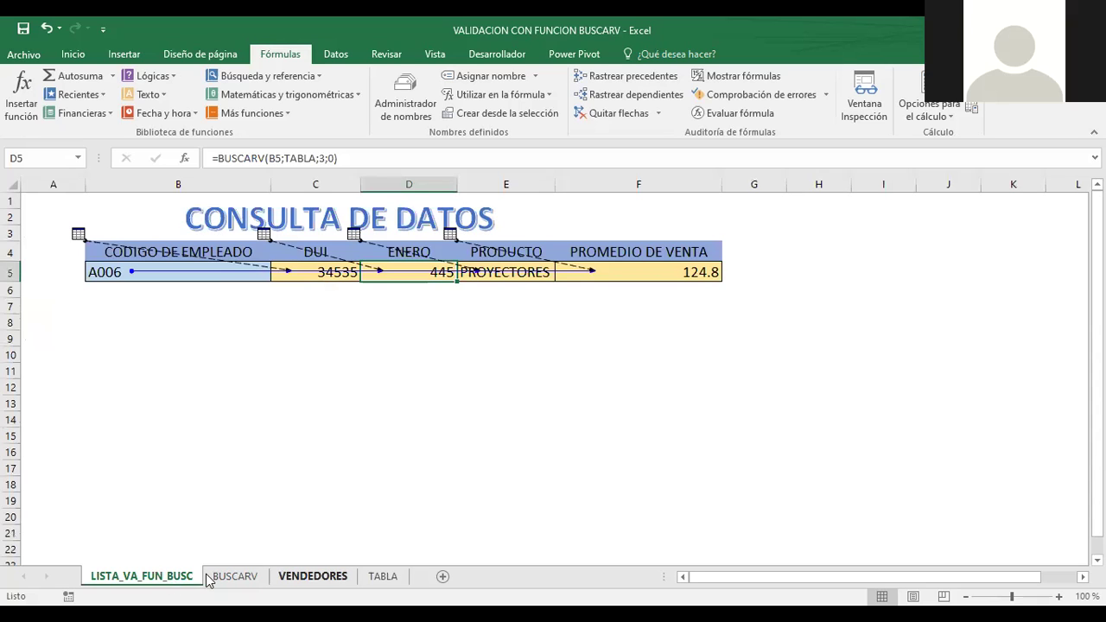
click(372, 579)
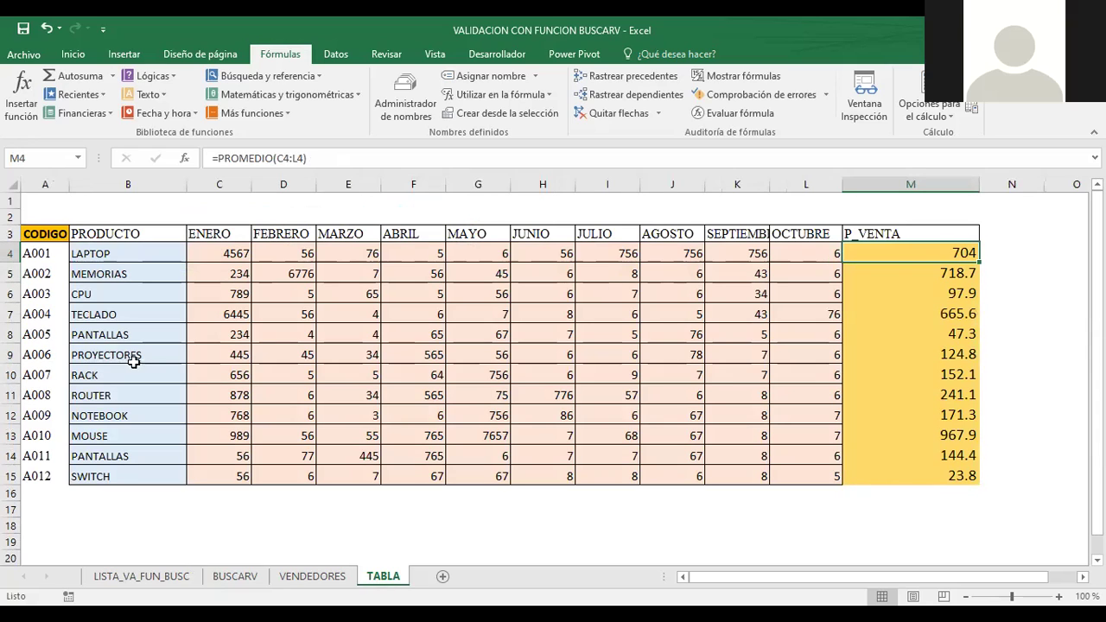
click(222, 358)
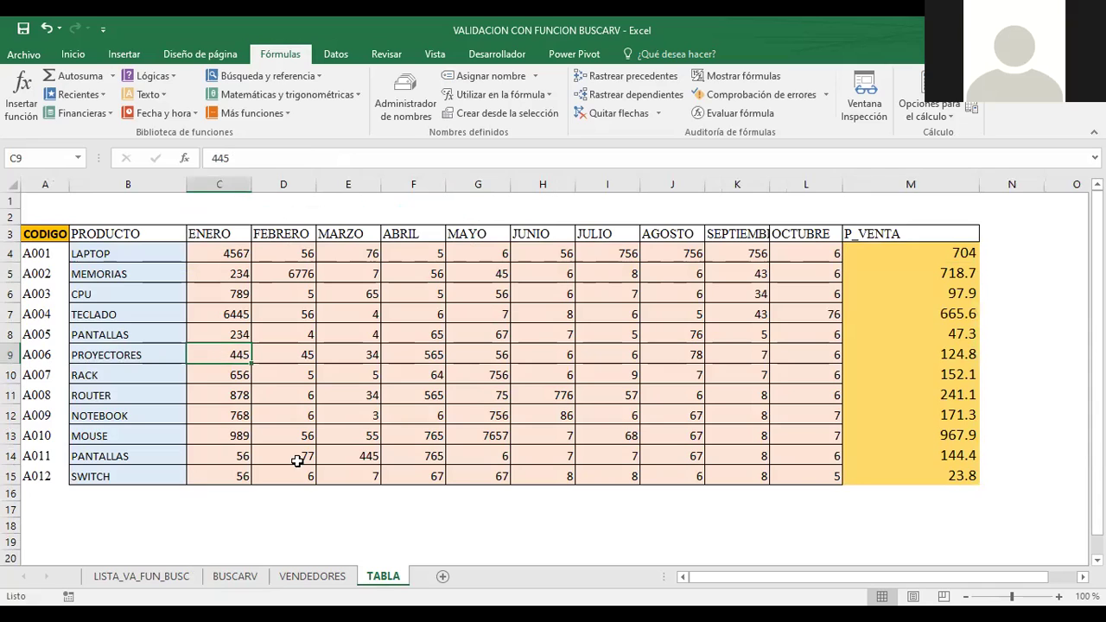
click(148, 576)
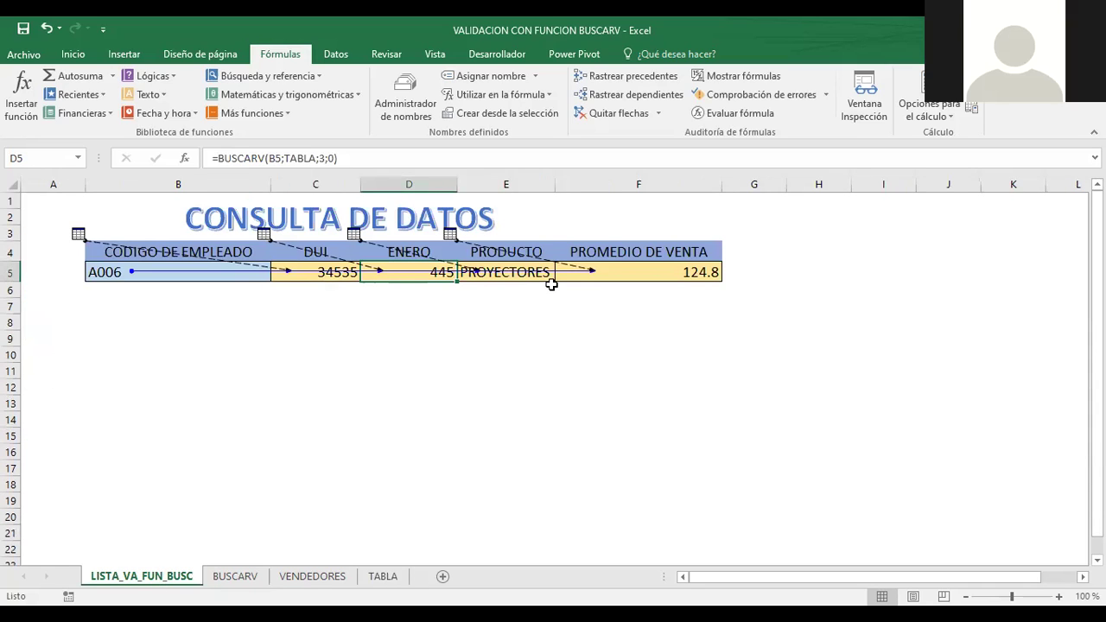
Open C5's DUI formula and follow its tracer arrow, cancelling the Ir a list
click(336, 273)
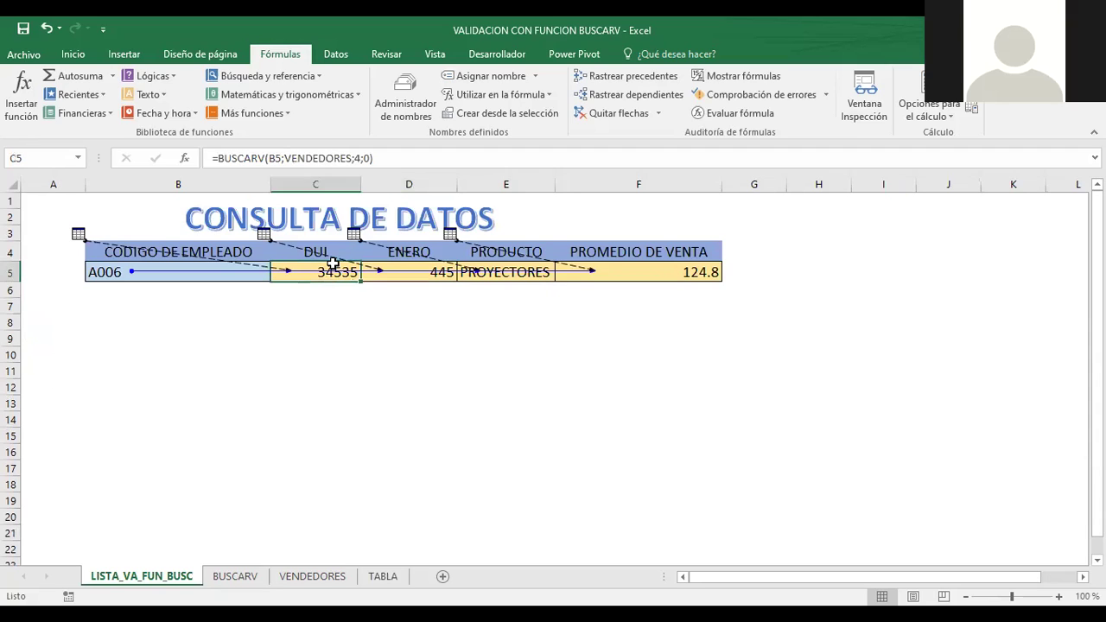
double_click(408, 273)
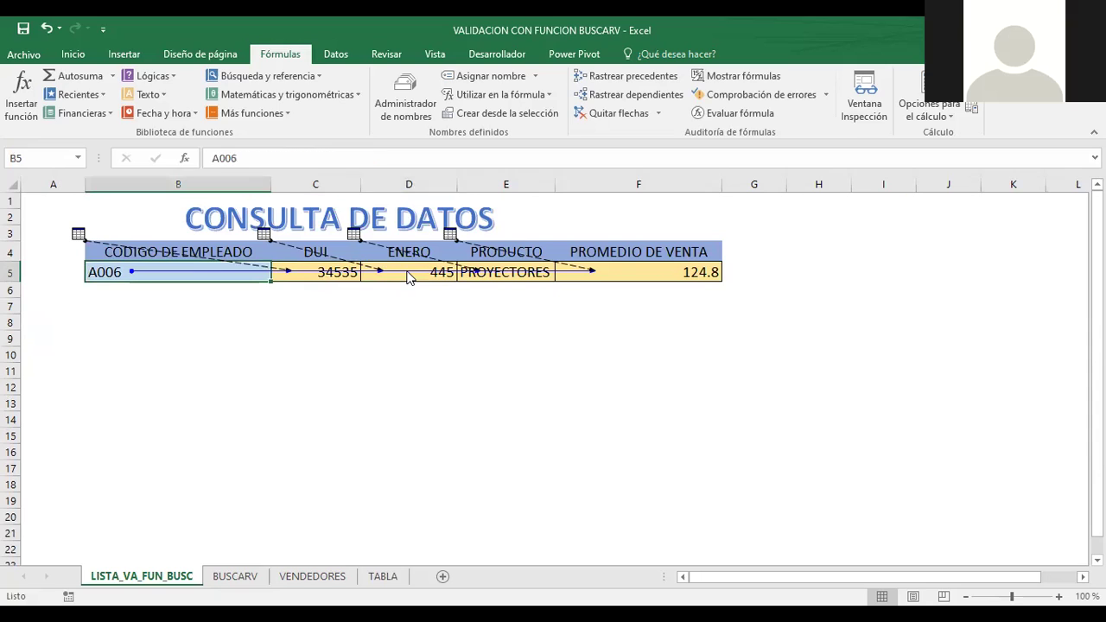
click(395, 268)
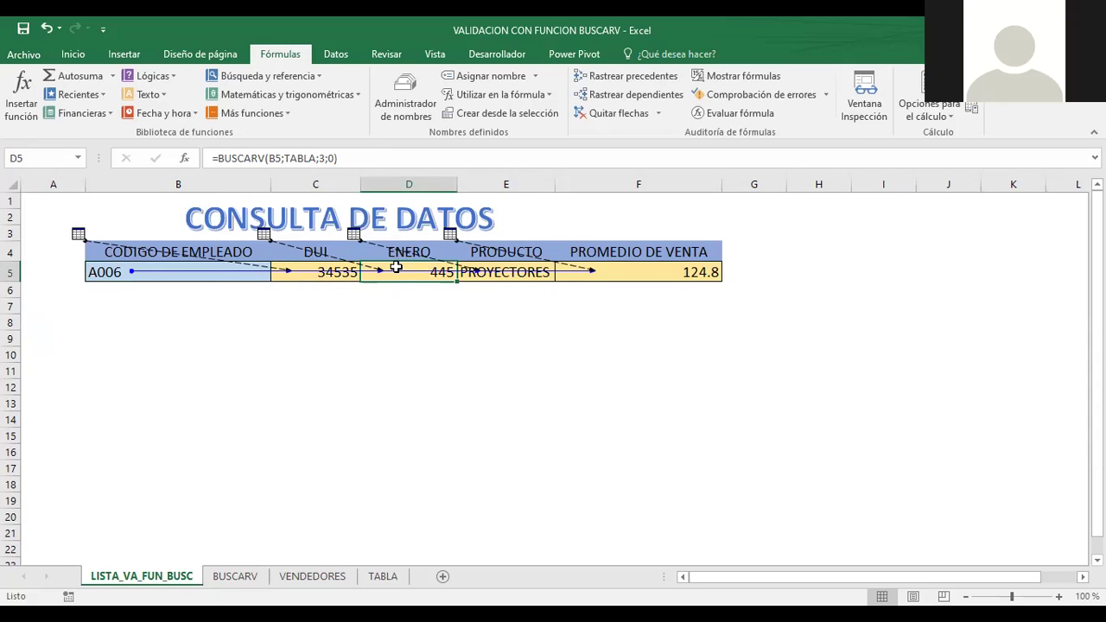
double_click(309, 271)
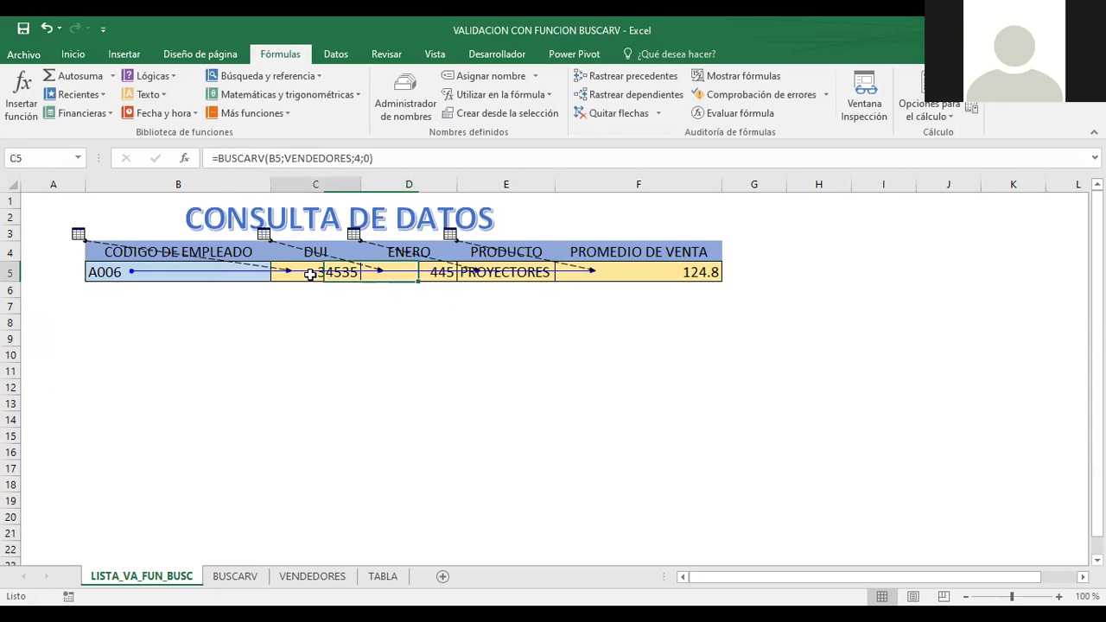
double_click(583, 272)
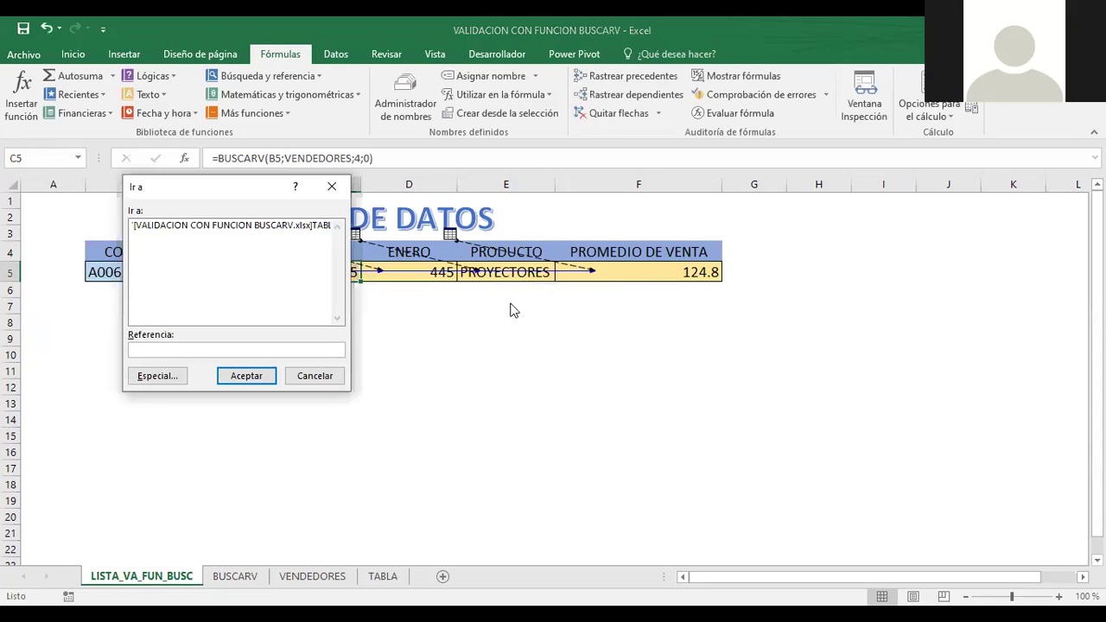
click(314, 376)
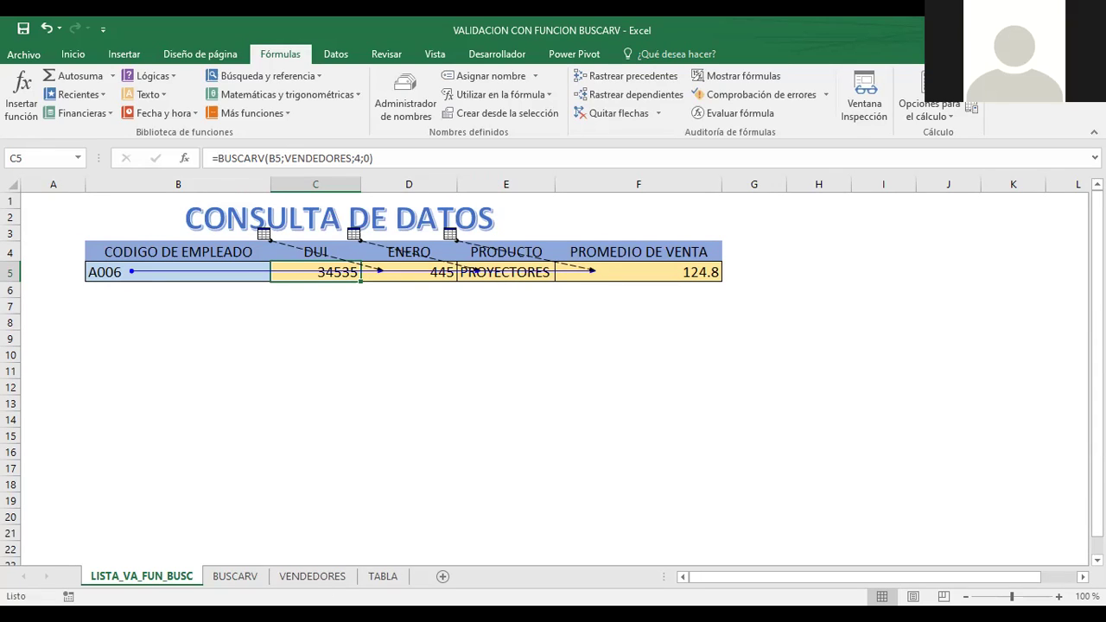
Flip through the TABLA, VENDEDORES and BUSCARV sheets, returning to CONSULTA DE DATOS
click(380, 579)
click(295, 586)
click(234, 585)
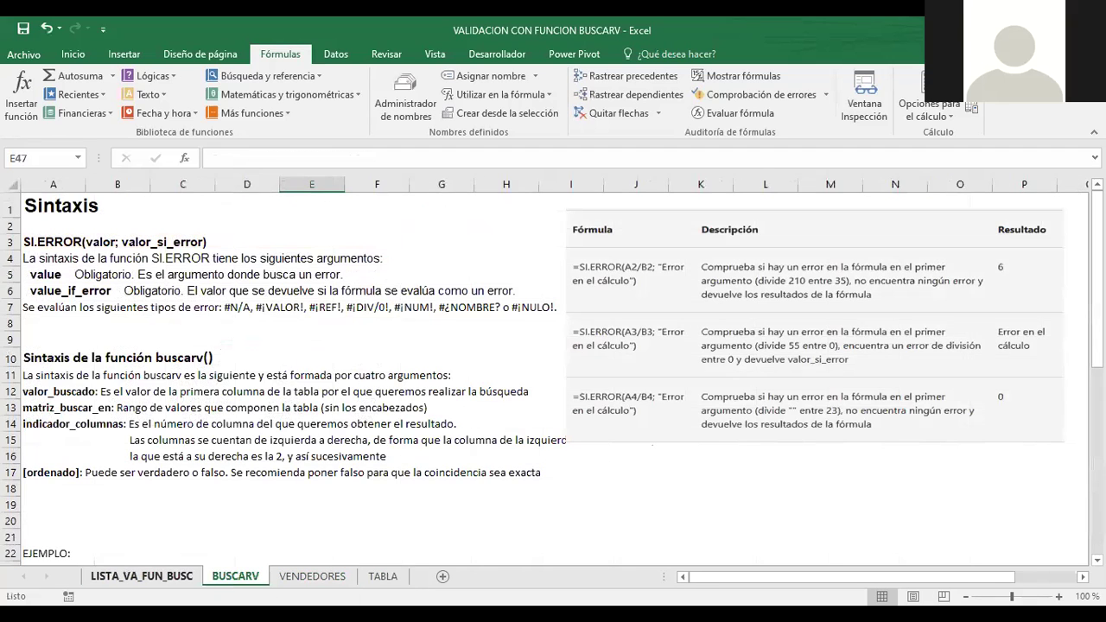
click(141, 576)
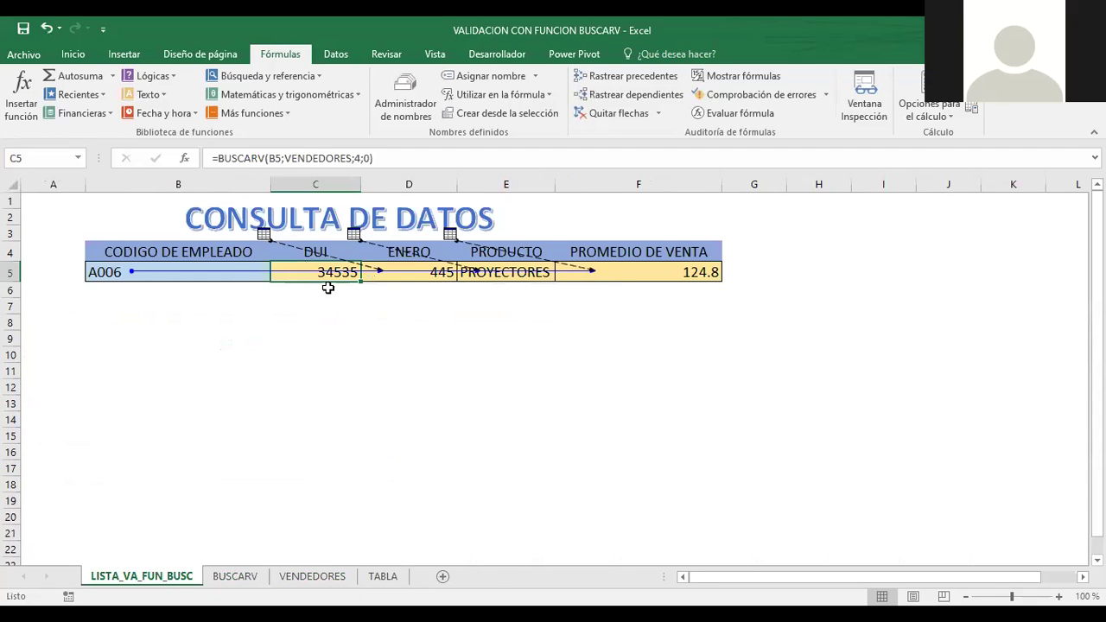
Choose employee code A009, then A003, from B5's dropdown list
click(227, 275)
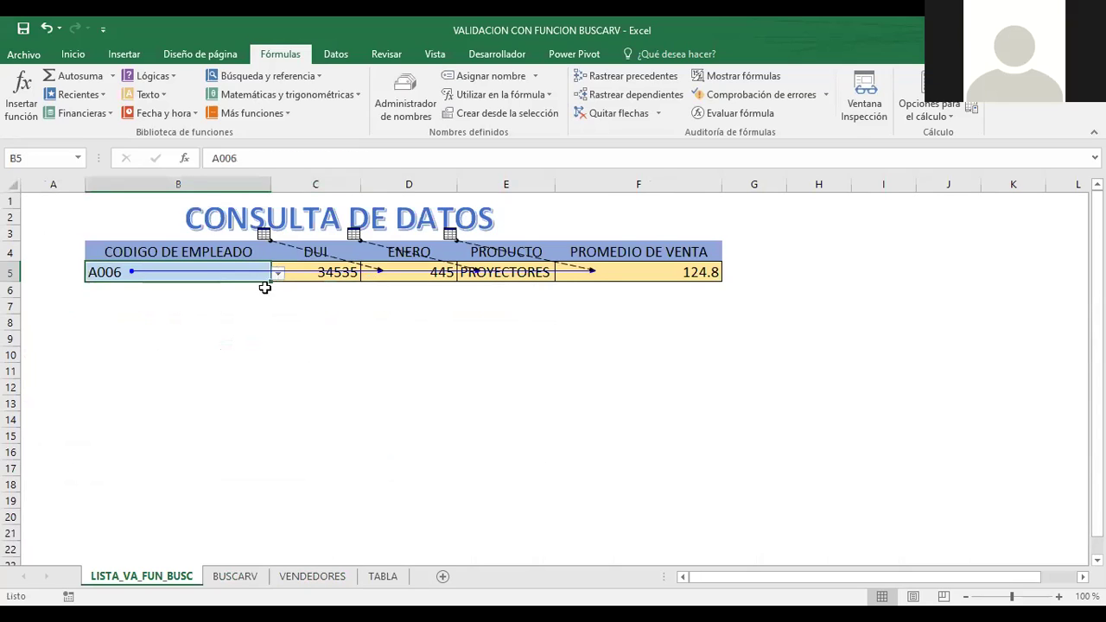
click(278, 273)
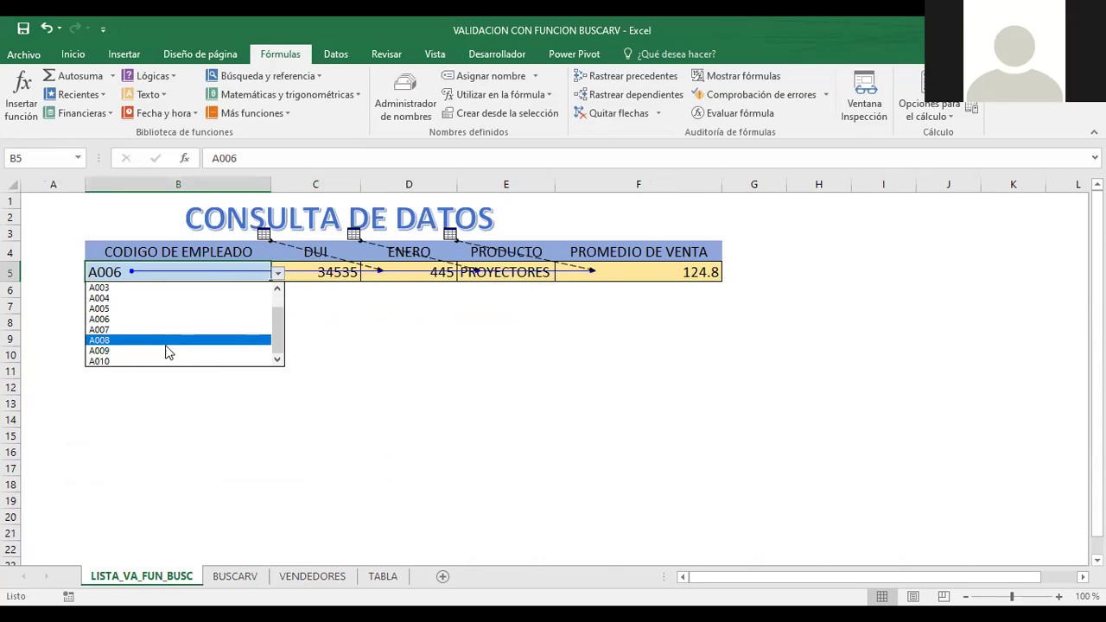
click(135, 351)
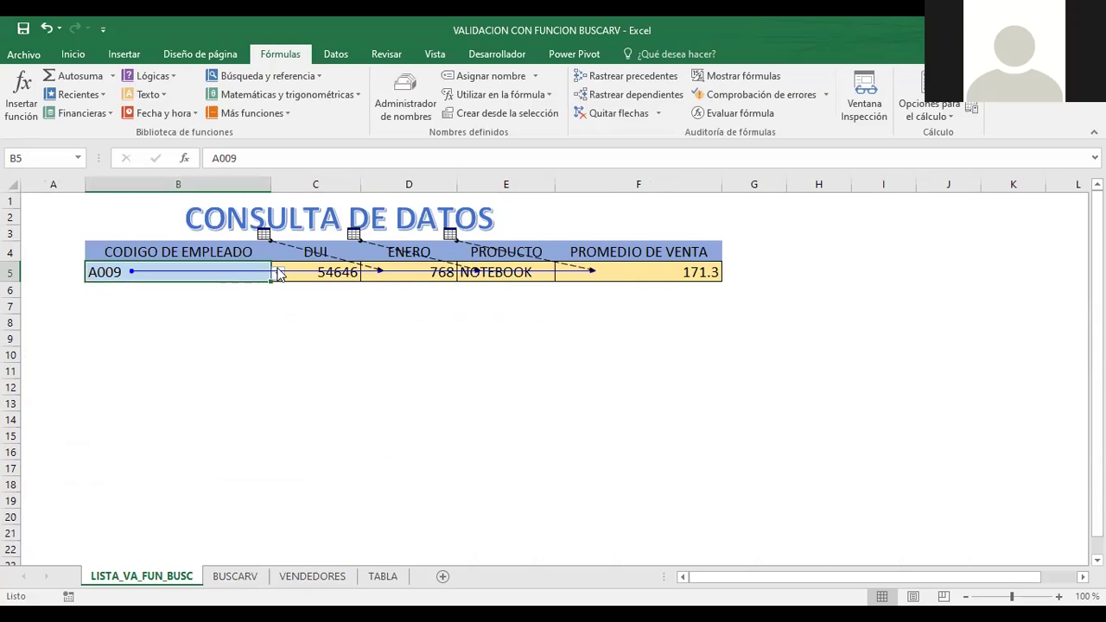
click(278, 273)
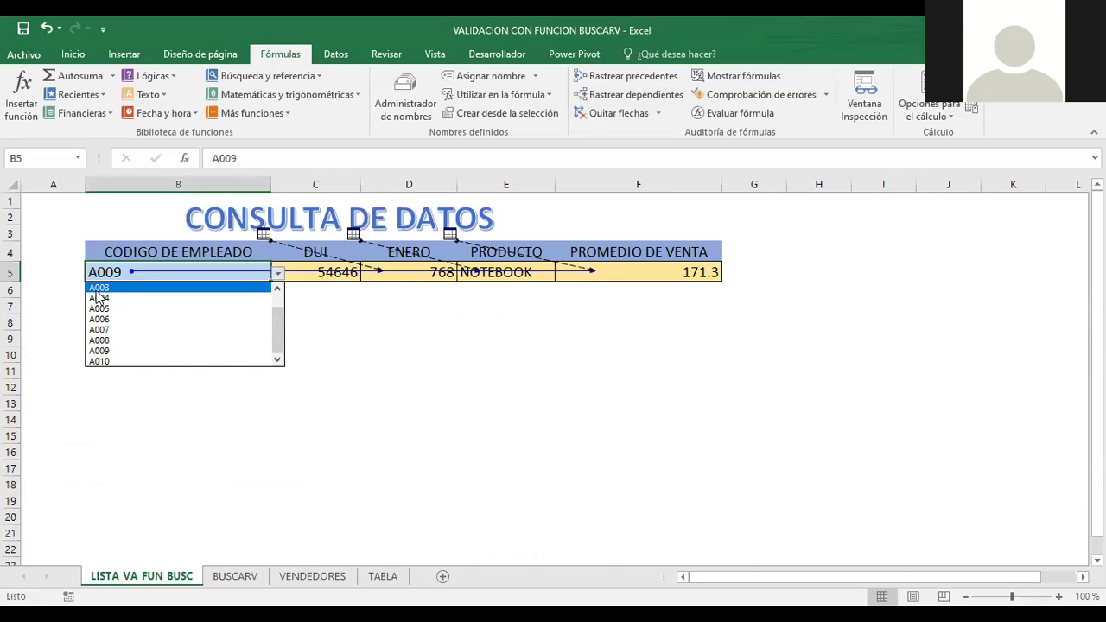
key(Return)
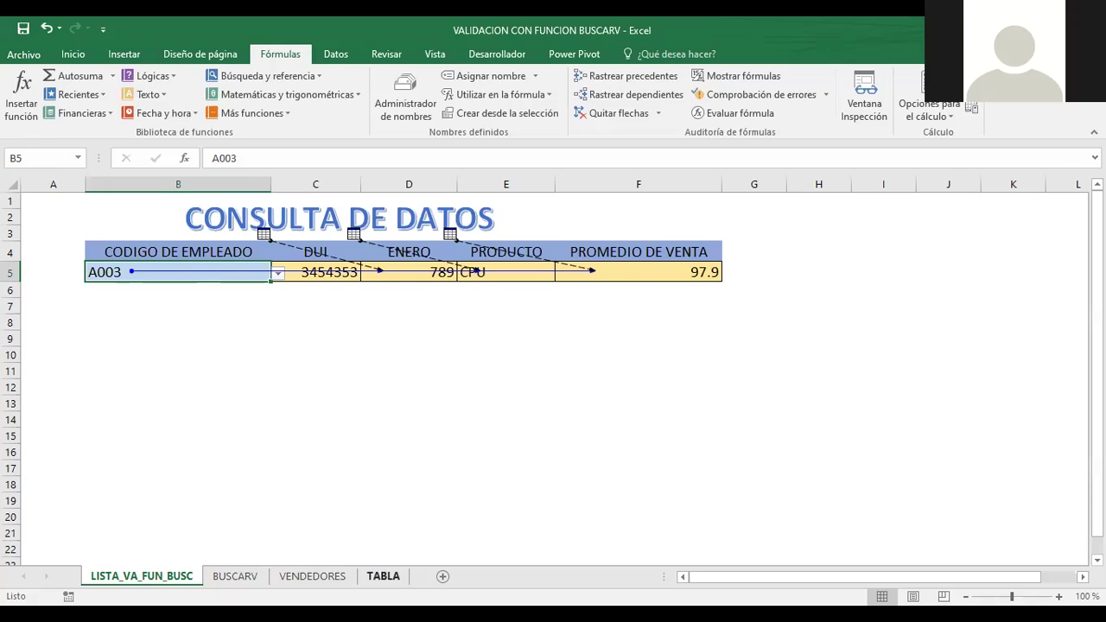
click(384, 576)
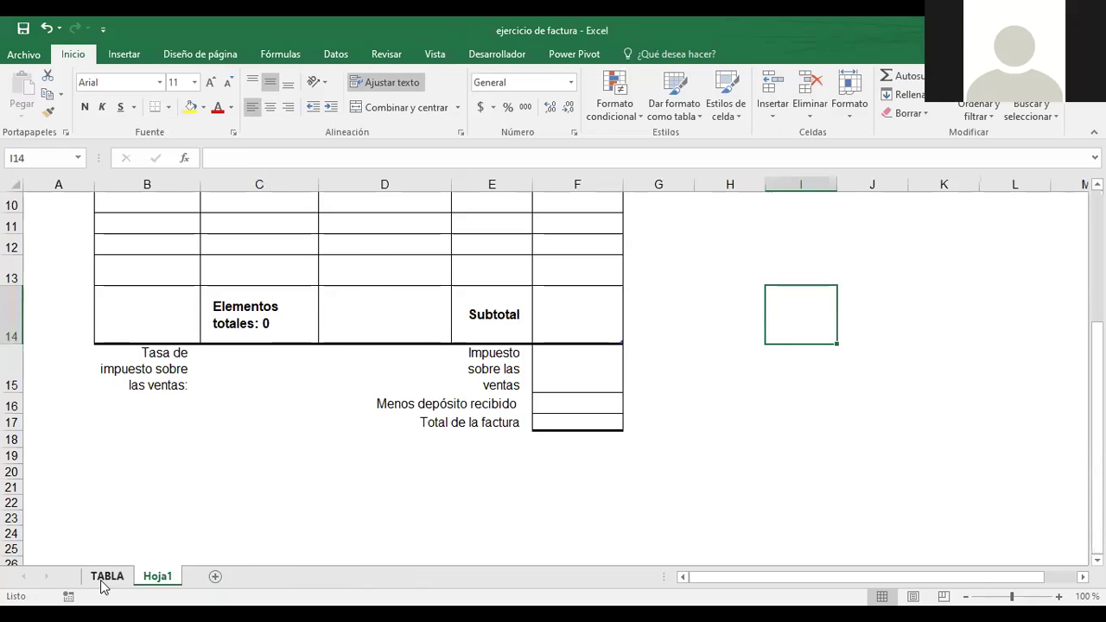
Show the TABLA sheet's product table and select its CODIGO header A3
click(103, 583)
click(1036, 252)
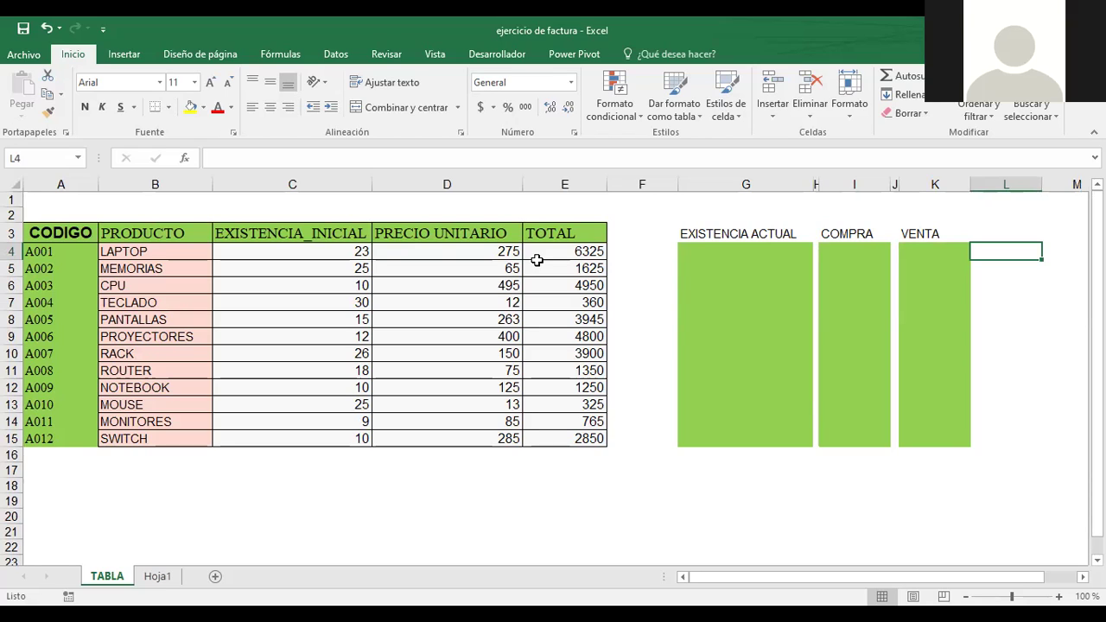
click(58, 238)
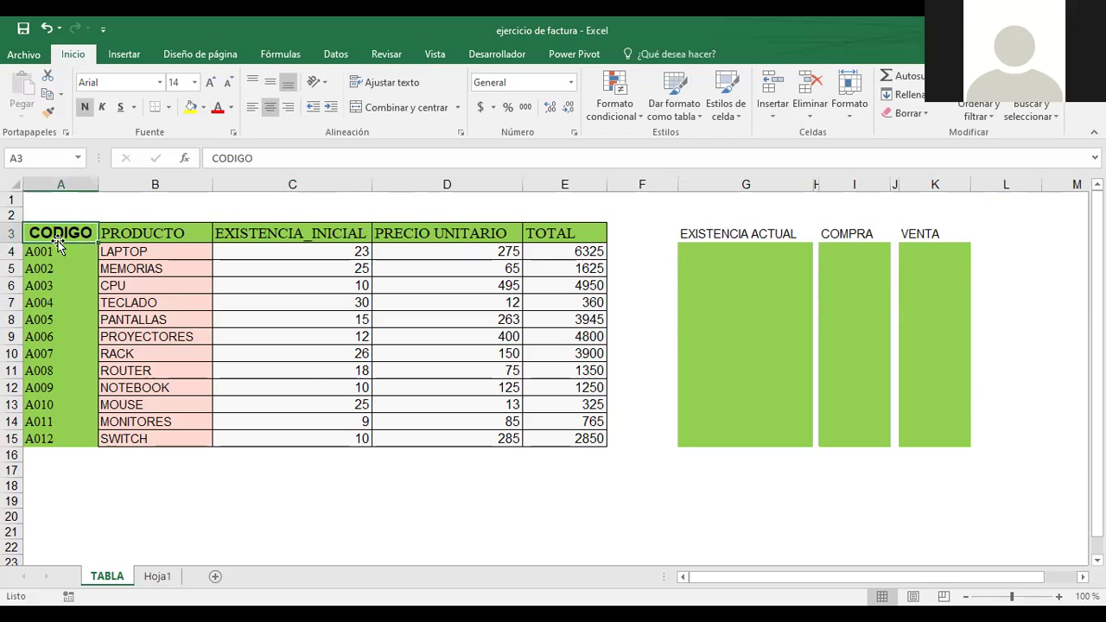
Compare Hoja1's CODIGO and PRODUCTO headers with TABLA's, then check the TOTAL formula in E4
click(148, 575)
scroll(144, 581, up, 3)
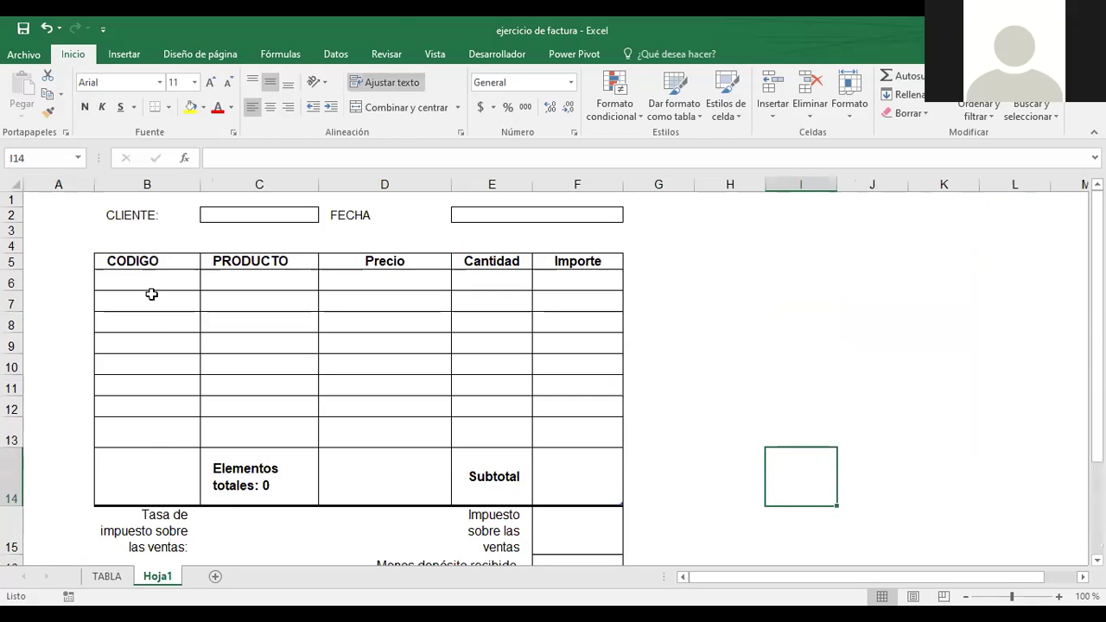
click(144, 262)
click(107, 576)
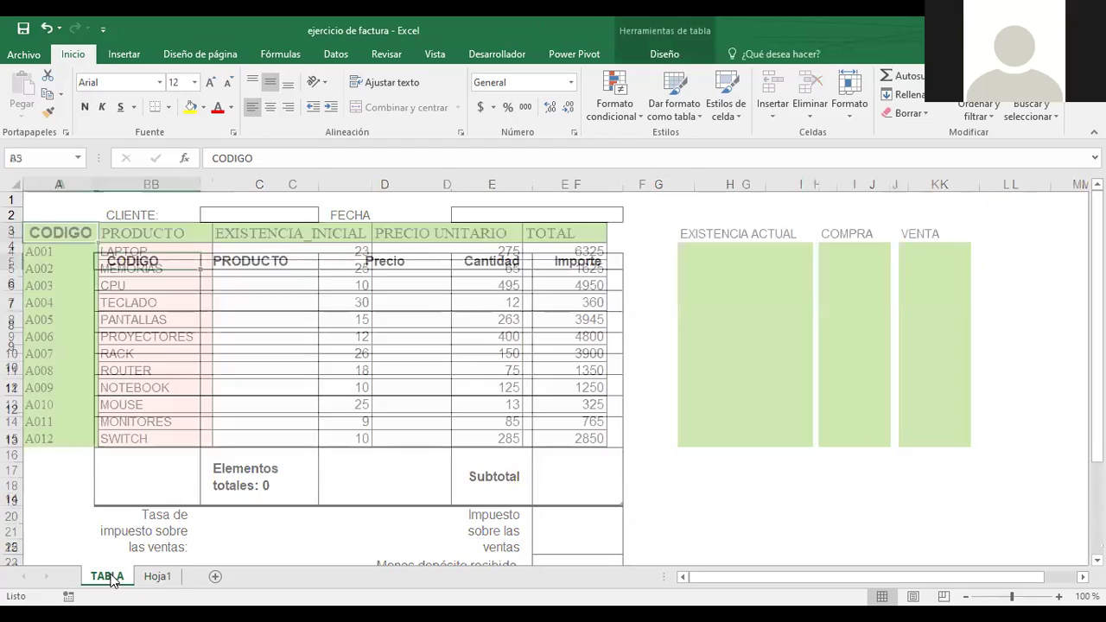
click(146, 237)
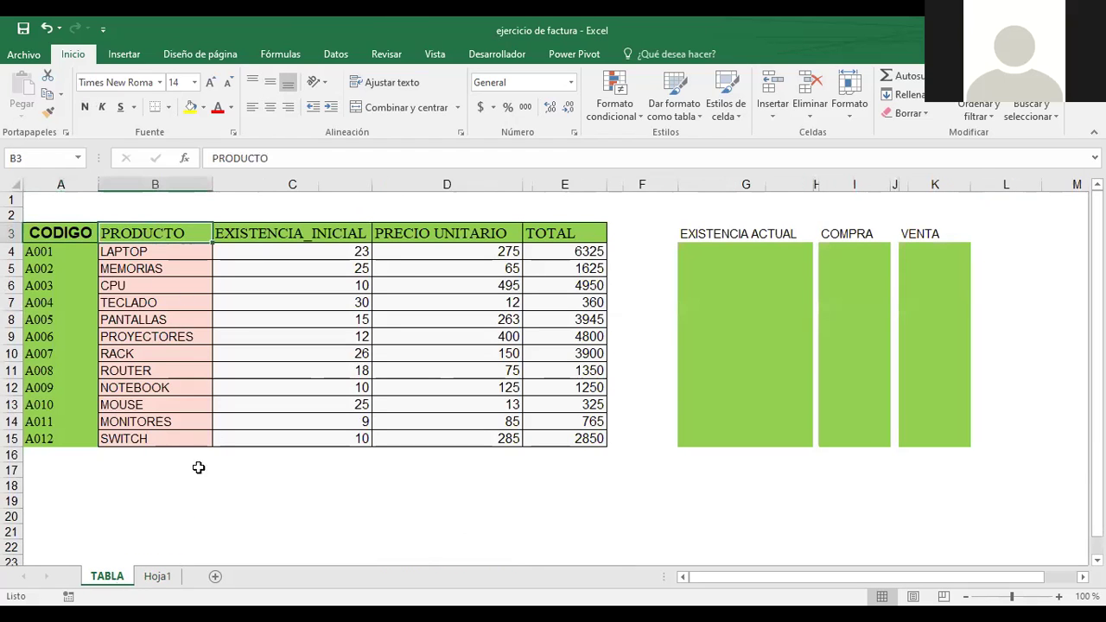
click(156, 577)
click(259, 261)
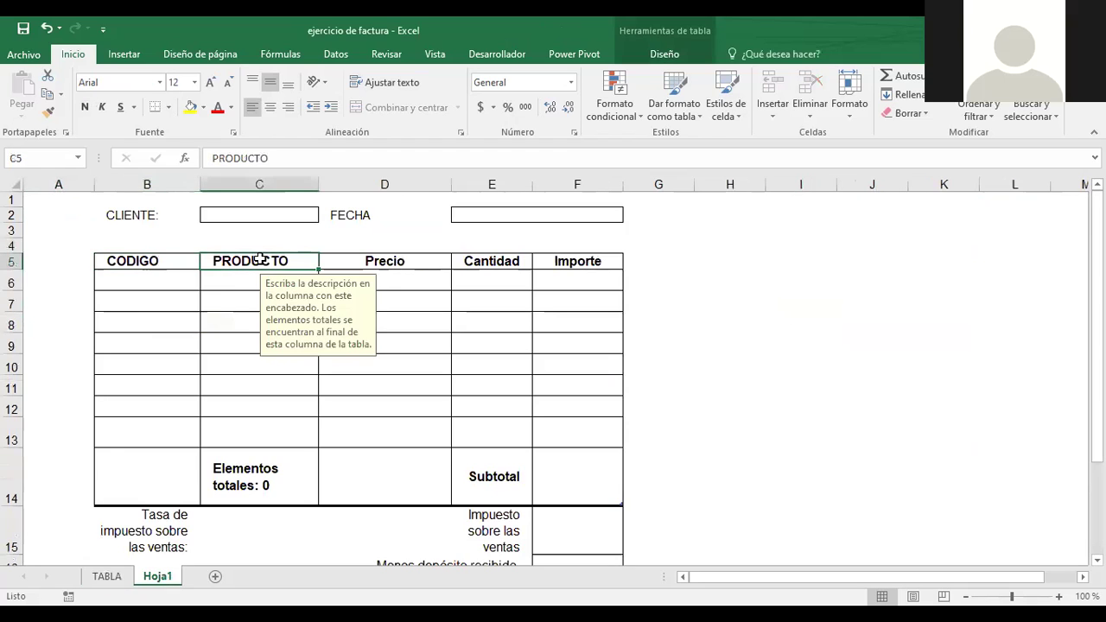
click(107, 576)
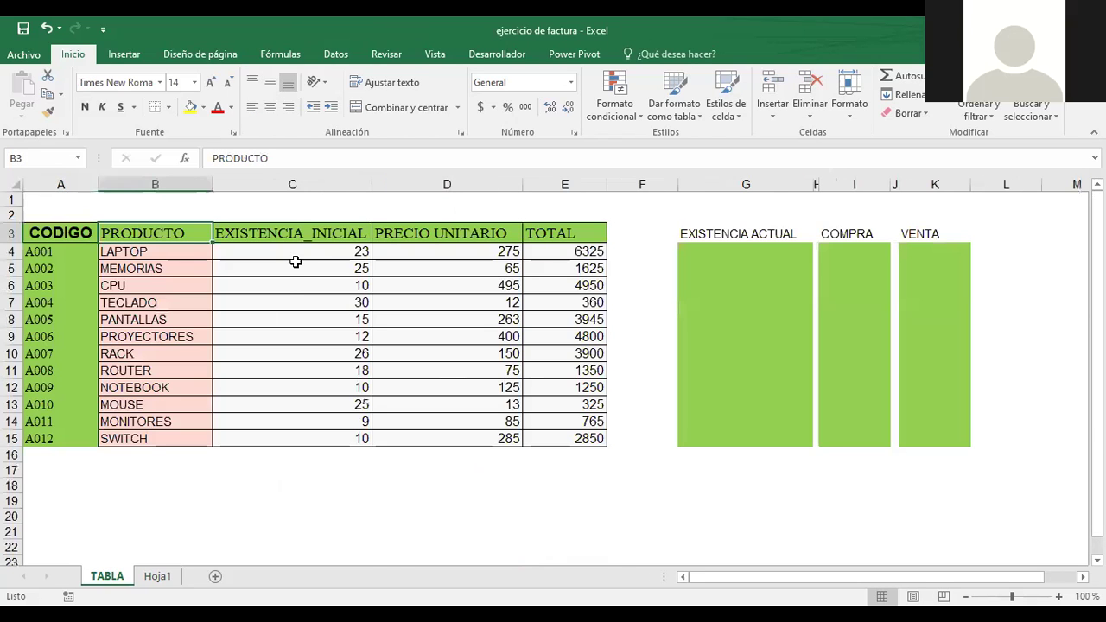
click(284, 232)
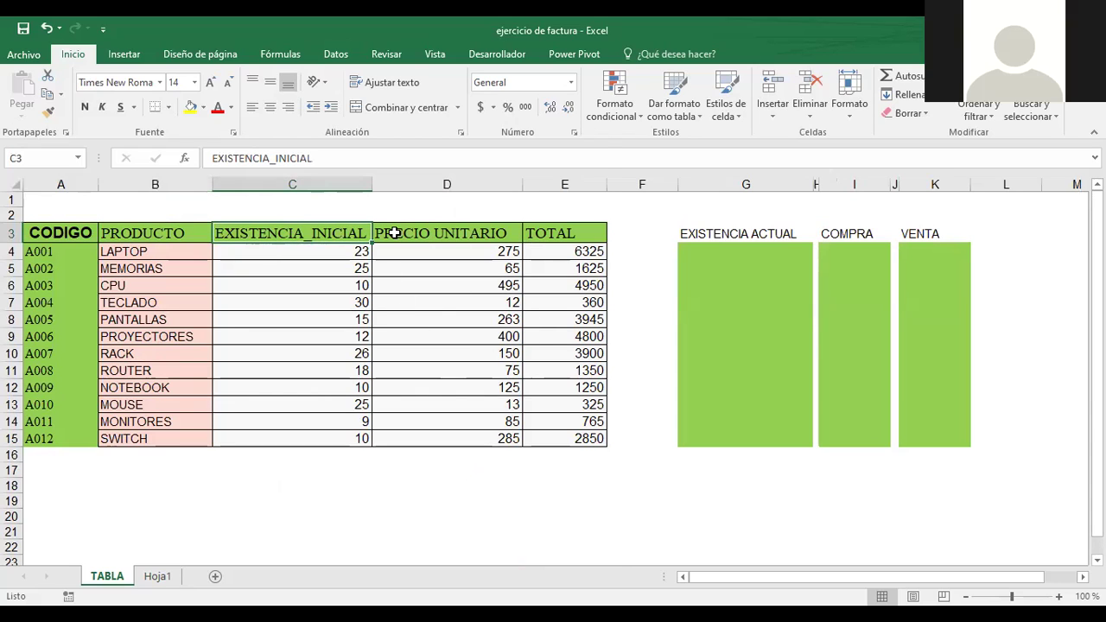
click(580, 252)
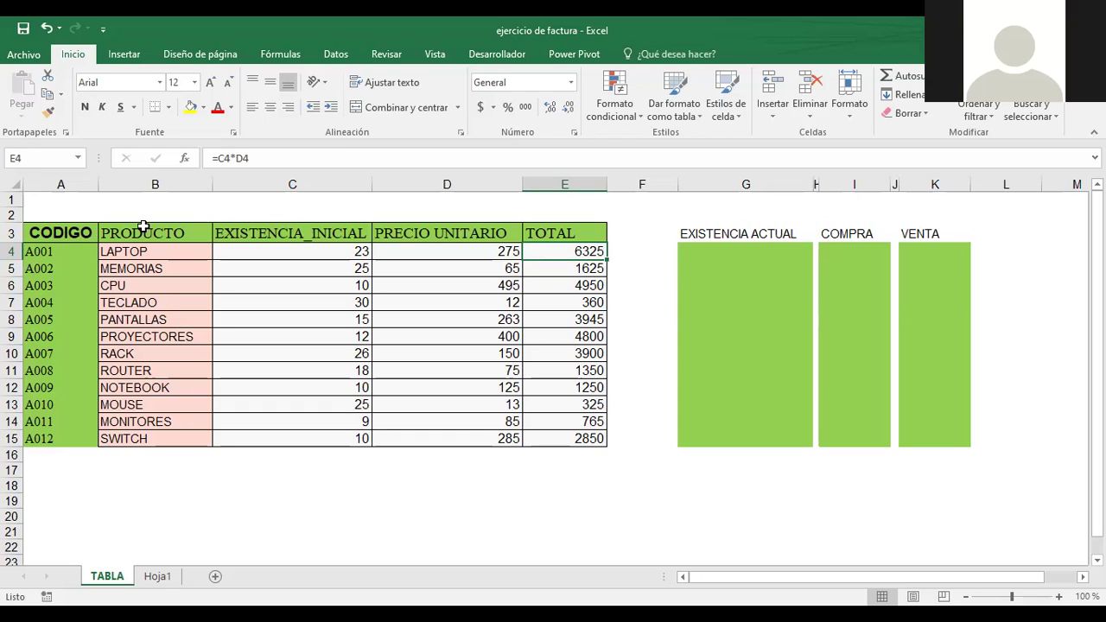
click(63, 233)
click(104, 234)
click(224, 234)
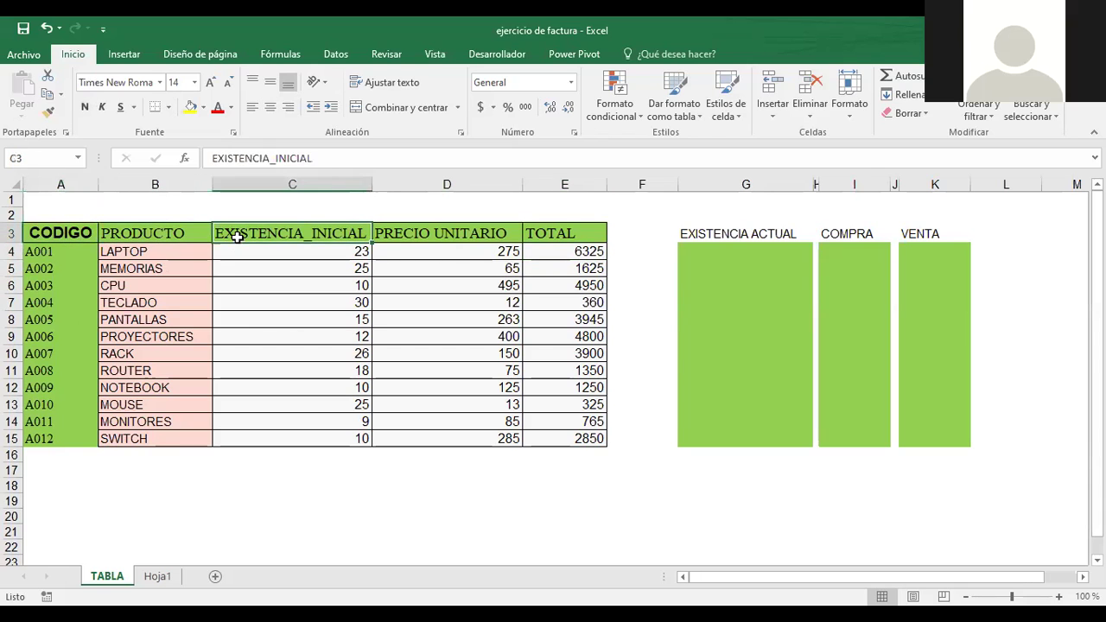
click(465, 233)
click(545, 232)
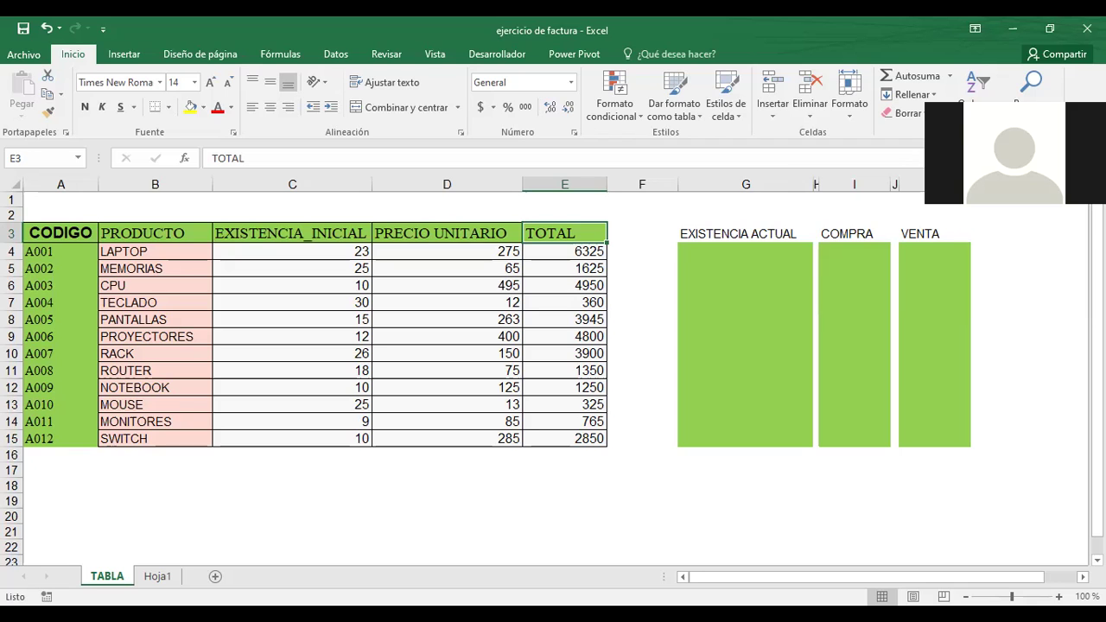
scroll(1060, 375, down, 1)
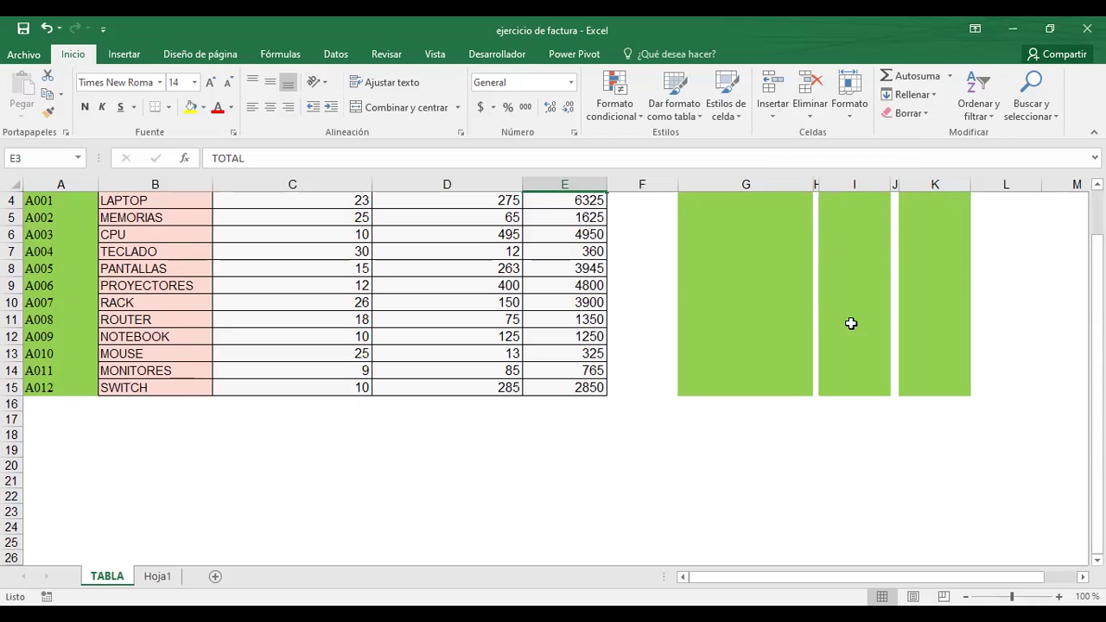
scroll(851, 323, down, 3)
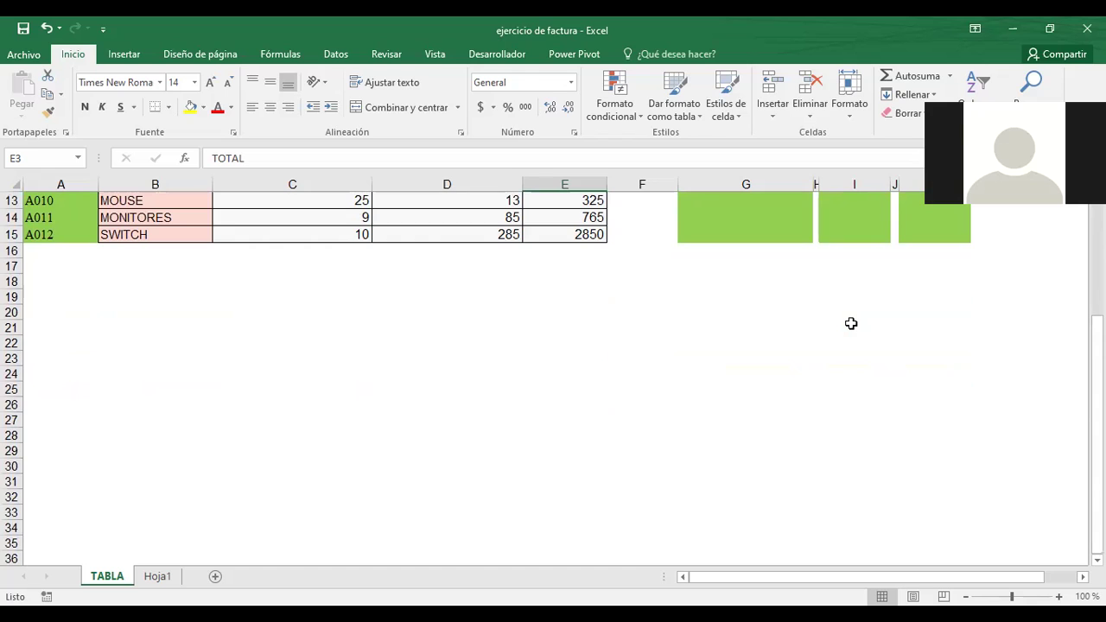
scroll(851, 323, down, 2)
scroll(851, 323, up, 6)
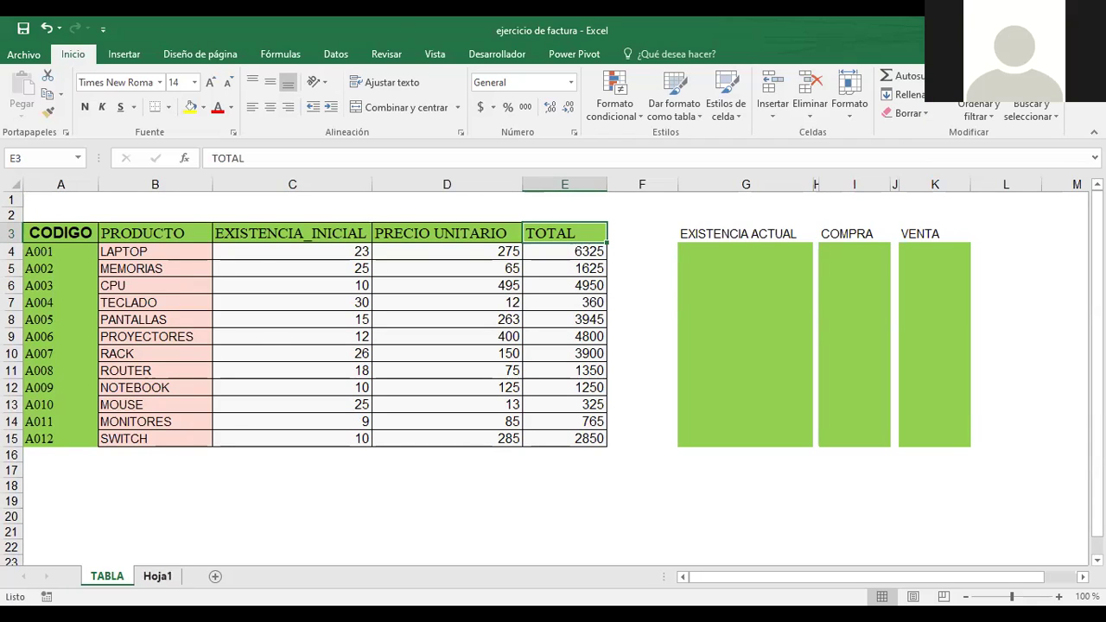
Show Hoja1 and select the first invoice line's Importe F6, Cantidad E6 and CODIGO B6 cells
click(154, 578)
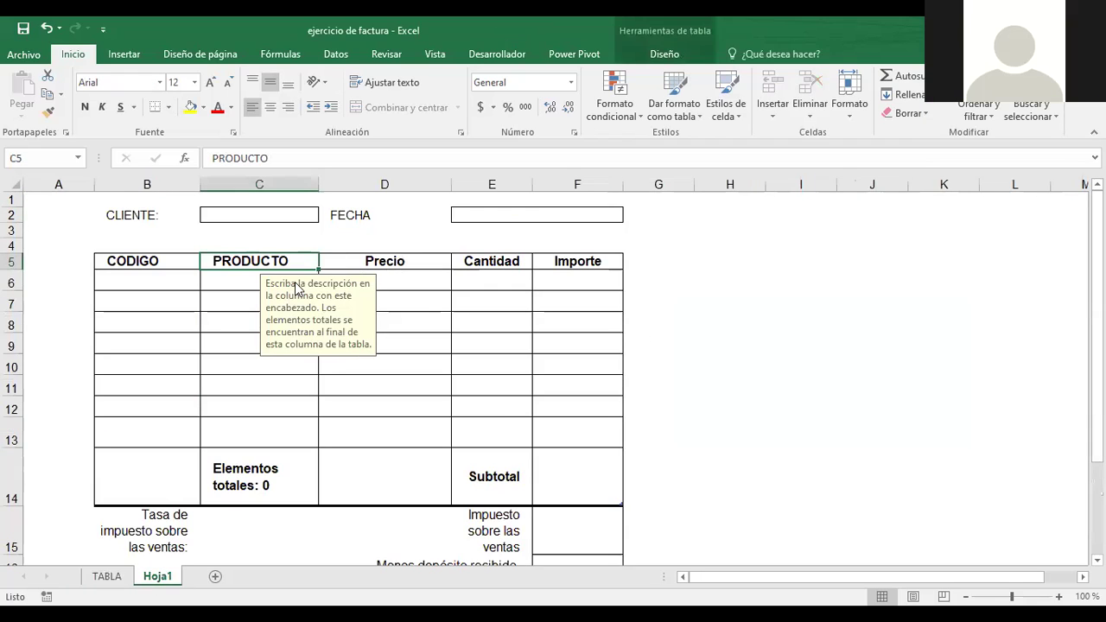
click(347, 254)
click(560, 284)
click(489, 279)
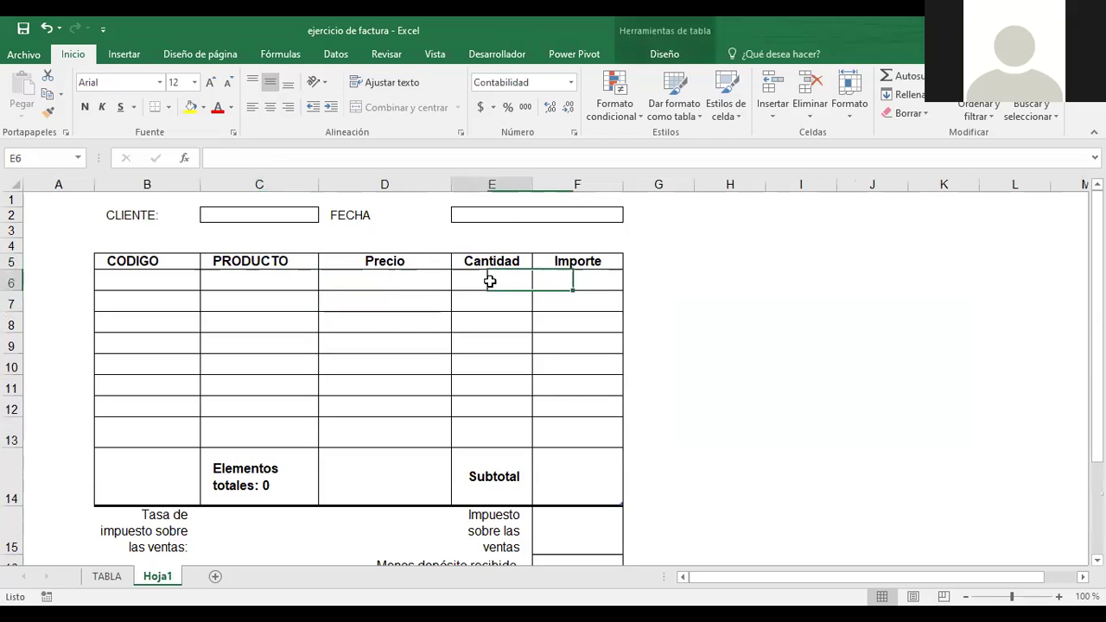
click(145, 275)
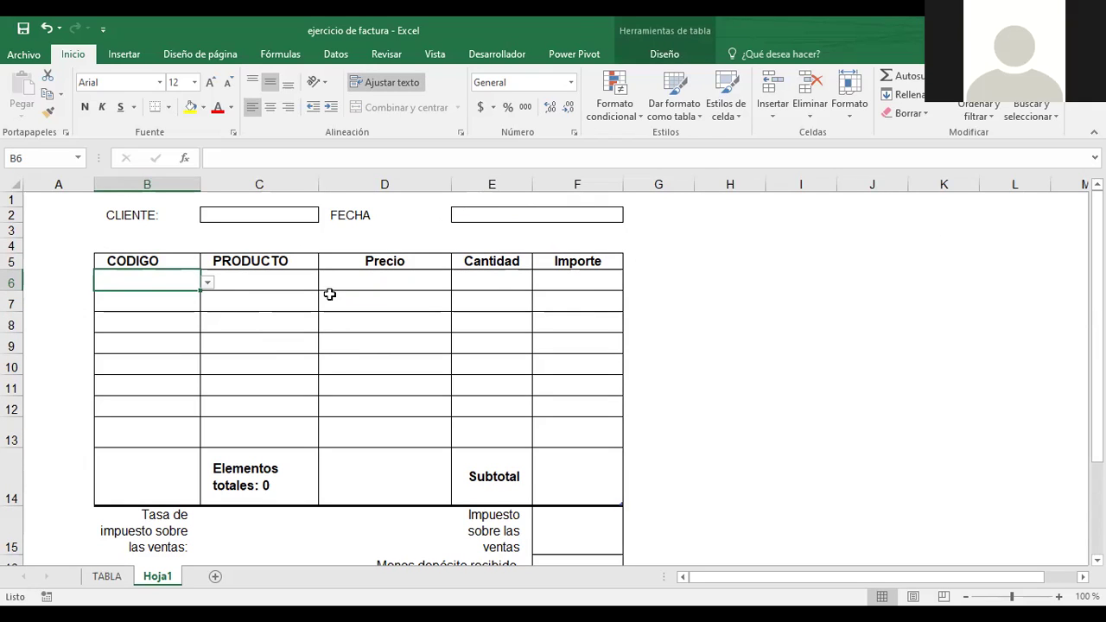
right_click(175, 285)
click(334, 55)
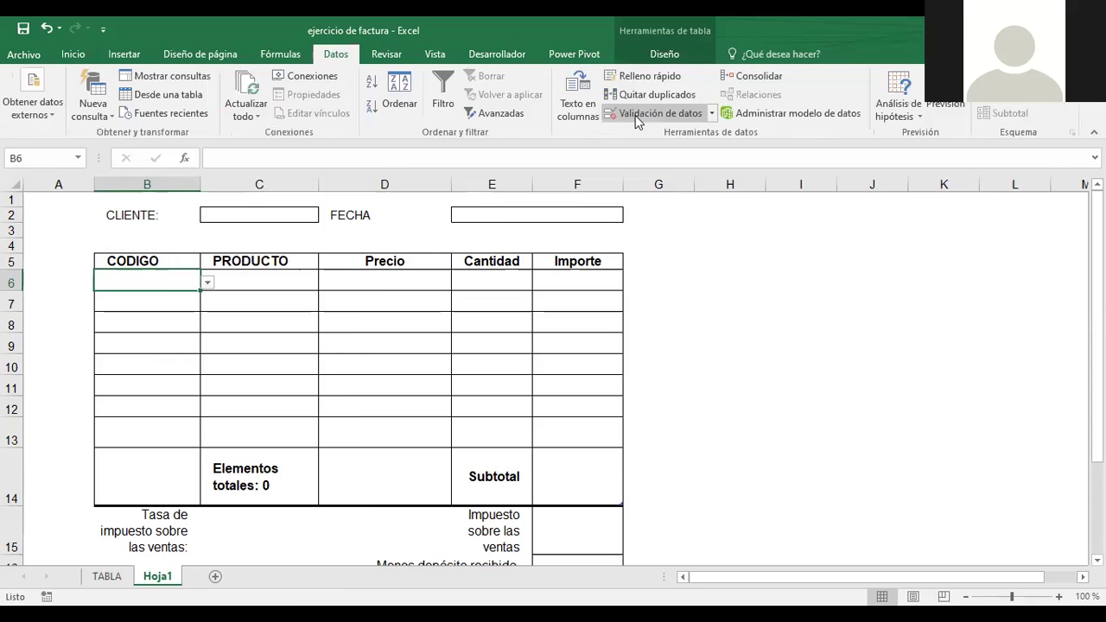
click(635, 113)
click(193, 314)
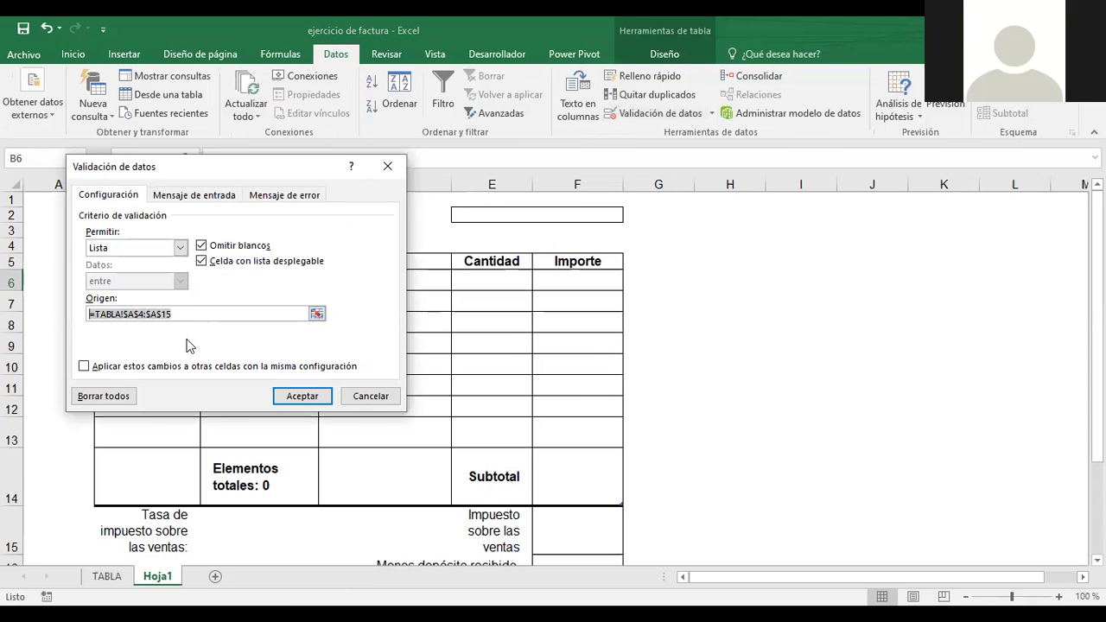
click(83, 395)
click(307, 398)
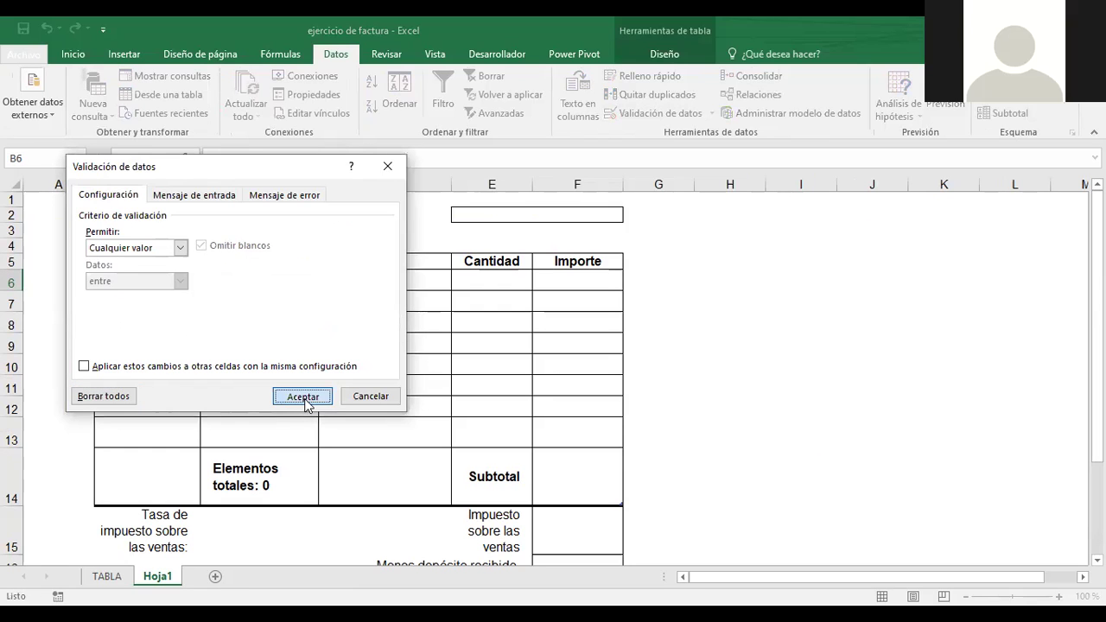
click(829, 309)
click(153, 261)
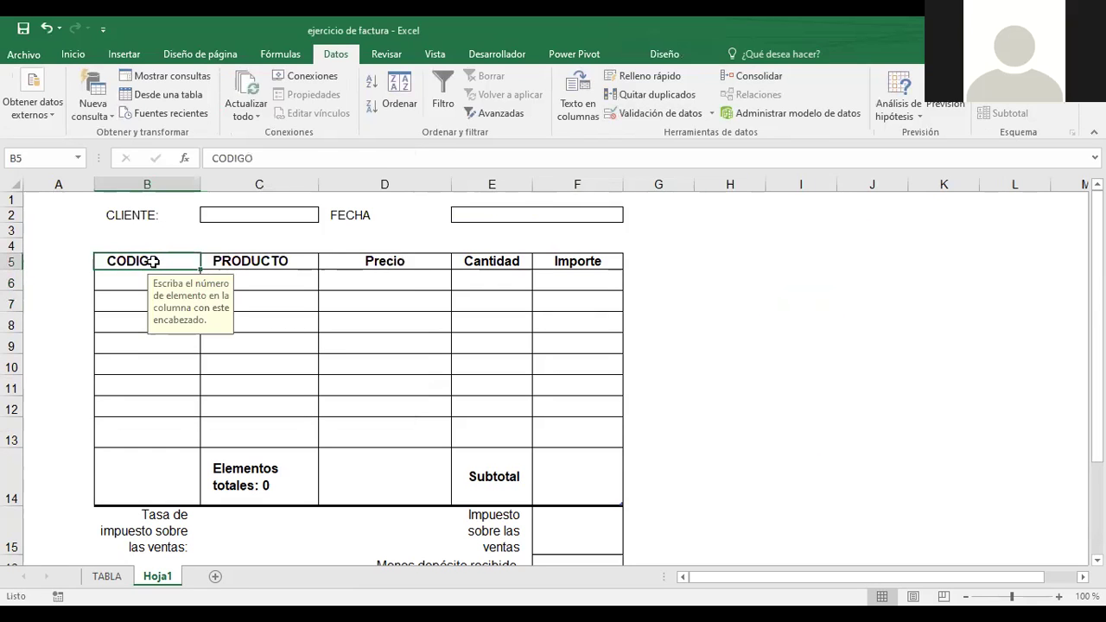
click(240, 260)
click(380, 253)
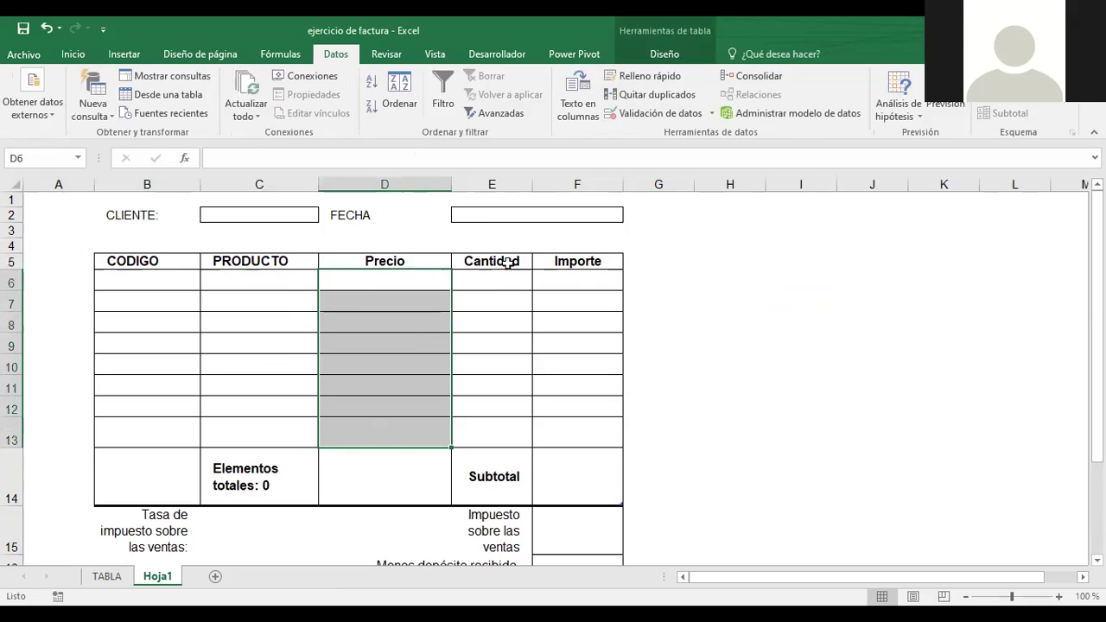
click(507, 261)
click(569, 262)
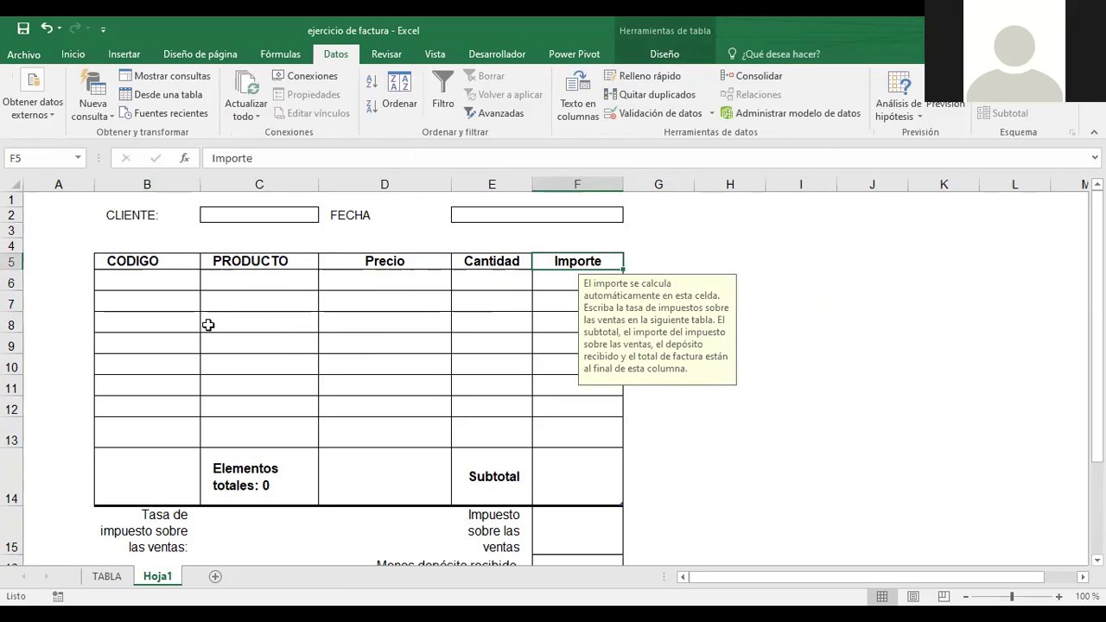
click(127, 263)
click(262, 286)
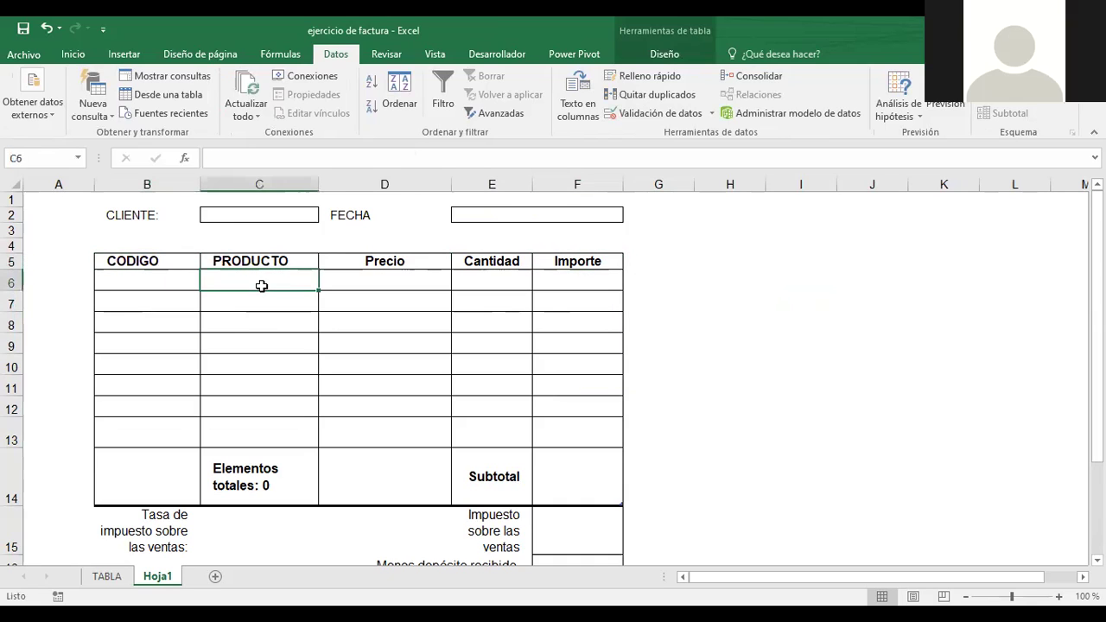
click(156, 289)
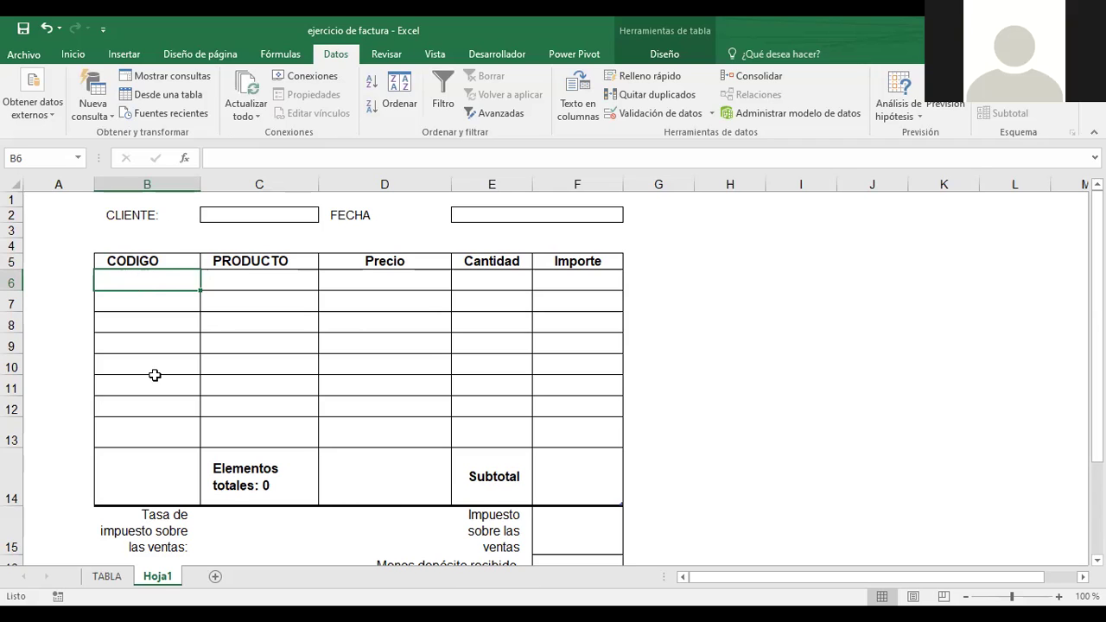
click(118, 582)
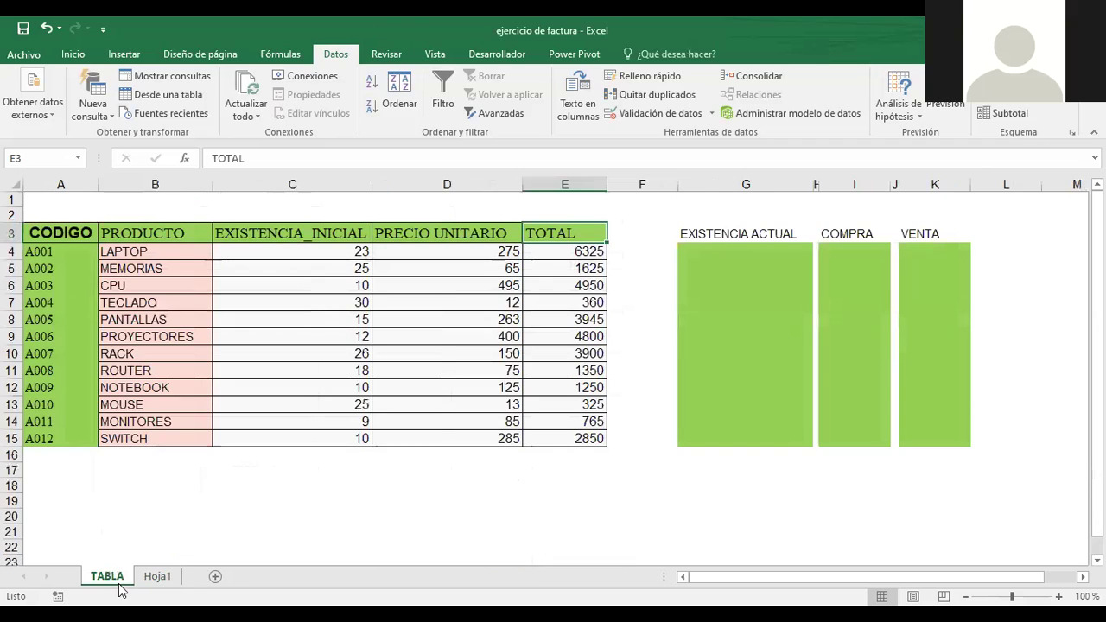
click(56, 252)
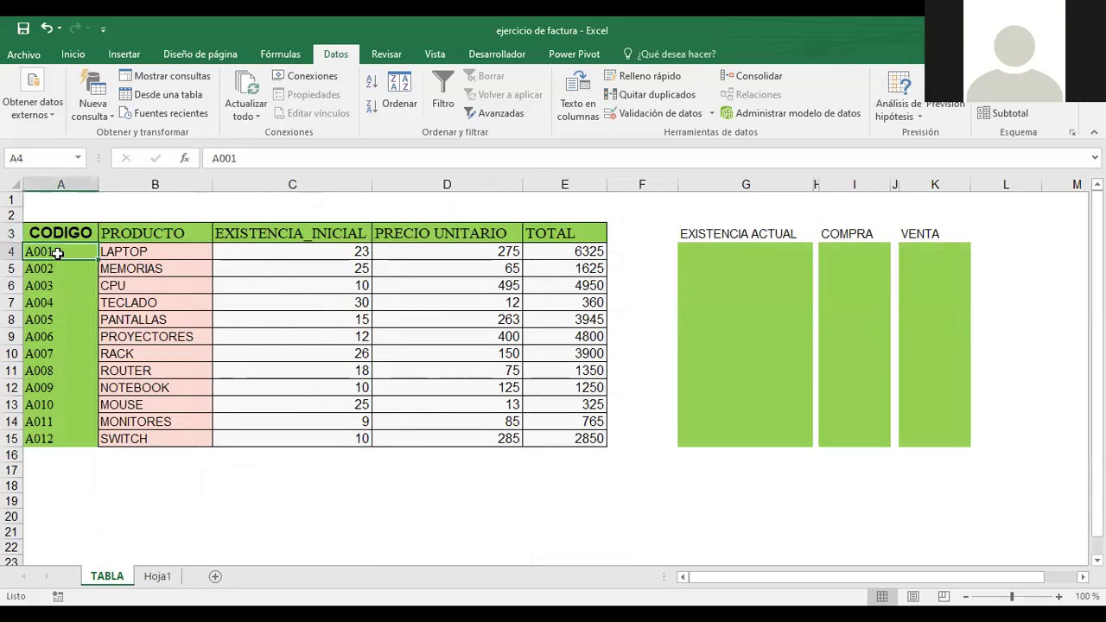
drag(57, 252, 71, 448)
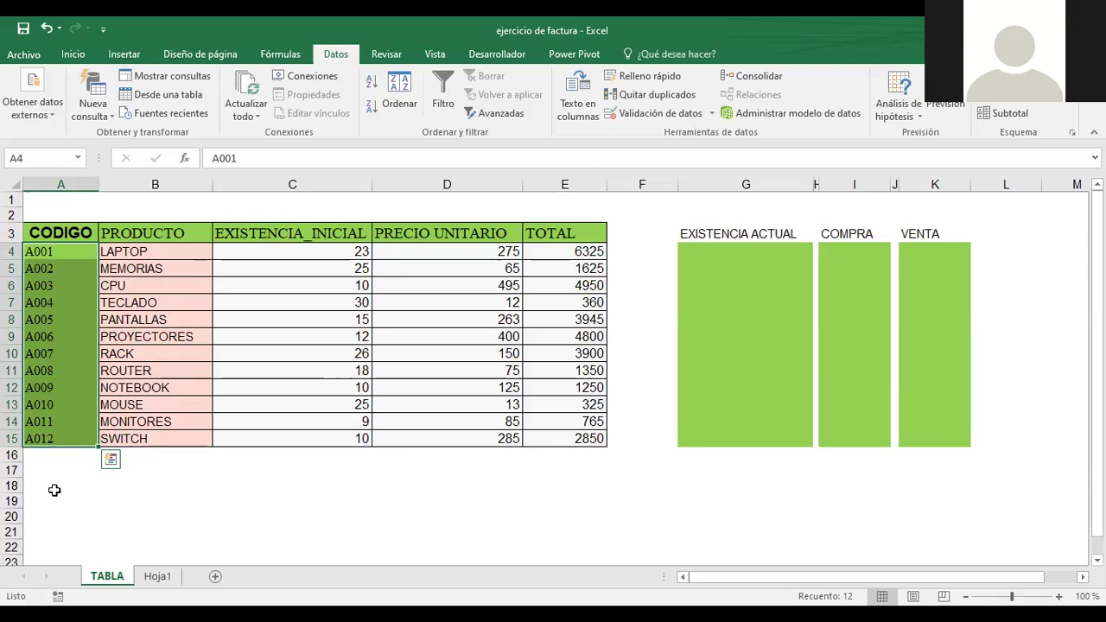
click(51, 479)
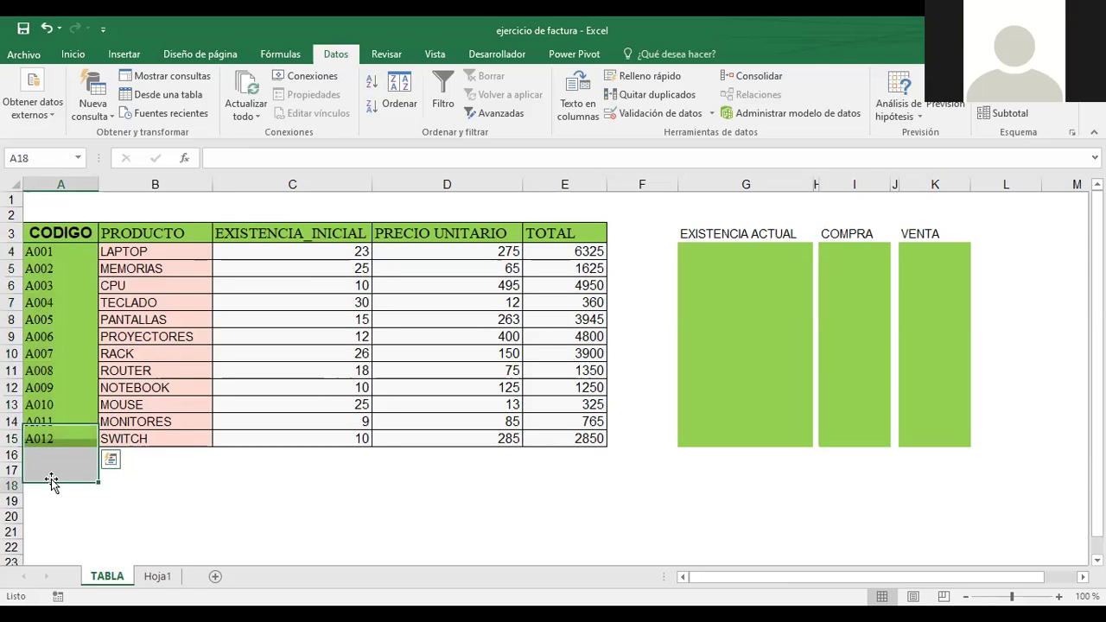
key(ctrl+Page_Down)
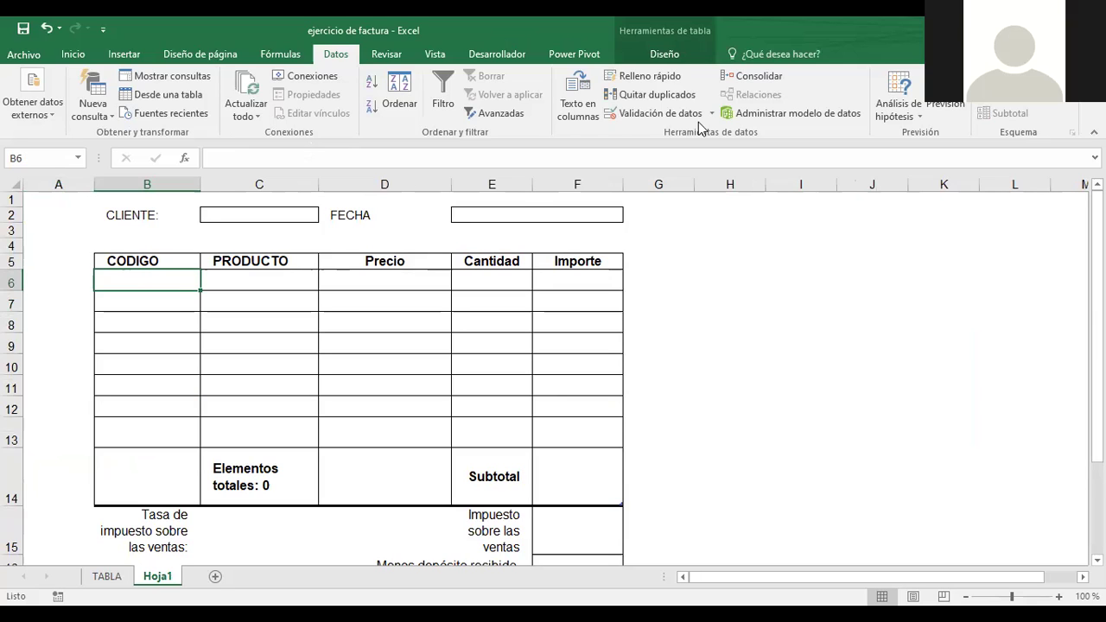
Give B6 a List data validation with source =TABLA!$A$4:$A$15
click(672, 113)
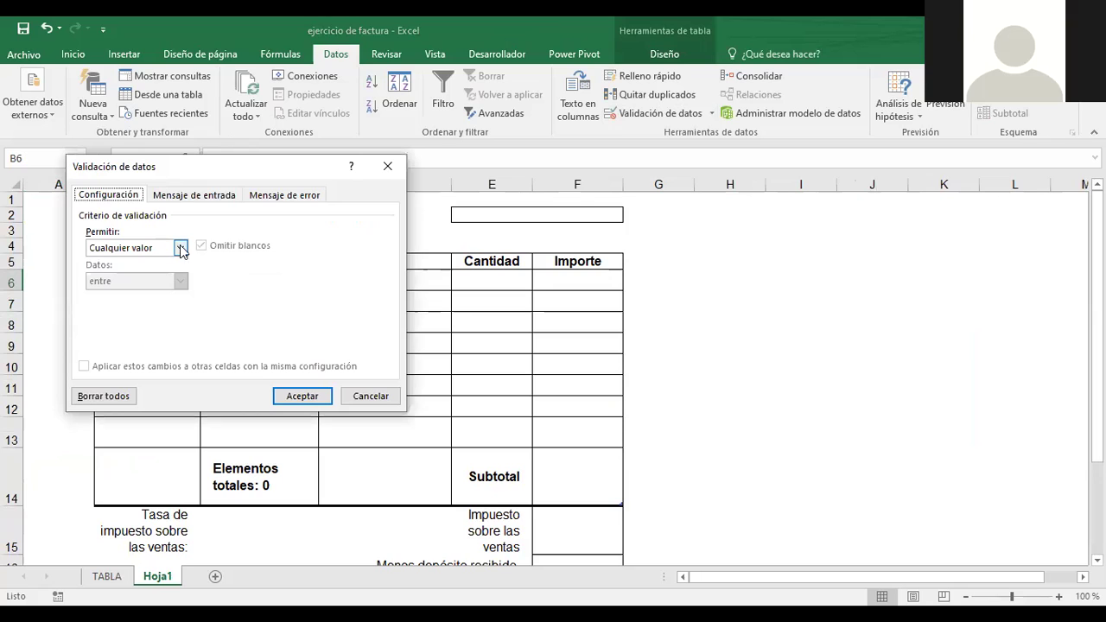
click(180, 248)
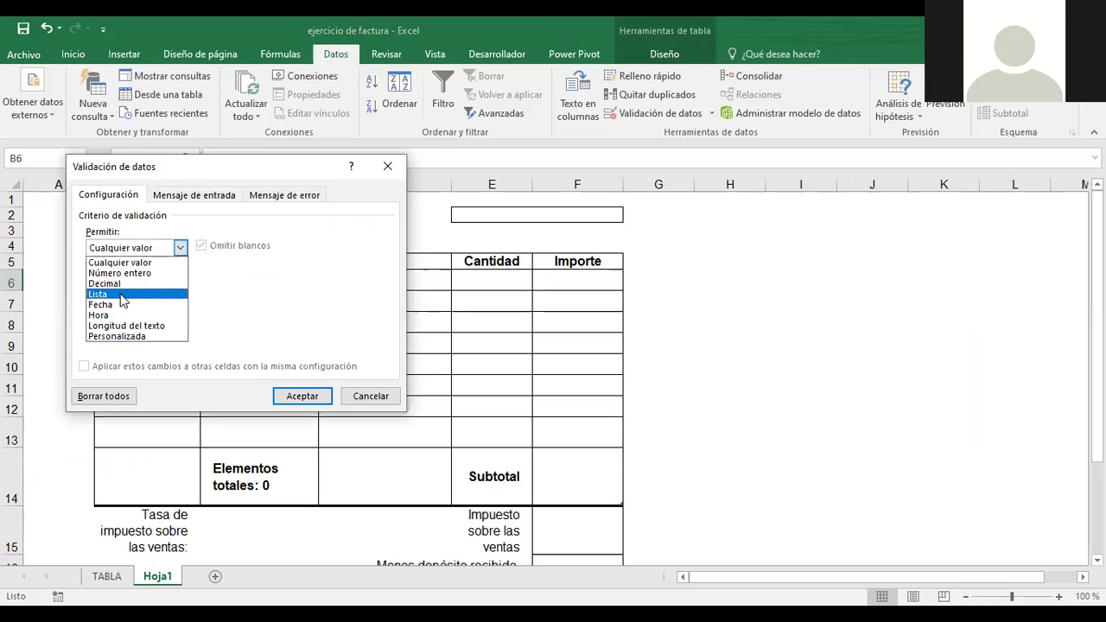
click(121, 296)
click(311, 315)
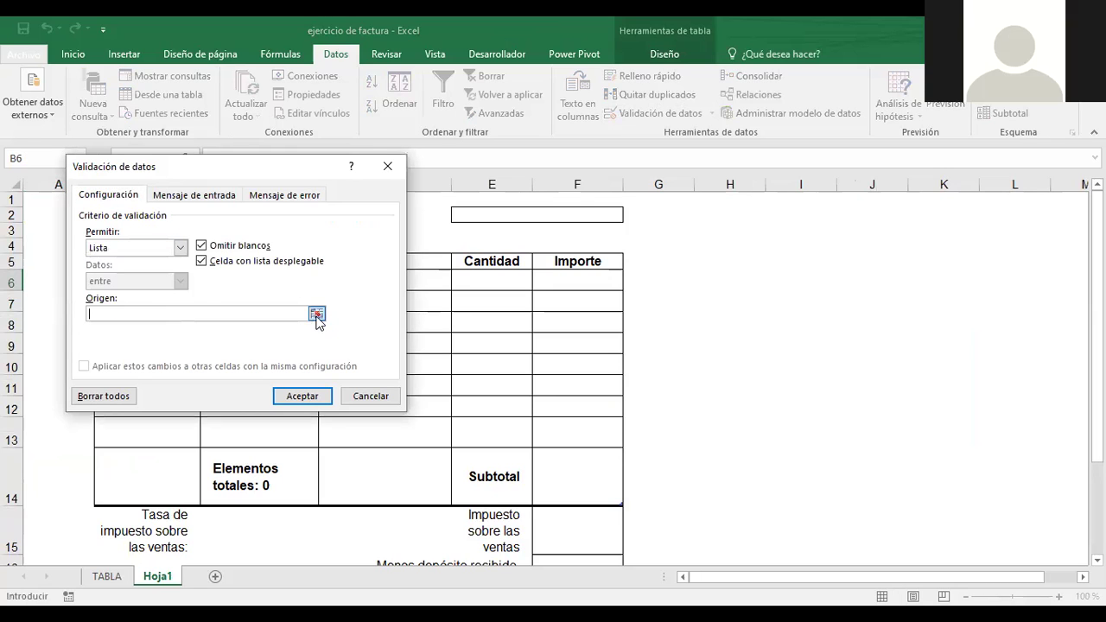
click(316, 314)
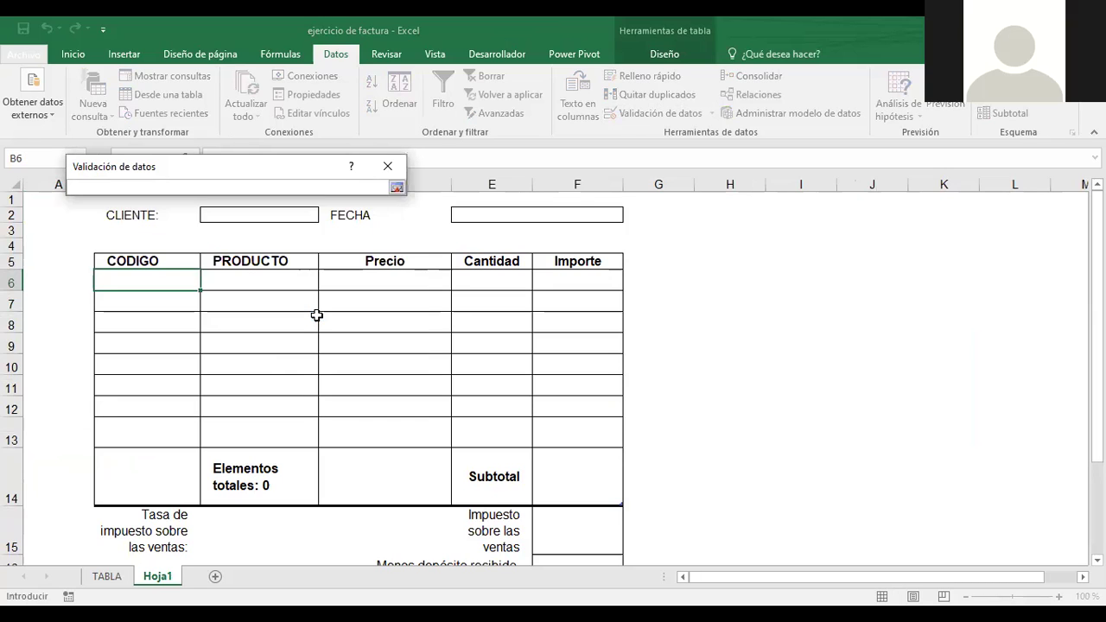
click(397, 187)
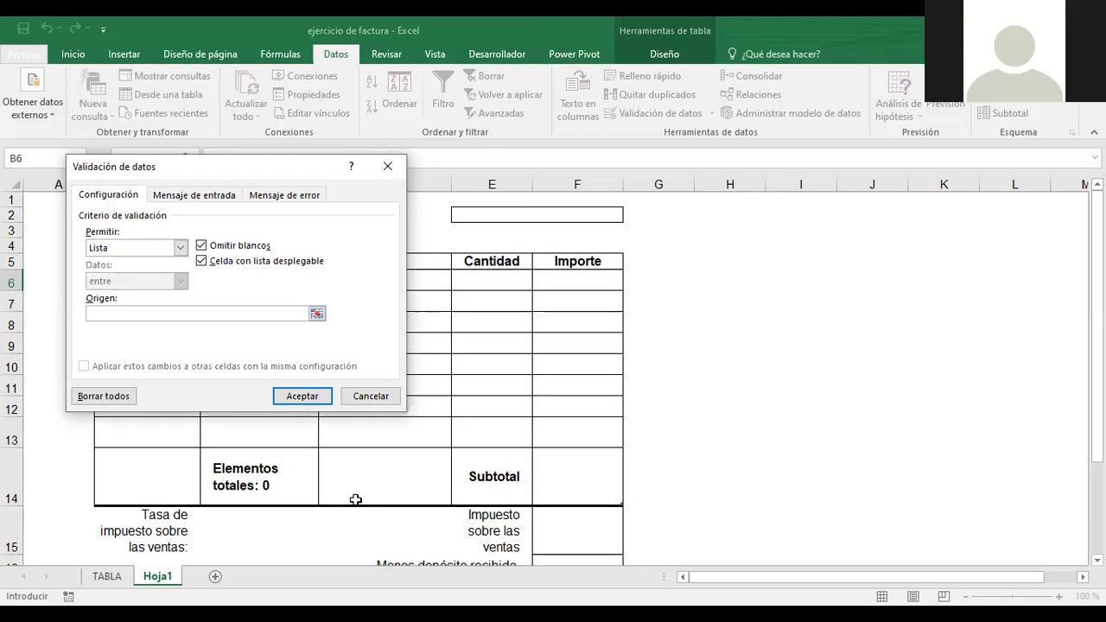
key(ctrl+Page_Up)
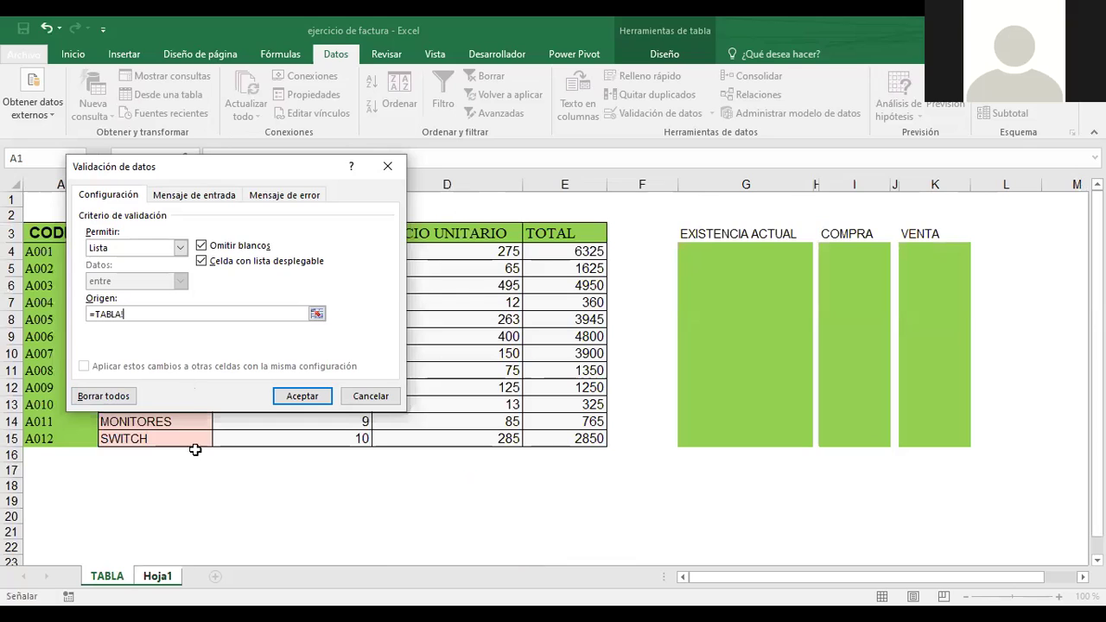
click(44, 250)
shift+click(45, 440)
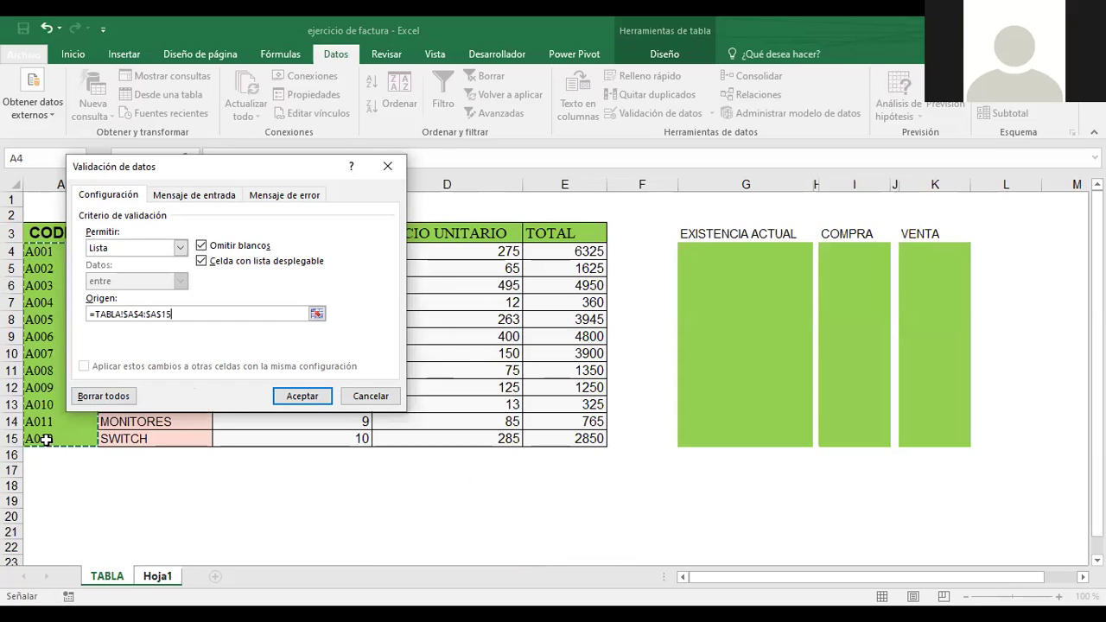
click(291, 397)
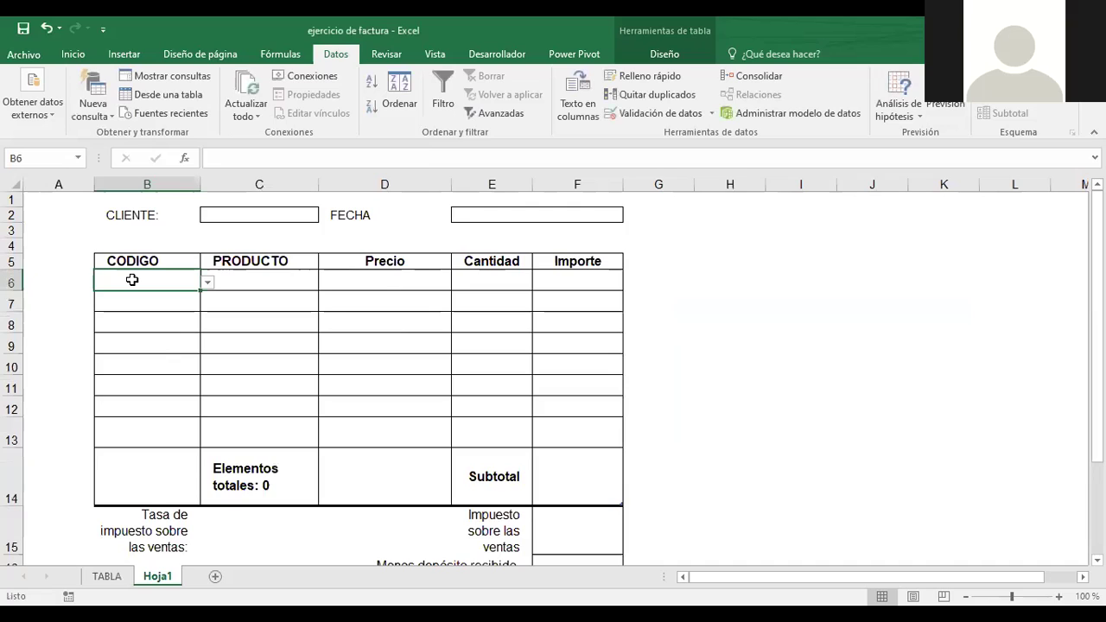
Try codes A003 and A009 from B6's dropdown, settling on A010
click(207, 285)
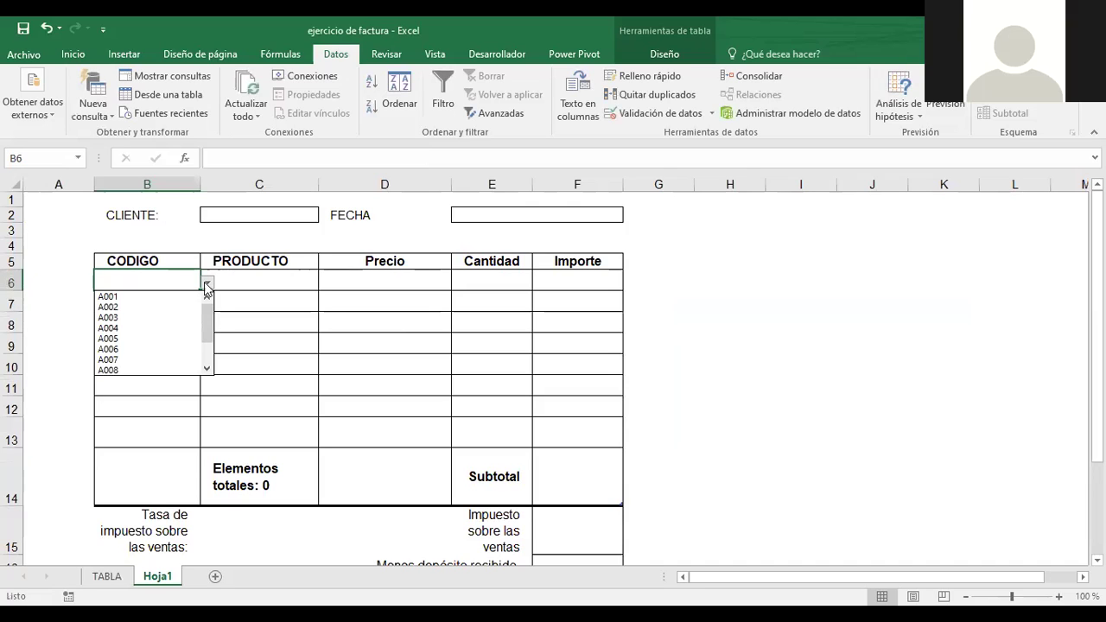
click(136, 318)
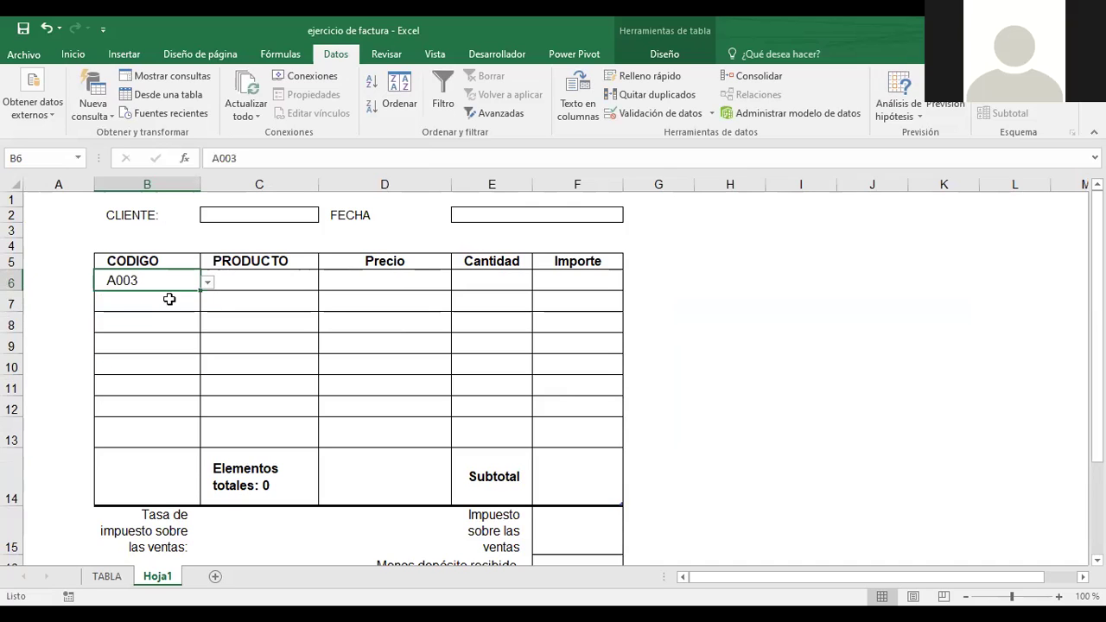
click(207, 284)
click(163, 359)
click(207, 285)
click(168, 355)
Try dragging B6's fill handle, then switch to the BUSCARV validation-list lesson in Firefox
drag(201, 291, 201, 291)
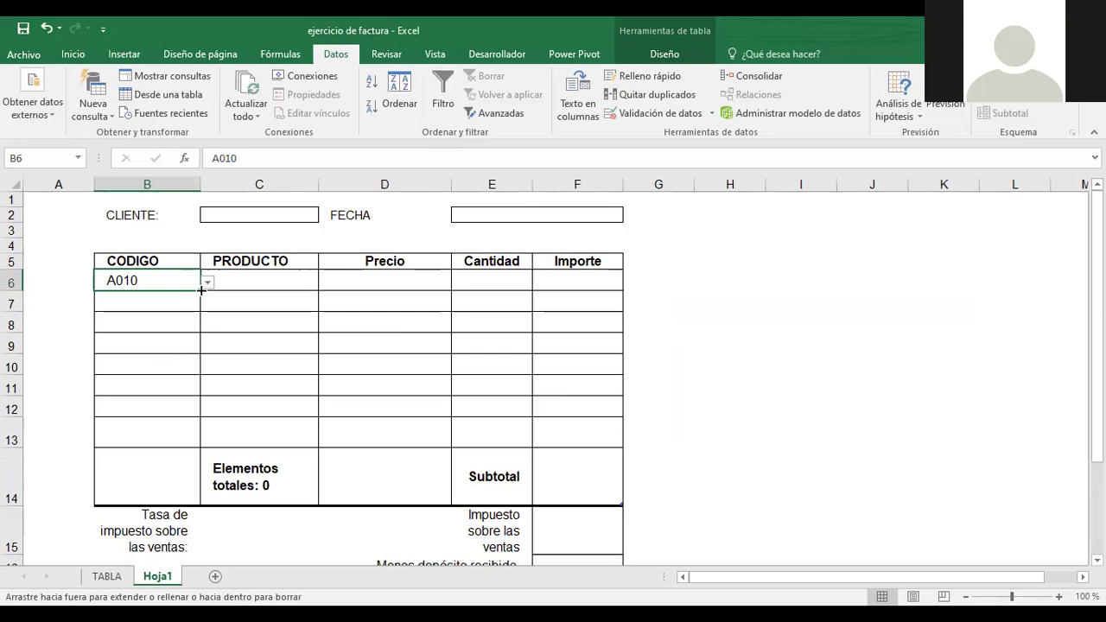
mouse_move(202, 291)
mouse_down()
mouse_move(190, 343)
mouse_move(195, 286)
mouse_up()
drag(195, 287, 194, 287)
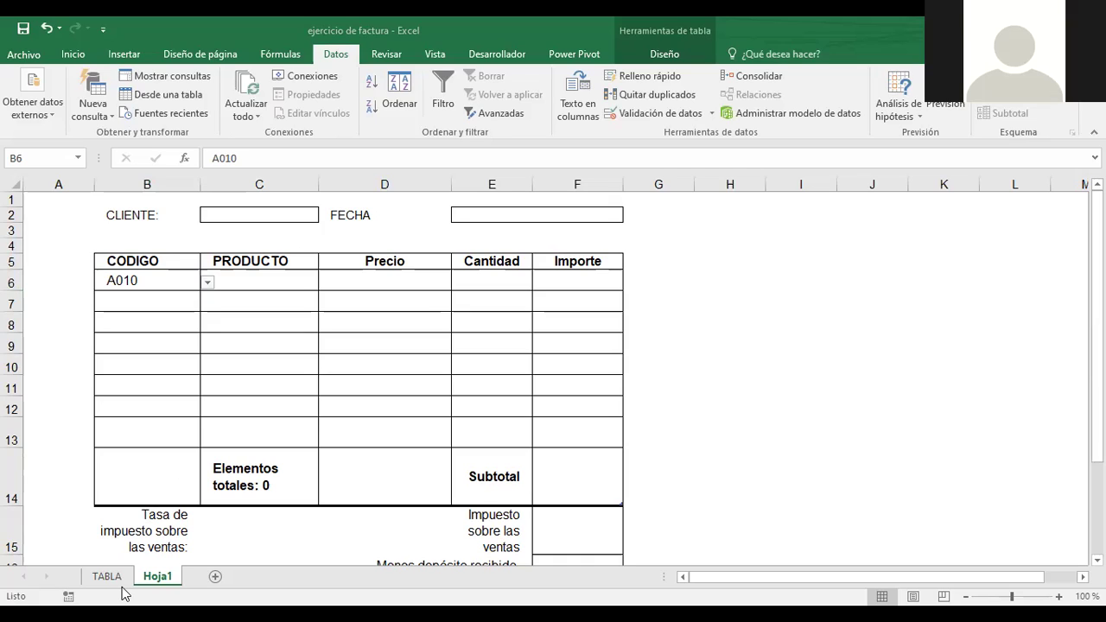
click(151, 279)
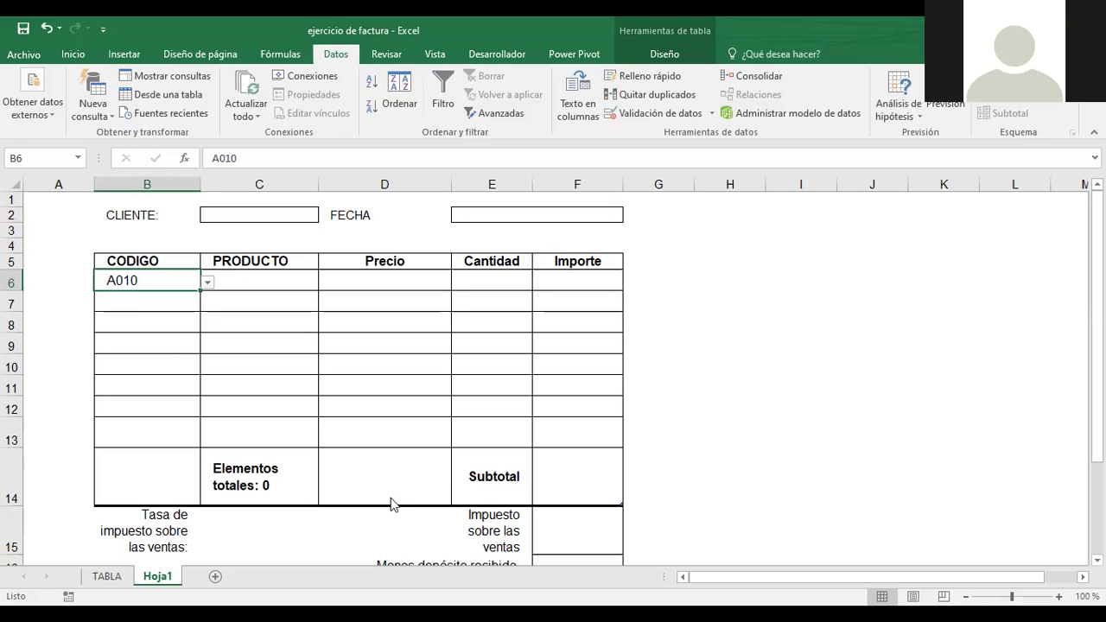
key(alt+Tab)
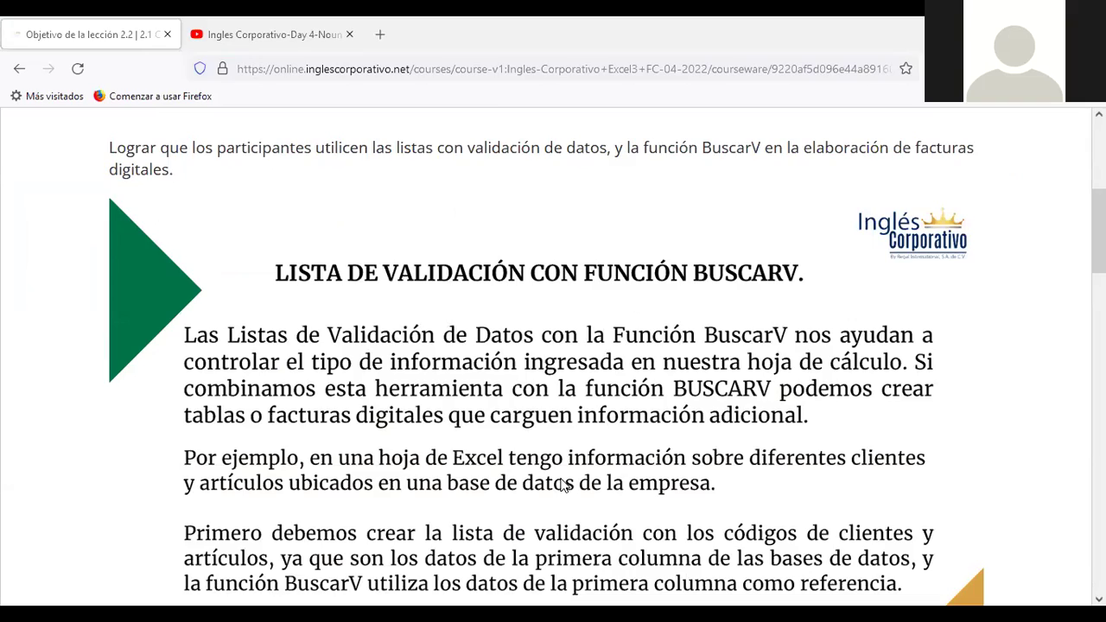
Go back from the lesson page to the Excel invoice workbook
key(alt+Tab)
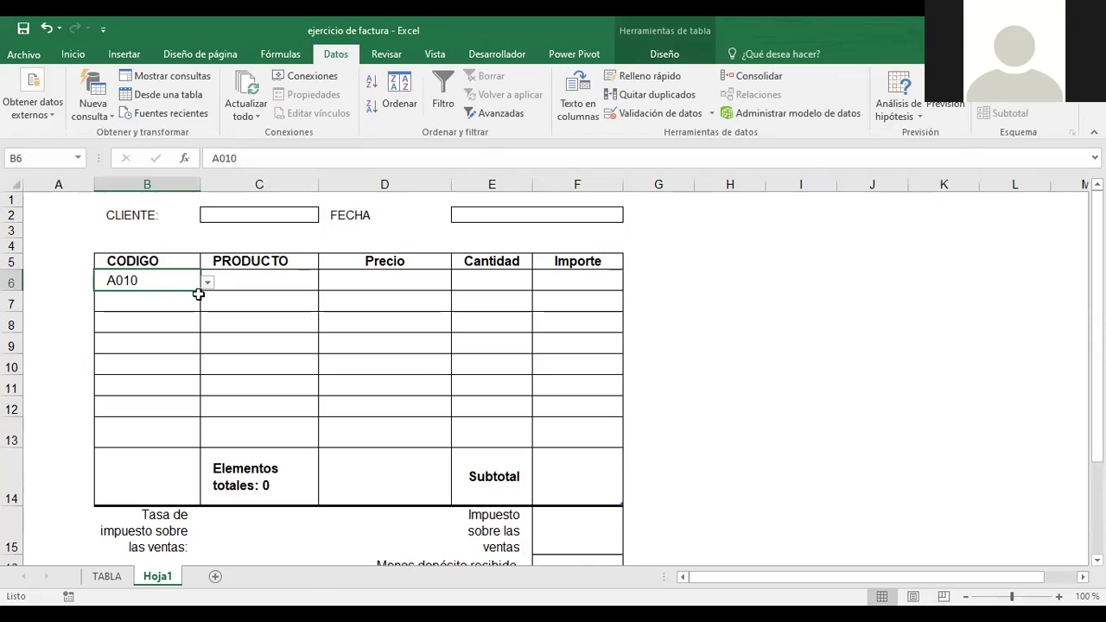
Drag B6's fill handle down to copy the code list into B7:B9
drag(198, 292, 198, 292)
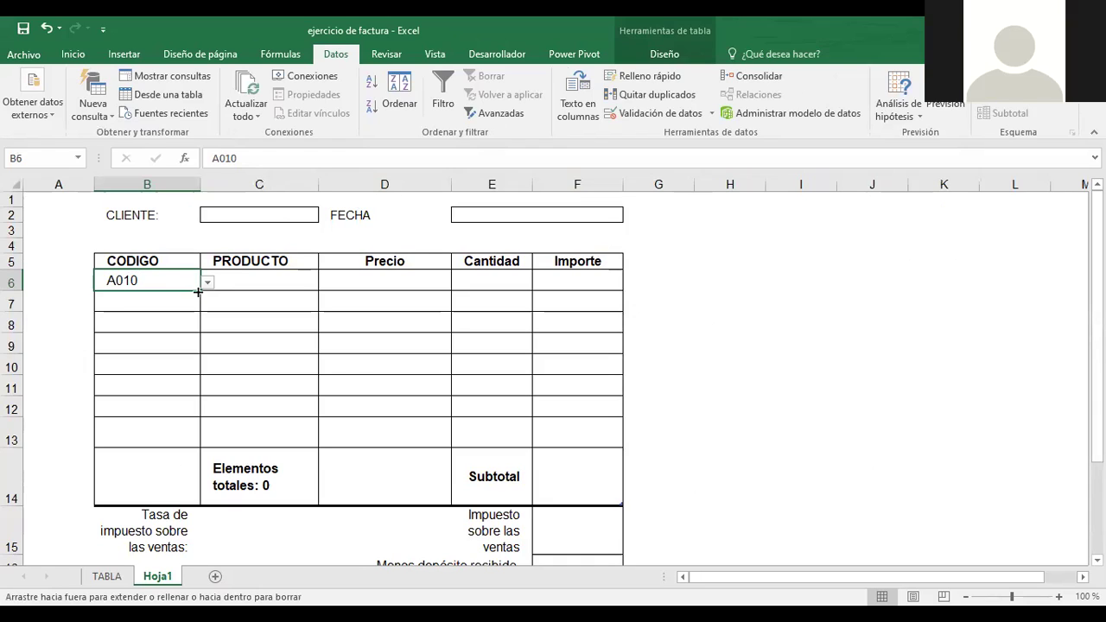
drag(198, 292, 198, 292)
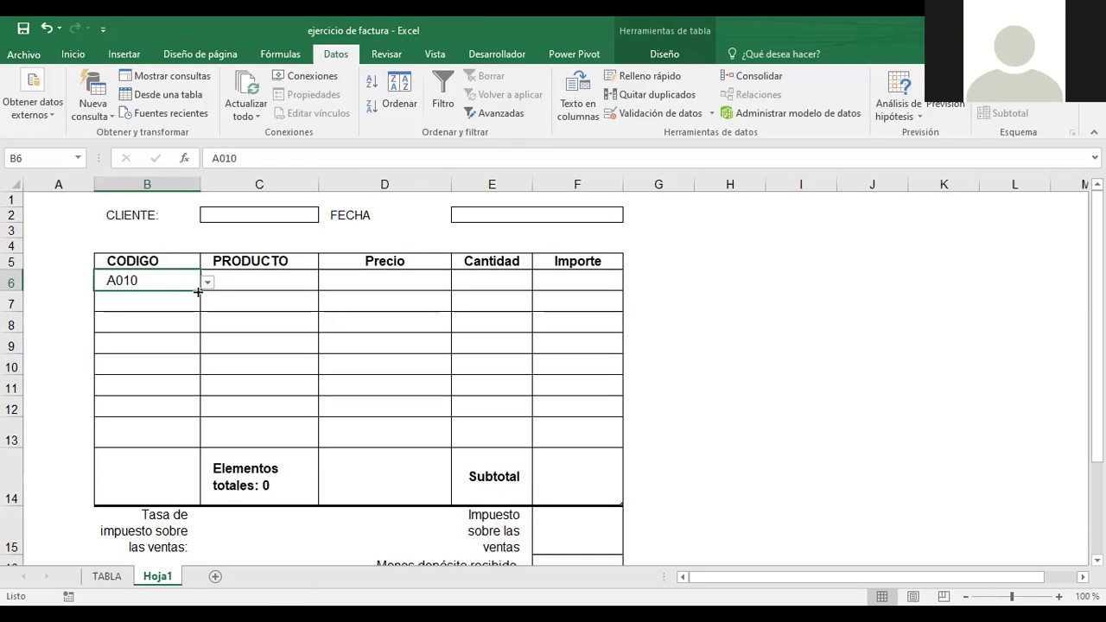
drag(198, 292, 188, 357)
click(225, 347)
click(141, 299)
click(150, 320)
click(138, 343)
Set B7, B8 and B9 to codes A005, A007 and A005 from their dropdowns
click(165, 306)
click(207, 303)
click(119, 315)
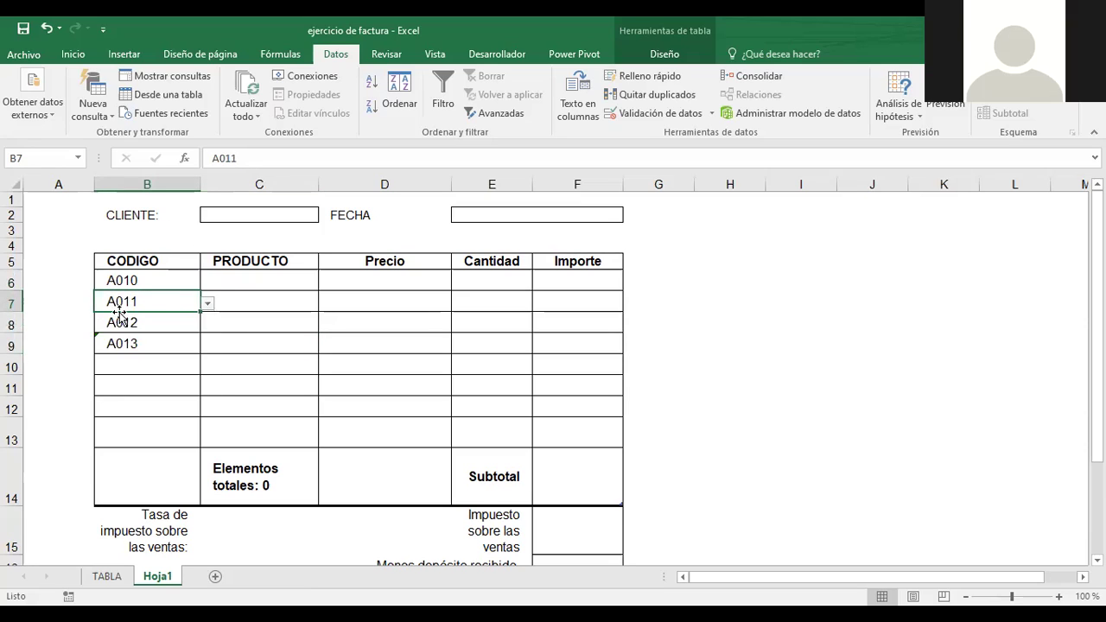
click(163, 329)
click(209, 324)
click(140, 359)
click(190, 343)
click(207, 345)
click(131, 401)
Reopen B6's code list and dismiss it, keeping A010
click(257, 299)
click(130, 278)
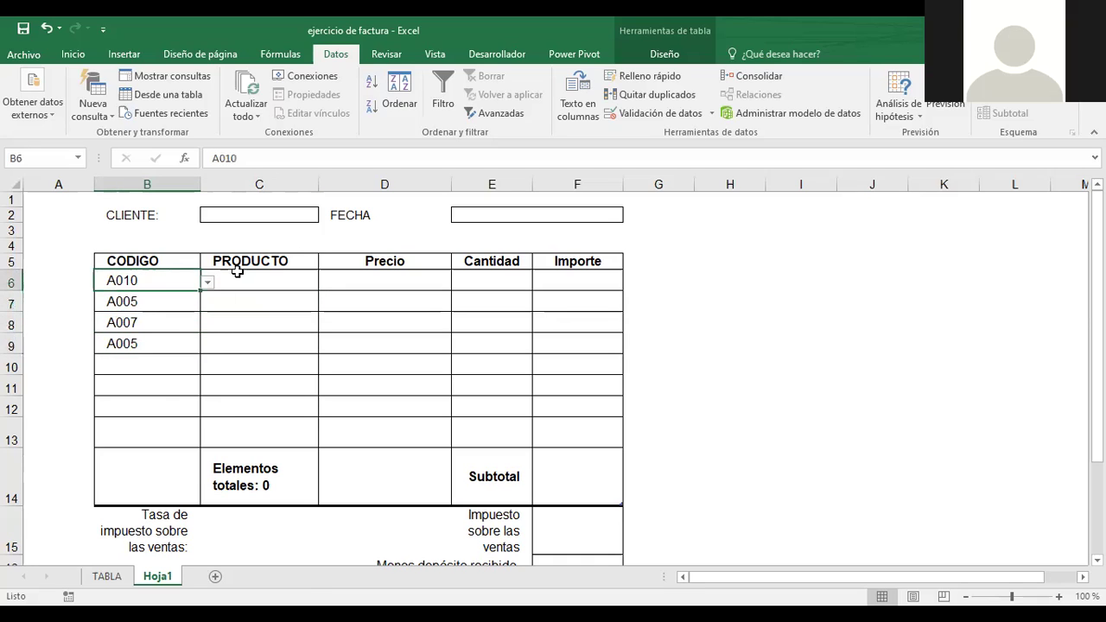
click(209, 283)
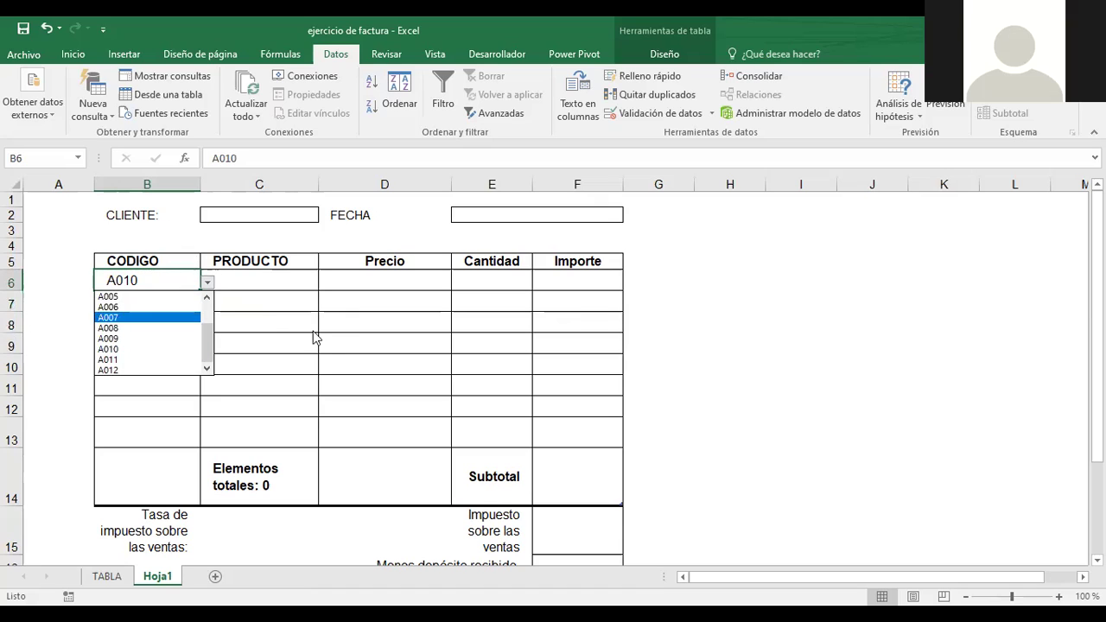
key(Escape)
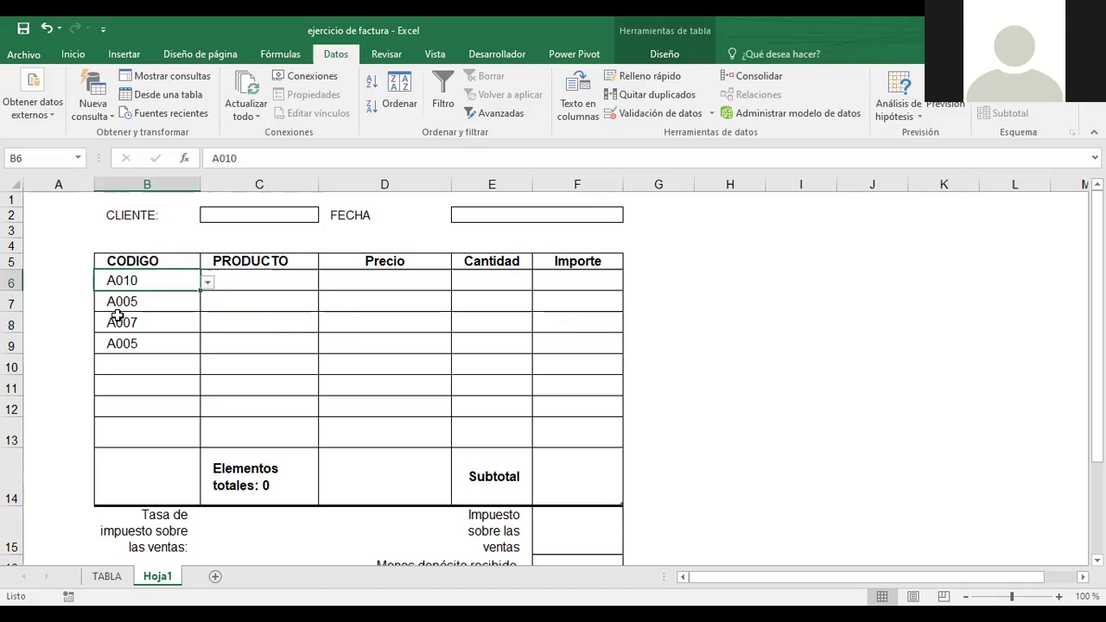
Review the Validación de datos settings for B6 and B7, cancelling without changes
click(678, 115)
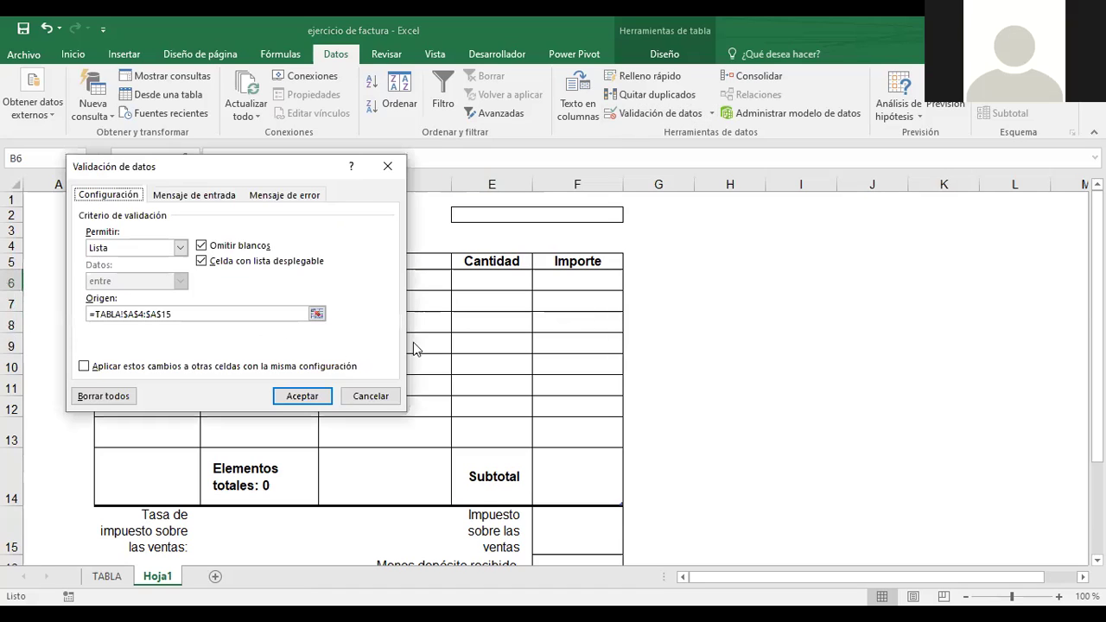
click(369, 397)
click(156, 298)
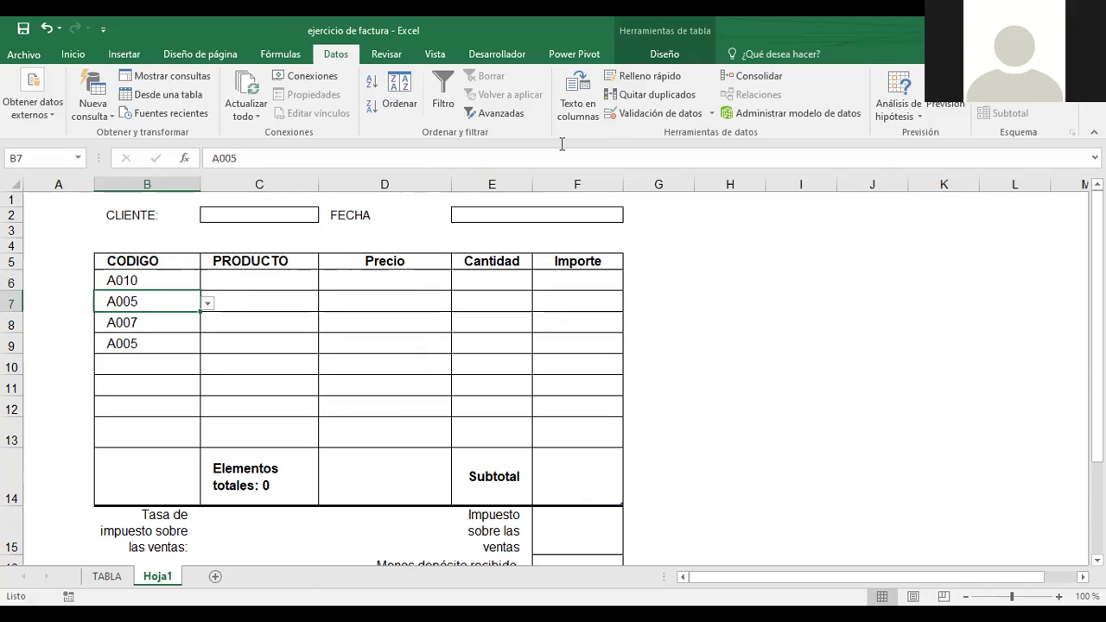
click(665, 117)
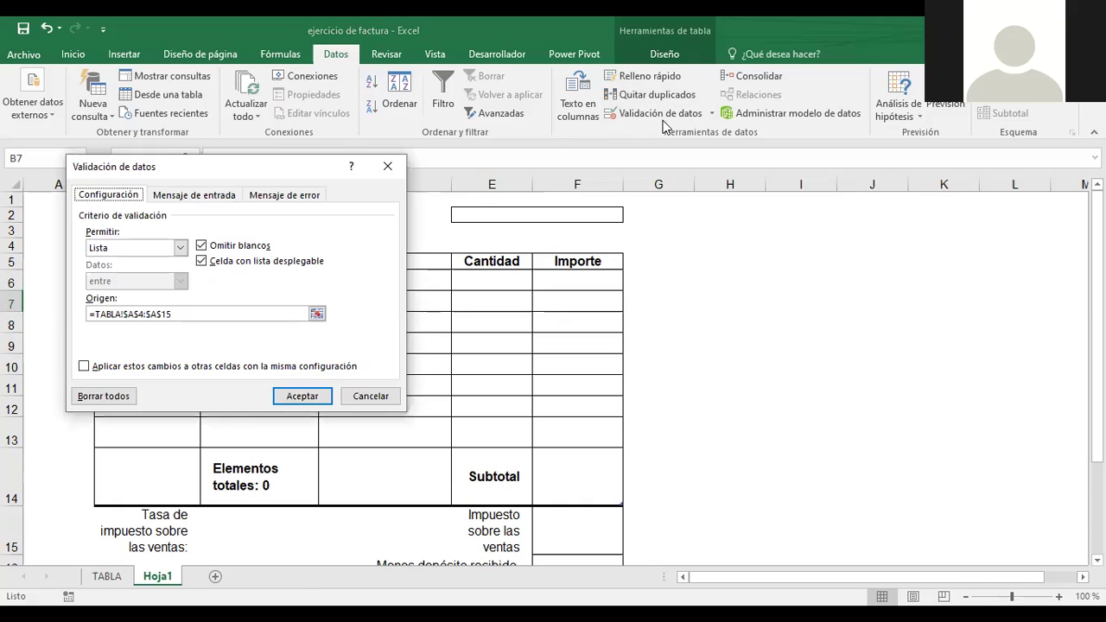
click(370, 396)
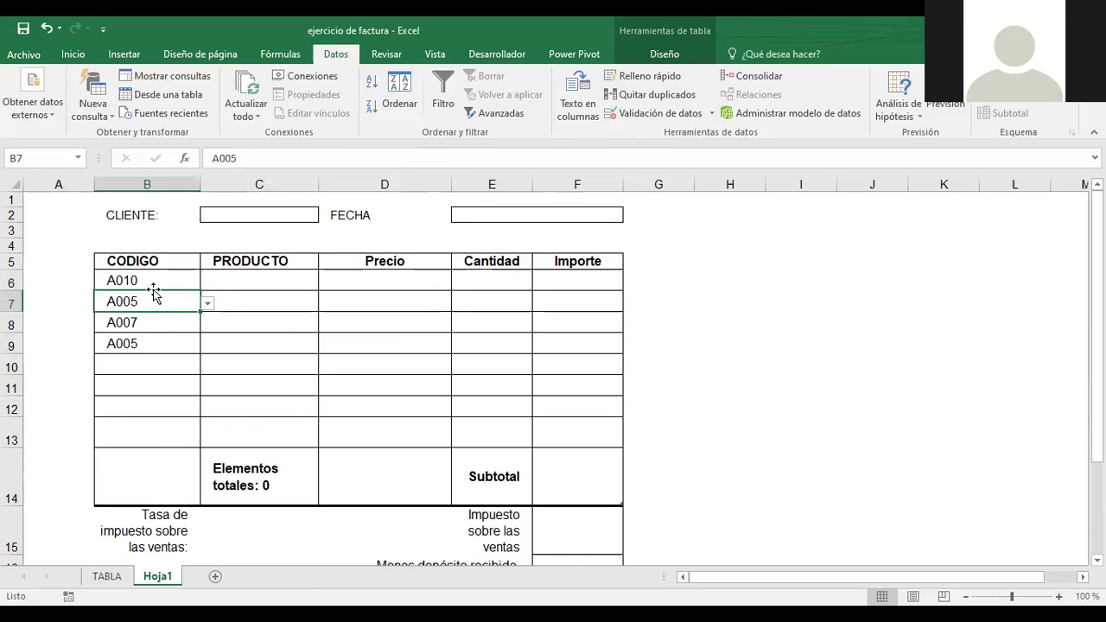
click(155, 284)
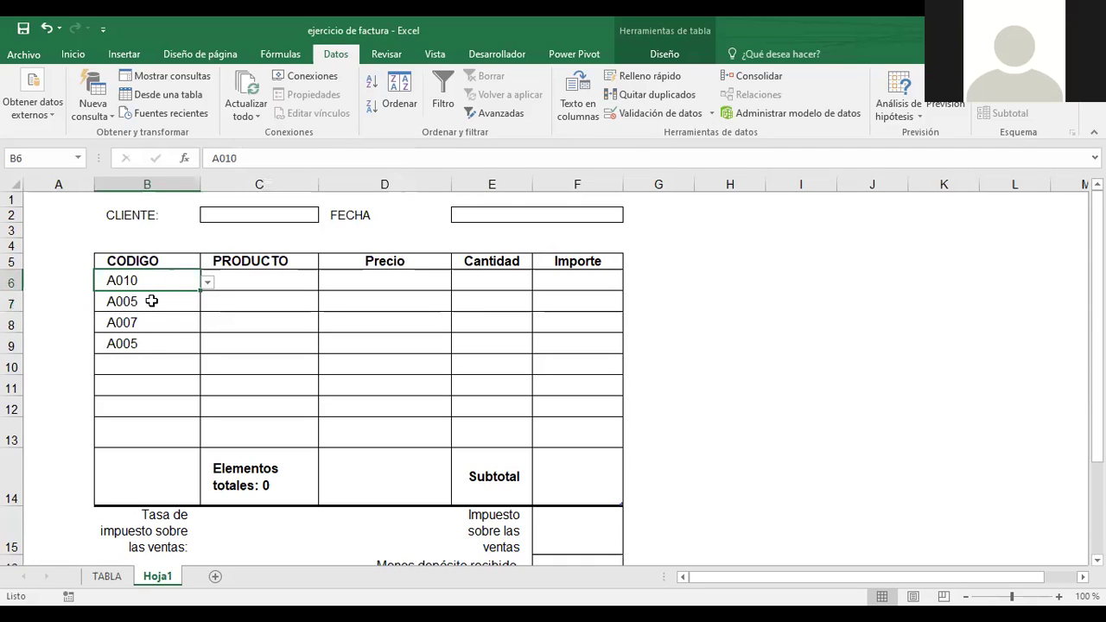
Delete codes A005, A007 and A005 from B7, B8 and B9
click(151, 300)
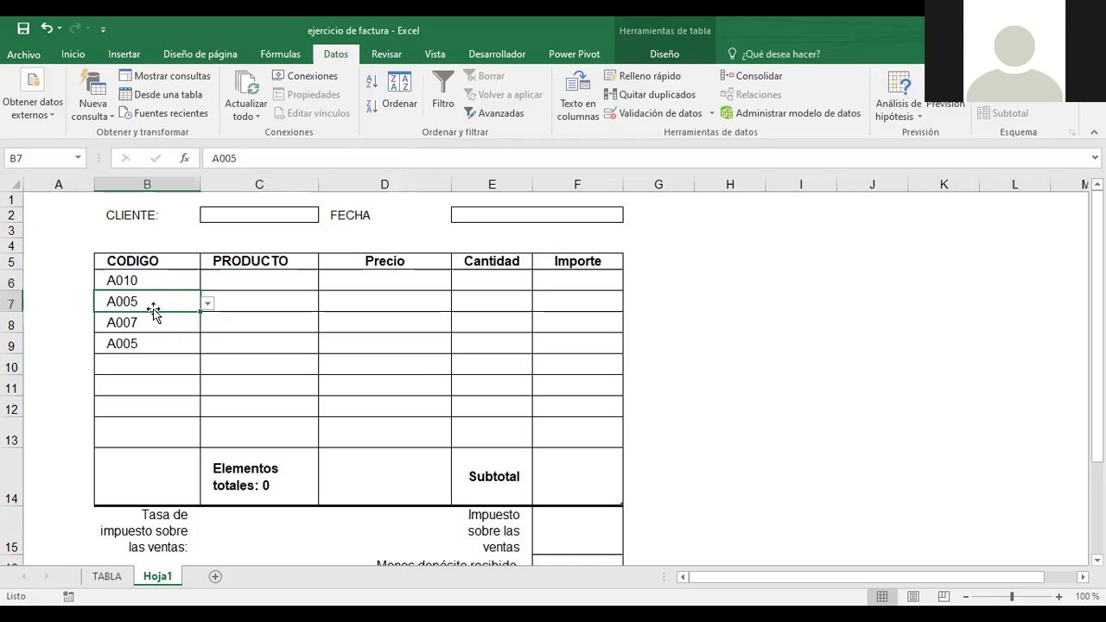
key(Delete)
click(153, 318)
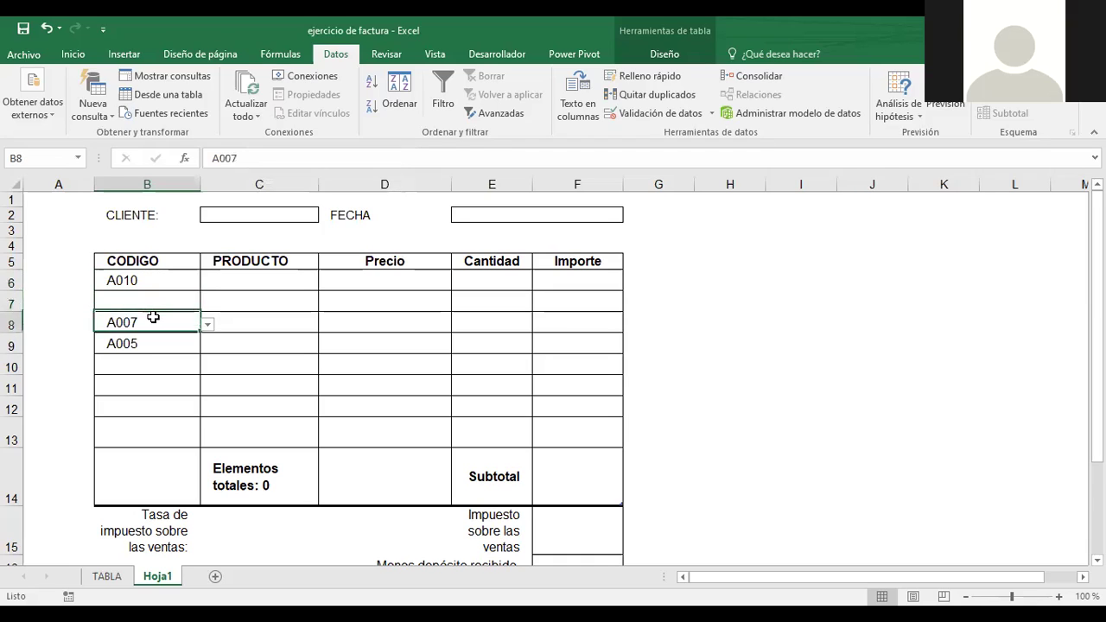
key(Delete)
click(141, 343)
key(Delete)
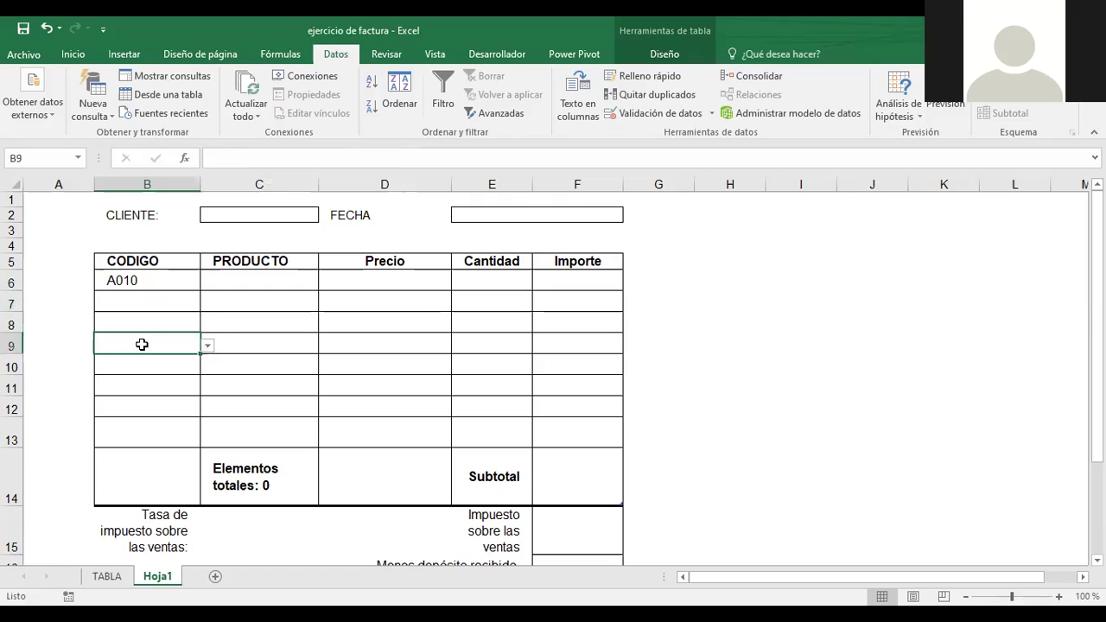
click(169, 285)
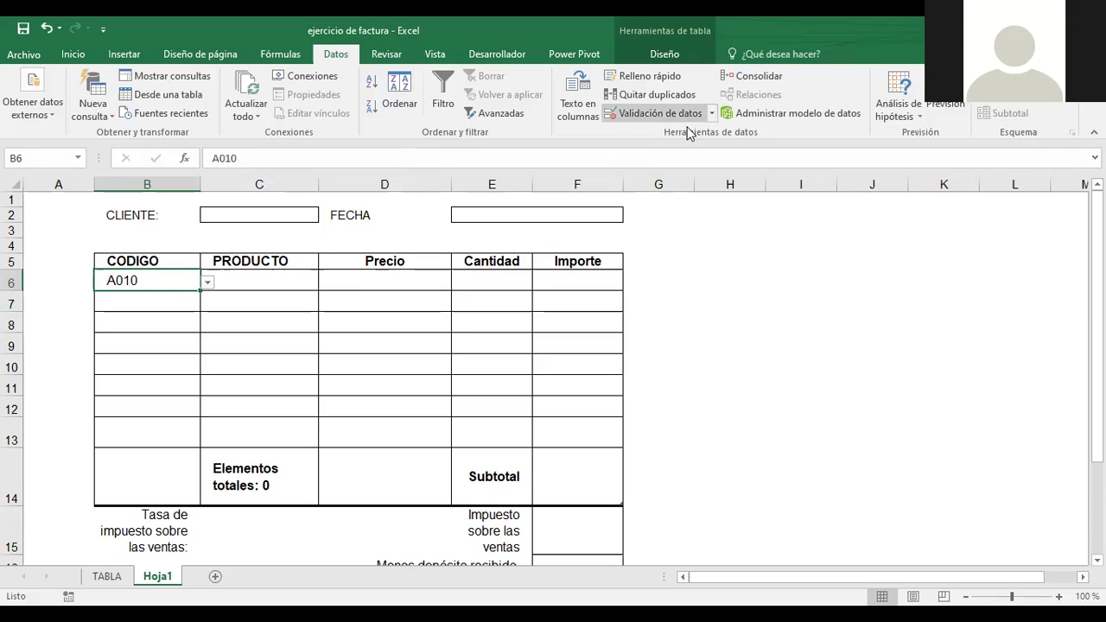
Extend B6's code-list validation to all cells sharing the same settings, B6 through B13
click(712, 113)
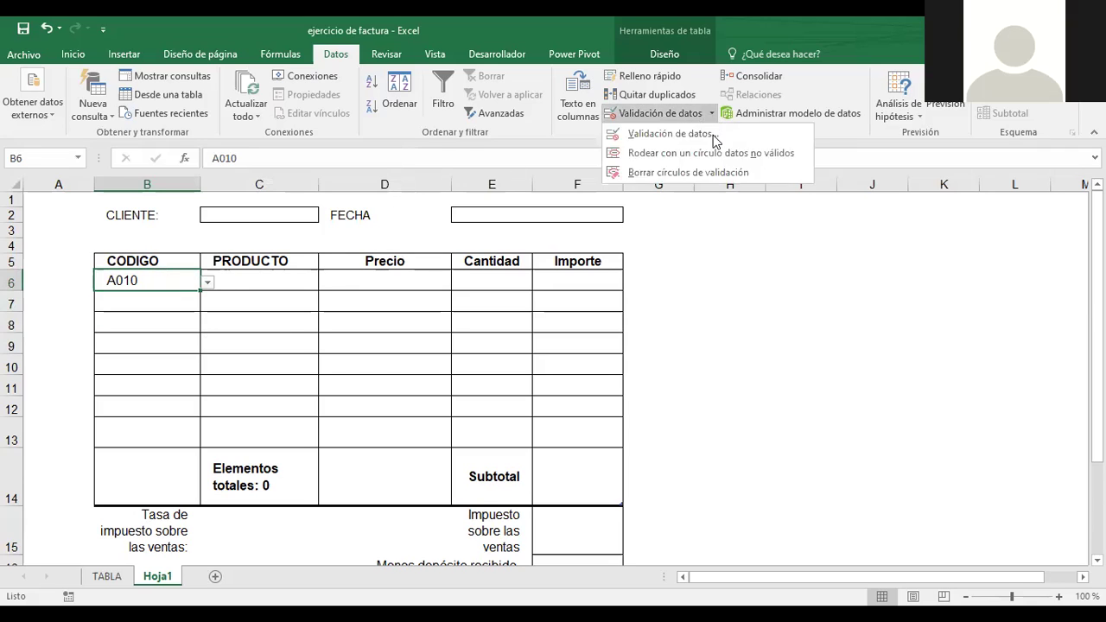
click(640, 134)
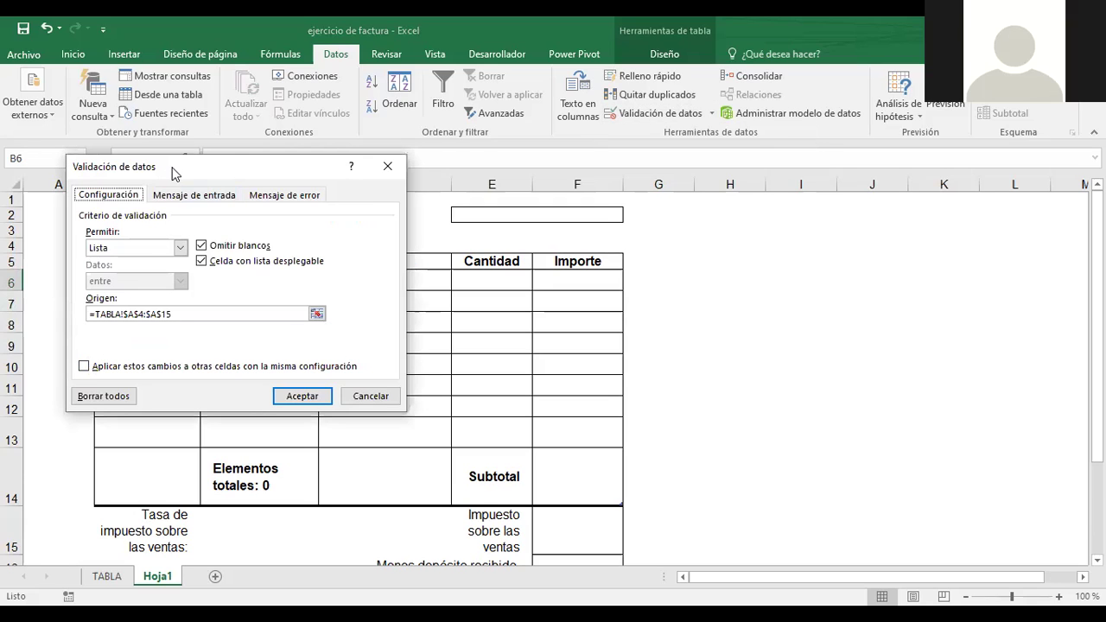
drag(172, 173, 413, 169)
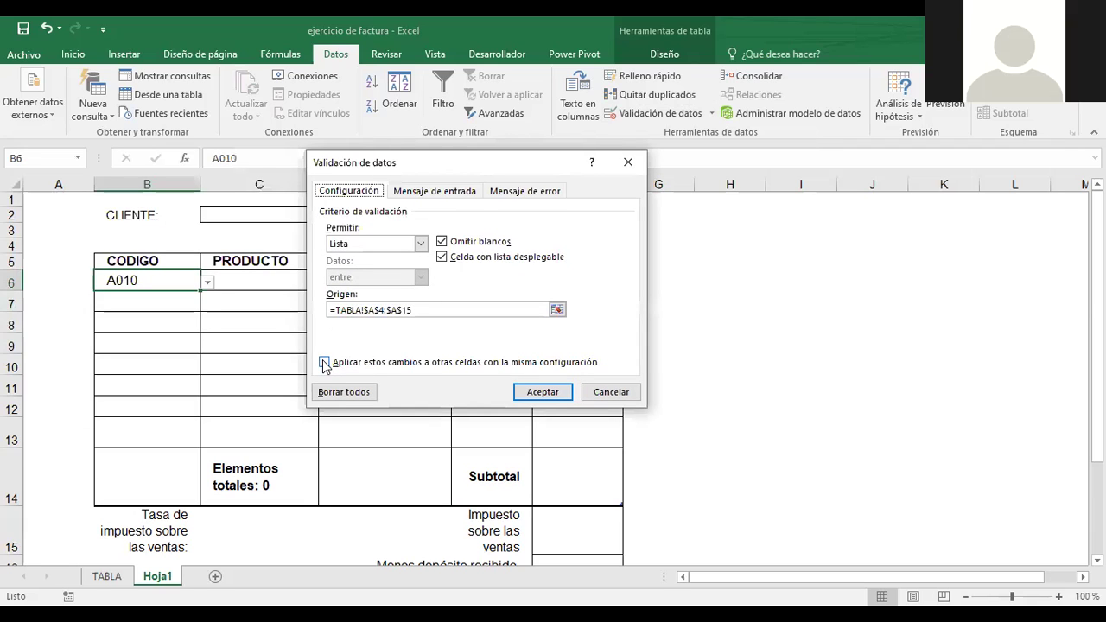
click(324, 362)
click(543, 391)
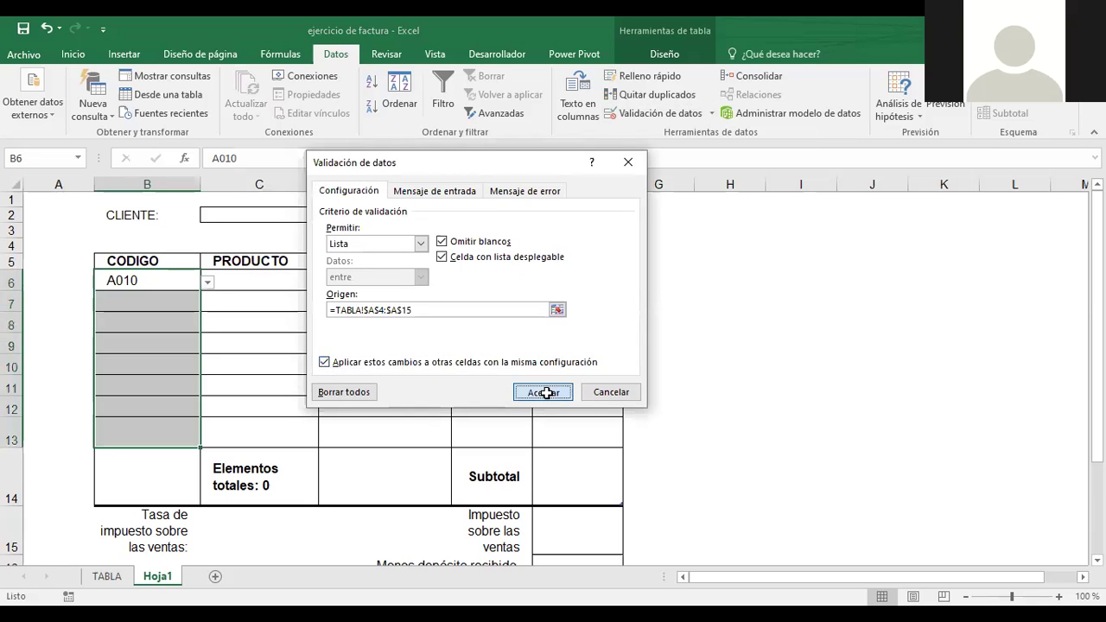
Test B7's product-code dropdown without choosing a code, then select C6
click(116, 316)
click(155, 295)
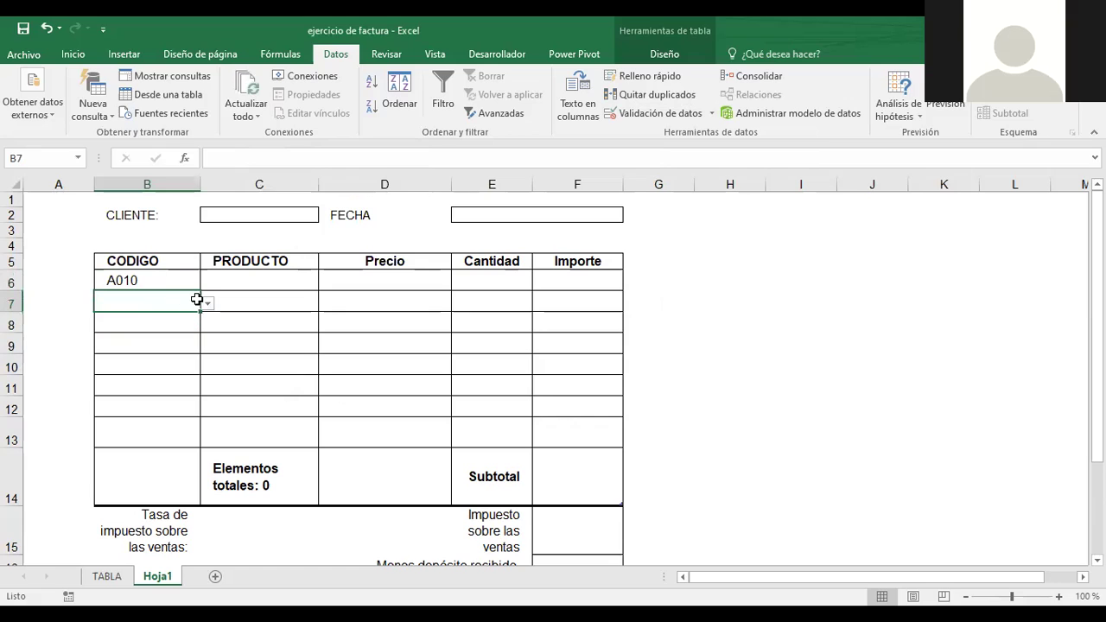
click(208, 305)
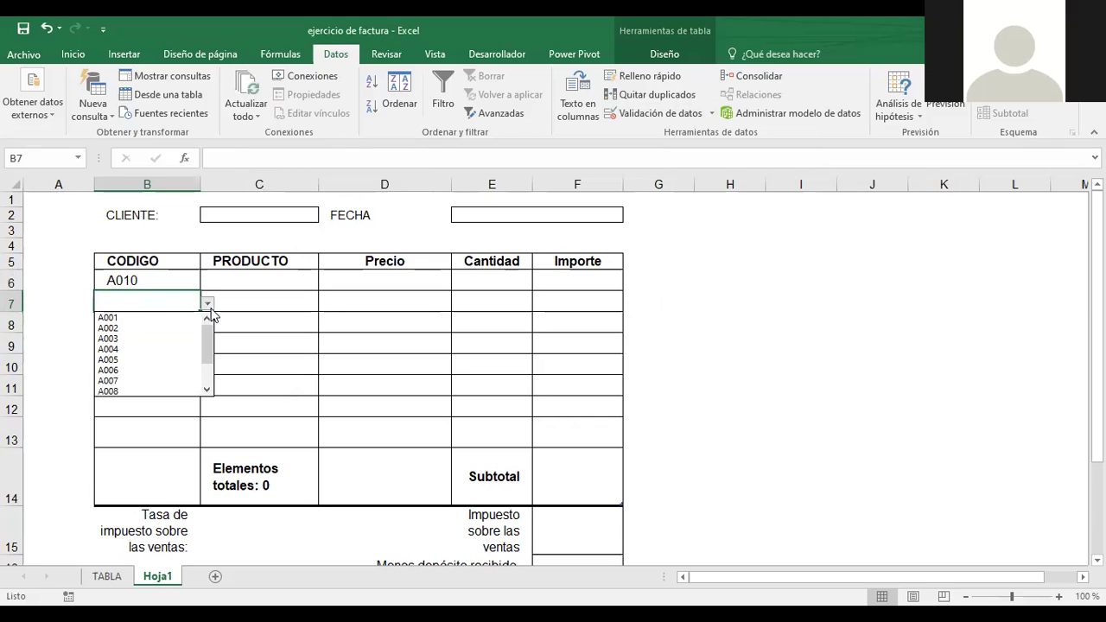
click(135, 401)
click(136, 401)
click(258, 277)
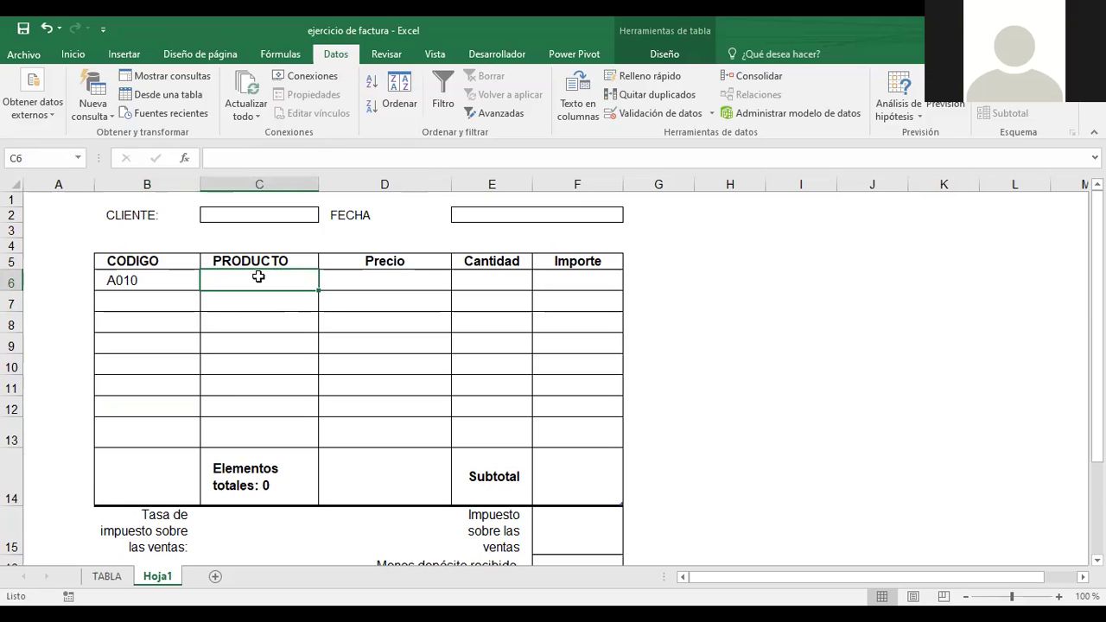
Enter =buscarv(b6; in C6 with TABLA range A3:E15, triggering the too-few-arguments warning
text(=)
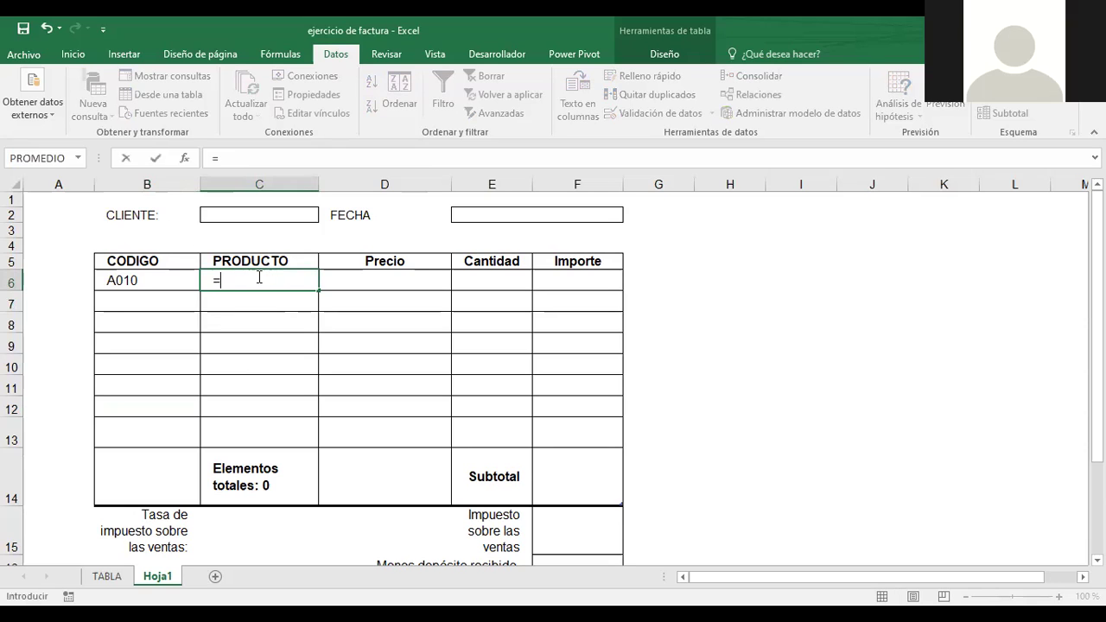
text(buscar)
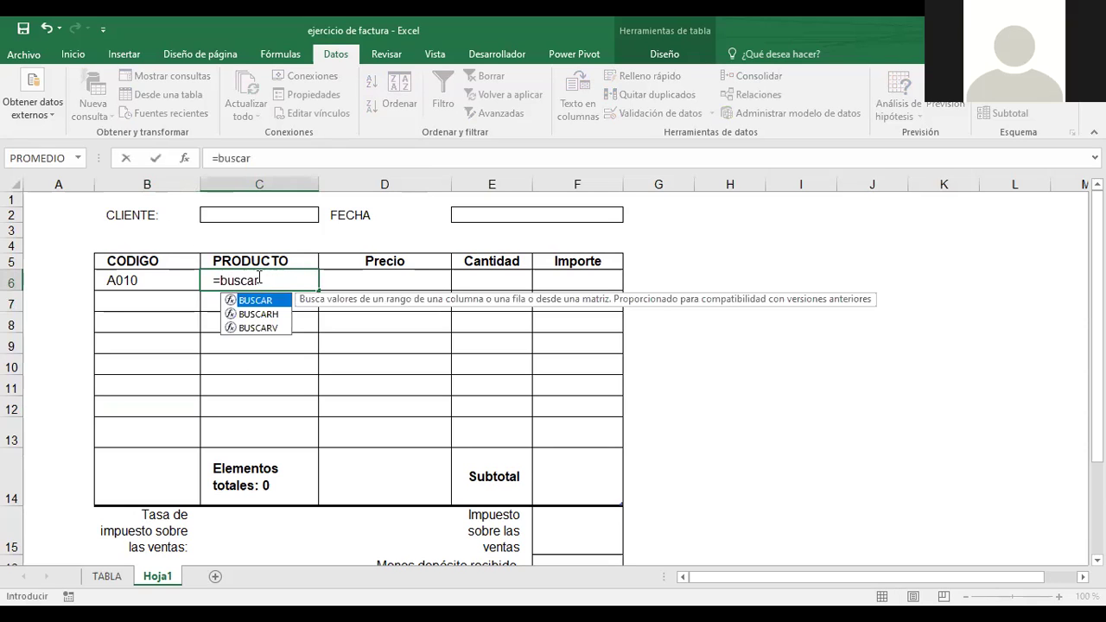
text(v)
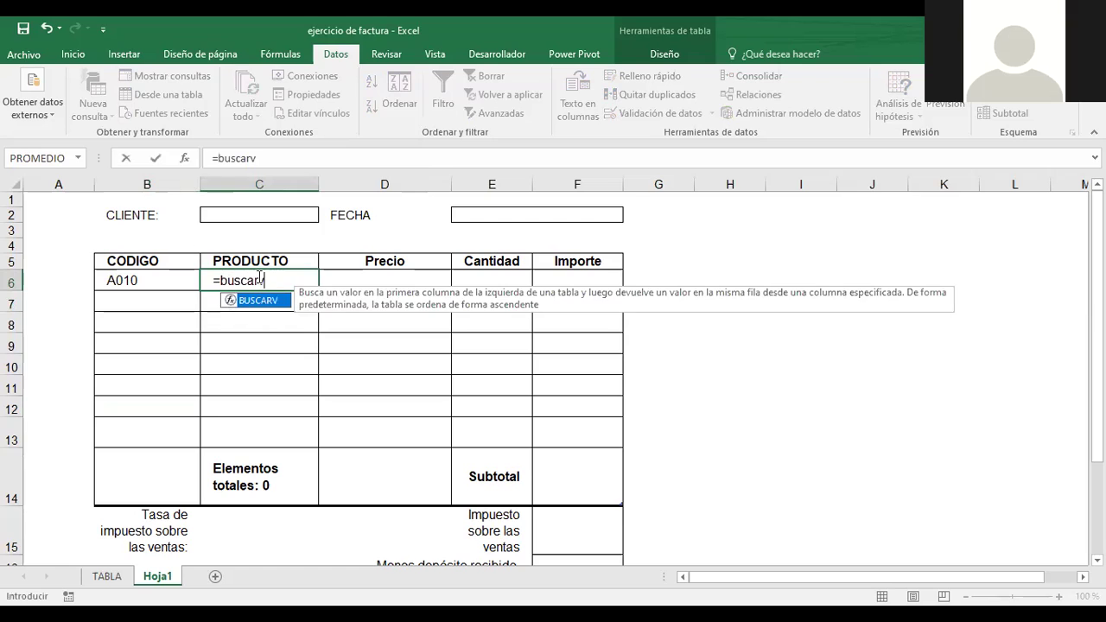
text(()
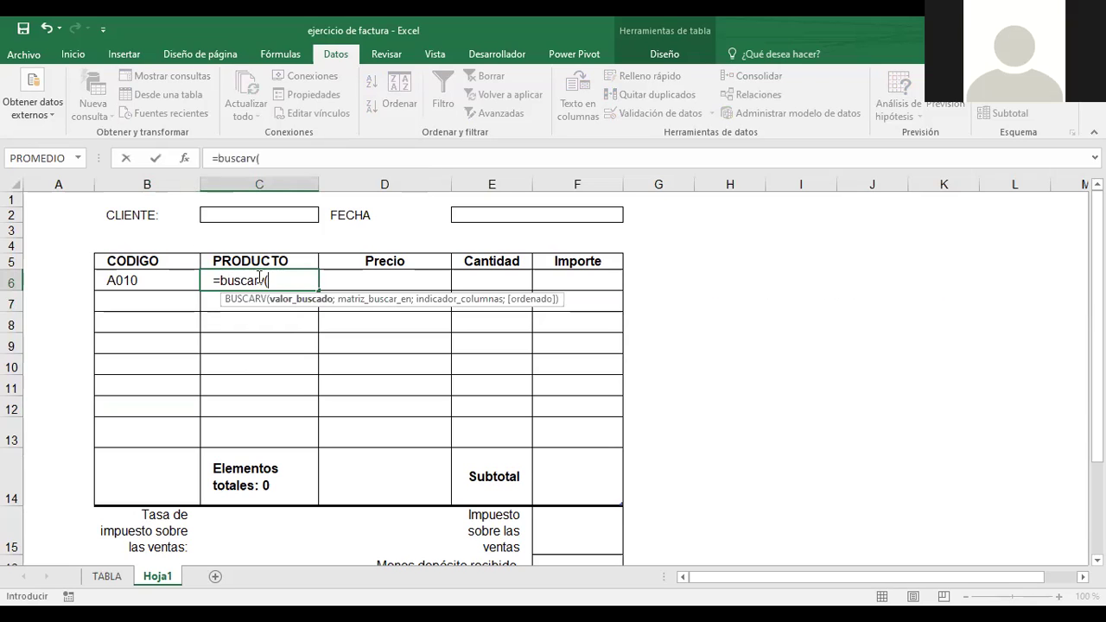
text(b6)
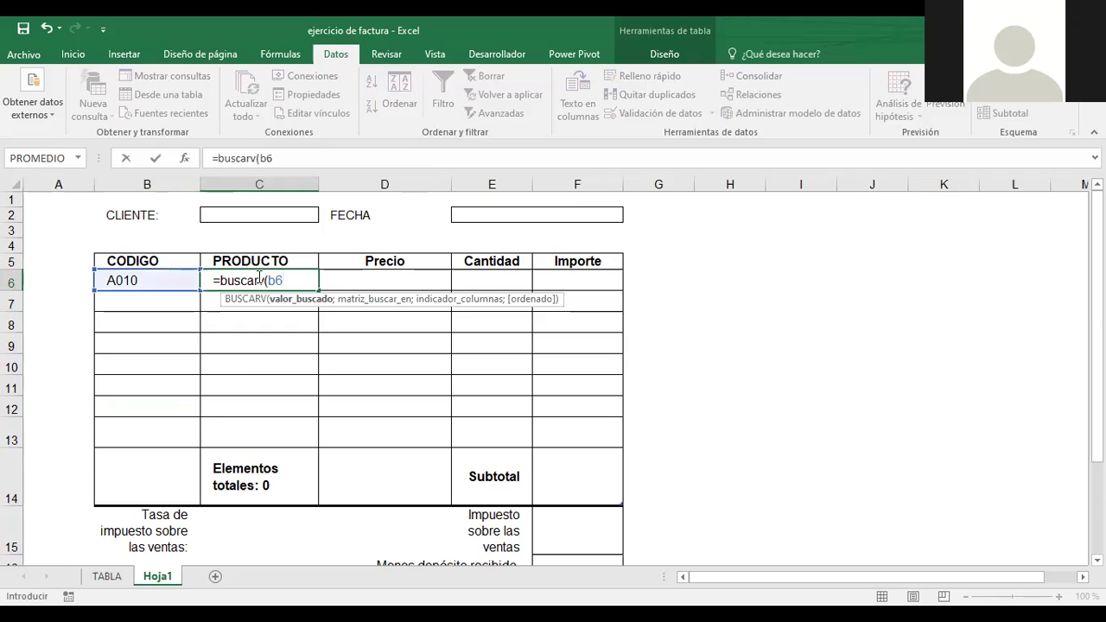
text(;)
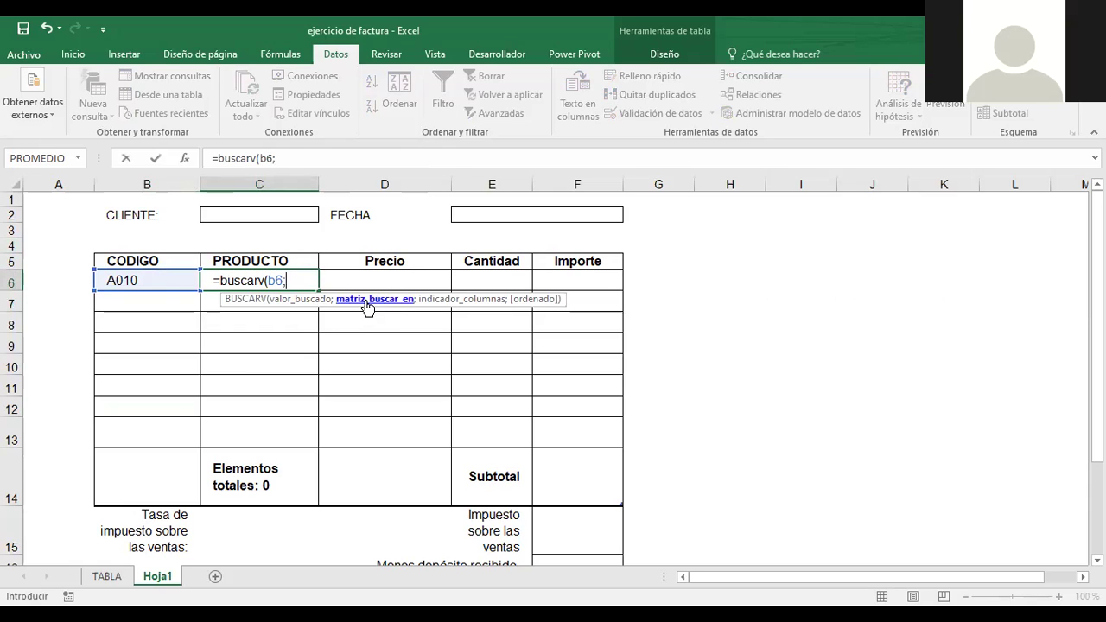
key(ctrl+Page_Up)
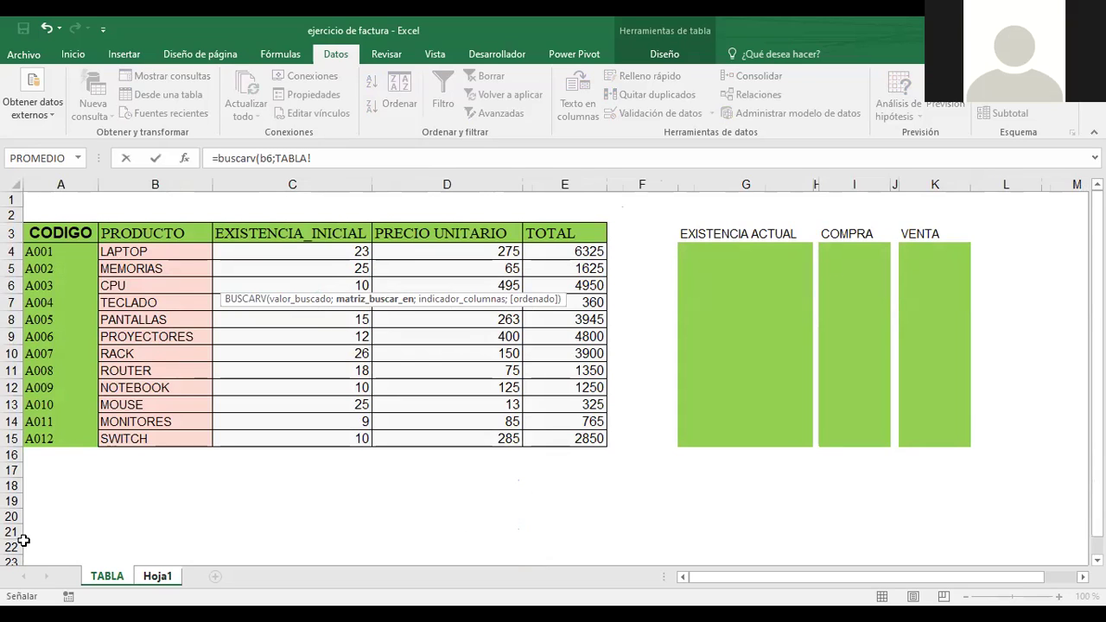
click(49, 233)
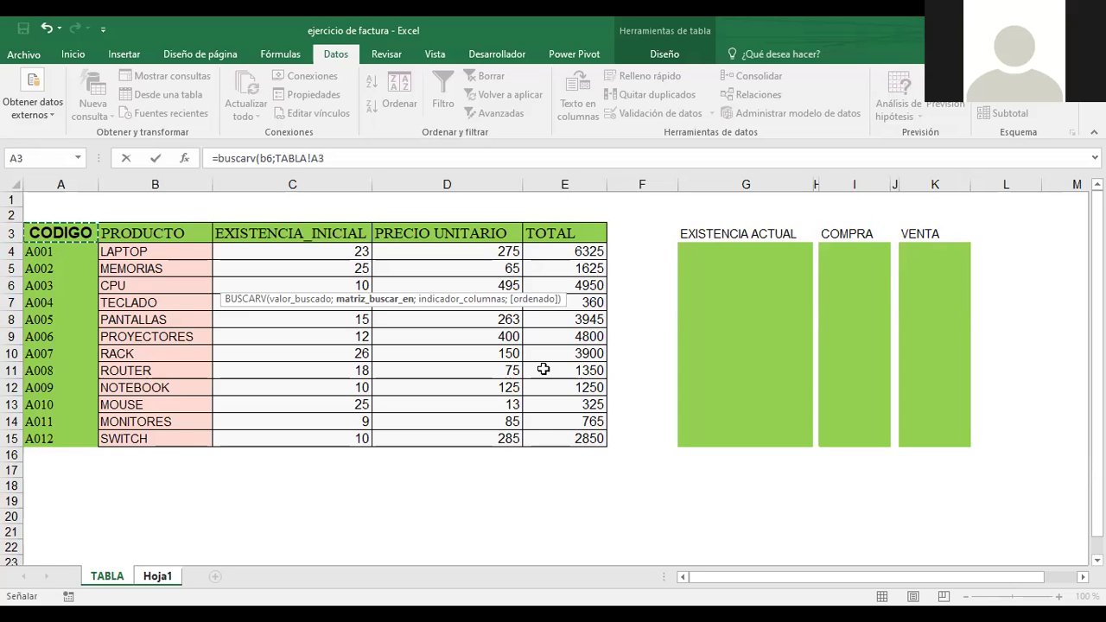
shift+click(545, 438)
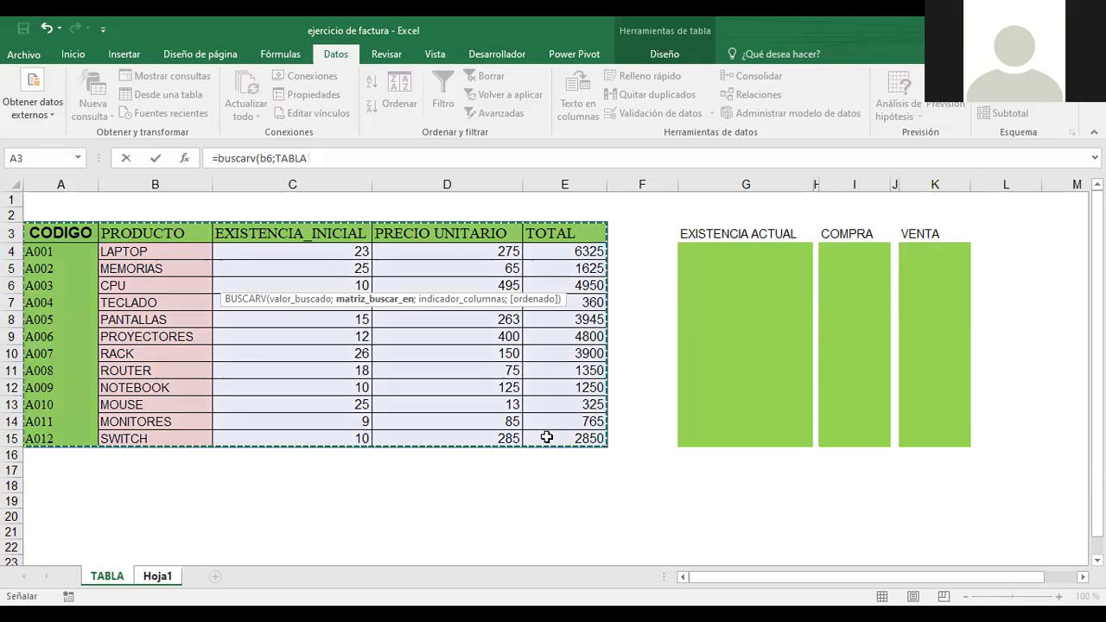
key(Return)
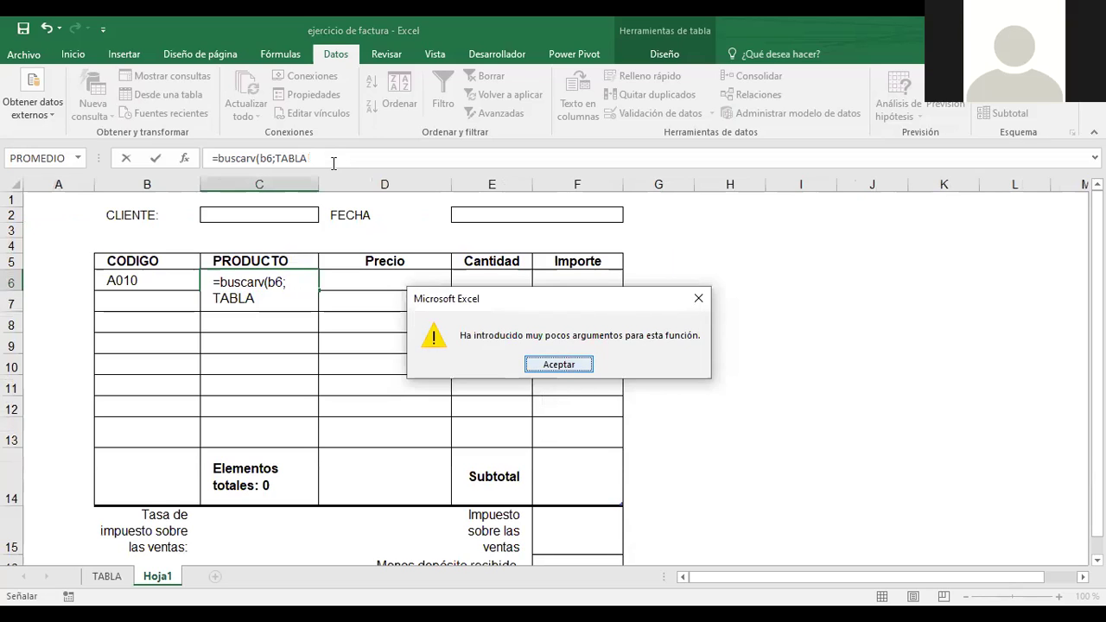
Finish C6 as =BUSCARV(B6;TABLA;2;FALSO) so code A010 returns MOUSE
key(Return)
text(;2)
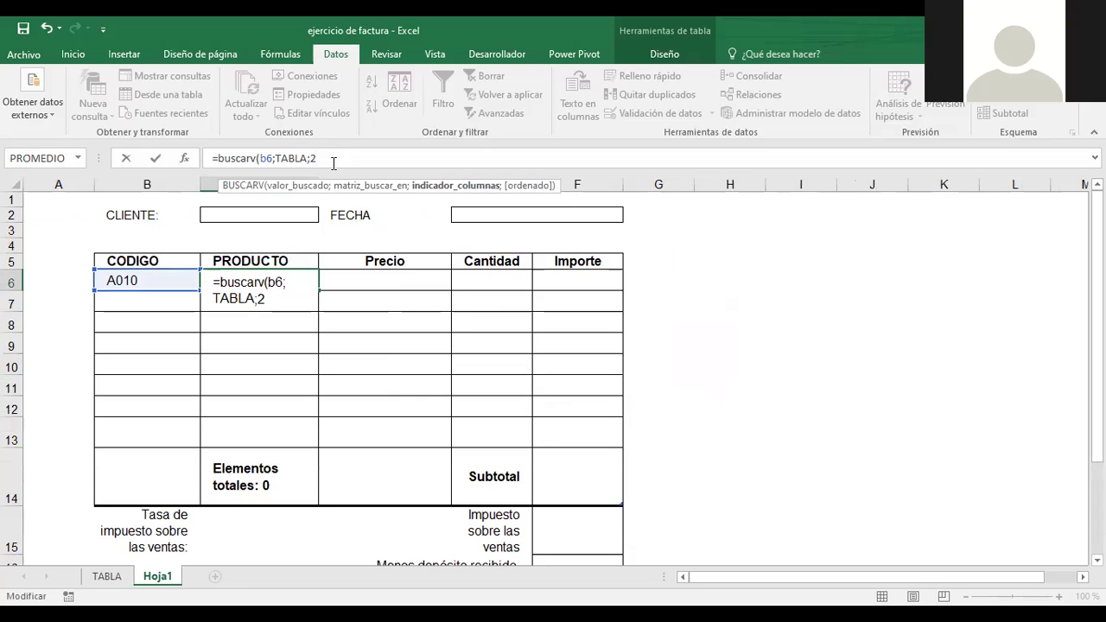
text(;)
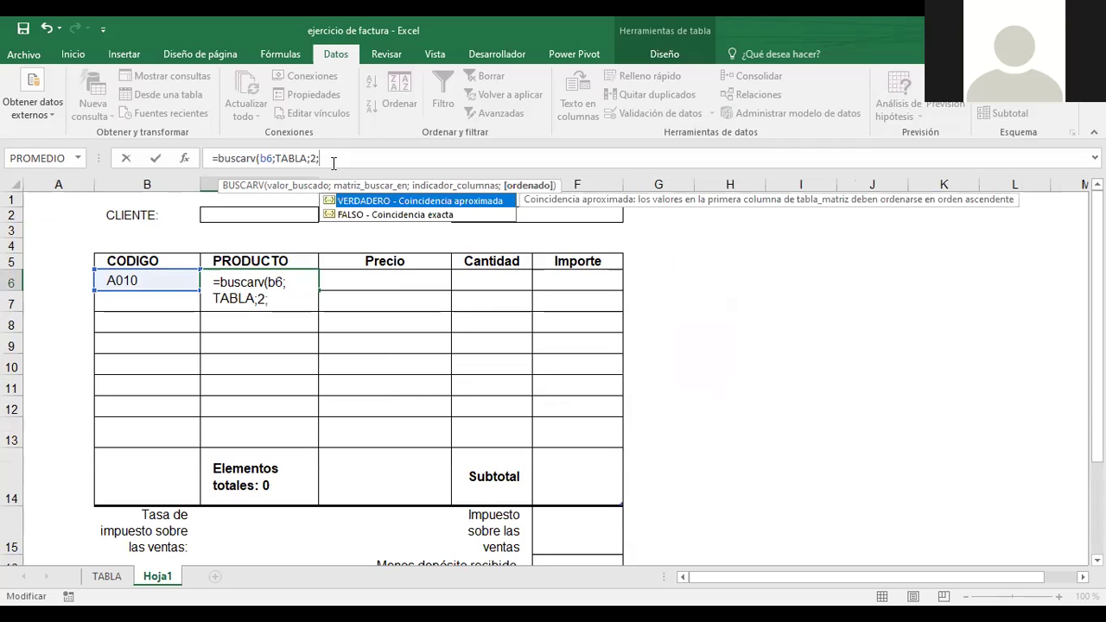
key(Down)
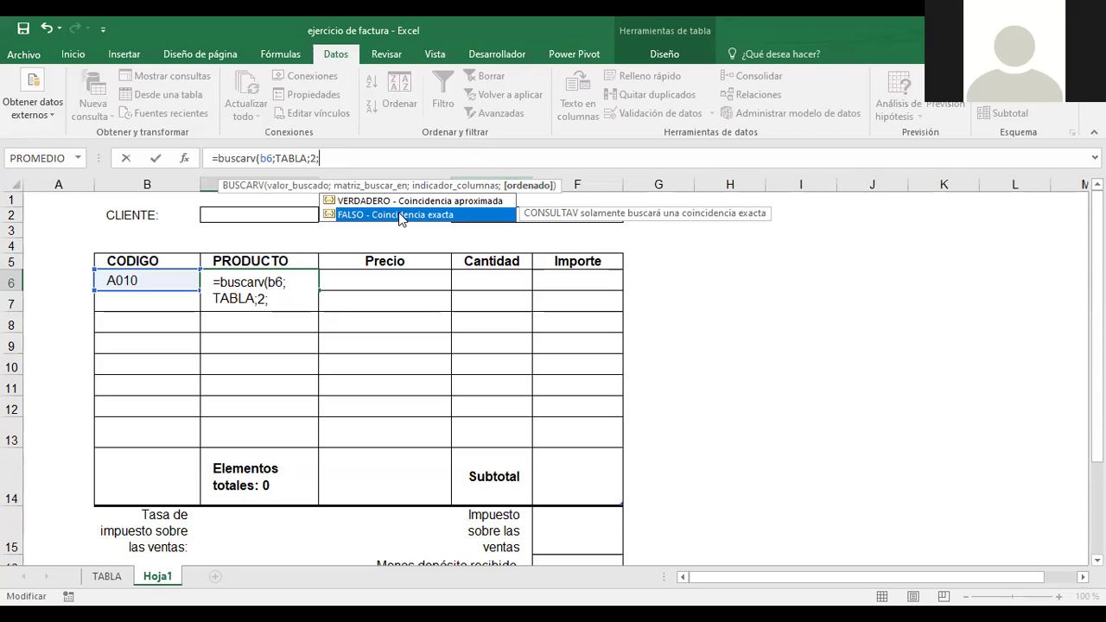
double_click(361, 216)
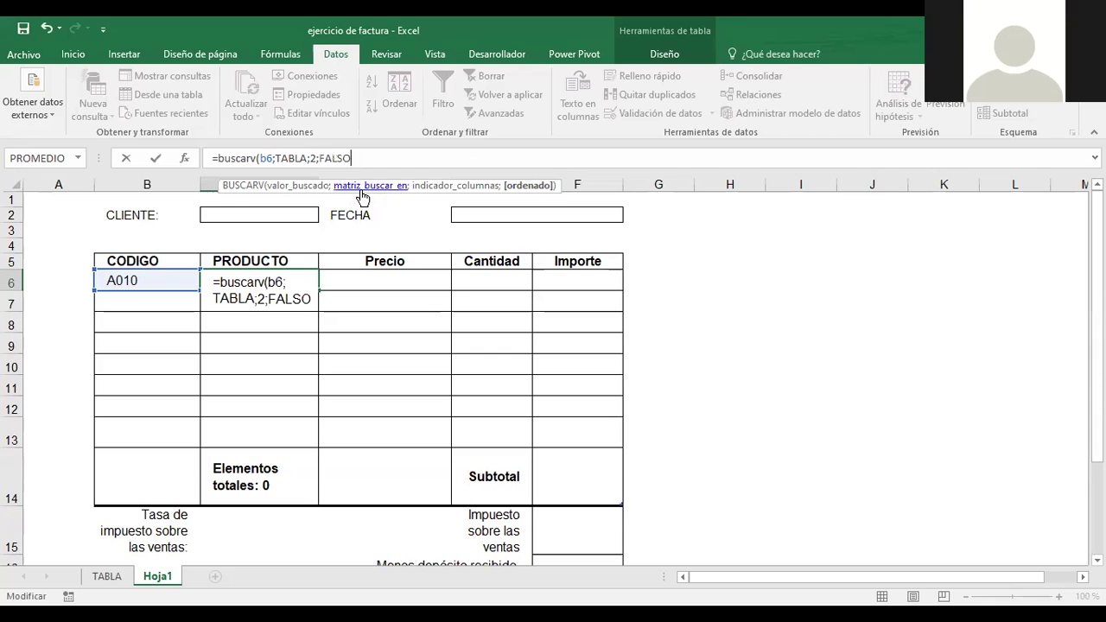
text())
key(Return)
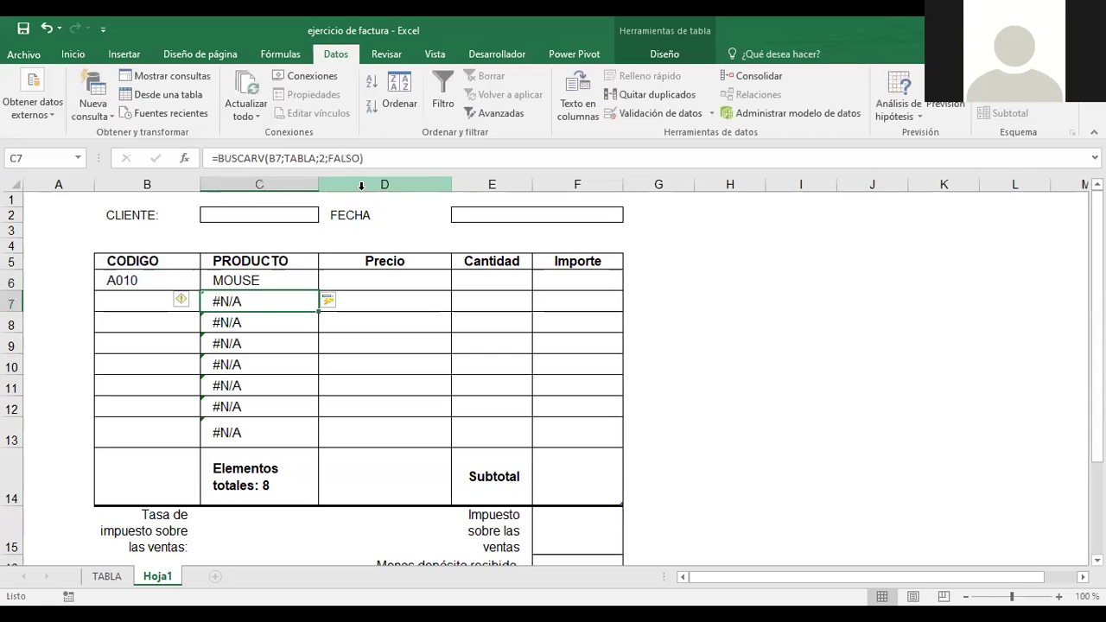
click(272, 280)
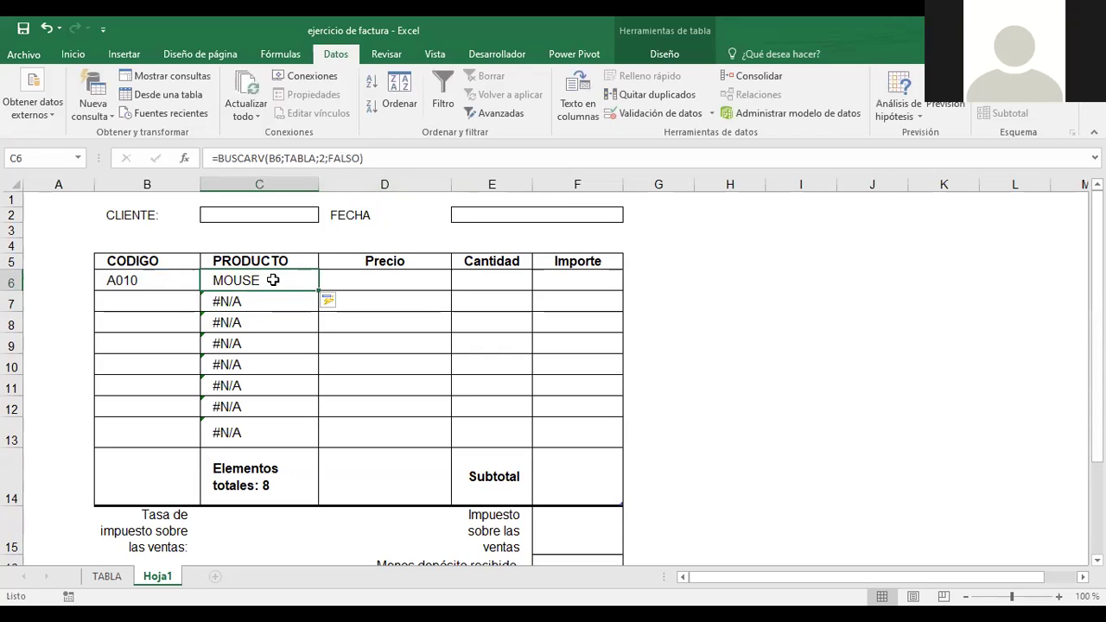
Try codes A009 and A010 in B6, settle on A006, and check the product lookup formulas
click(139, 283)
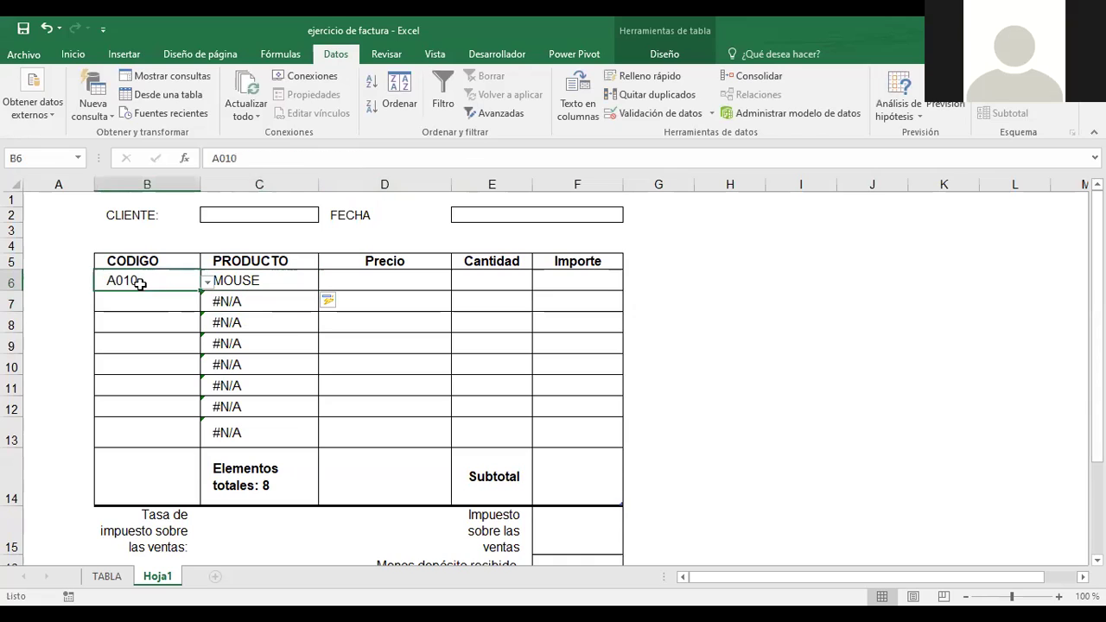
click(207, 283)
click(163, 334)
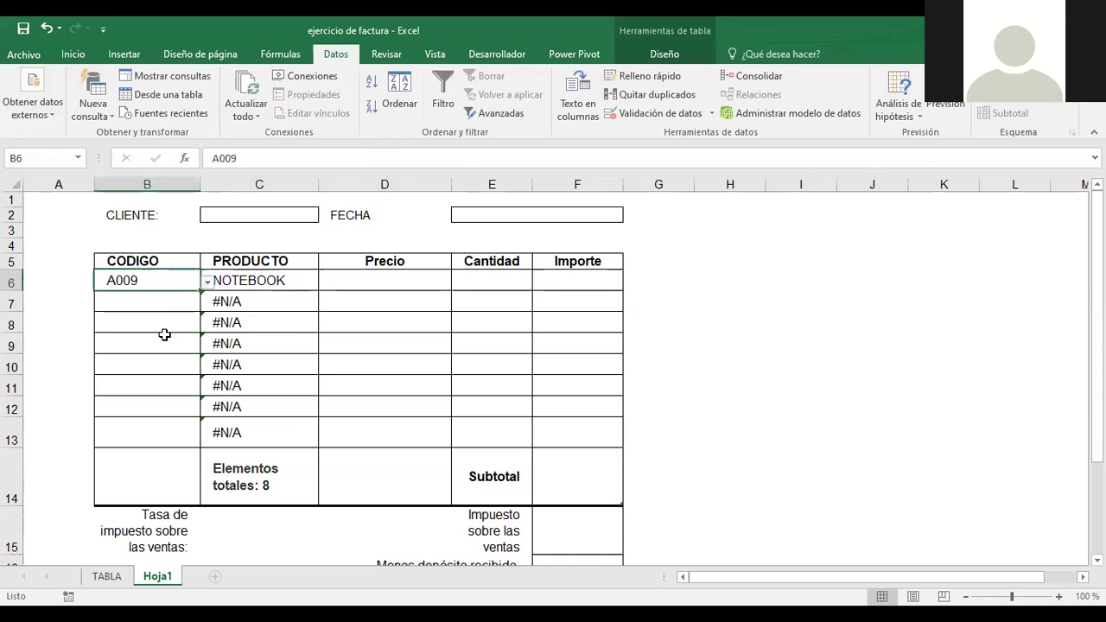
click(208, 283)
click(130, 349)
click(207, 282)
click(117, 307)
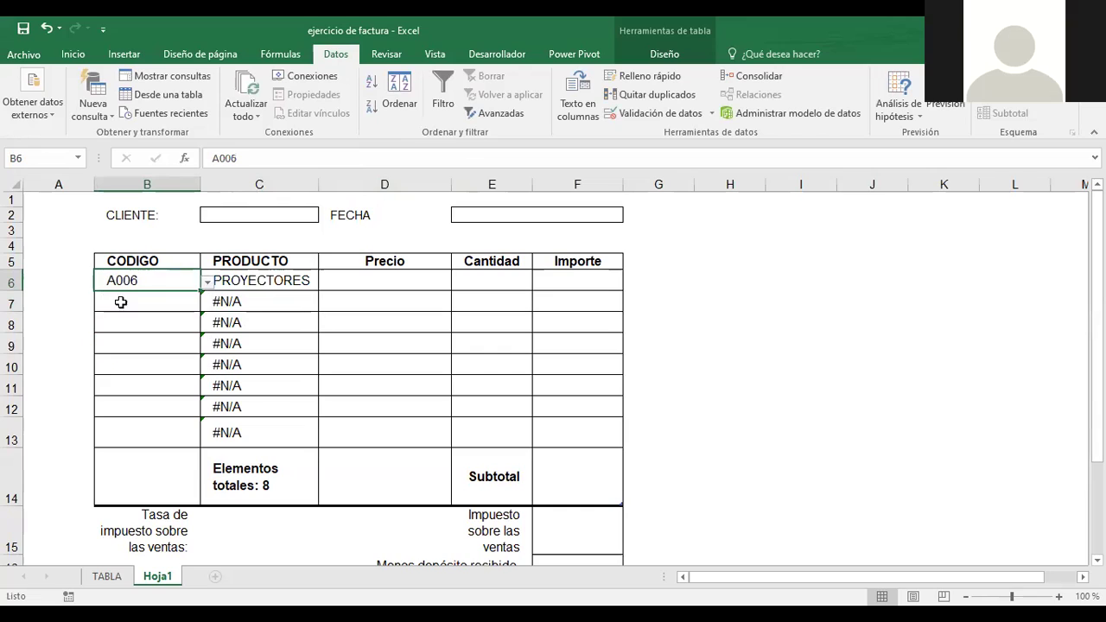
click(208, 282)
click(125, 308)
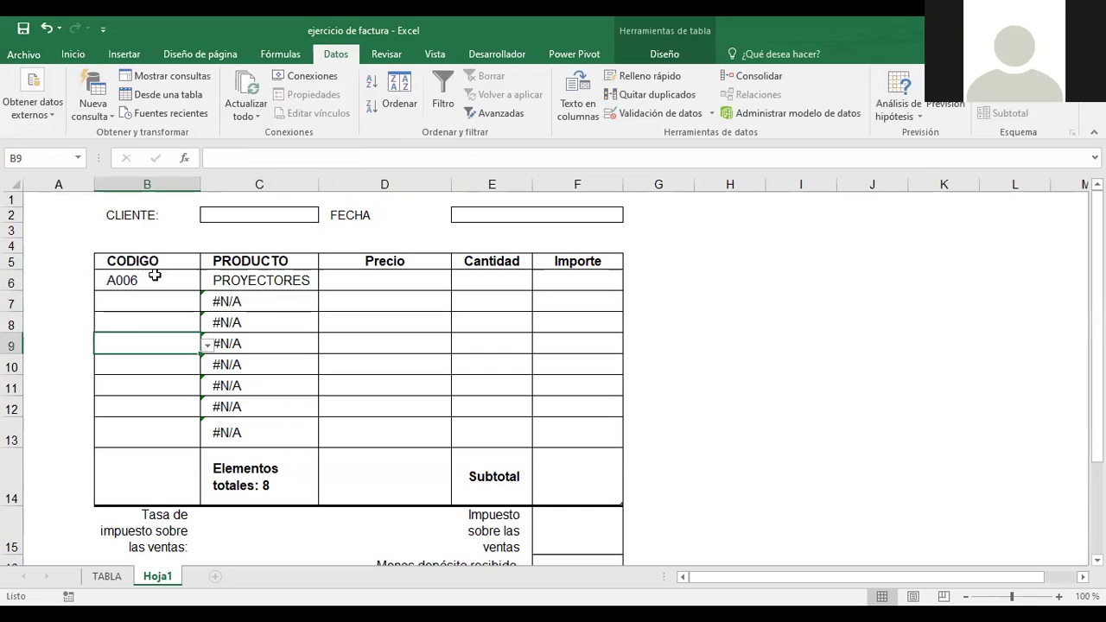
click(253, 307)
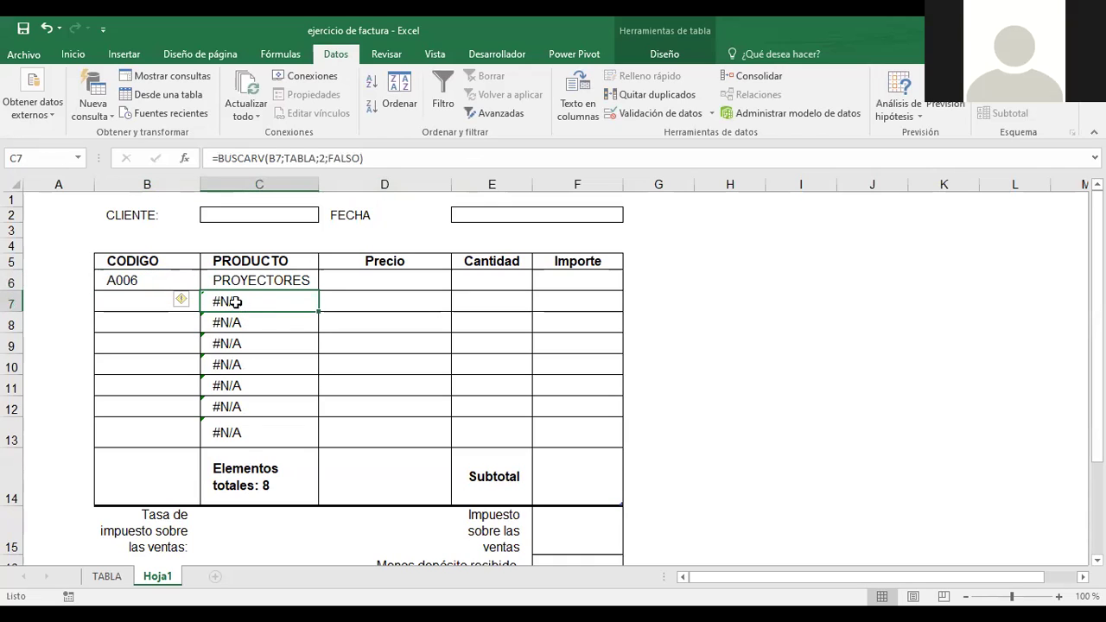
click(283, 282)
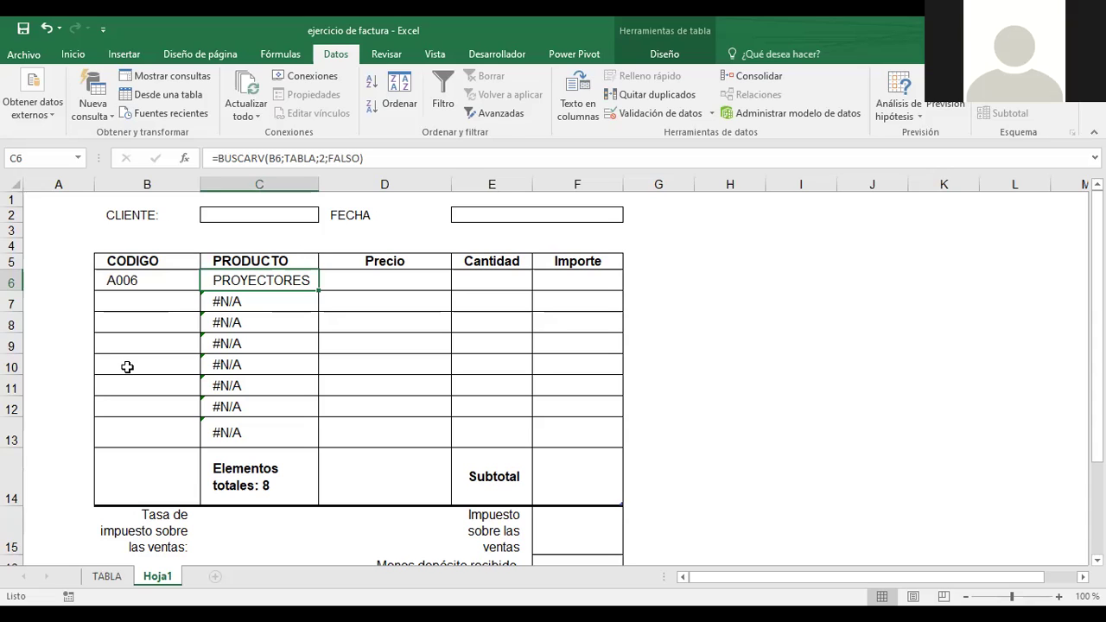
click(368, 280)
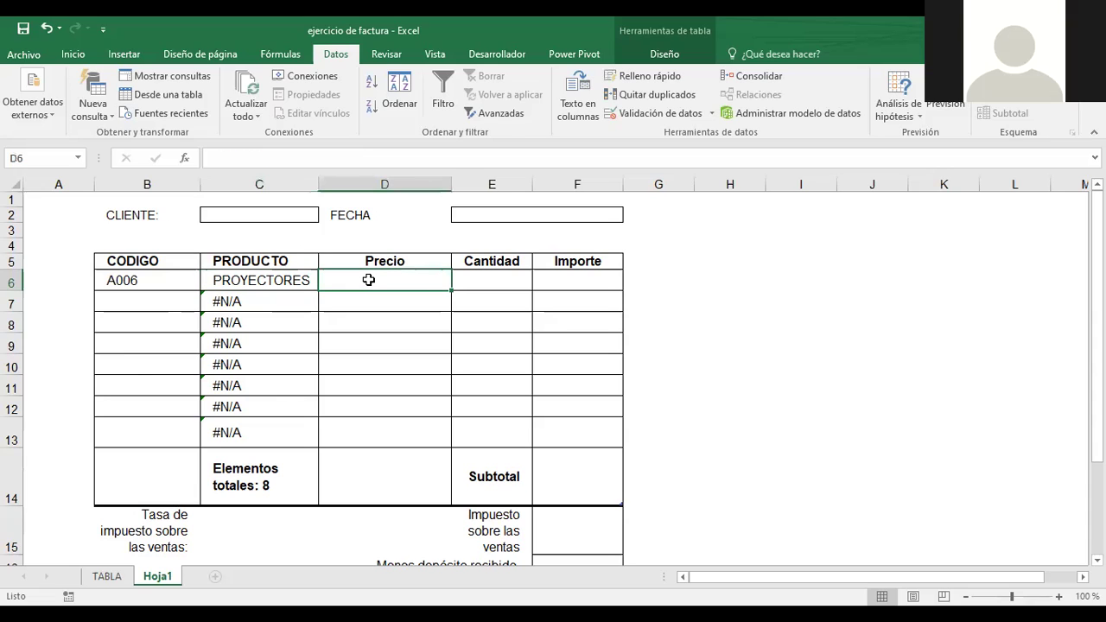
text(=)
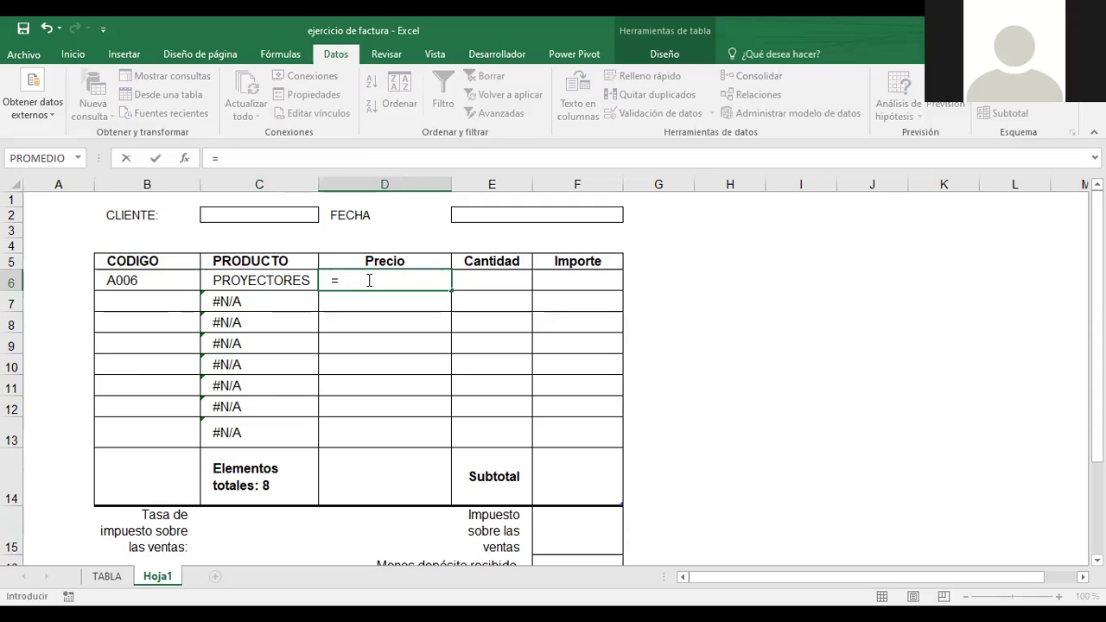
text(busc)
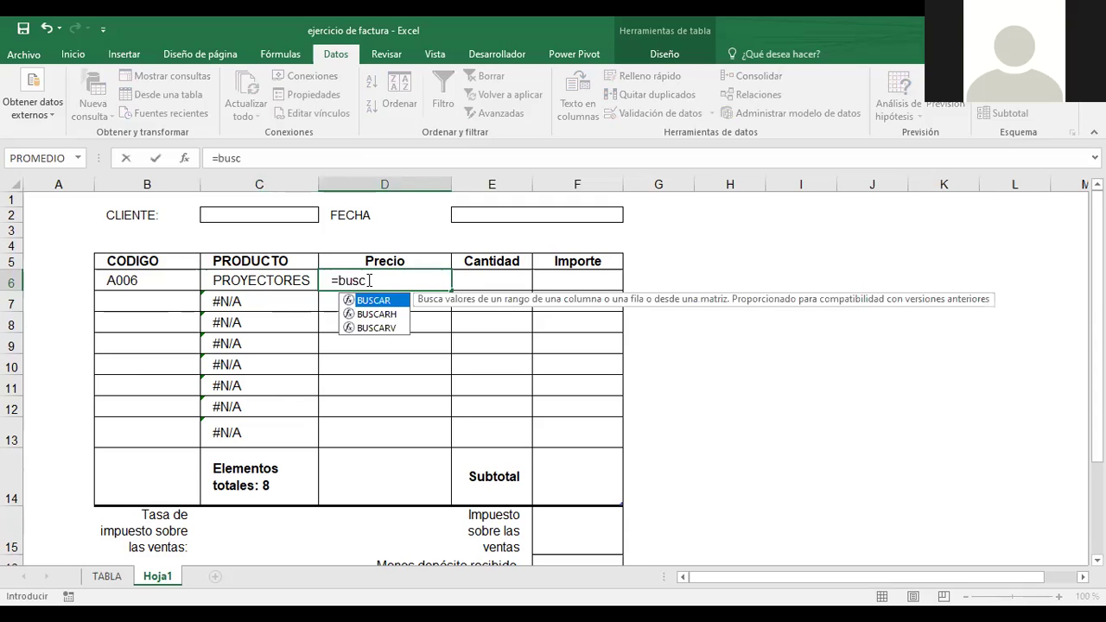
click(380, 328)
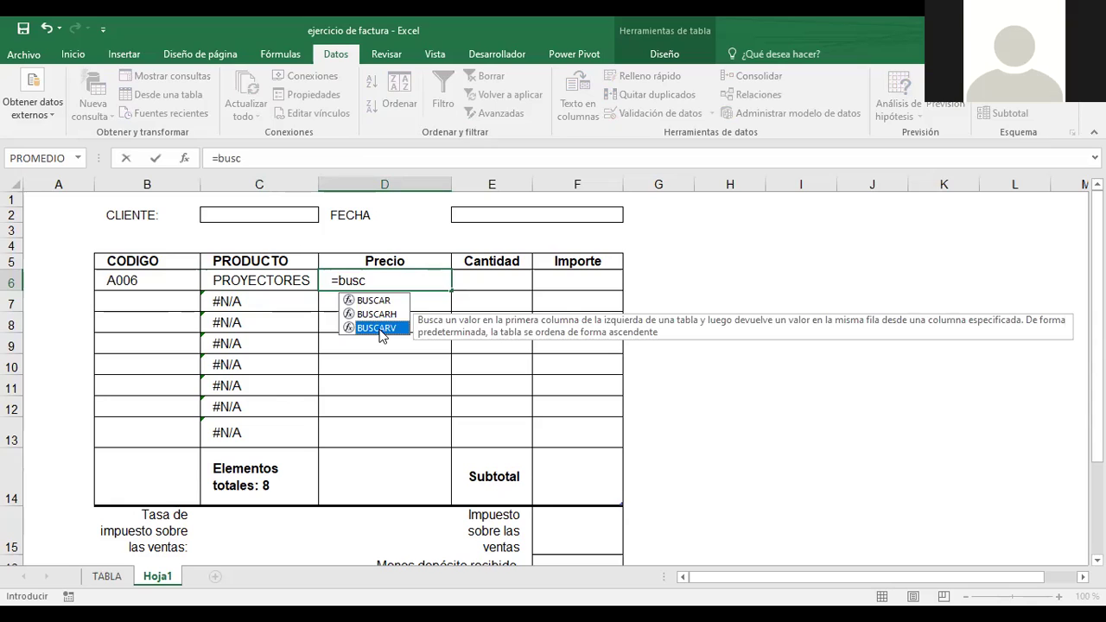
double_click(381, 329)
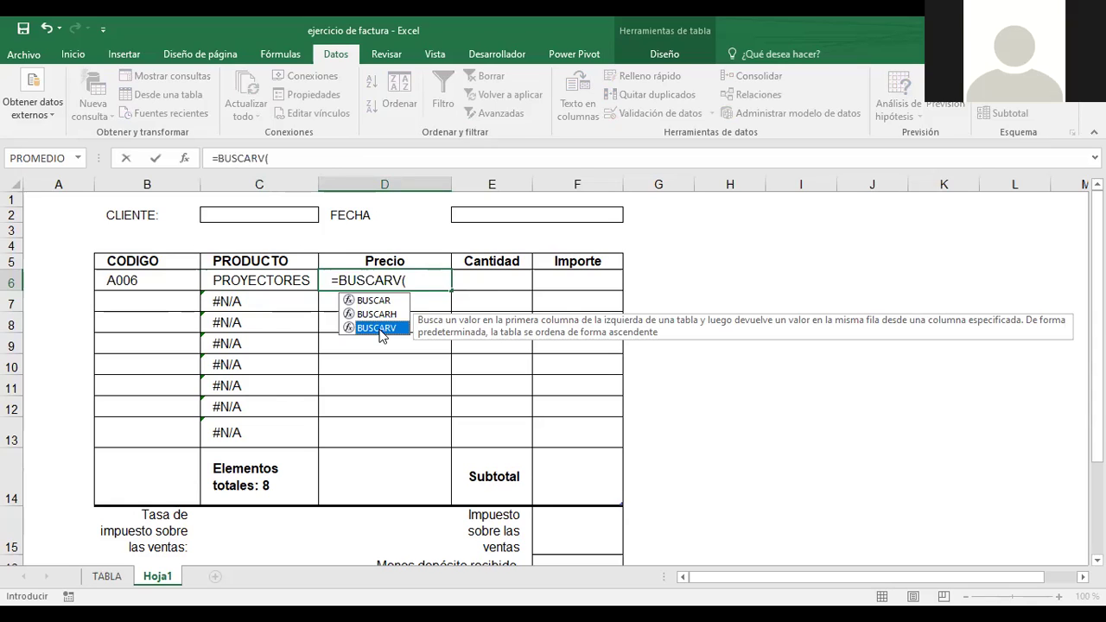
click(289, 161)
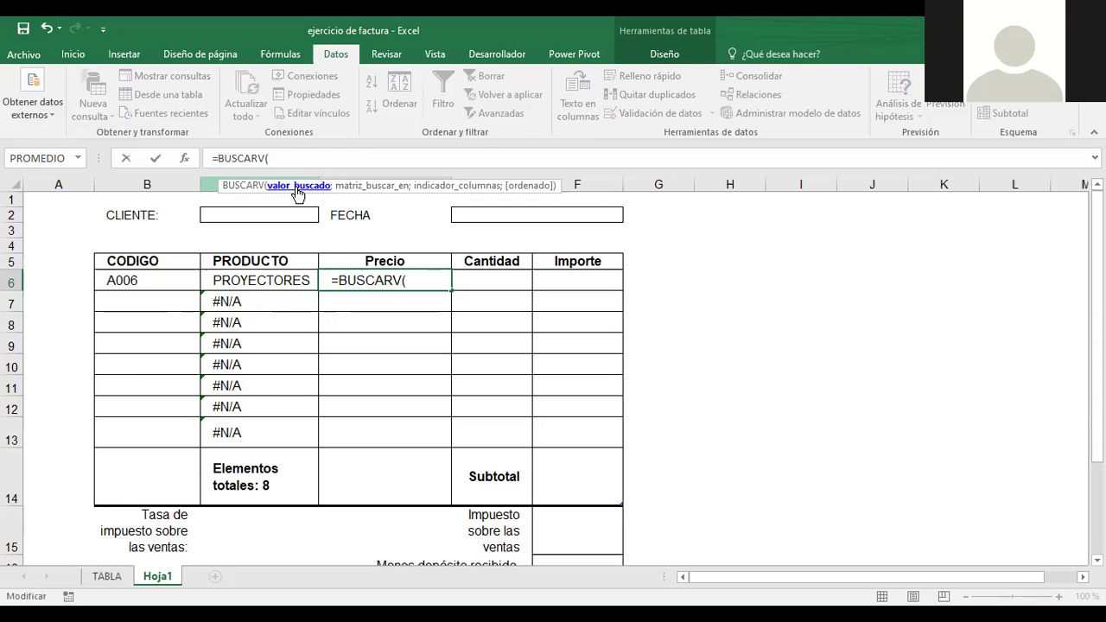
click(137, 280)
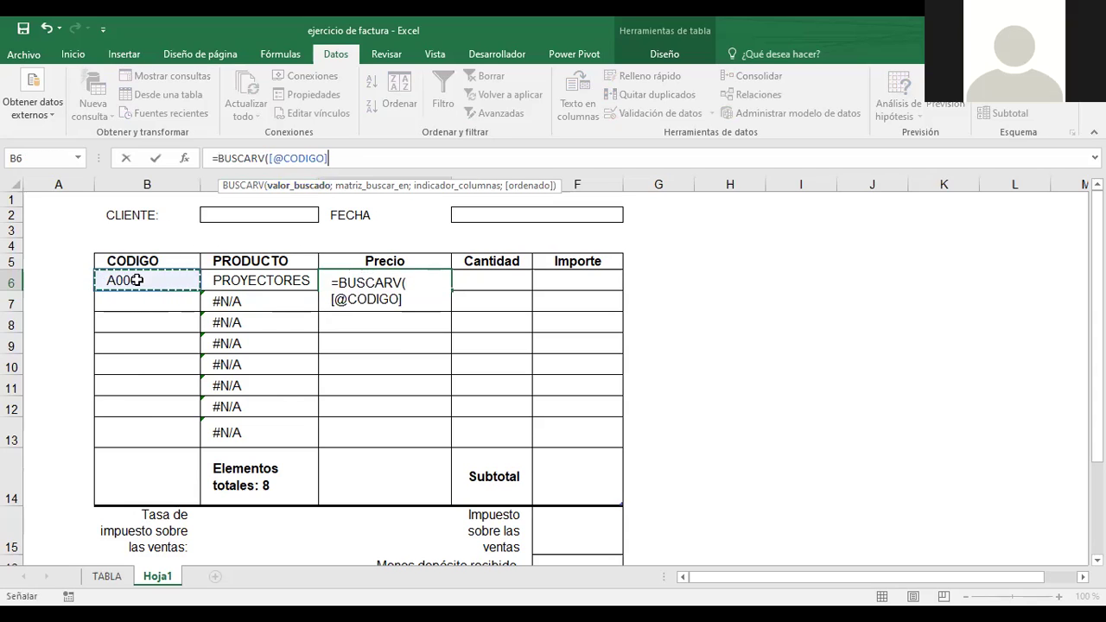
text(;)
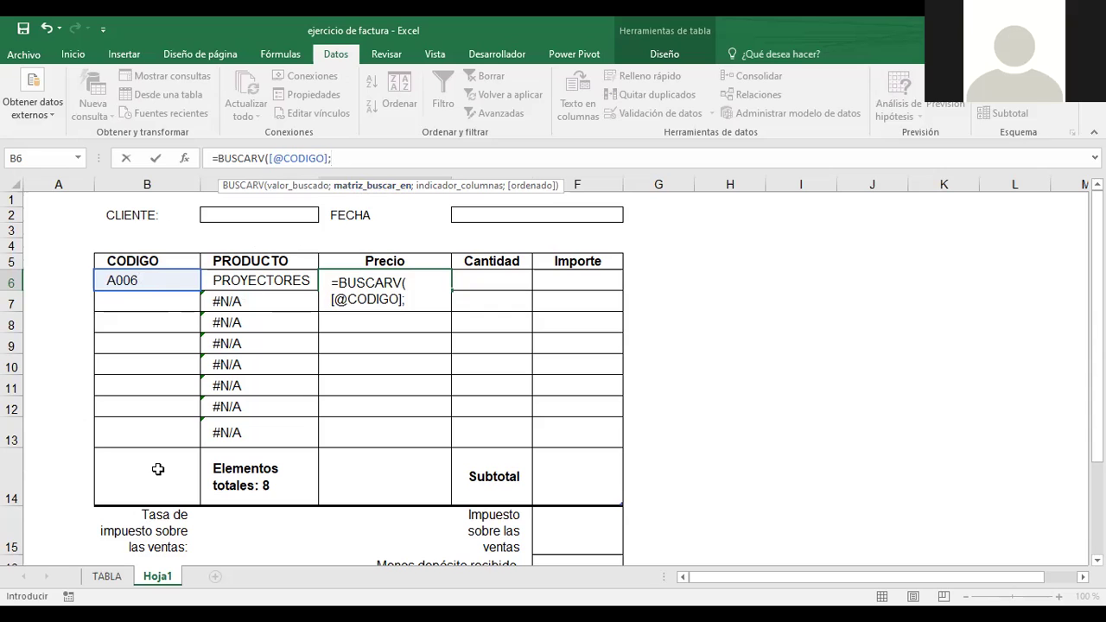
click(107, 576)
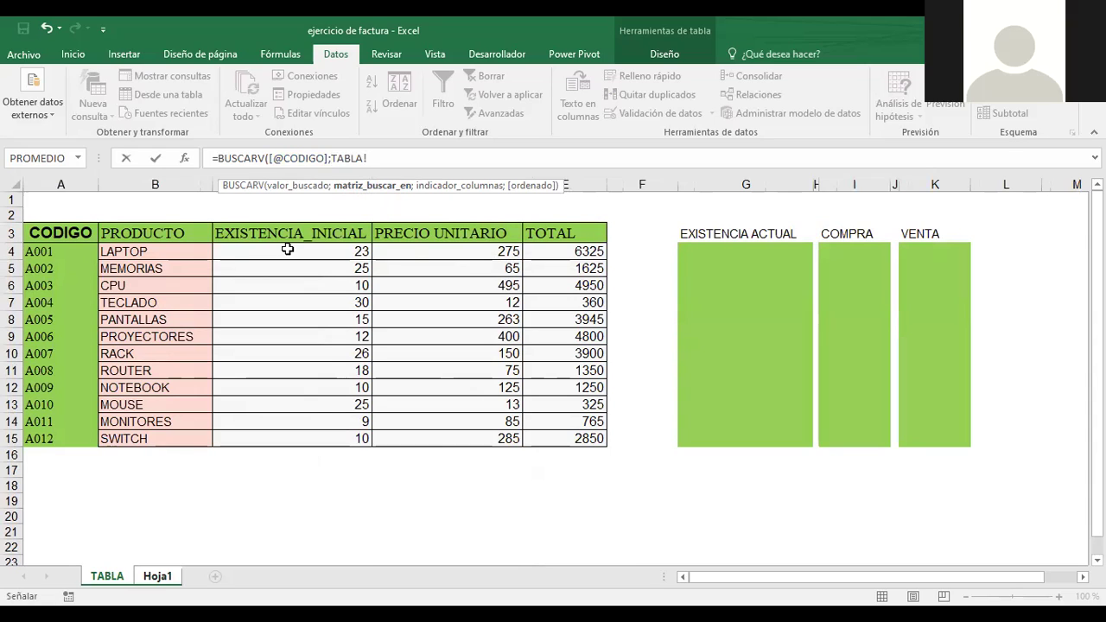
click(31, 235)
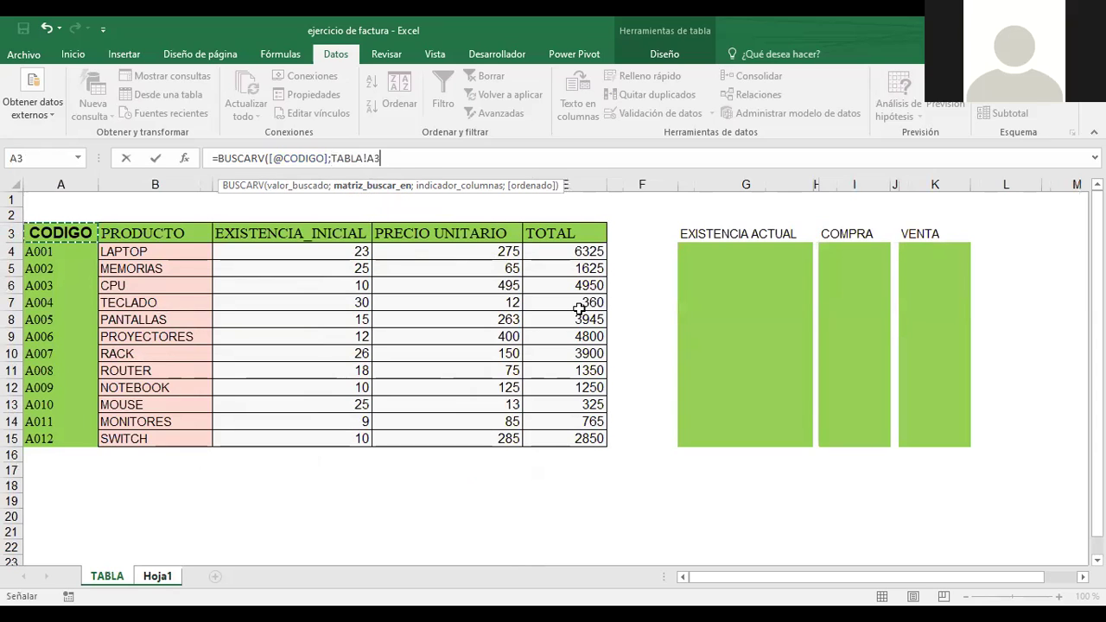
shift+click(595, 439)
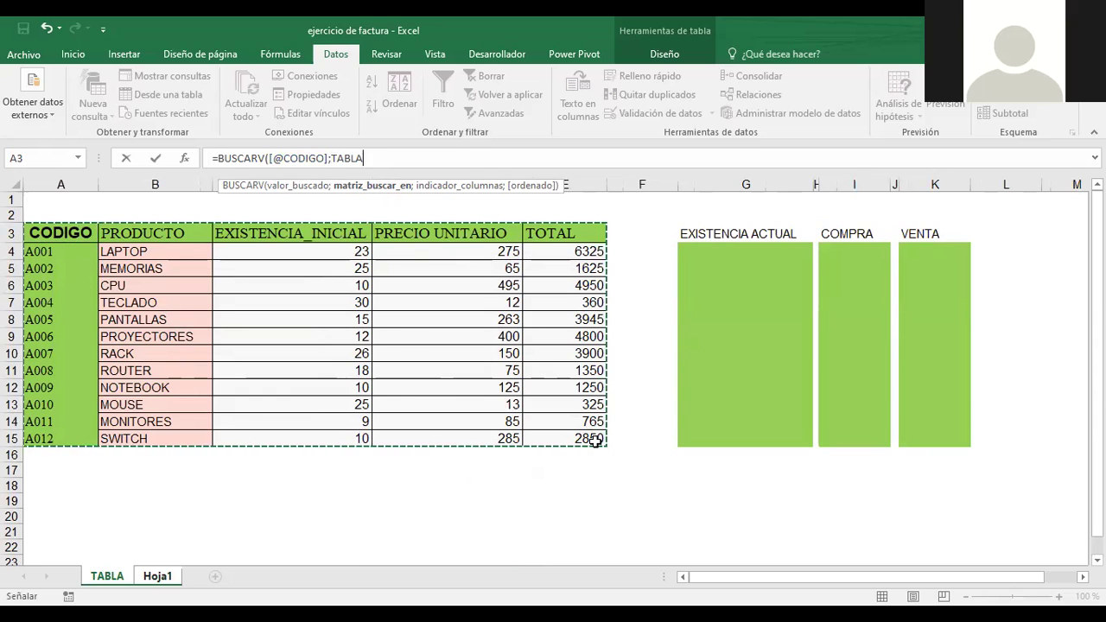
text(;)
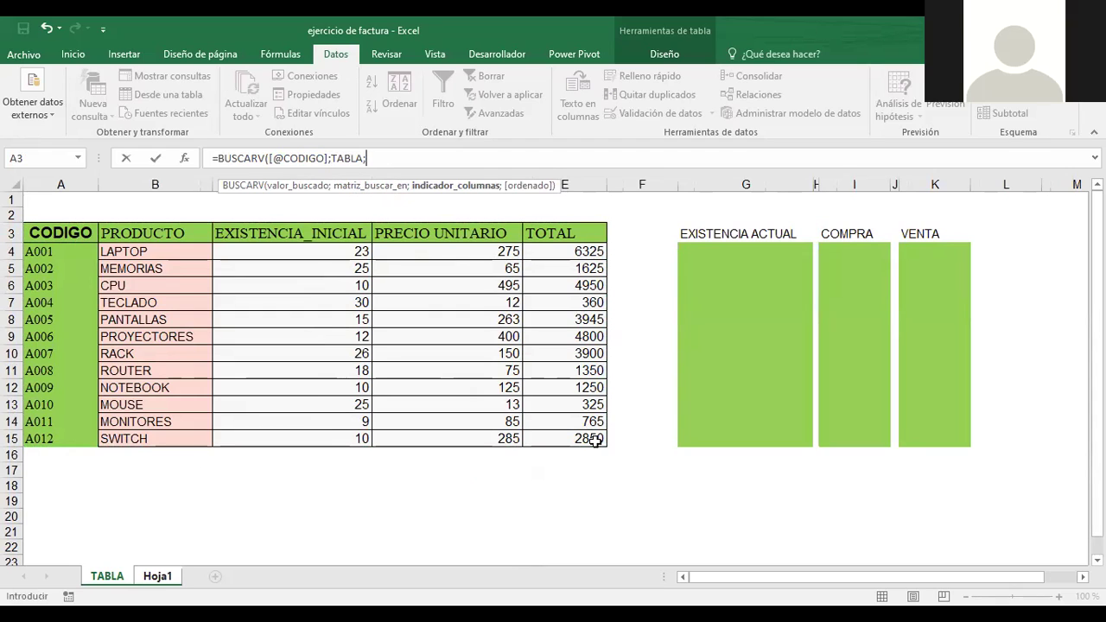
text(4;)
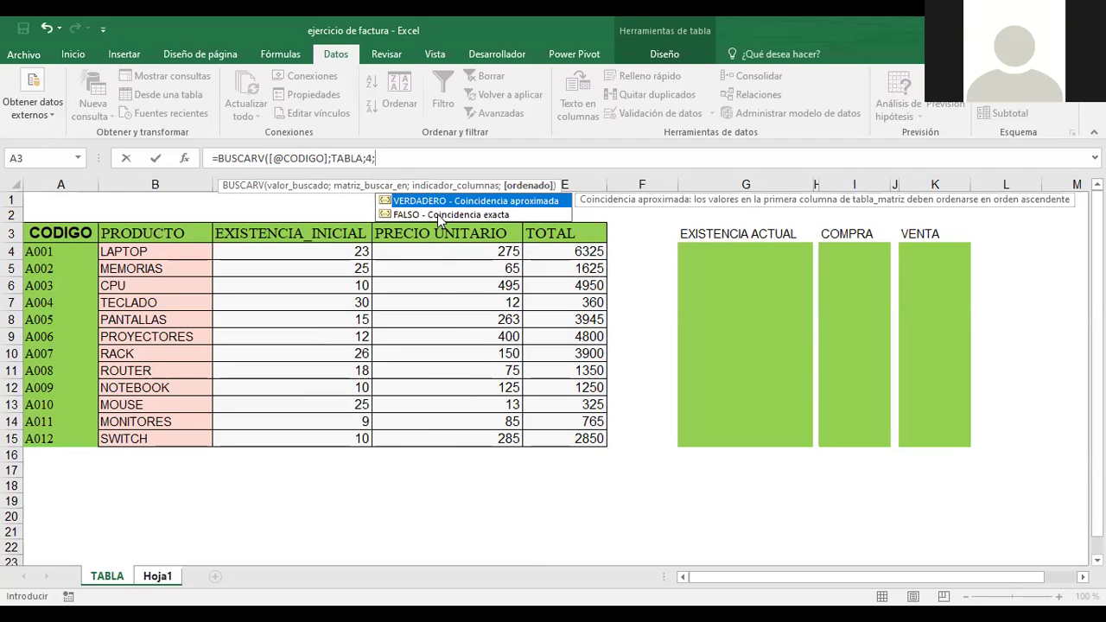
click(437, 214)
double_click(438, 214)
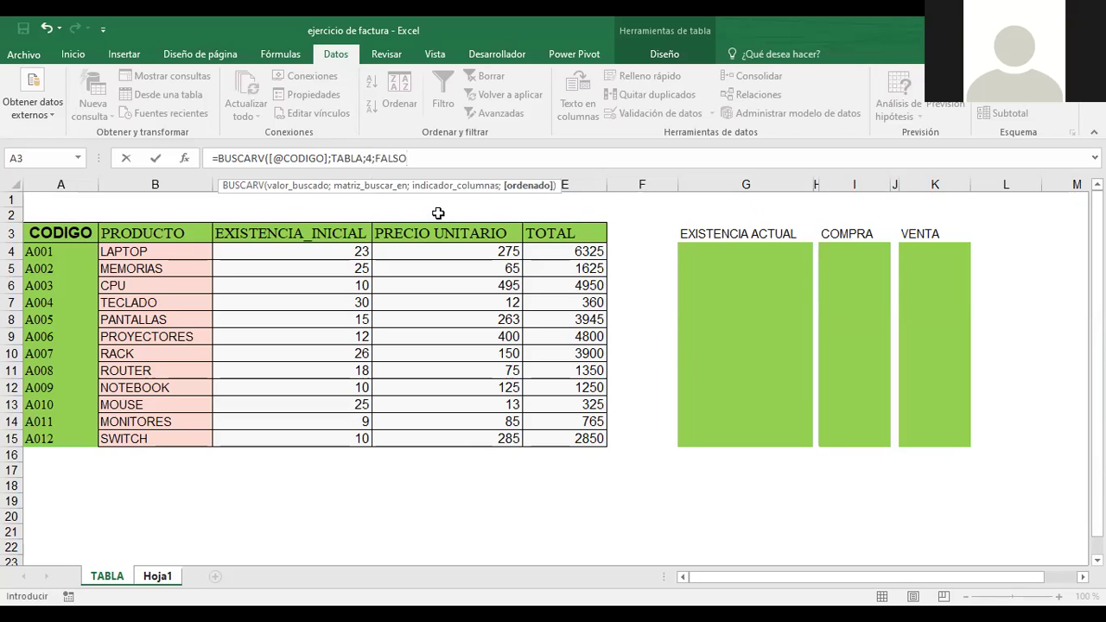
key(Return)
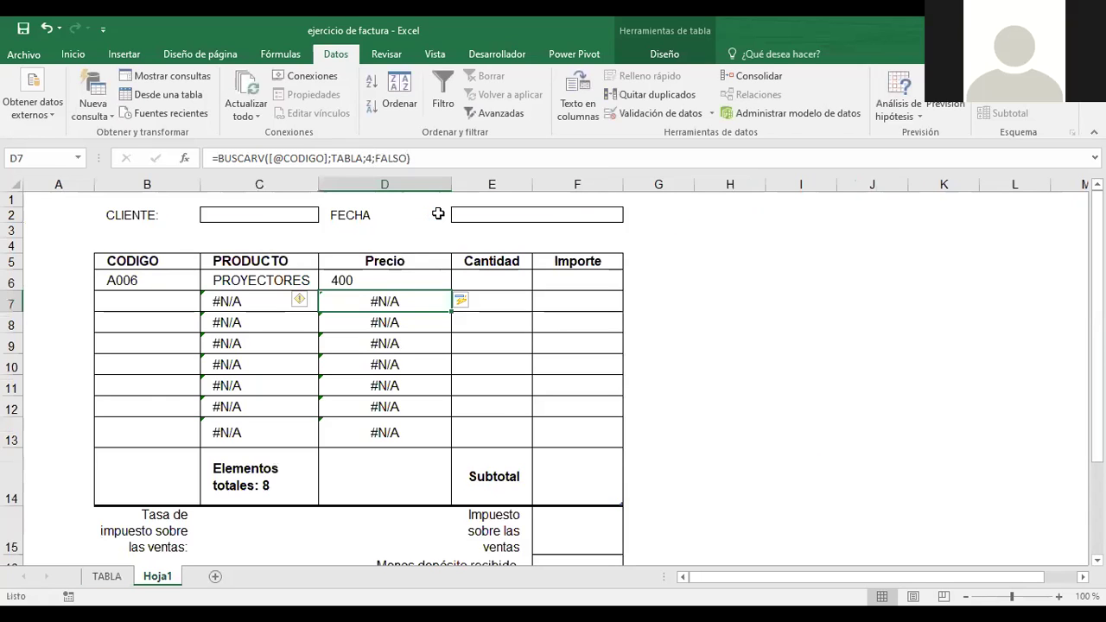
click(107, 280)
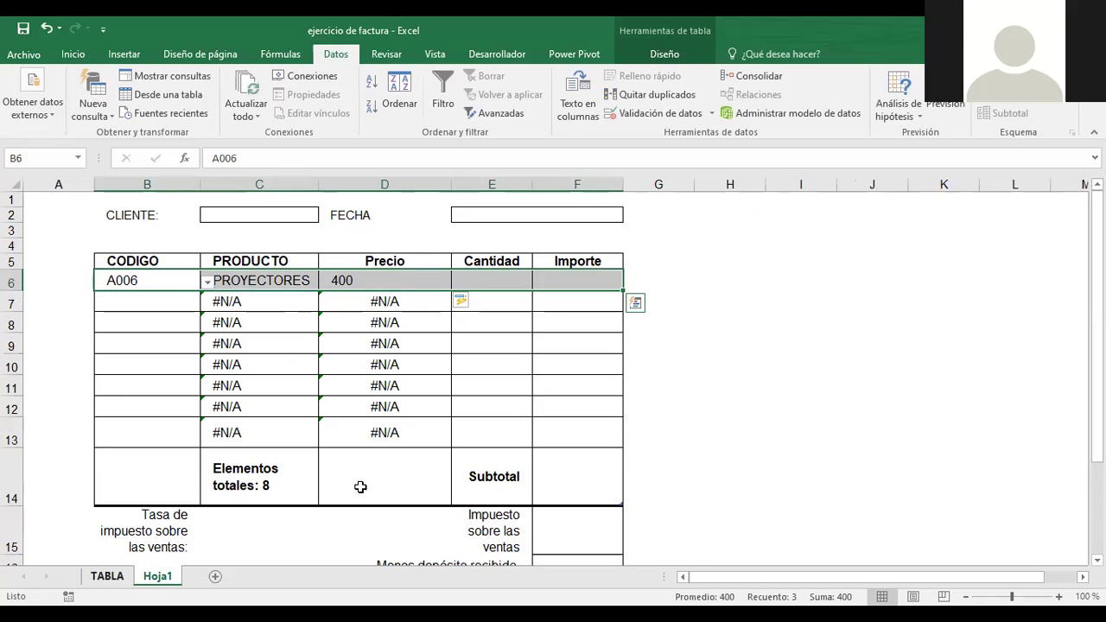
key(ctrl+Page_Up)
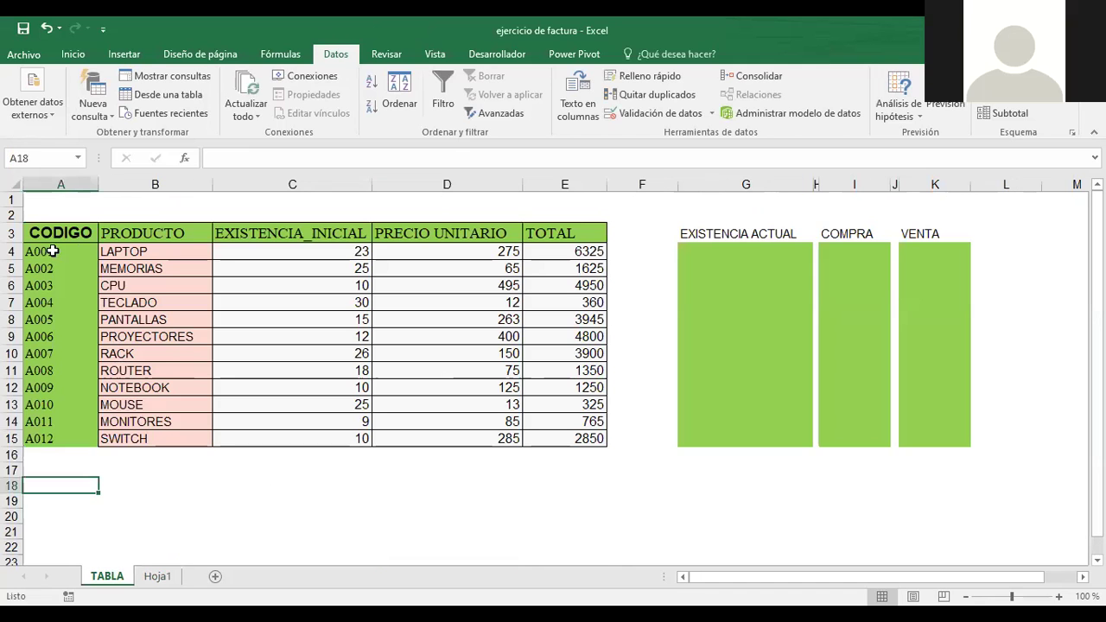
click(52, 335)
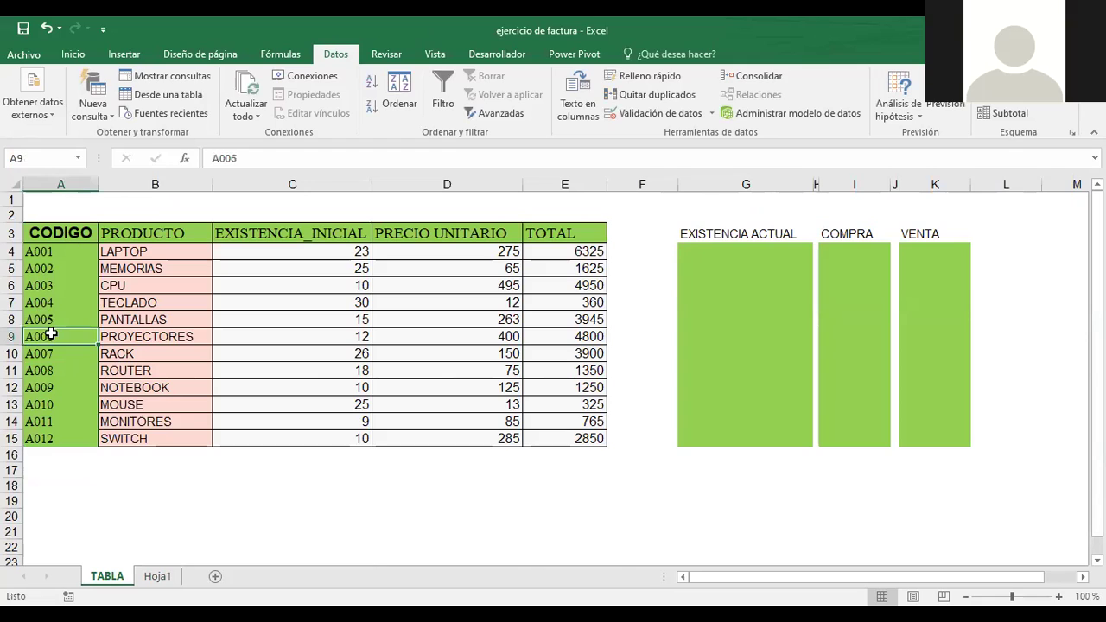
click(175, 338)
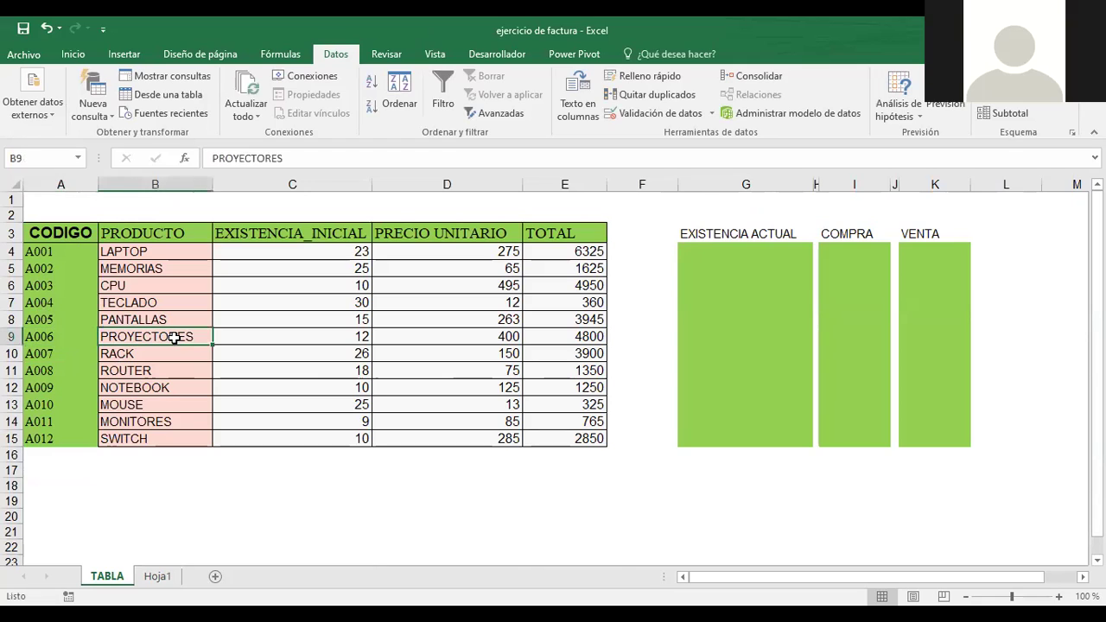
click(470, 335)
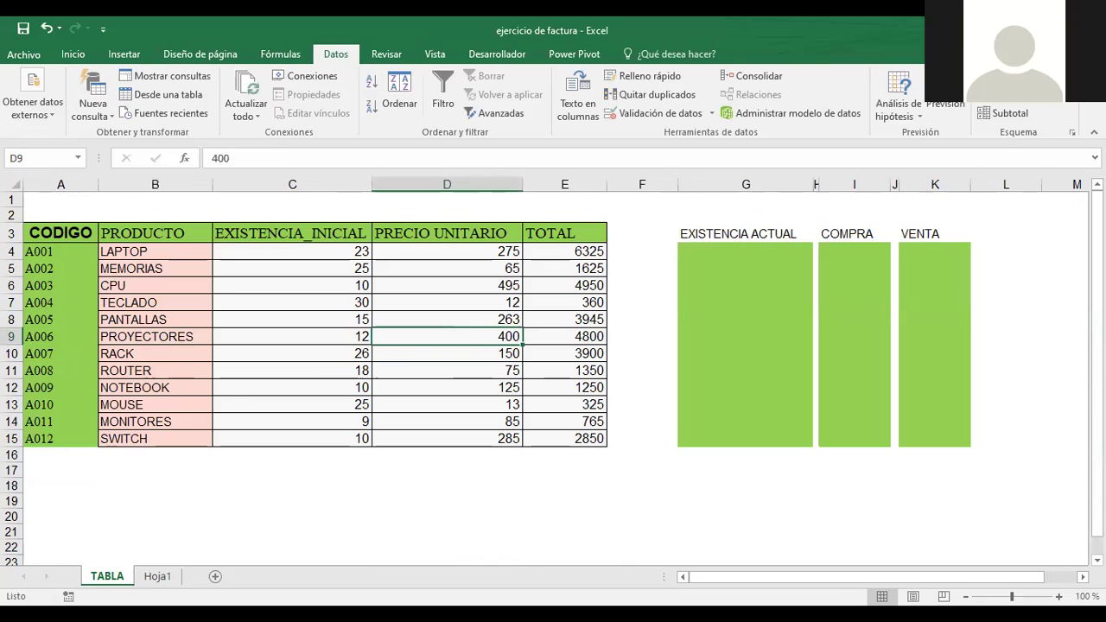
key(ctrl+Page_Down)
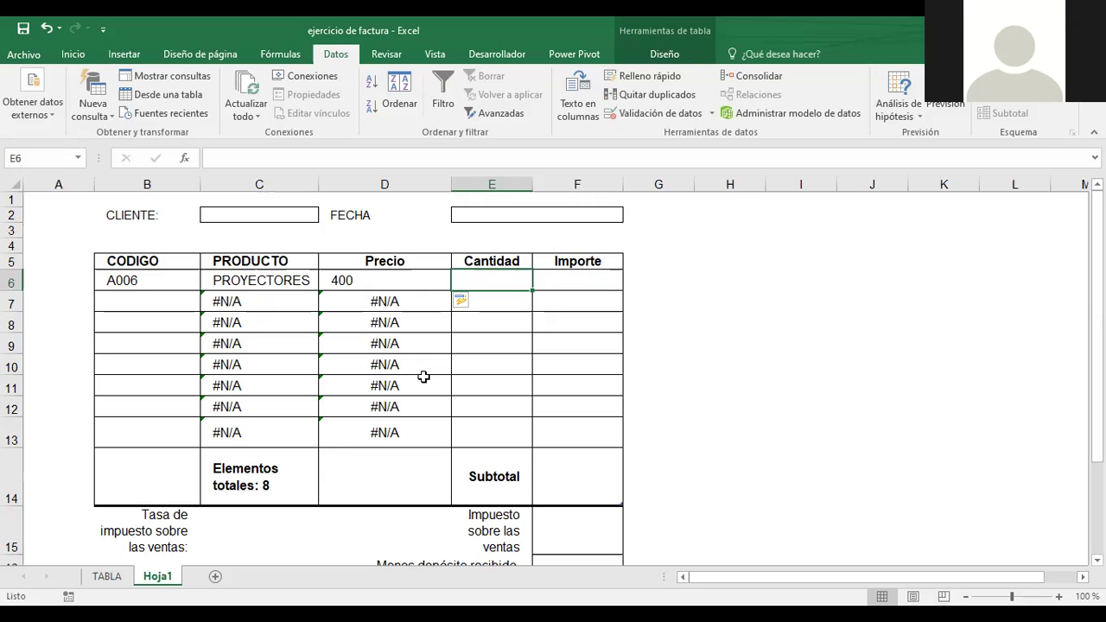
Clear the Elementos totales formula and review the TABLA sheet before returning to Hoja1
click(271, 470)
key(Delete)
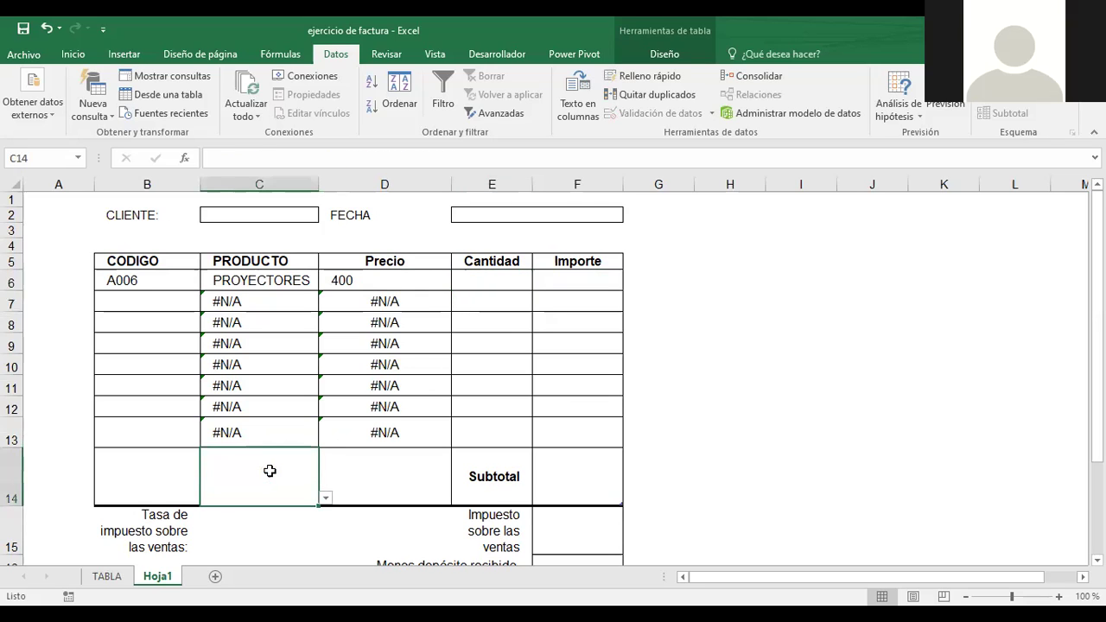
click(494, 274)
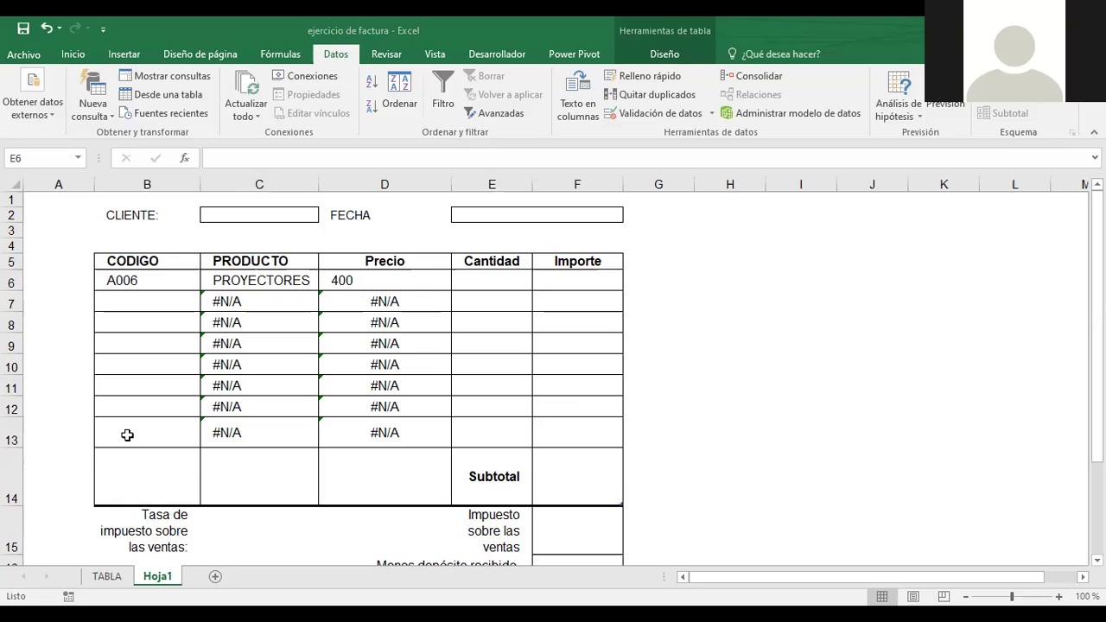
click(475, 278)
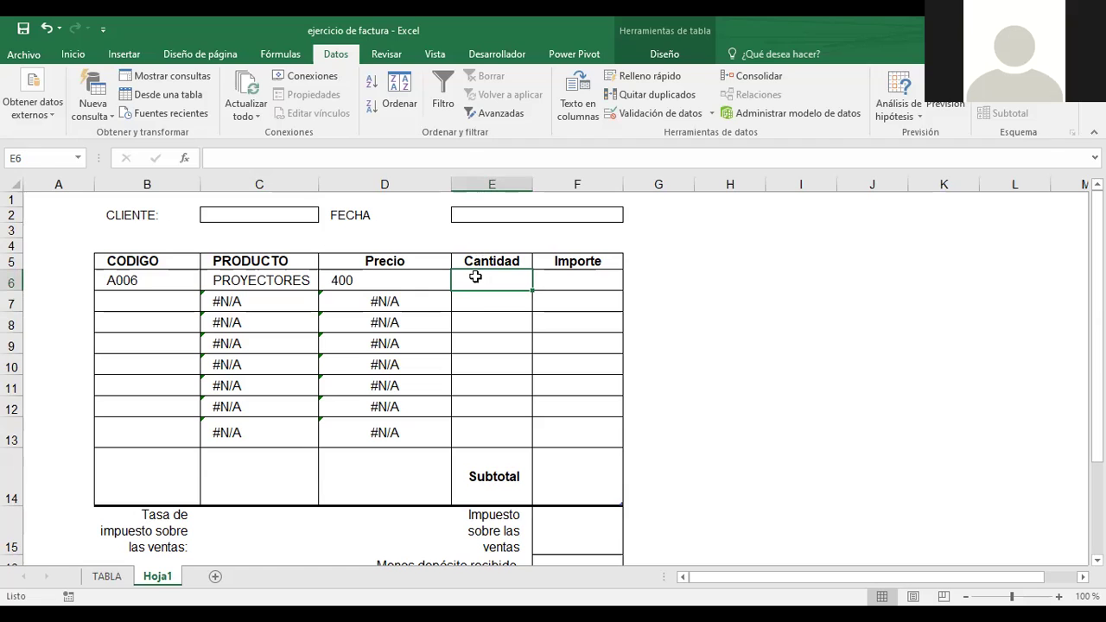
click(107, 576)
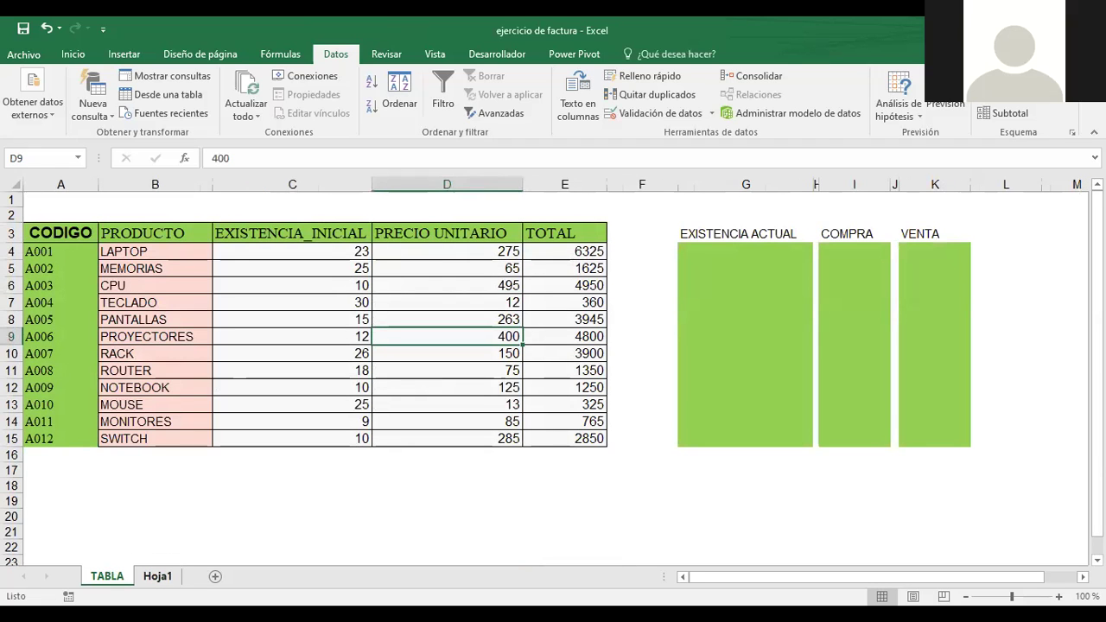
click(157, 576)
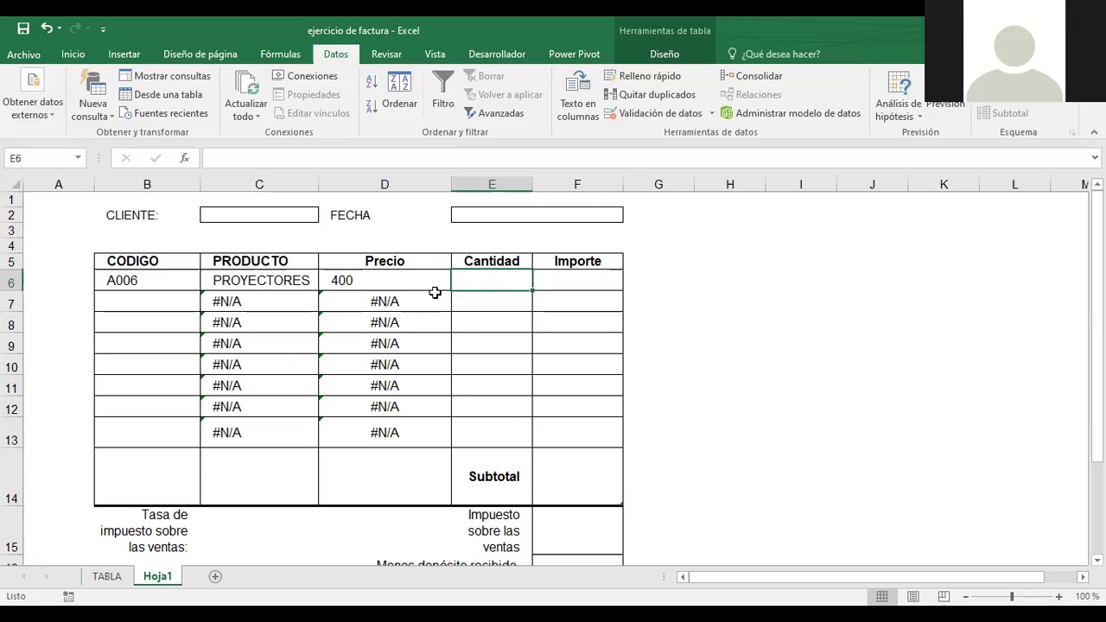
text(3)
click(586, 278)
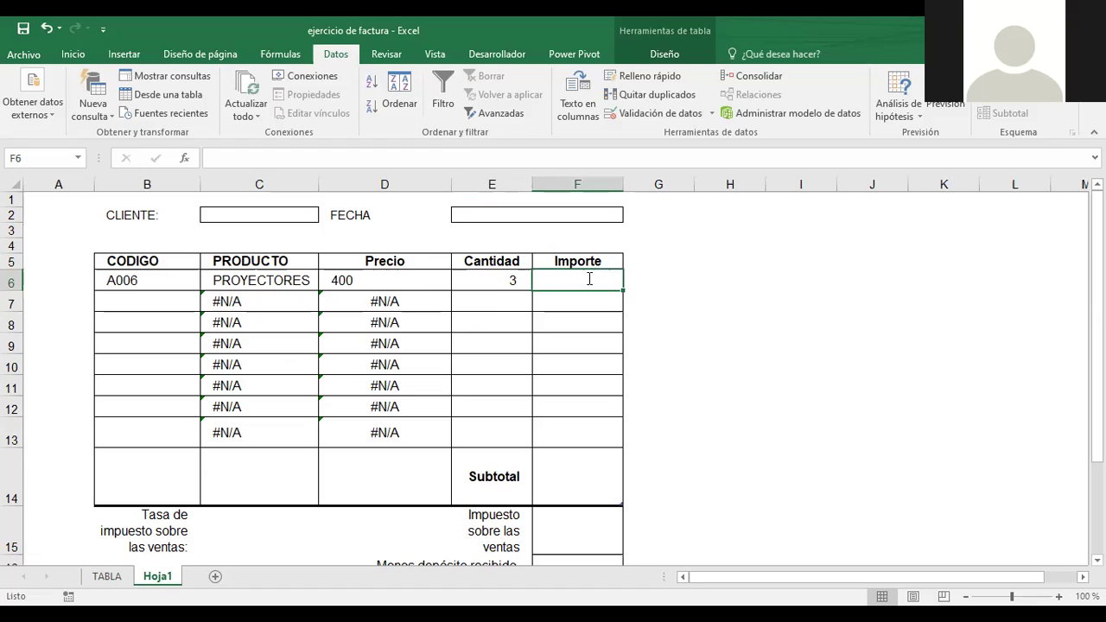
text(=)
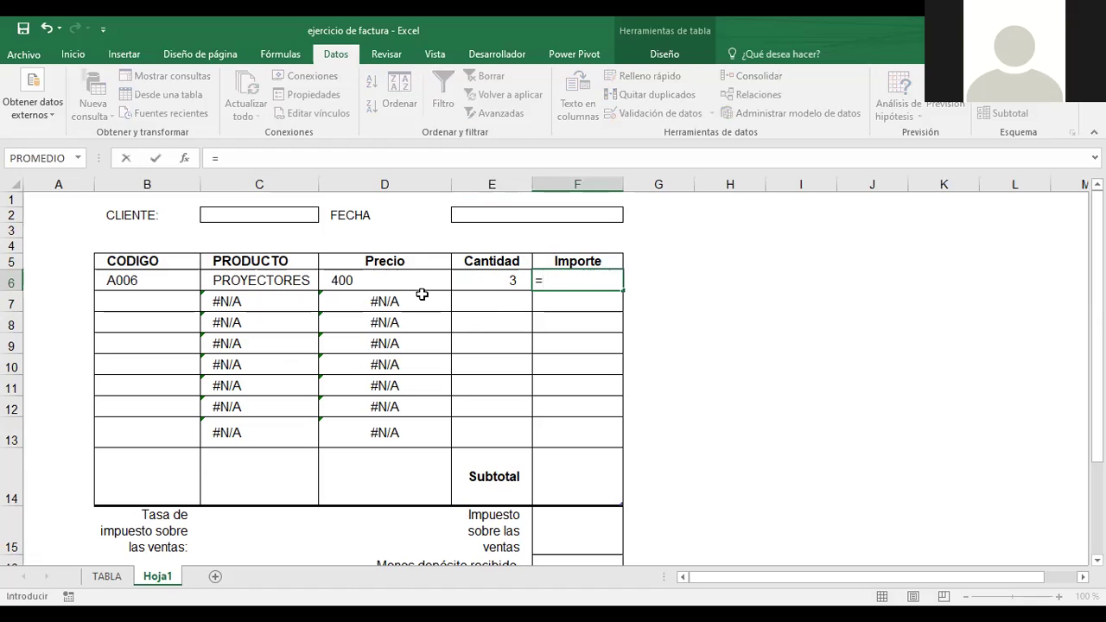
click(377, 286)
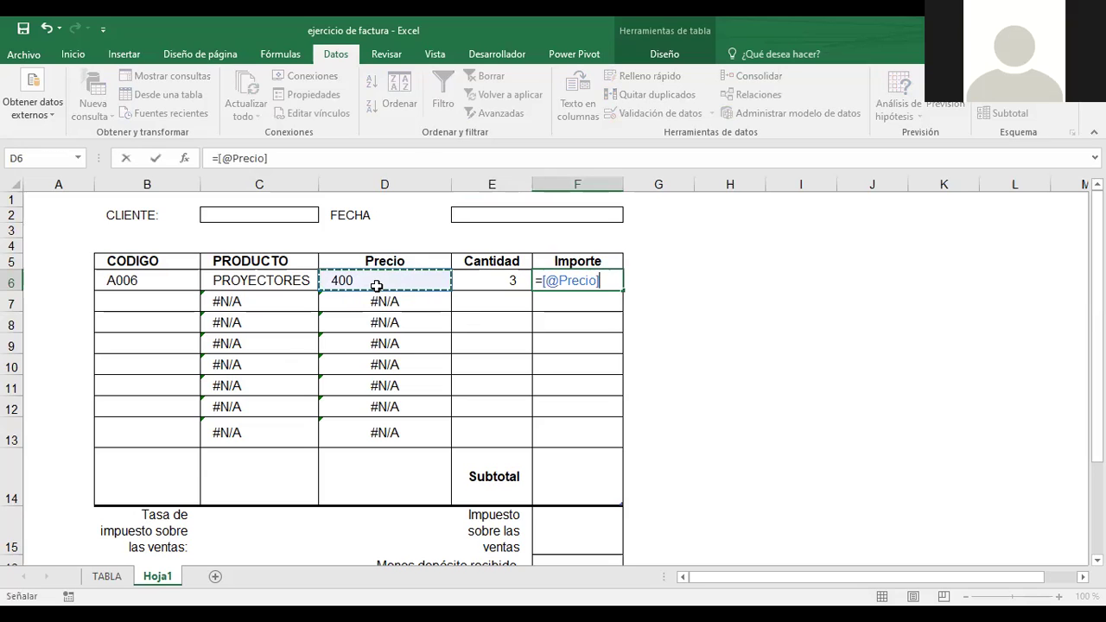
text(*)
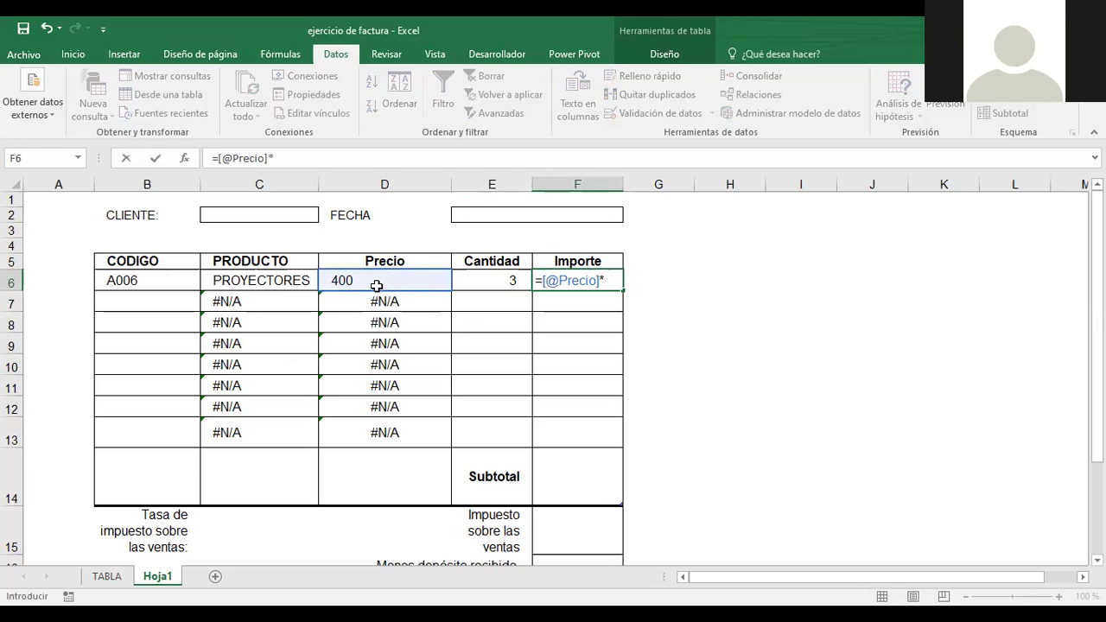
click(479, 279)
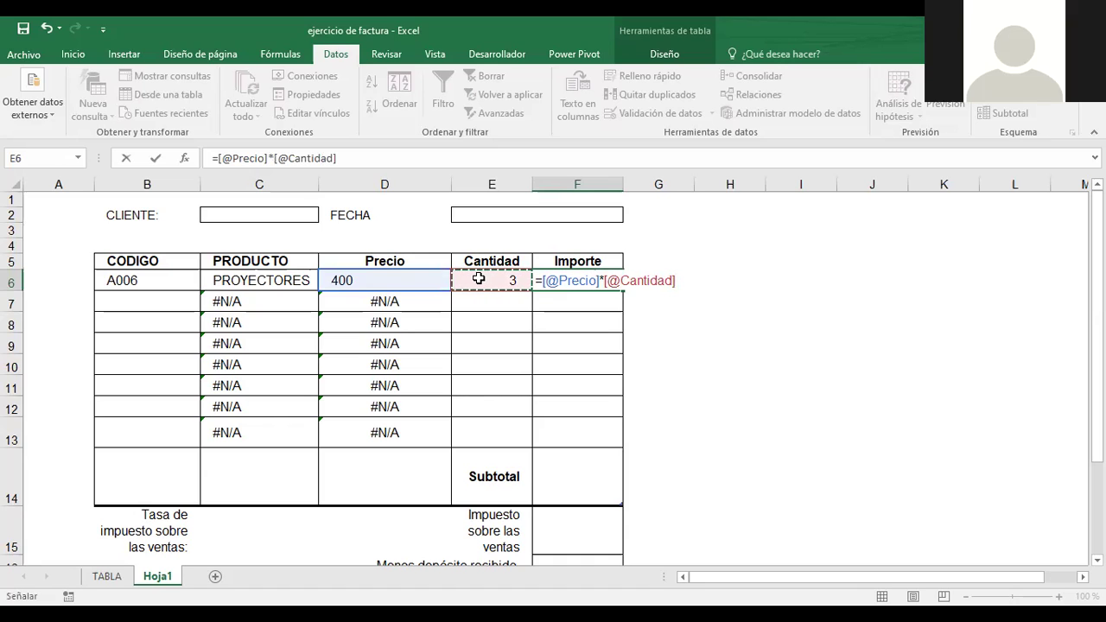
key(Return)
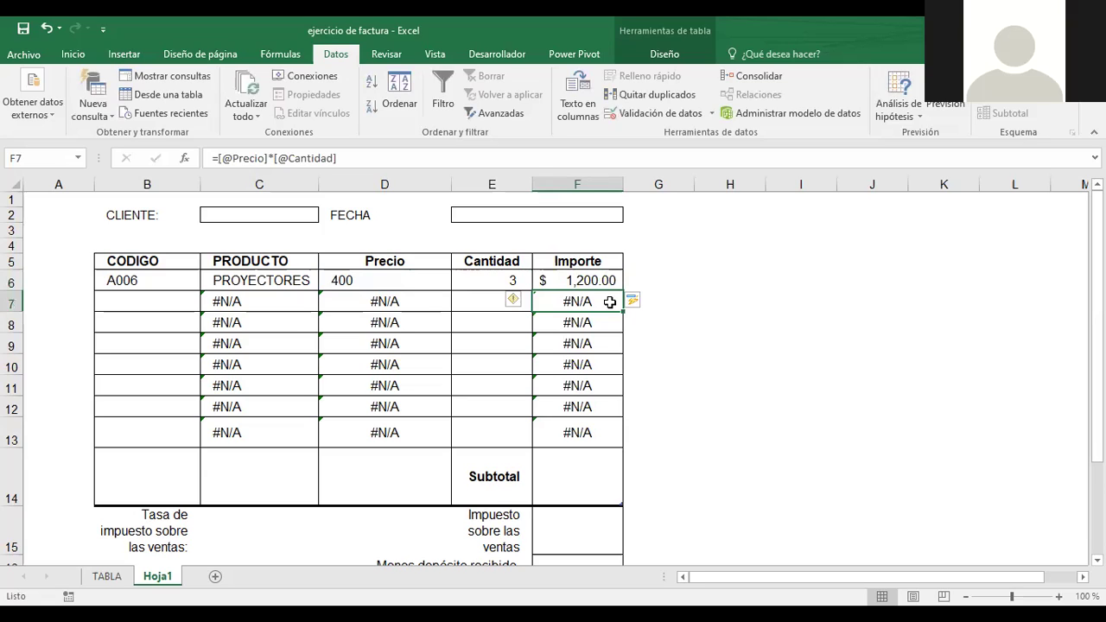
Bring up the Format Cells settings for the F6 Importe amount
click(656, 267)
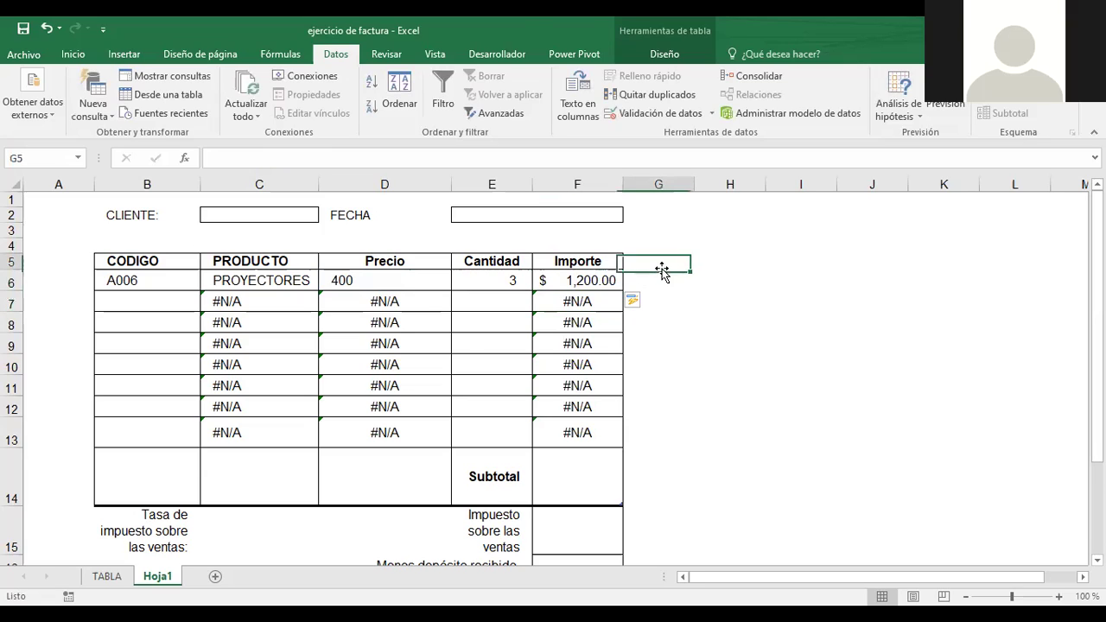
click(571, 288)
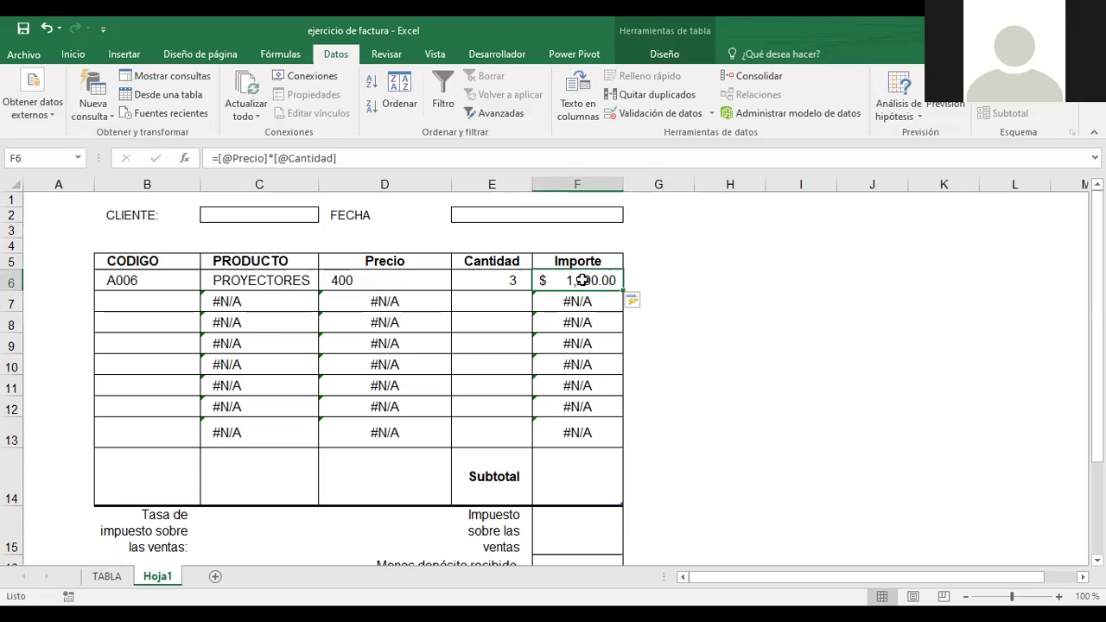
right_click(584, 286)
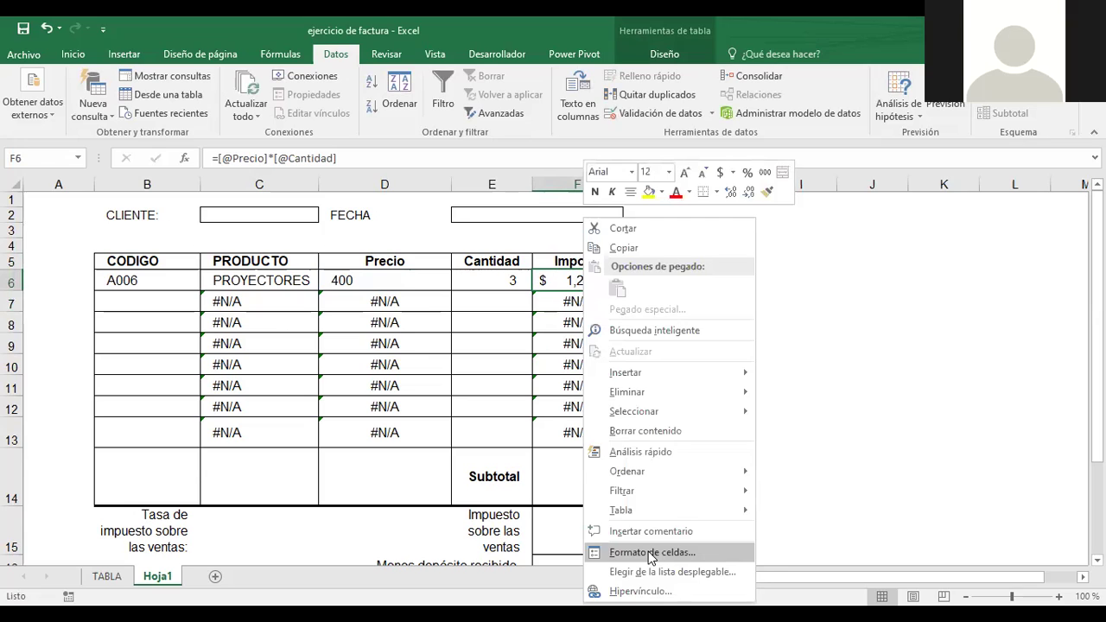
click(649, 553)
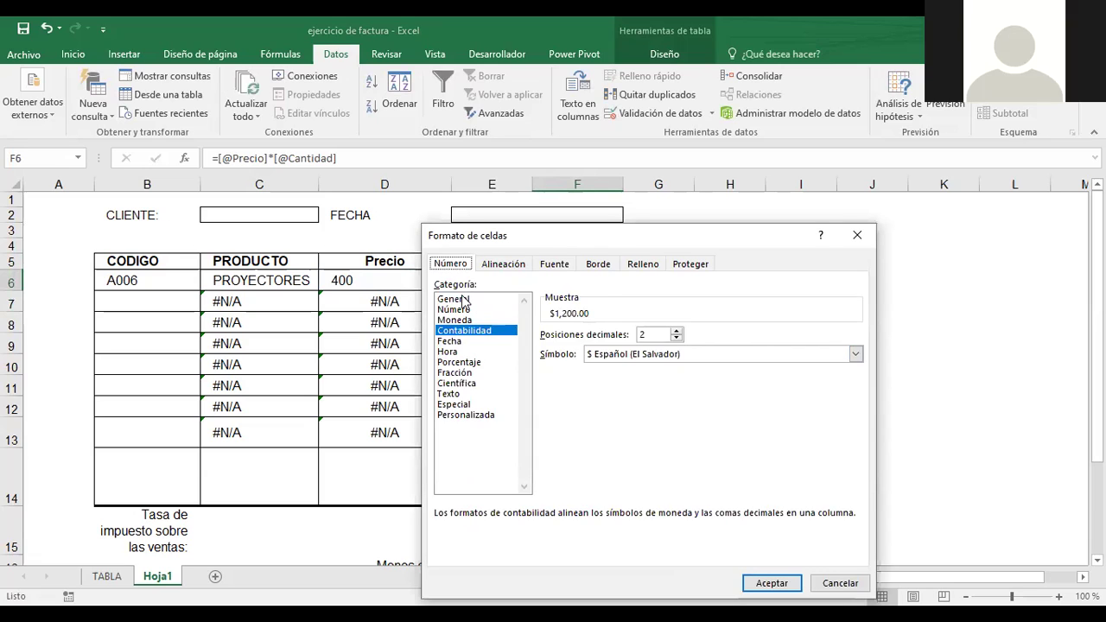
Format F6 as General, then as Moneda with the $ Español (El Salvador) symbol
click(464, 299)
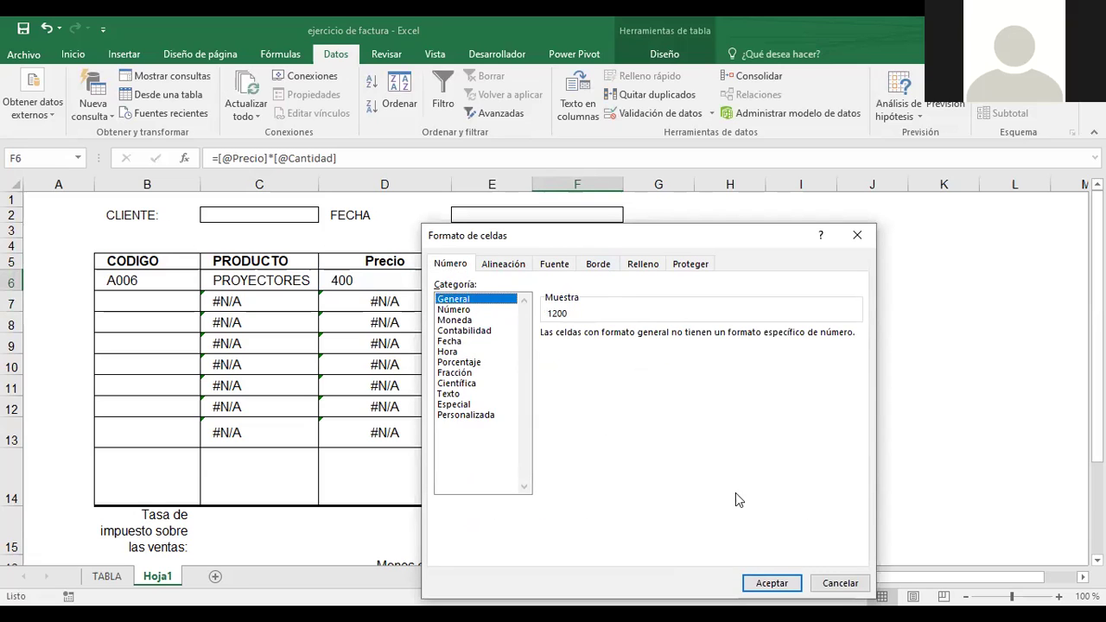
click(771, 588)
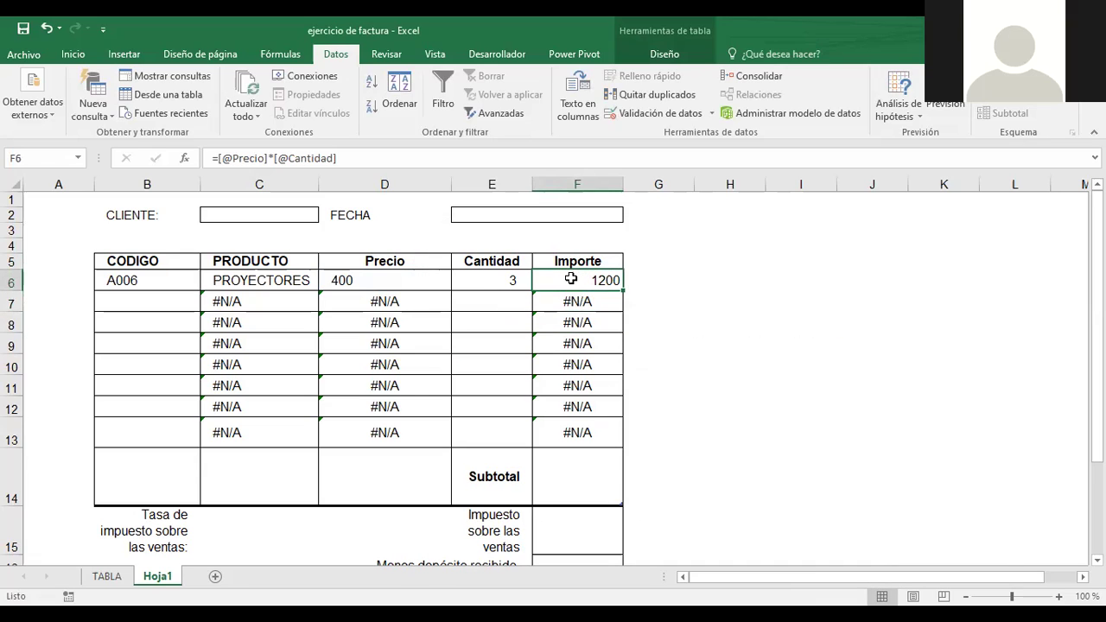
right_click(575, 290)
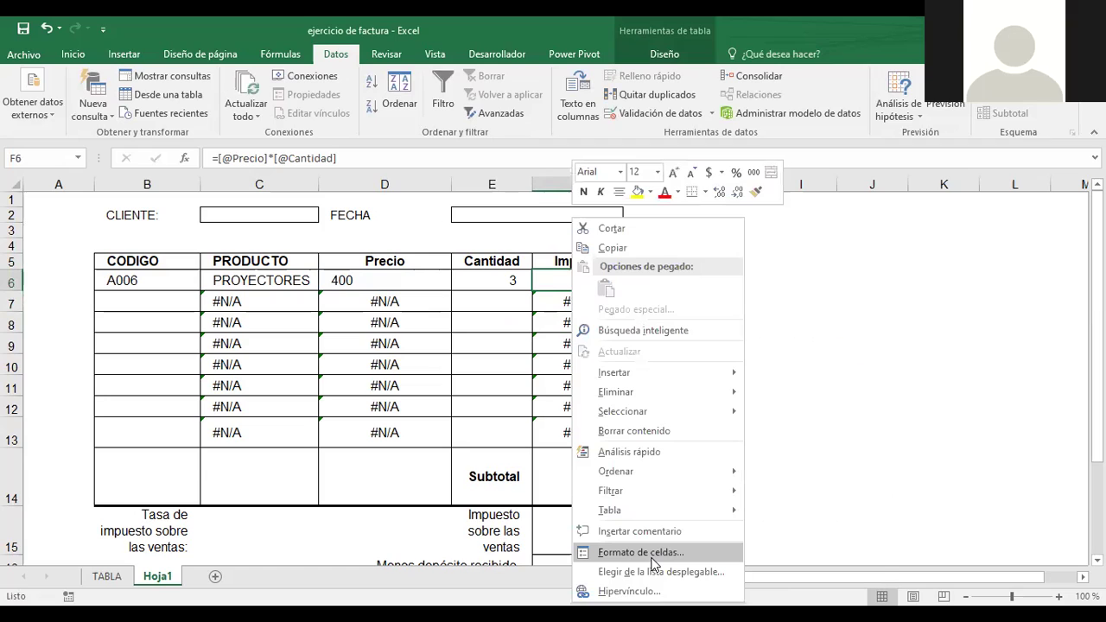
click(652, 561)
click(466, 319)
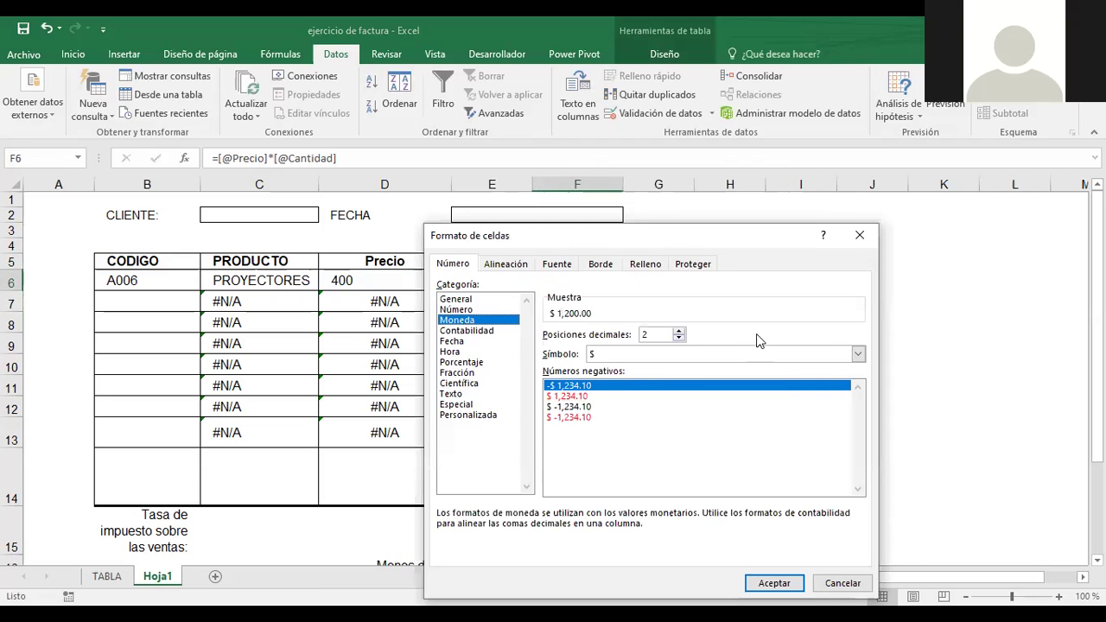
click(858, 353)
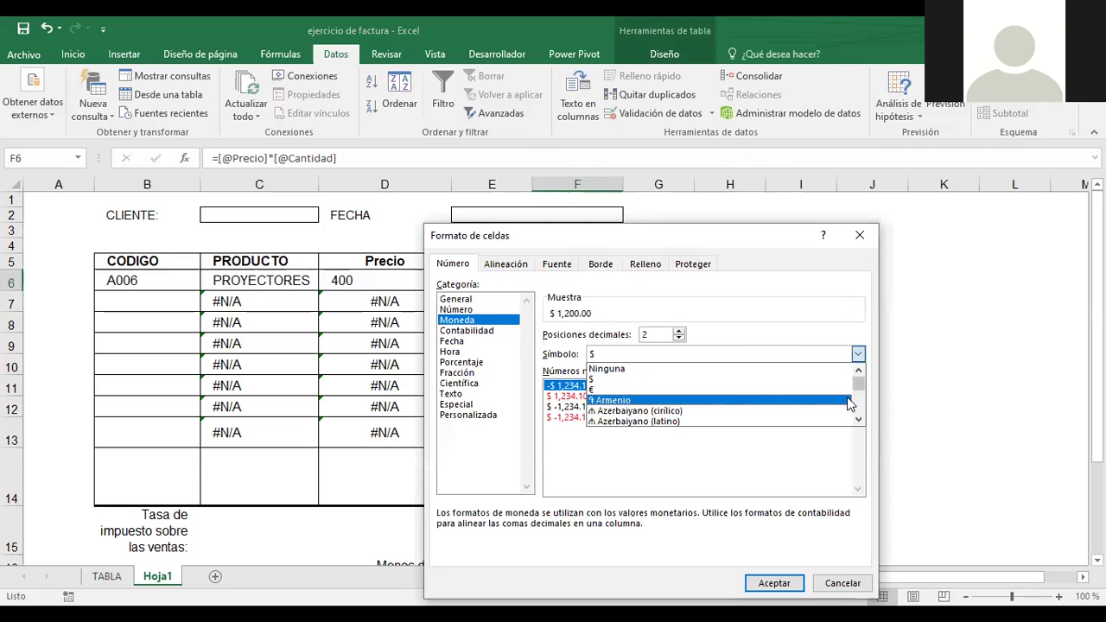
click(859, 420)
drag(858, 419, 860, 423)
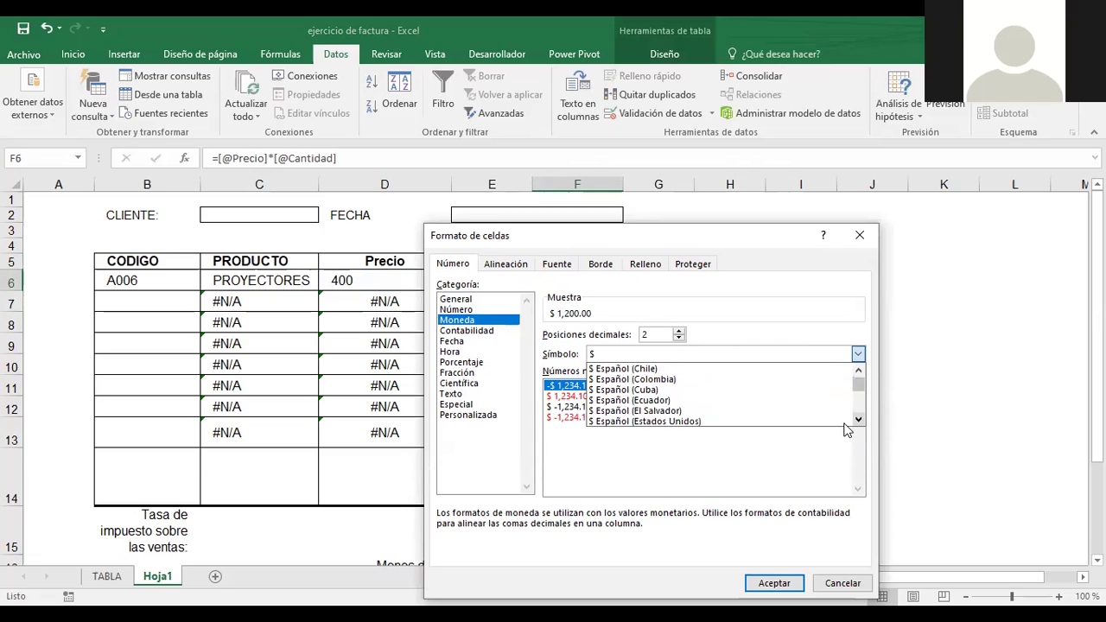
click(671, 415)
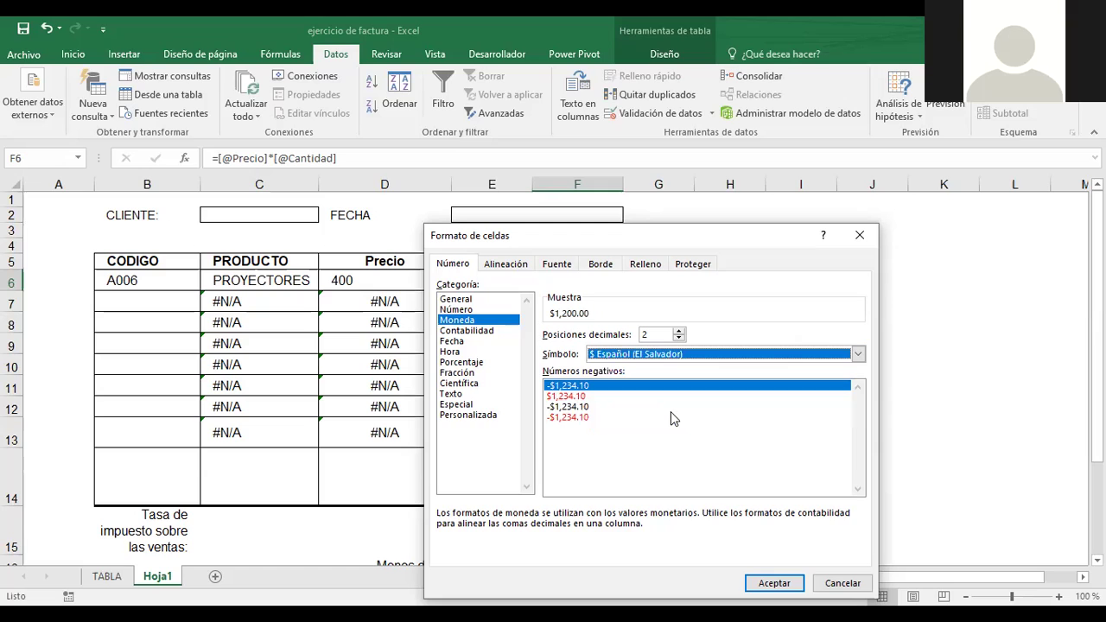
click(779, 587)
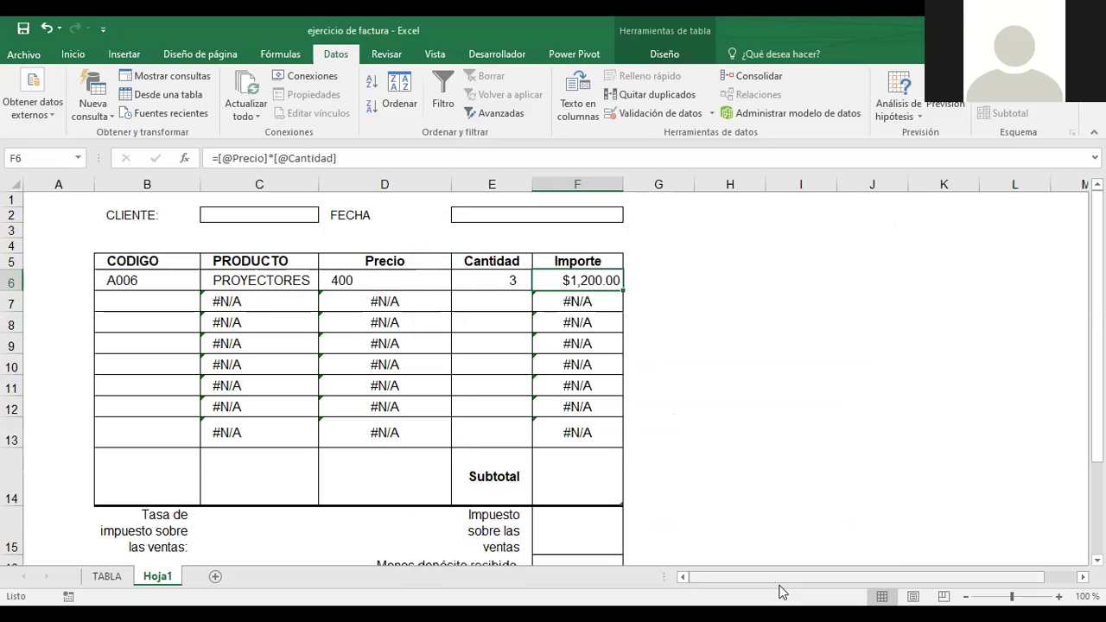
Switch F6 to the Contabilidad accounting format, showing $ 1,200.00
right_click(585, 286)
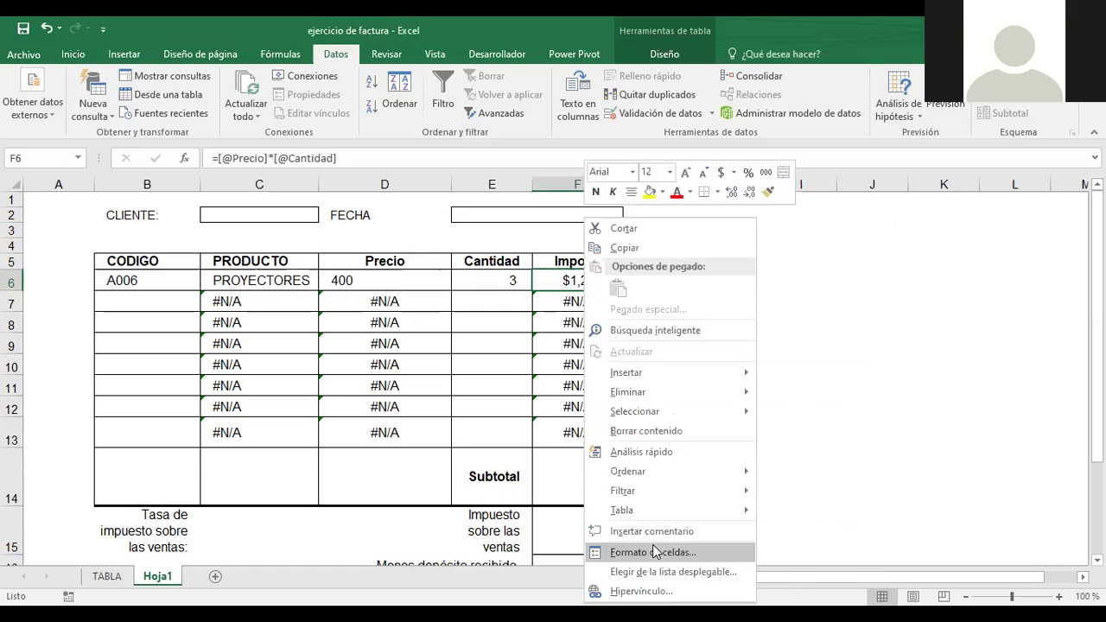
click(652, 552)
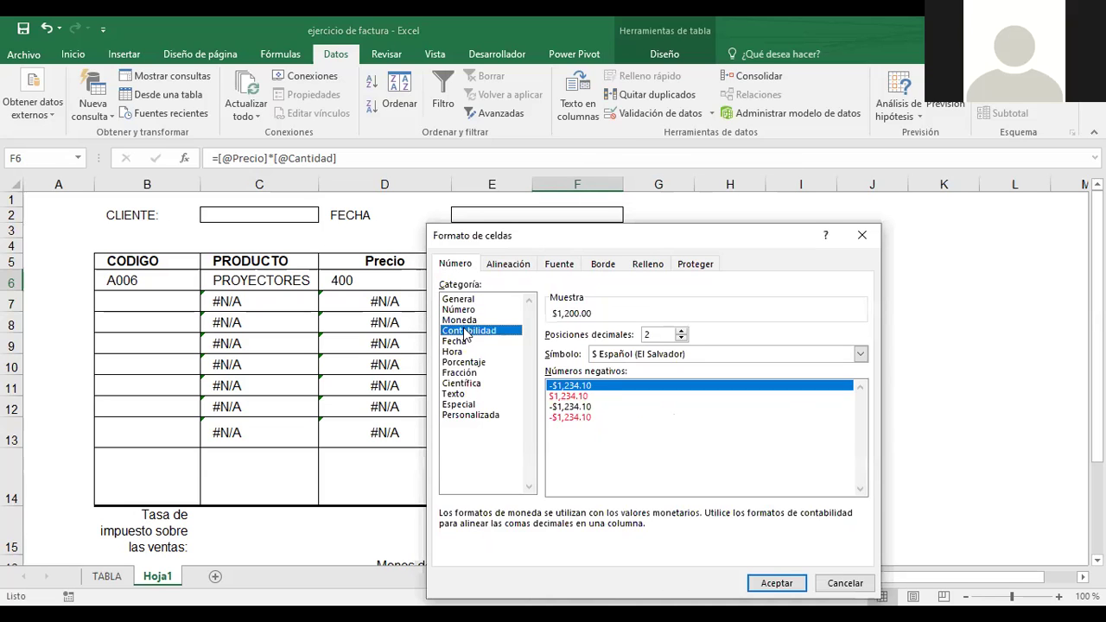
click(776, 583)
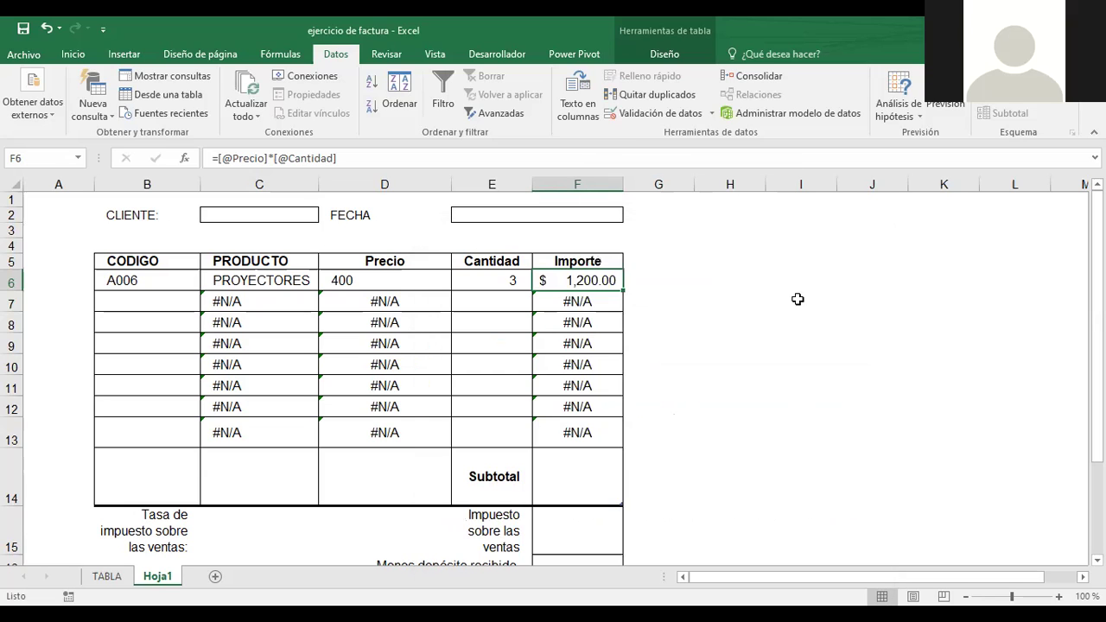
click(797, 299)
click(592, 278)
scroll(740, 303, down, 2)
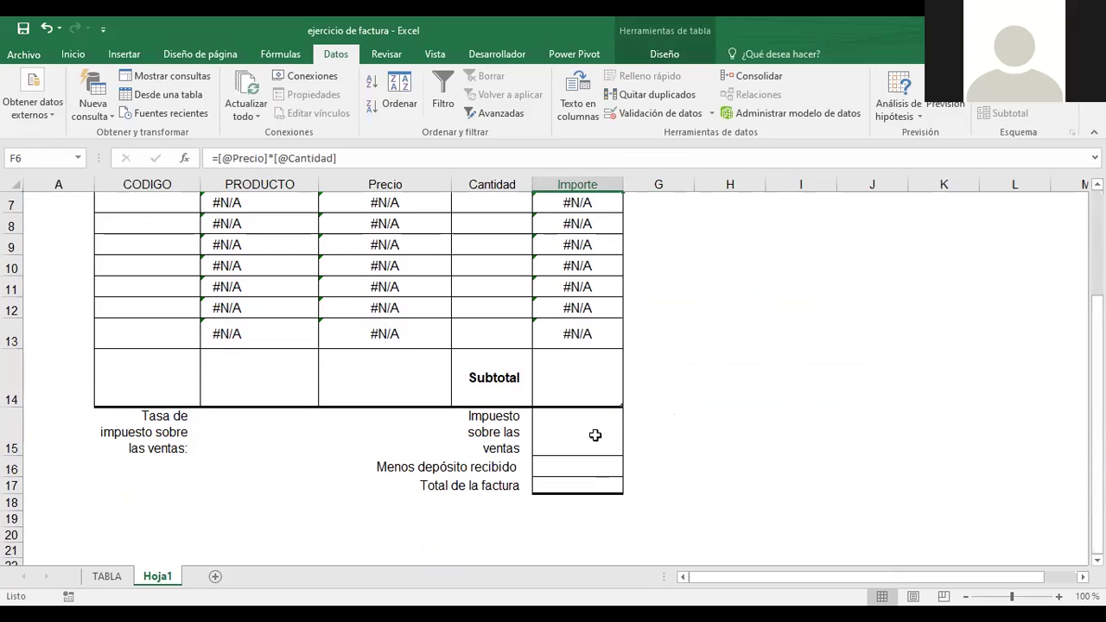
click(596, 381)
scroll(876, 367, up, 1)
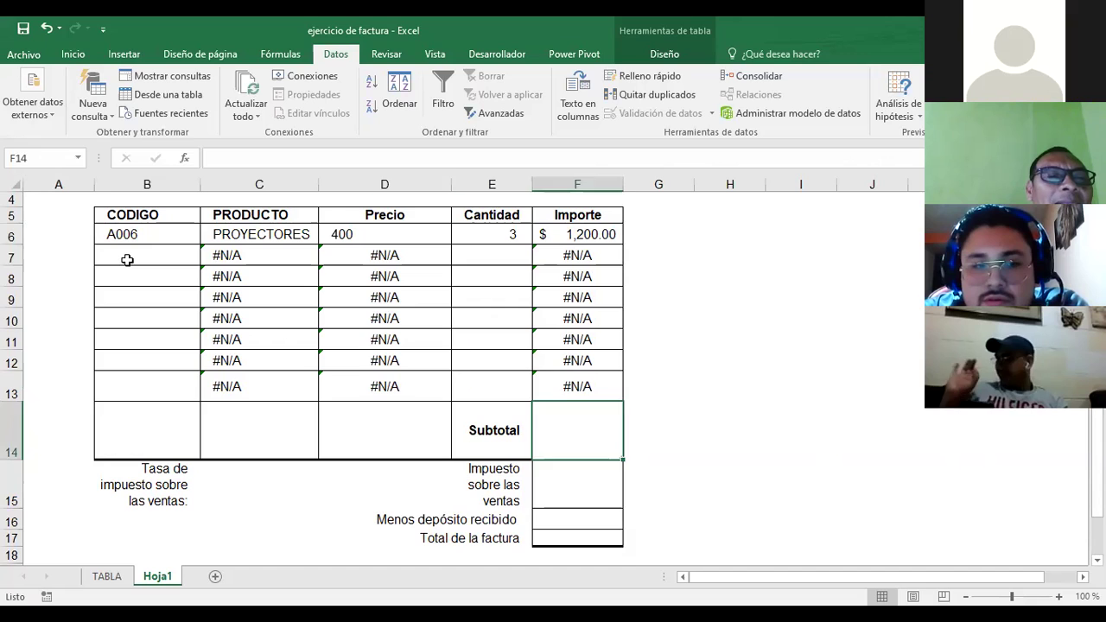
click(127, 260)
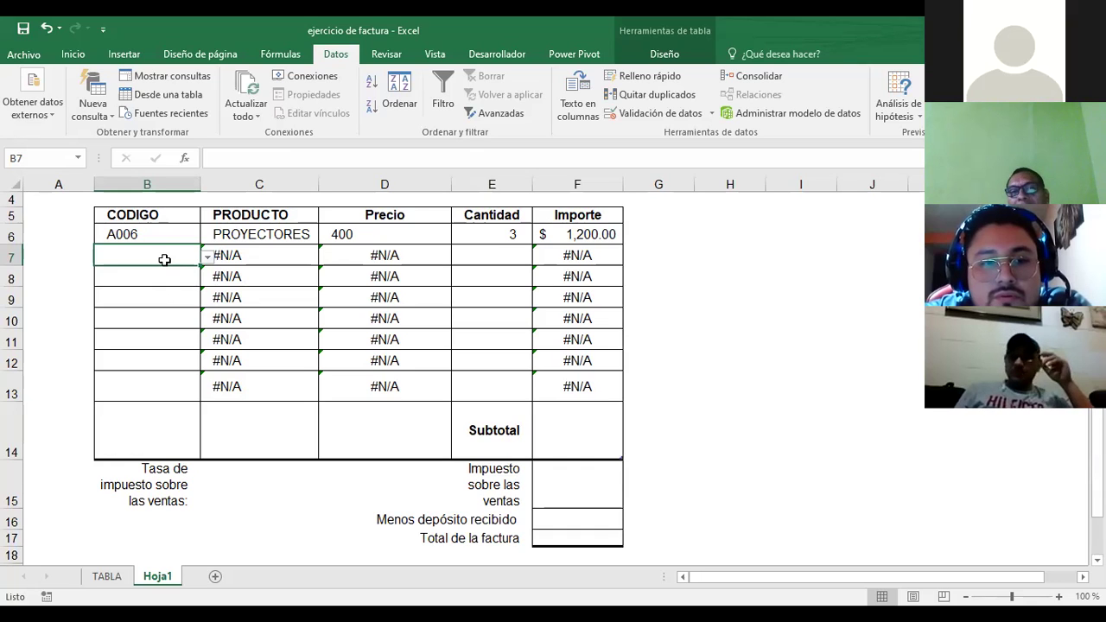
click(239, 256)
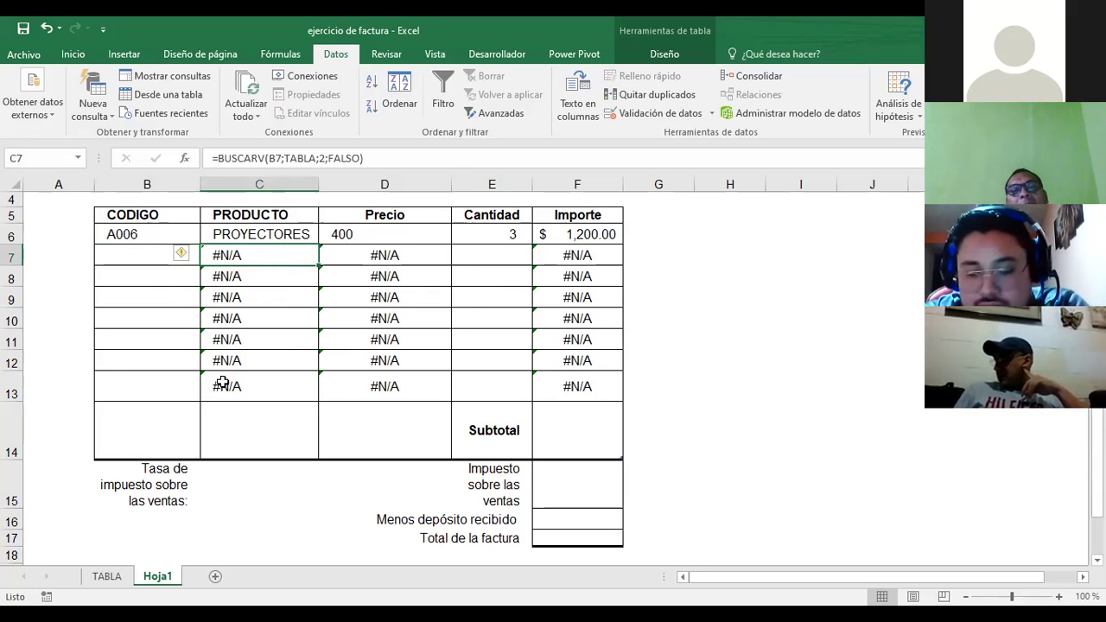
click(559, 431)
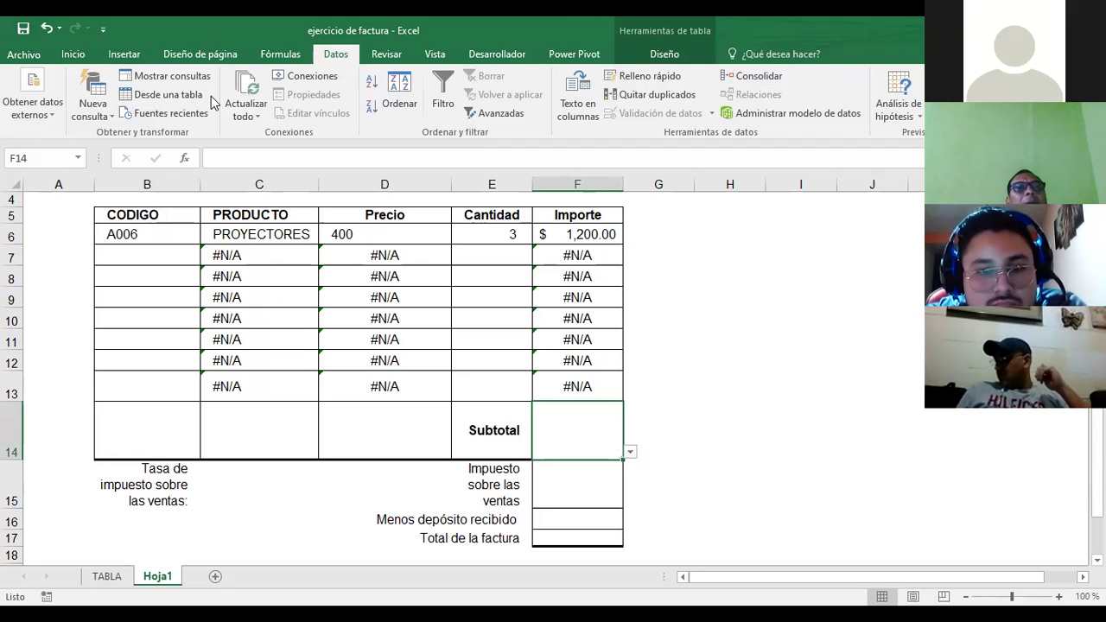
Insert an AutoSum total of the Importe column from the ribbon
click(291, 54)
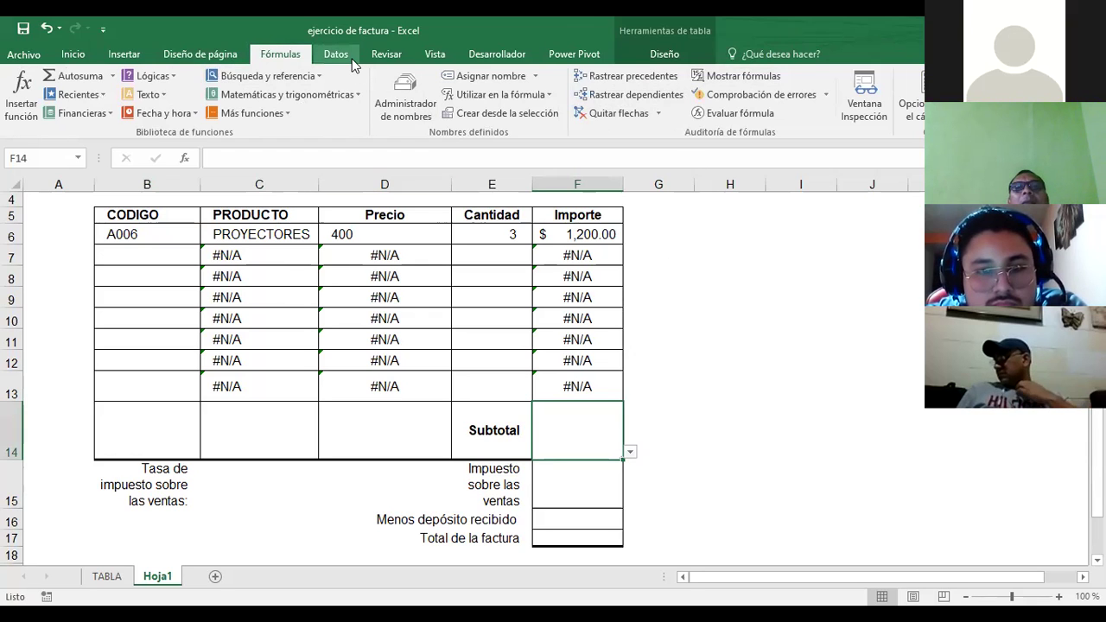
click(74, 54)
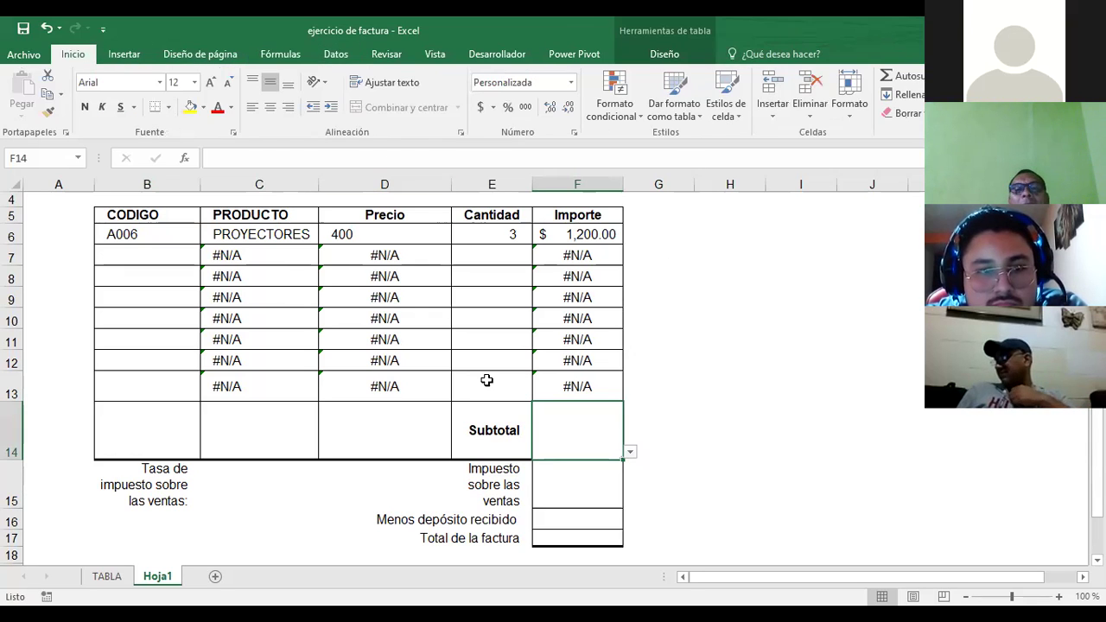
double_click(909, 79)
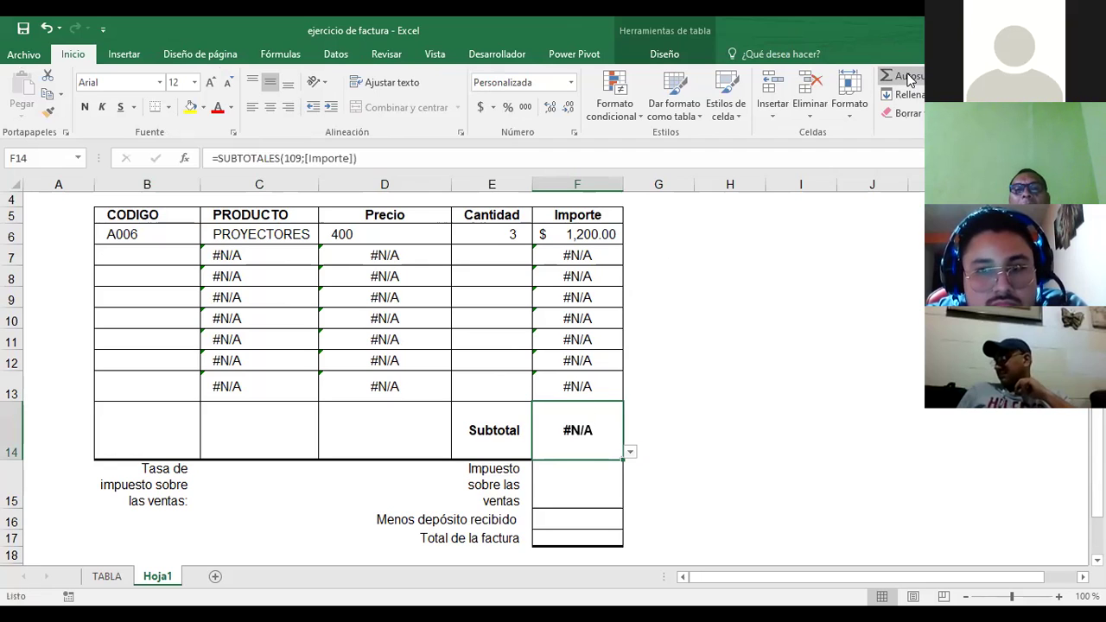
key(Return)
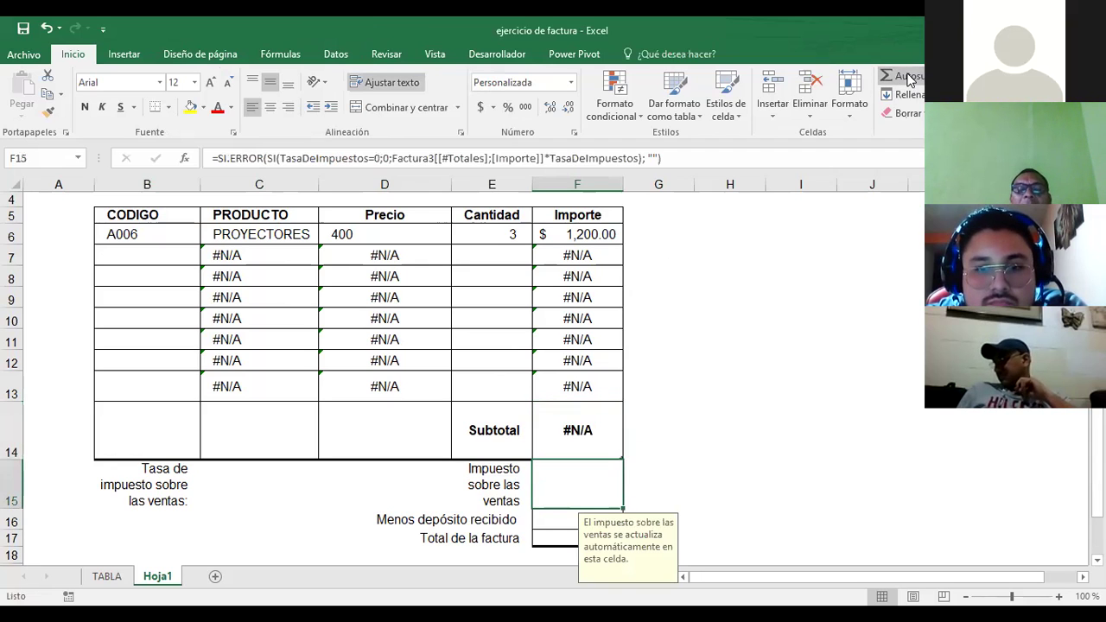
Replace the Subtotal formula in F14 with =SUMA([Importe])
click(585, 432)
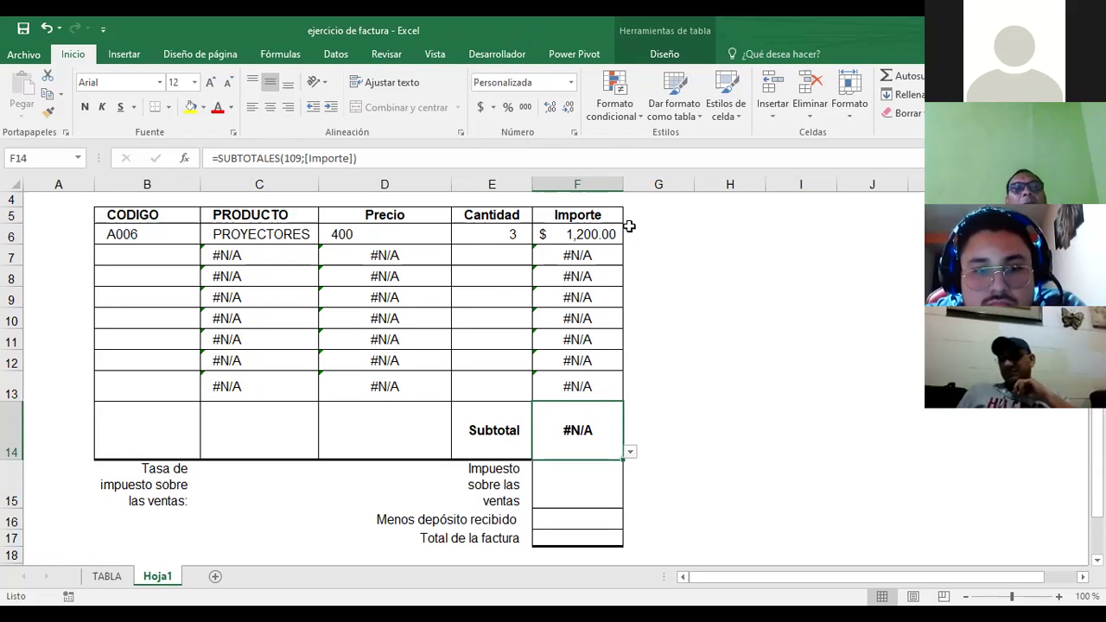
key(Delete)
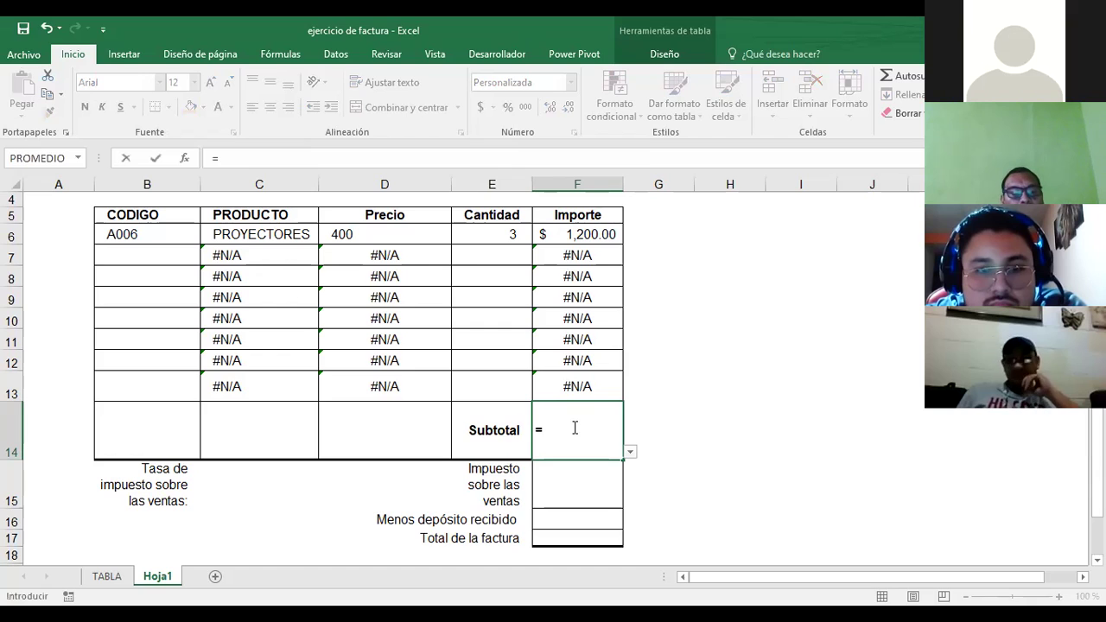
text(sum)
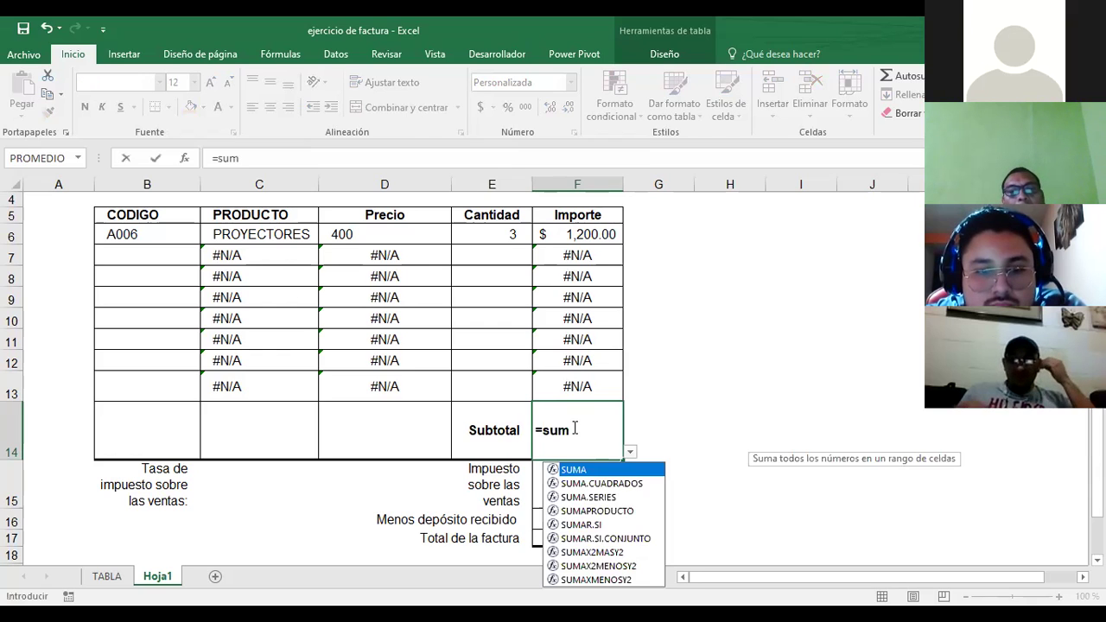
text(a()
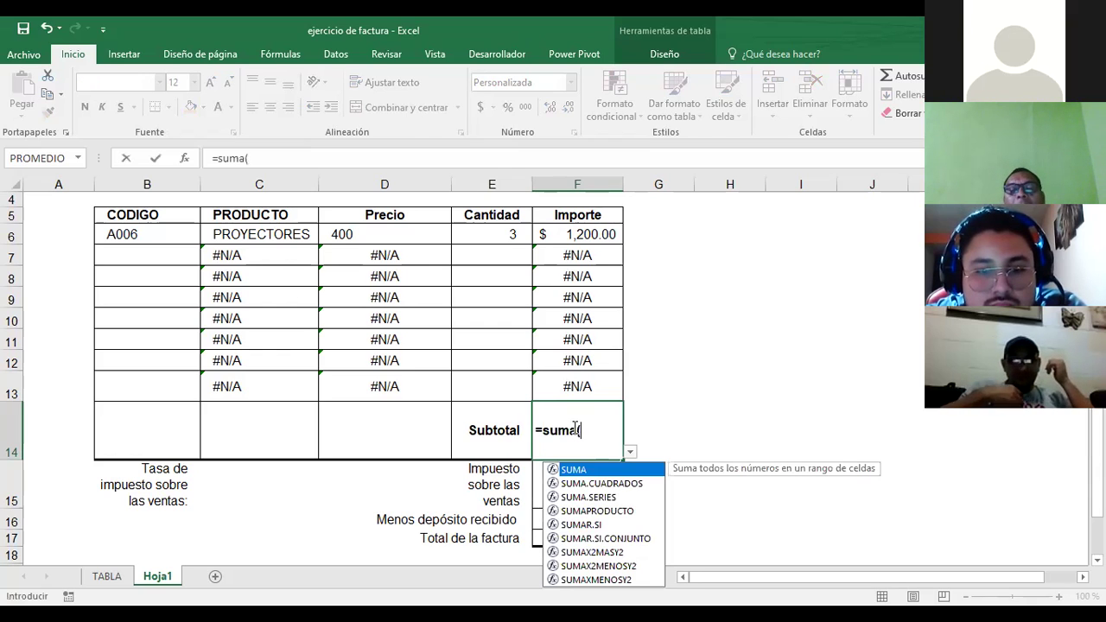
click(574, 227)
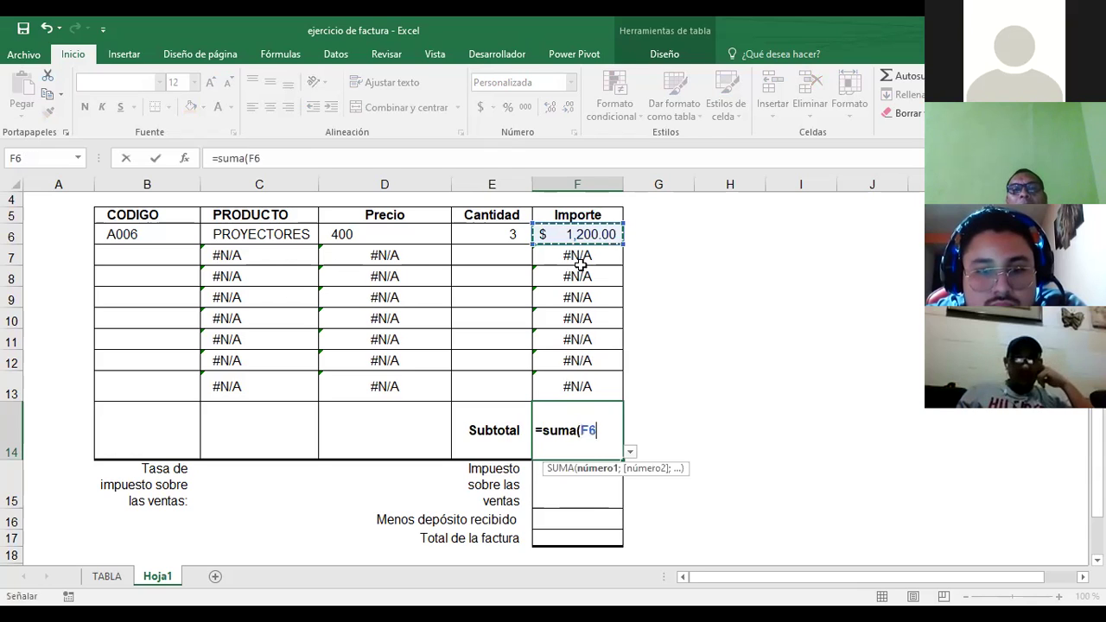
shift+click(567, 386)
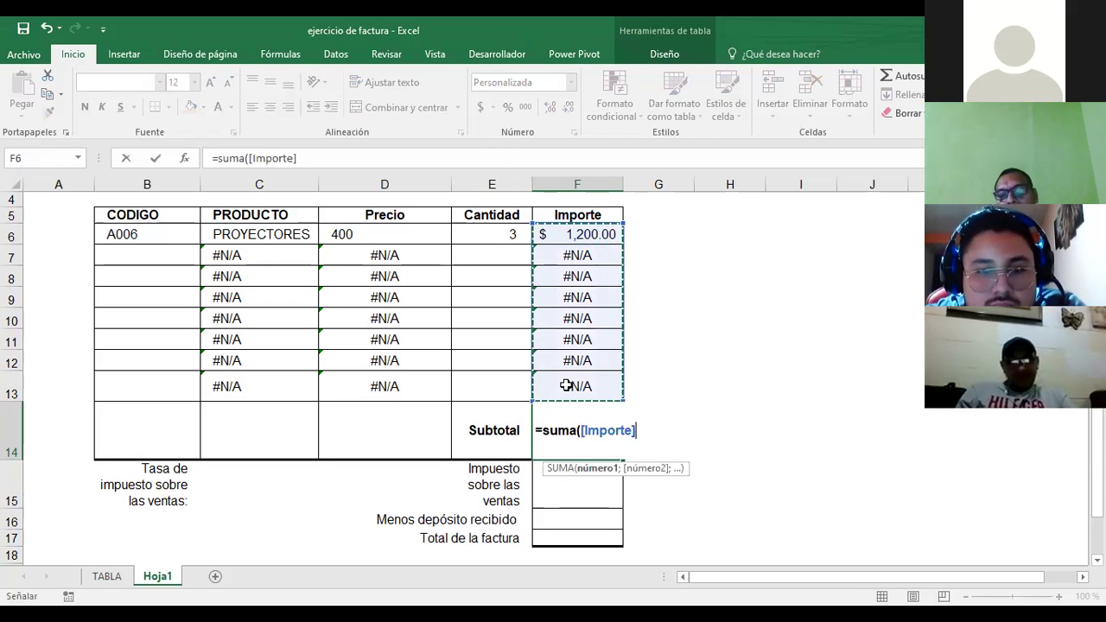
text())
key(Return)
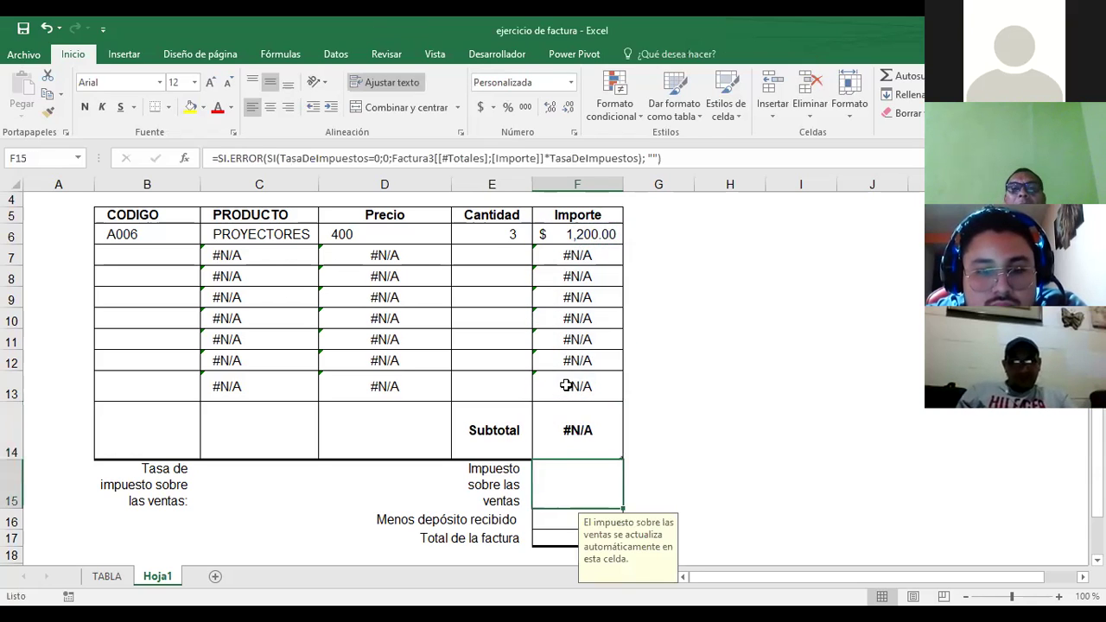
Clear the #N/A Importe results in rows 7–13, leaving Subtotal at 1,200.00 €
click(596, 258)
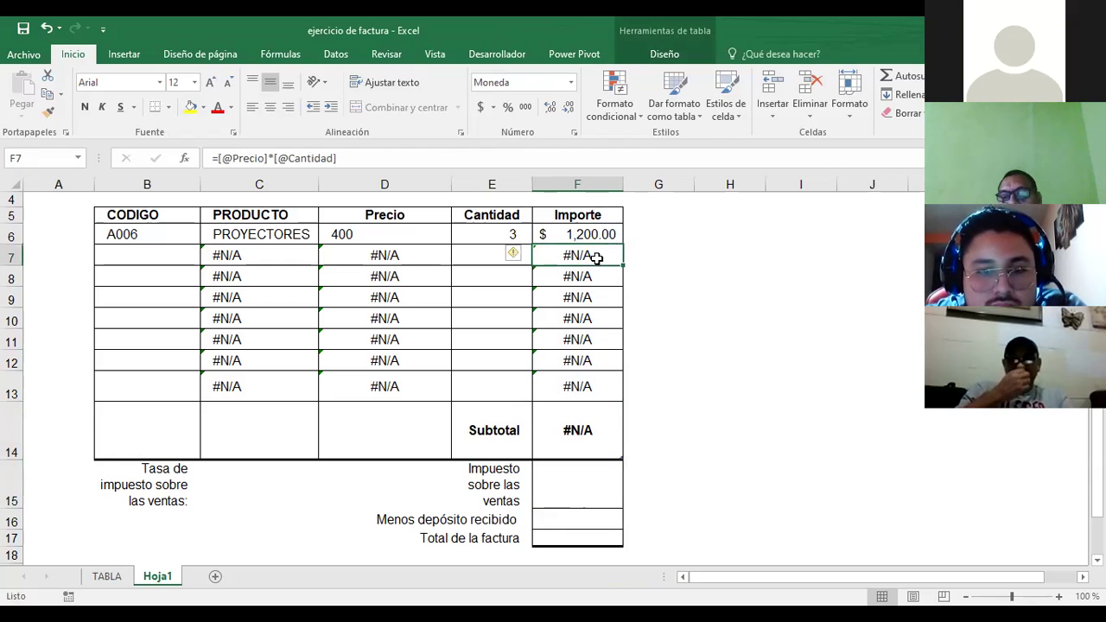
key(Delete)
key(Down)
key(Delete)
key(Down)
key(Delete)
key(Down)
key(Delete)
key(Down)
key(Delete)
key(Down)
key(Down)
key(Delete)
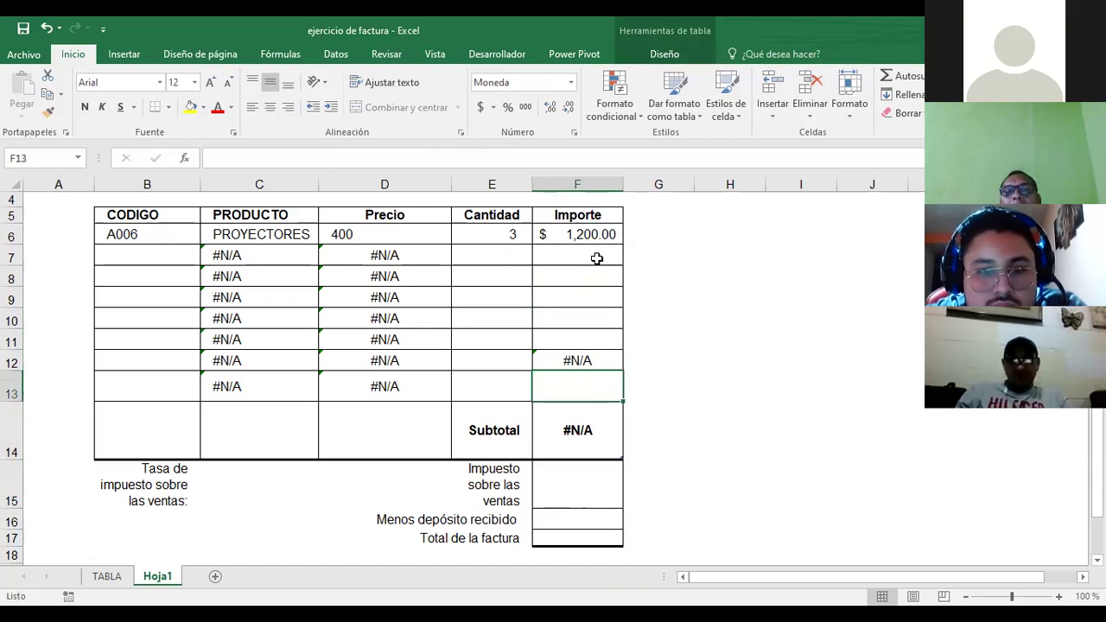
key(Up)
key(Delete)
key(Down)
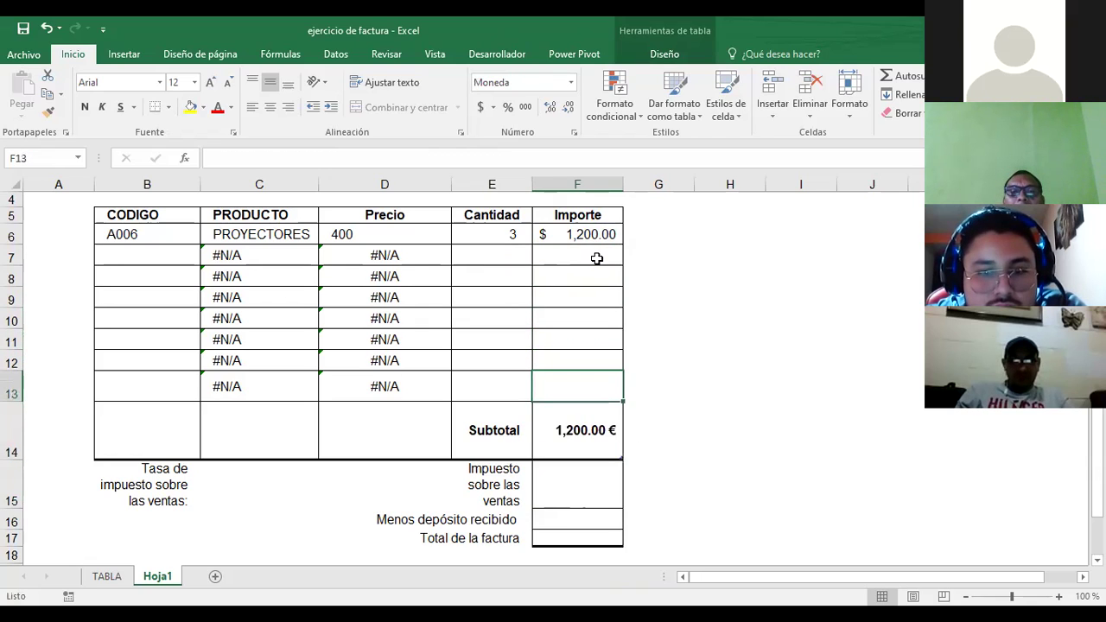
click(551, 417)
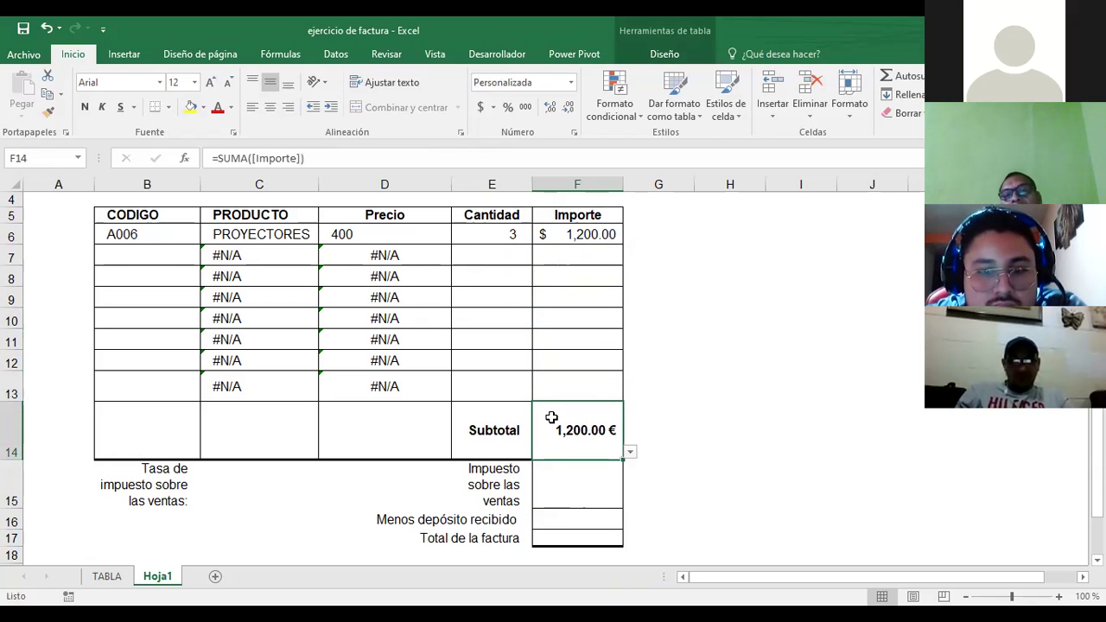
Format the Subtotal cell F14 as Contabilidad with no currency symbol
right_click(553, 421)
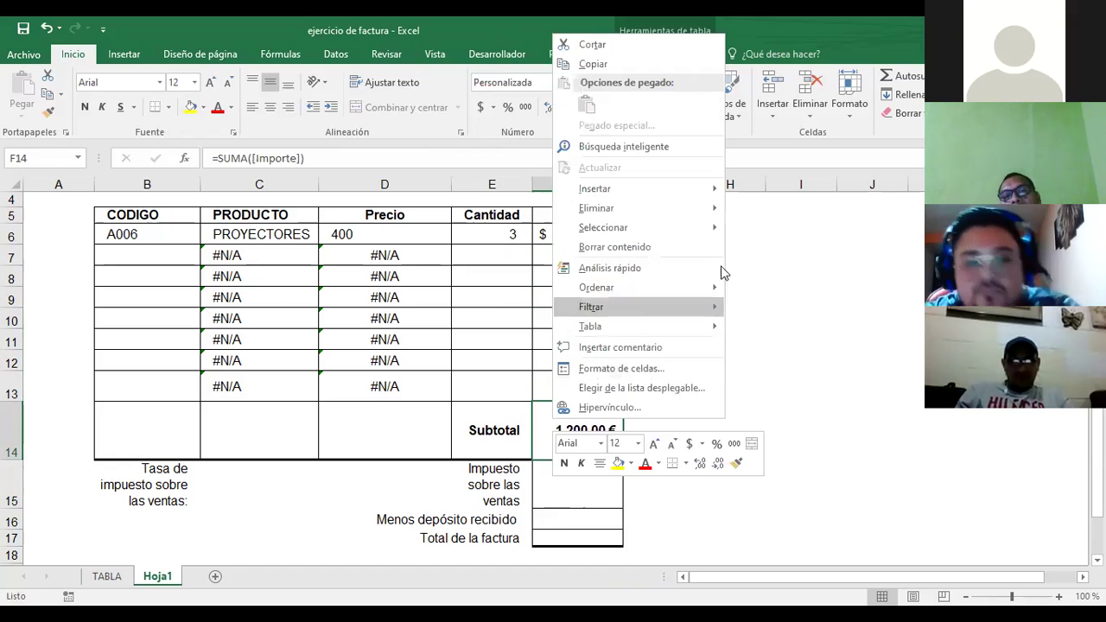
click(627, 370)
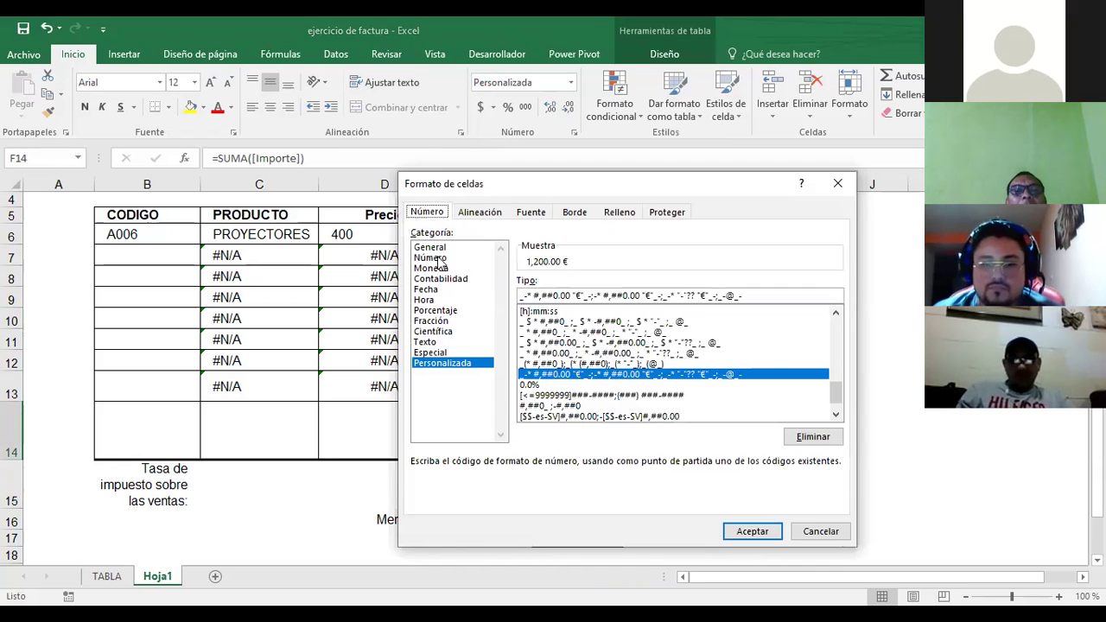
click(837, 184)
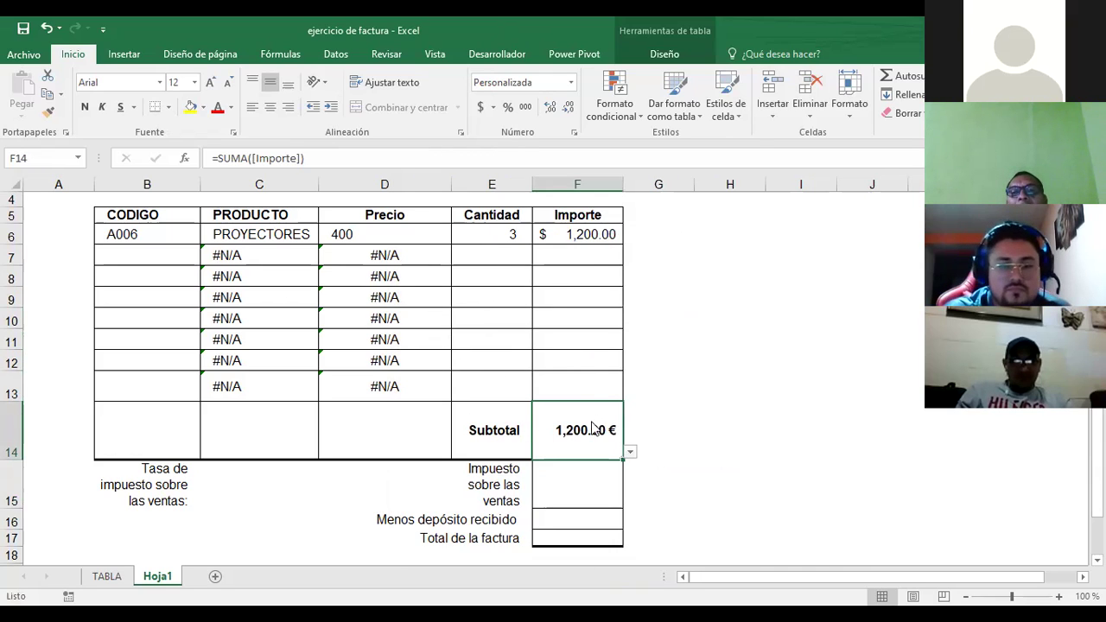
right_click(592, 423)
click(662, 372)
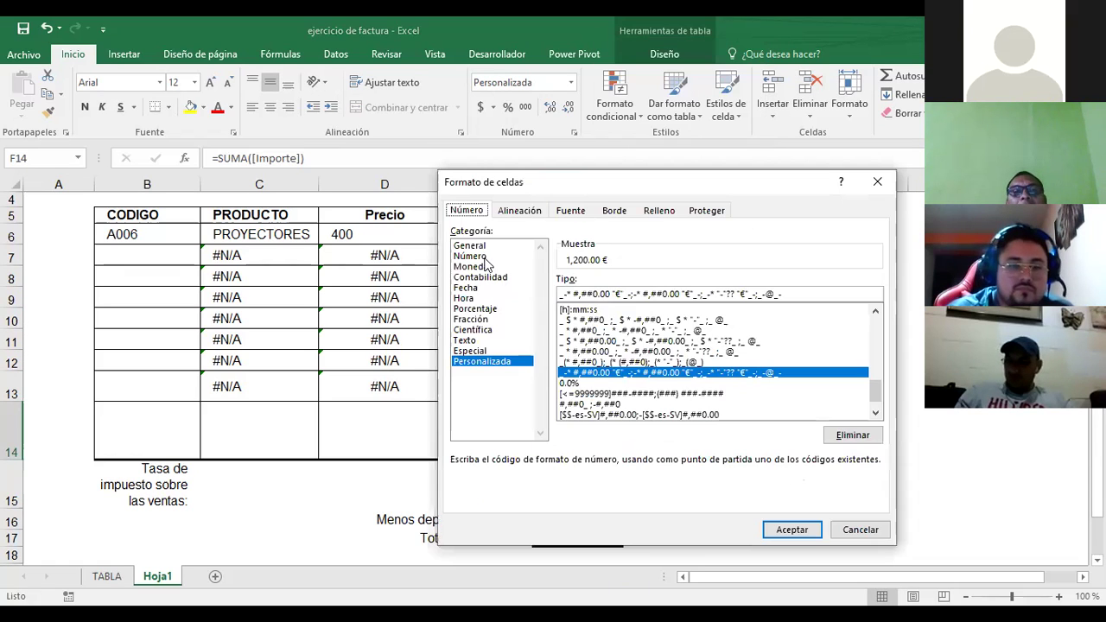
click(482, 276)
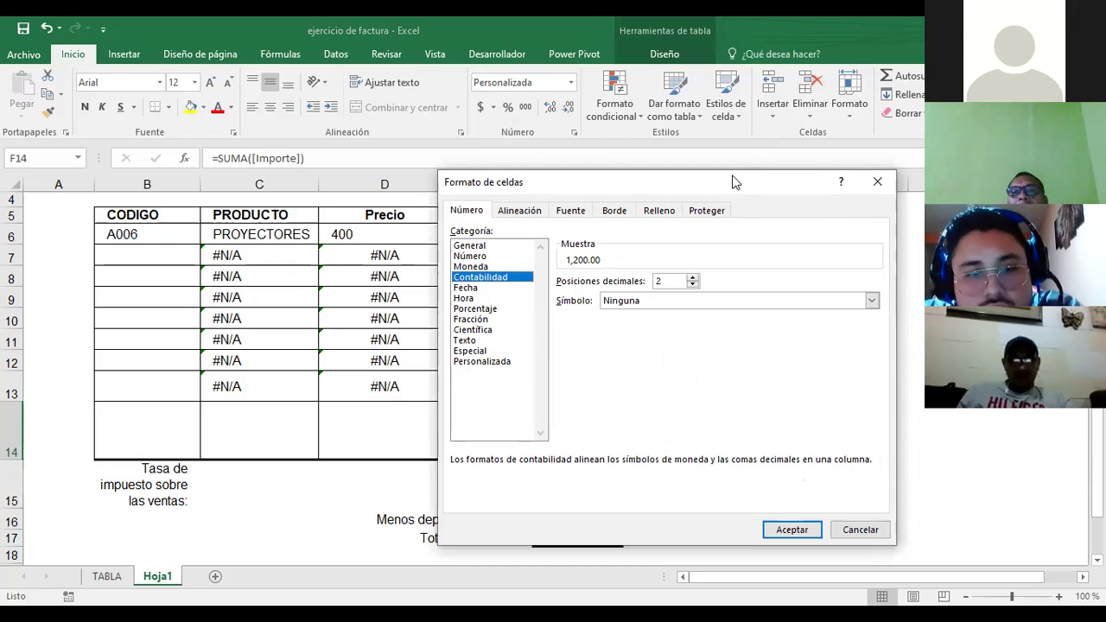
drag(733, 182, 667, 110)
click(726, 459)
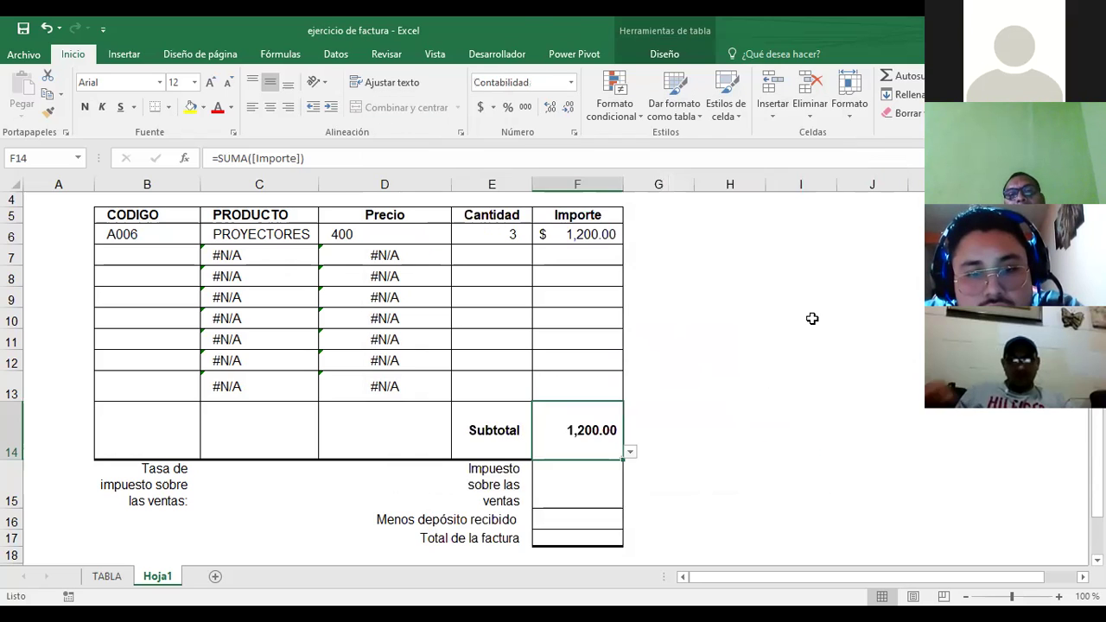
Switch from the invoice to the TABLA product sheet with Ctrl+PgUp
click(808, 318)
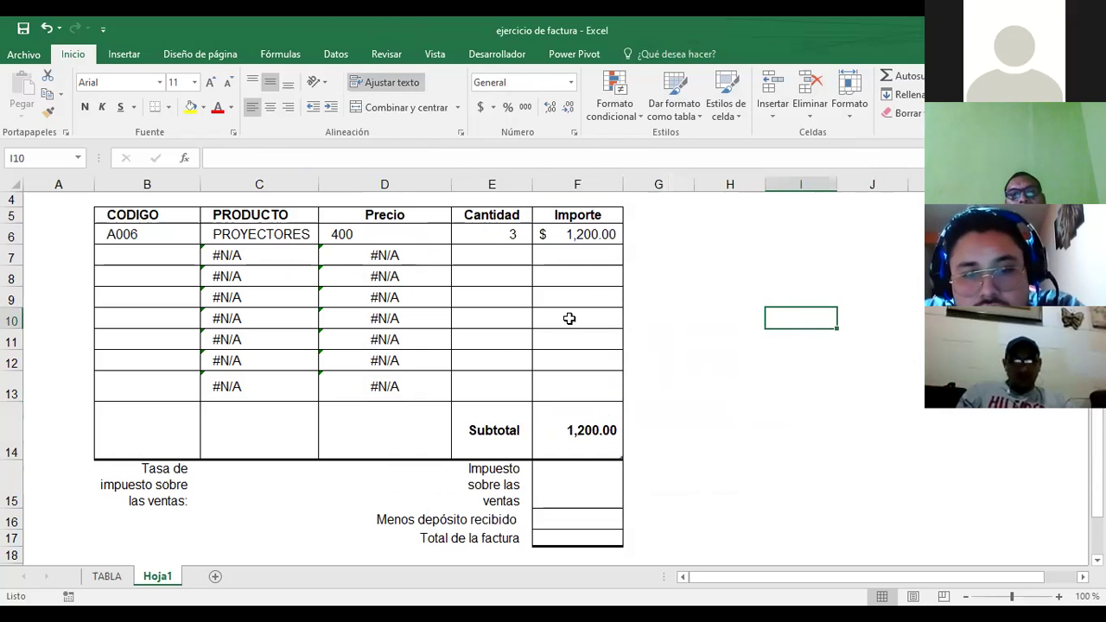
click(494, 233)
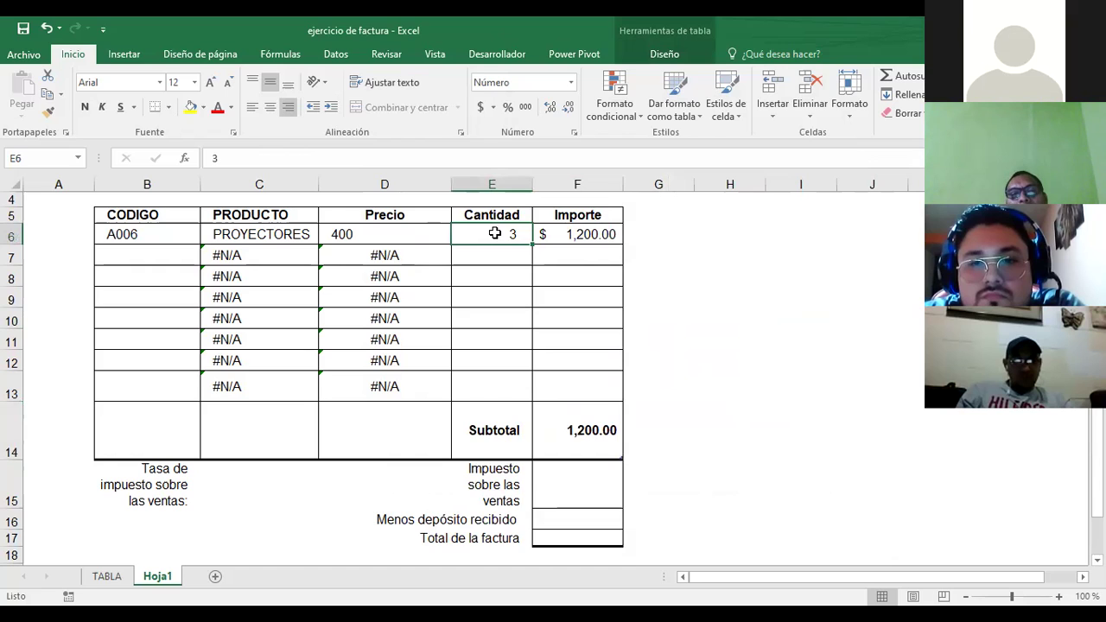
key(ctrl+Page_Up)
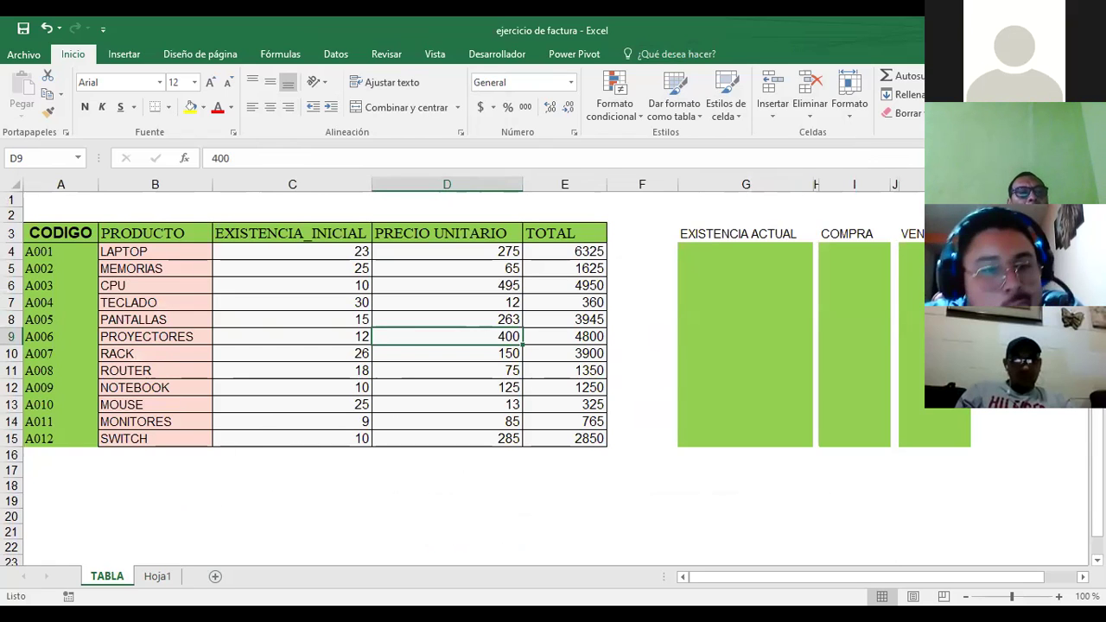
Choose product code A011 for the first invoice line on Hoja1
click(168, 579)
click(153, 234)
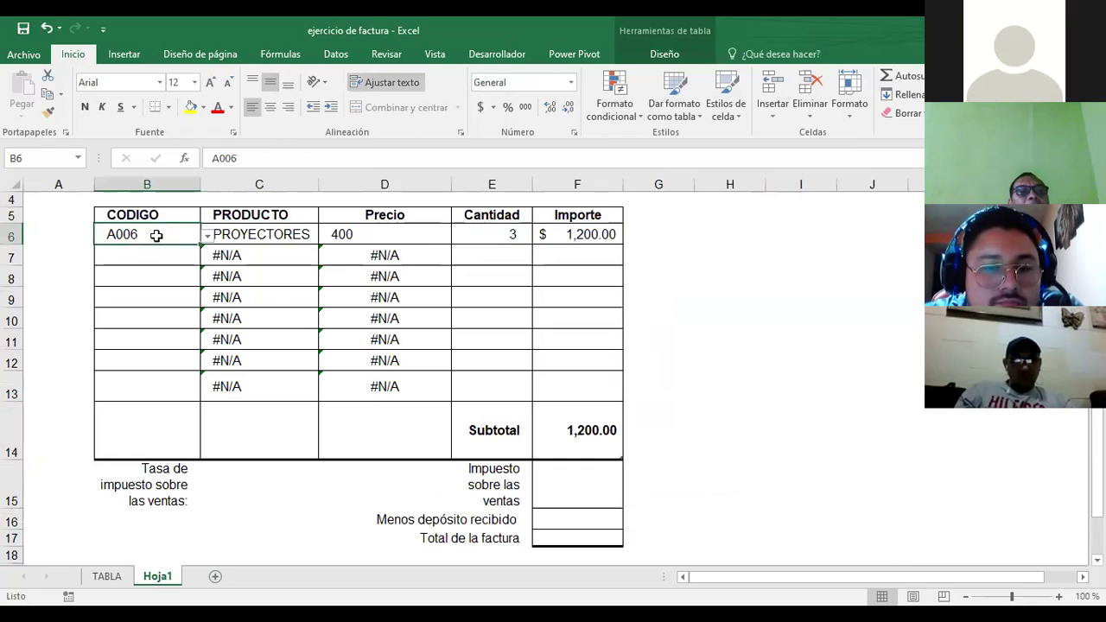
click(207, 235)
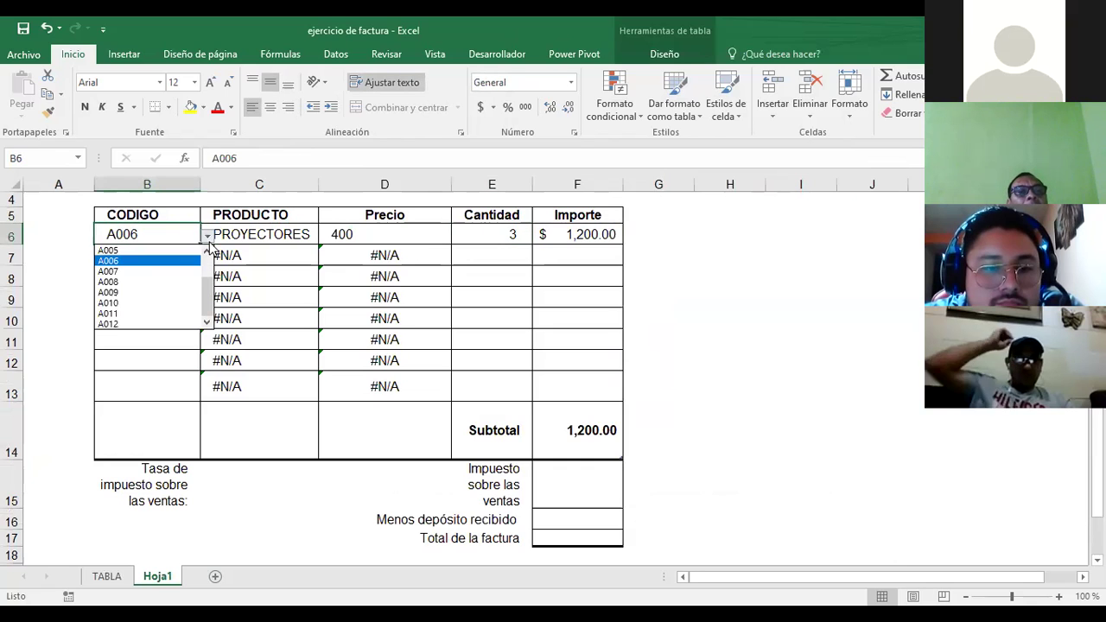
click(131, 313)
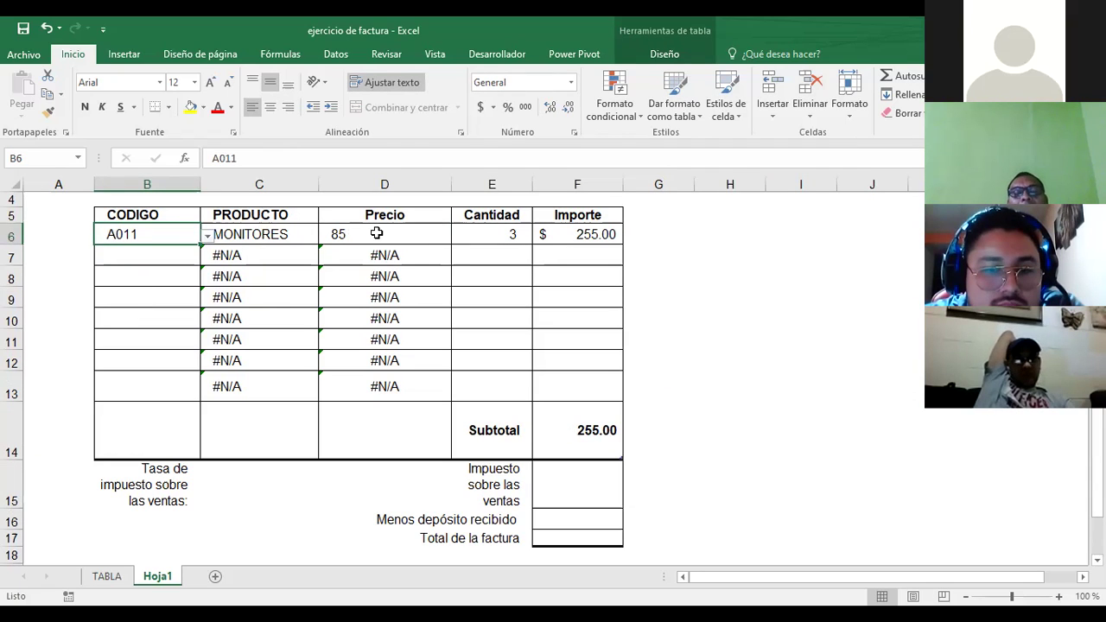
Set the first line's quantity to 12, then go to the TABLA sheet
click(493, 238)
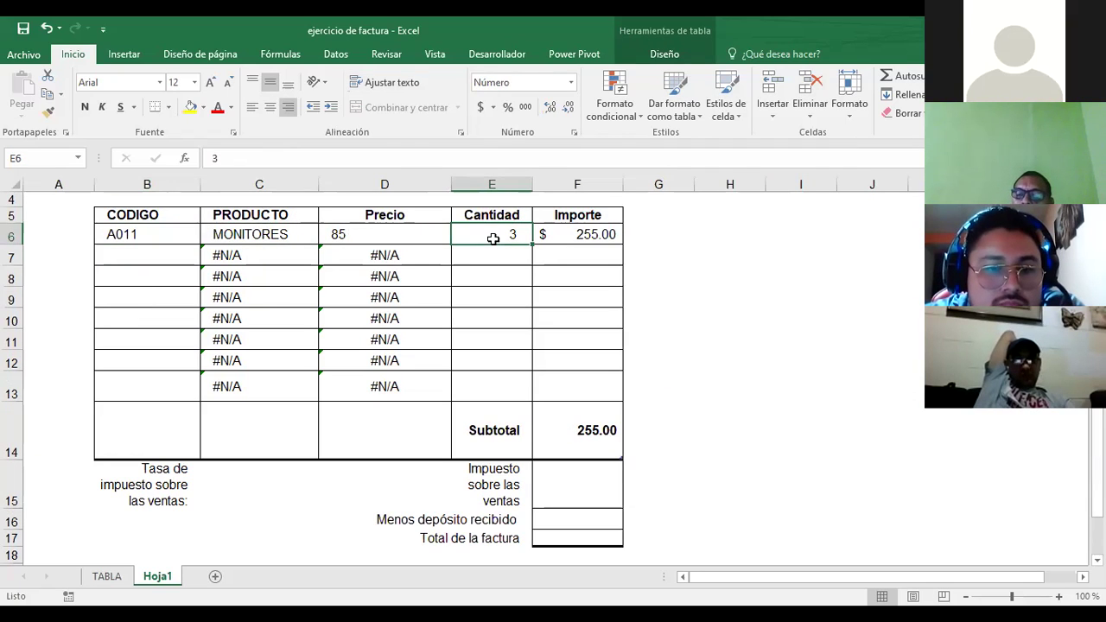
text(12)
key(Return)
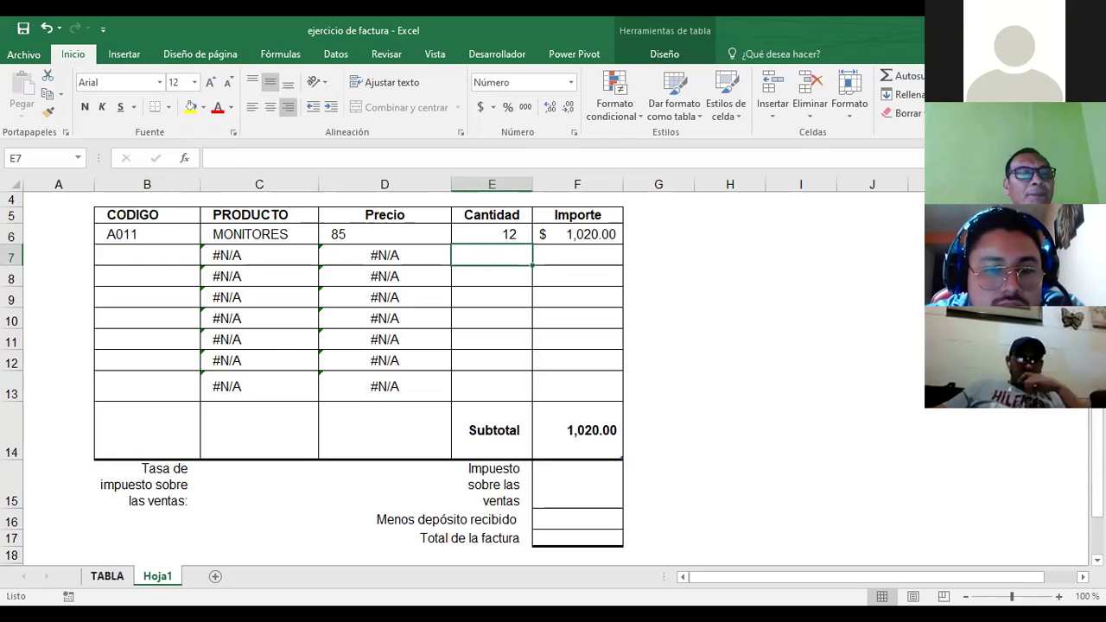
click(97, 584)
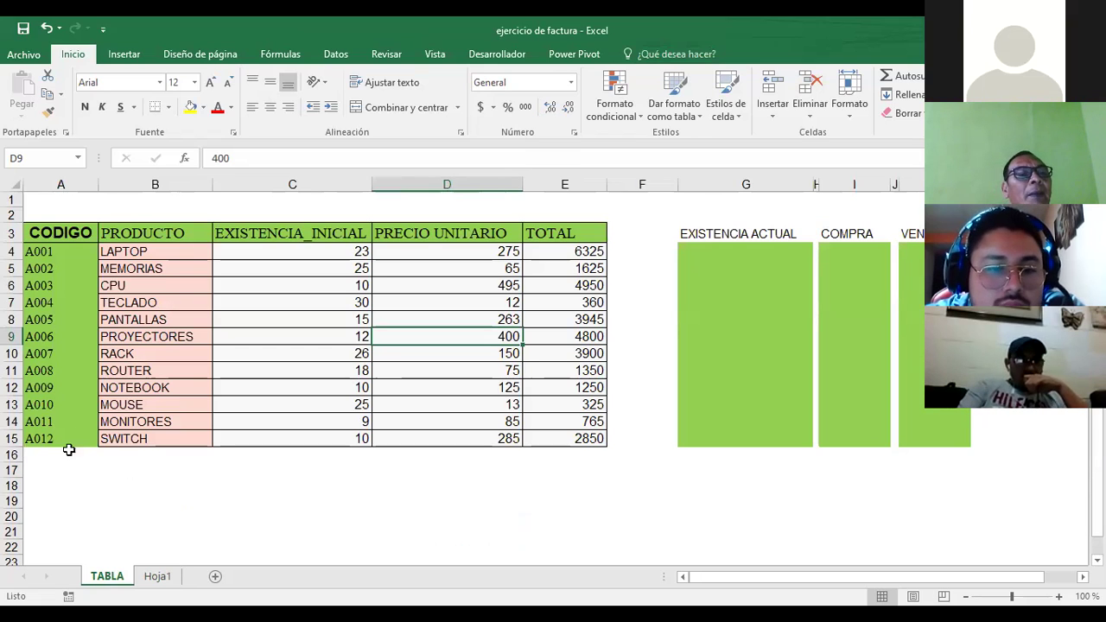
Check the MONITORES initial stock of 9 in C14, then return to Hoja1
click(329, 423)
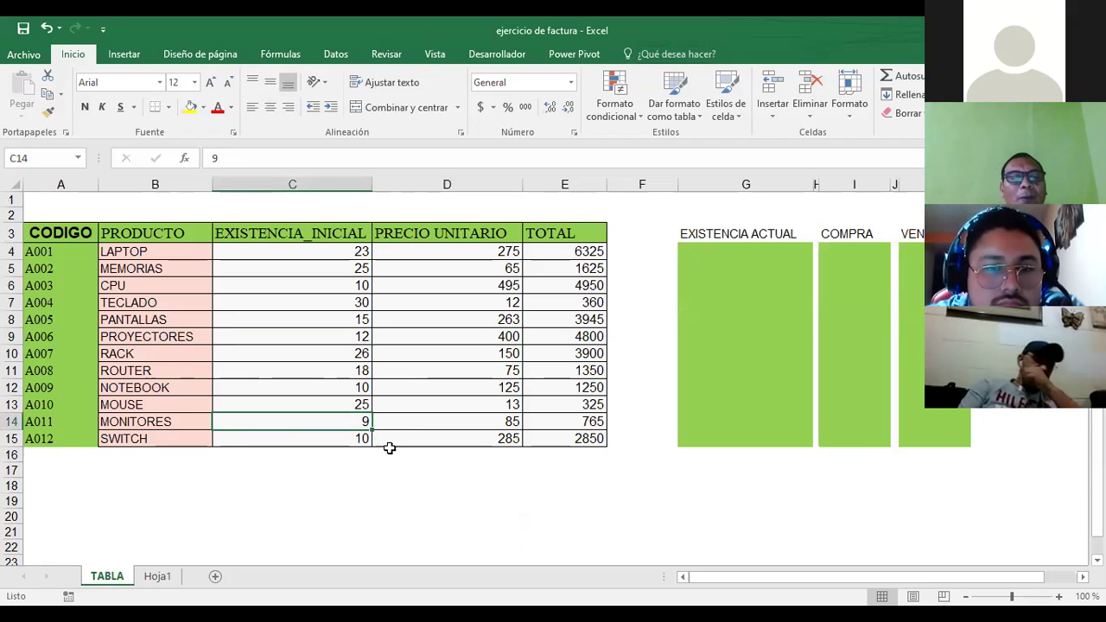
key(ctrl+Page_Down)
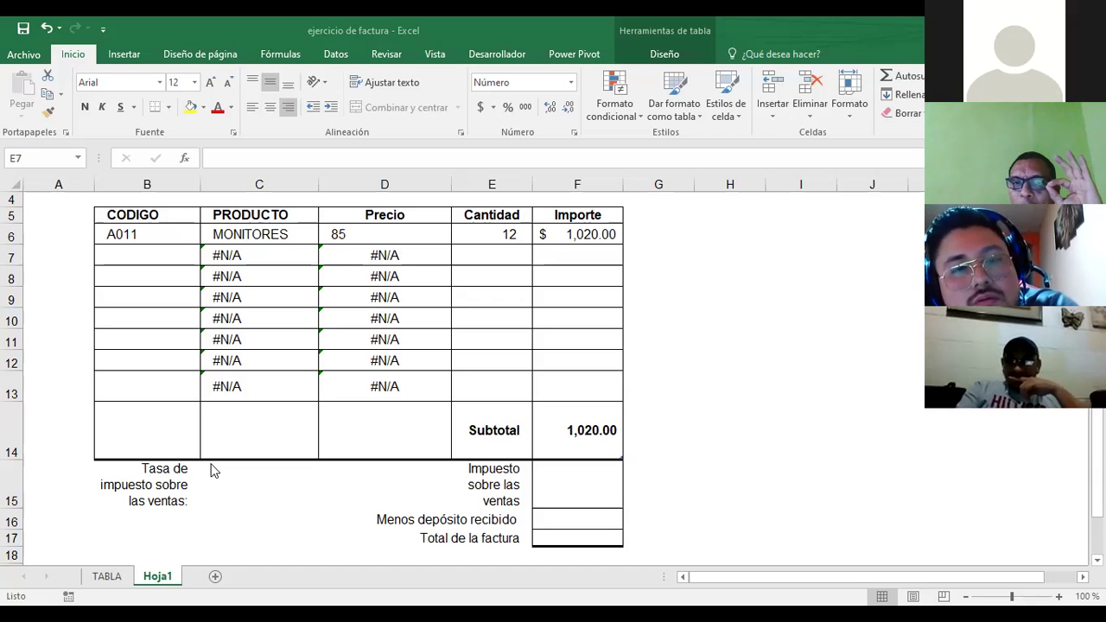
click(494, 256)
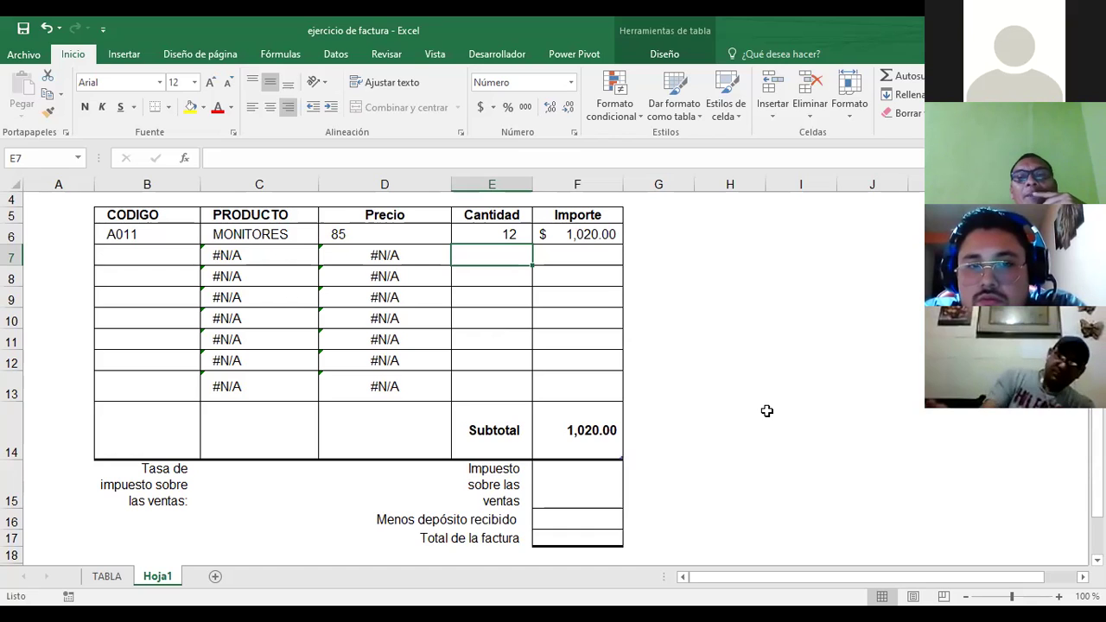
click(499, 235)
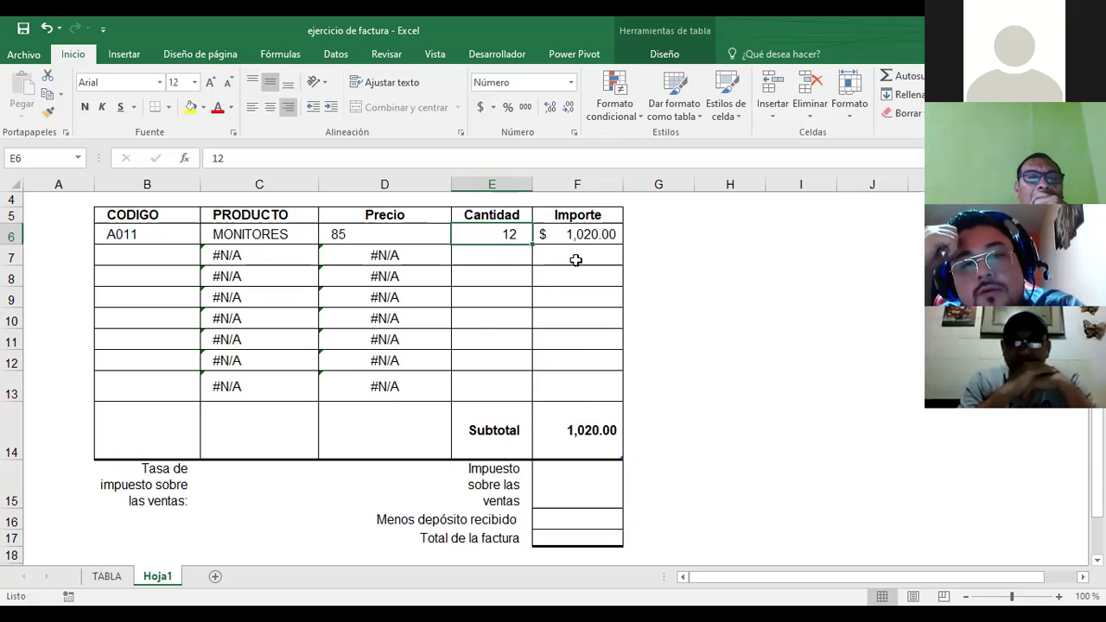
click(501, 256)
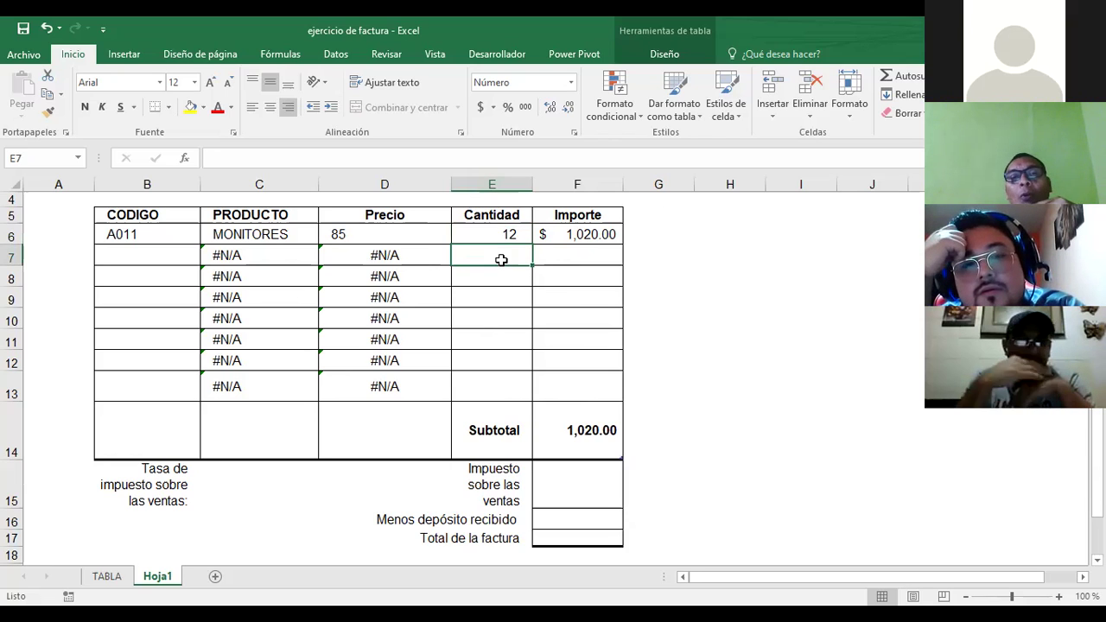
click(484, 232)
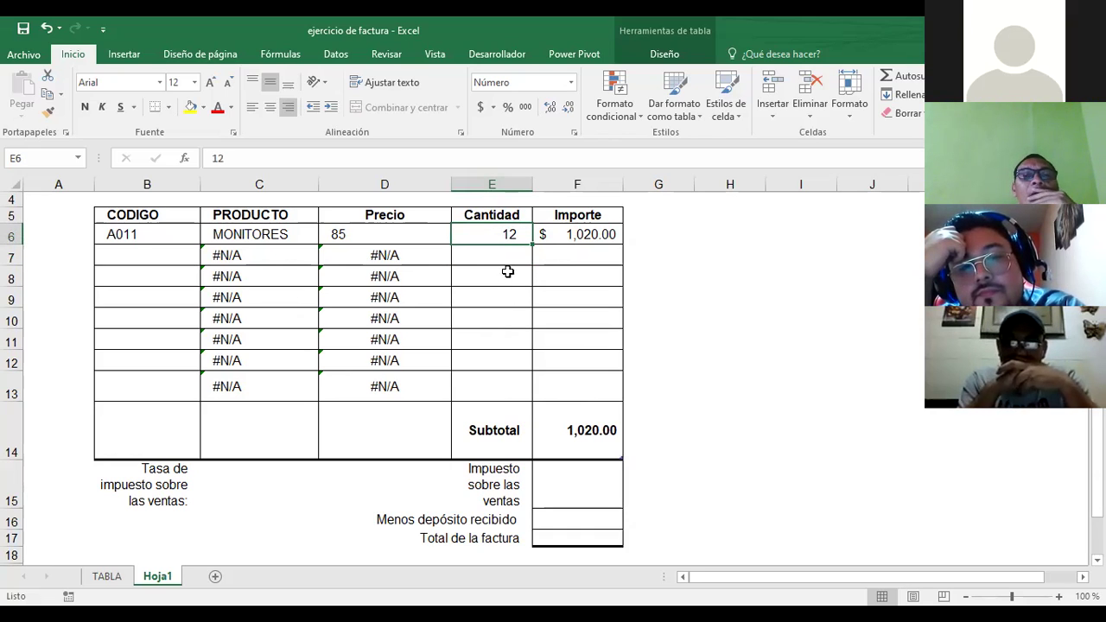
click(501, 256)
click(509, 231)
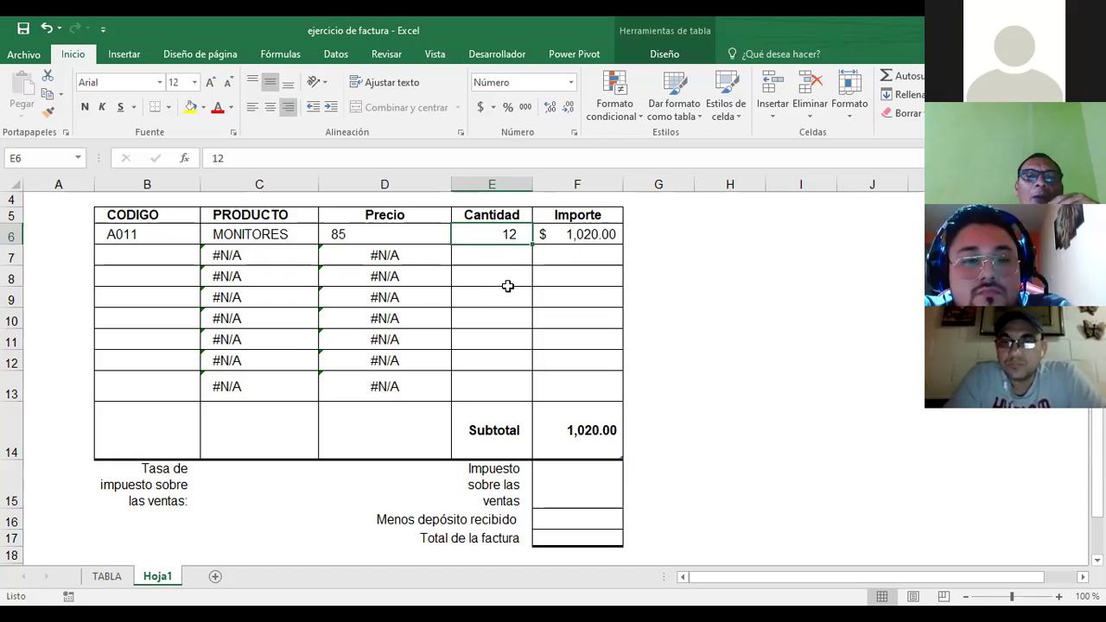
drag(484, 237, 489, 388)
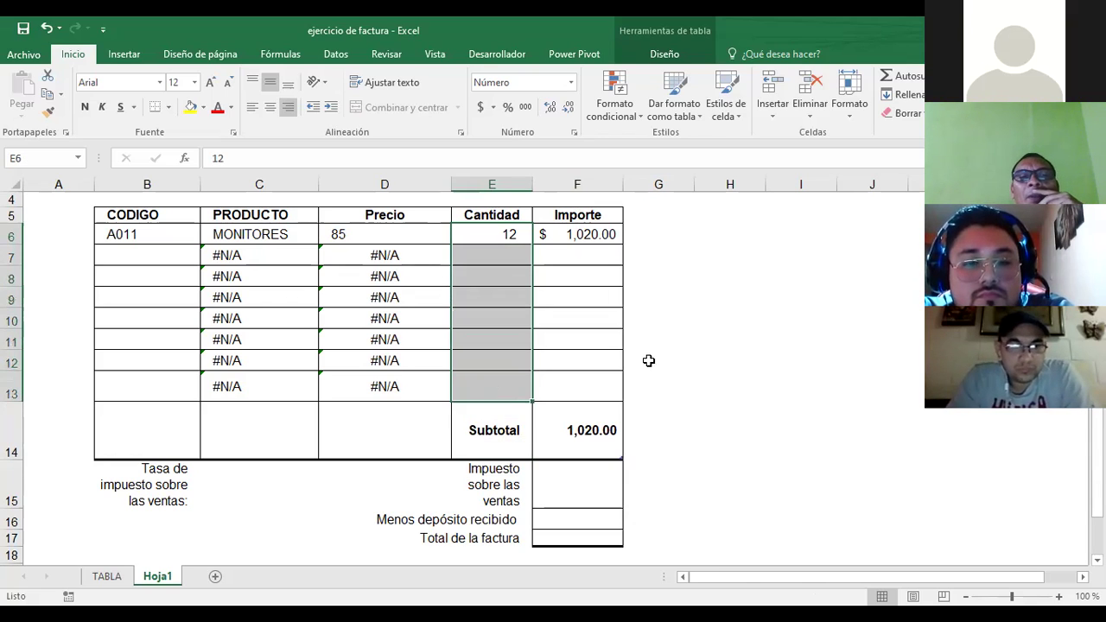
click(673, 344)
drag(239, 257, 252, 379)
click(663, 301)
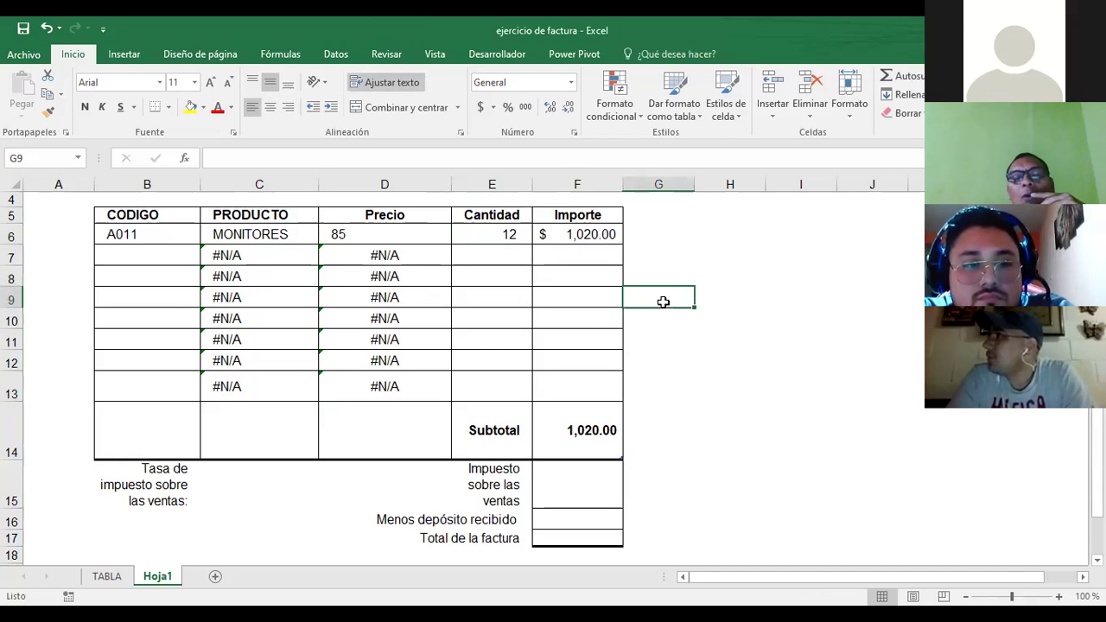
drag(343, 261, 350, 406)
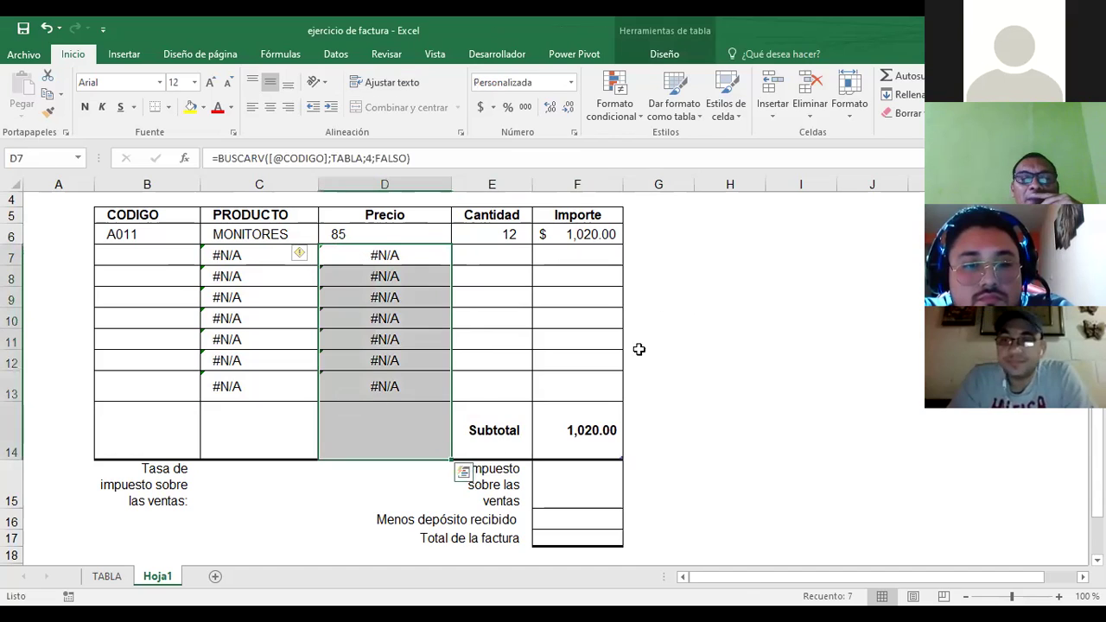
scroll(595, 380, down, 2)
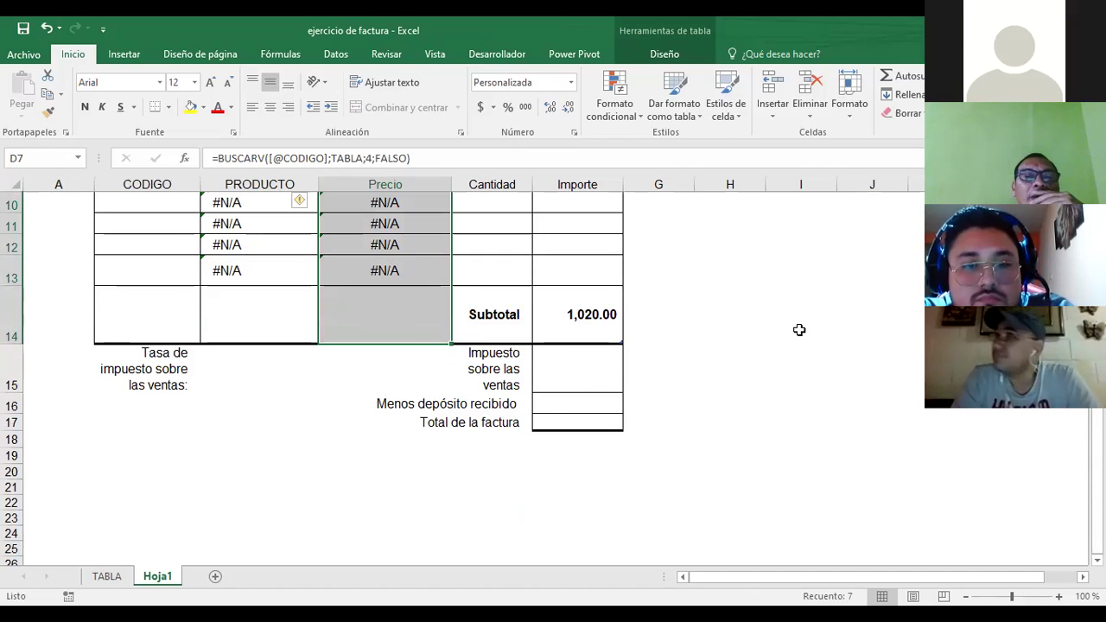
click(556, 355)
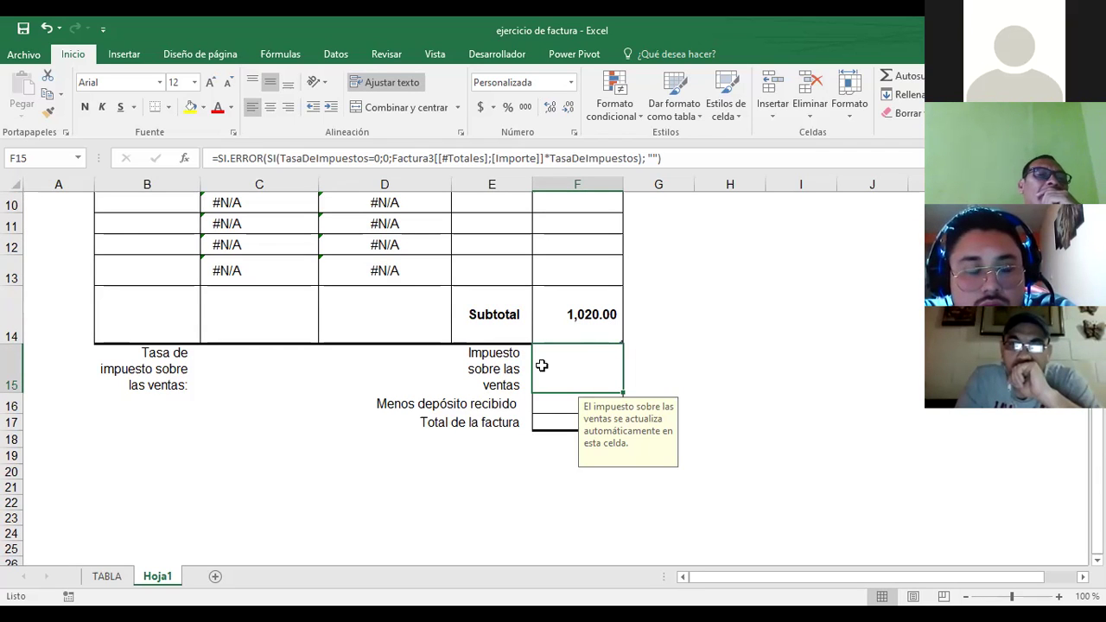
Unmerge C15:D15 and enter a 13% sales-tax rate in C15
click(255, 367)
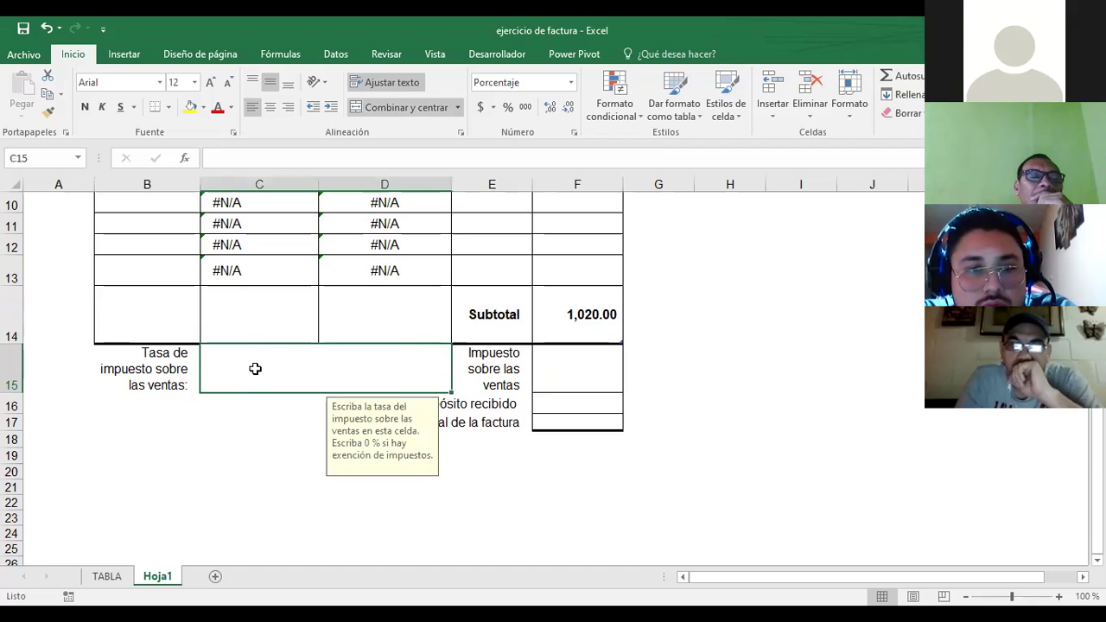
click(424, 110)
click(252, 376)
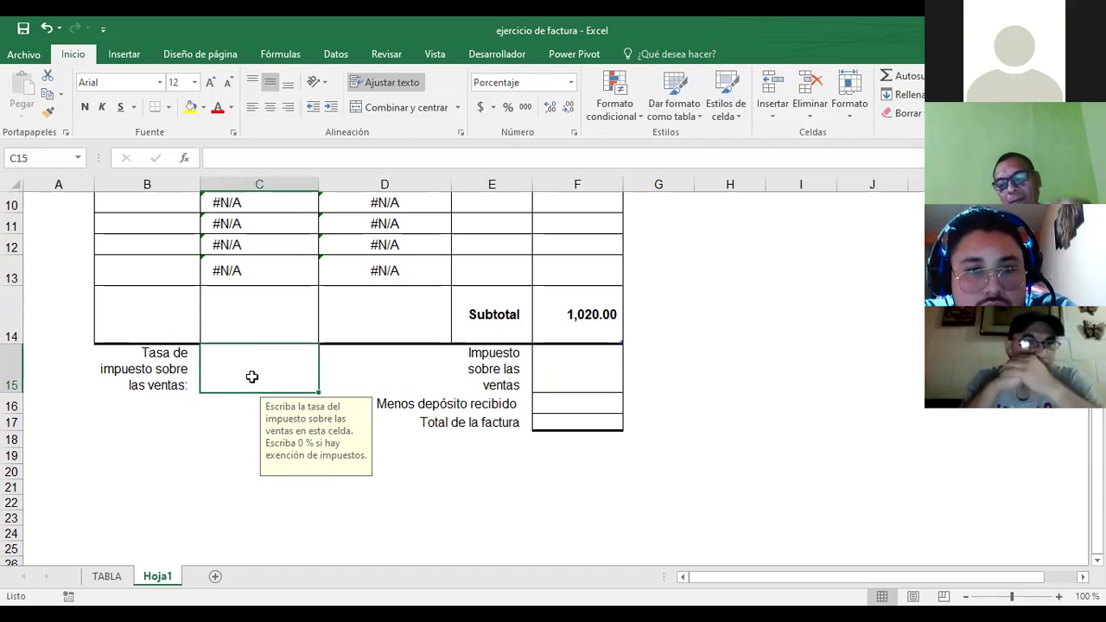
text(!3&)
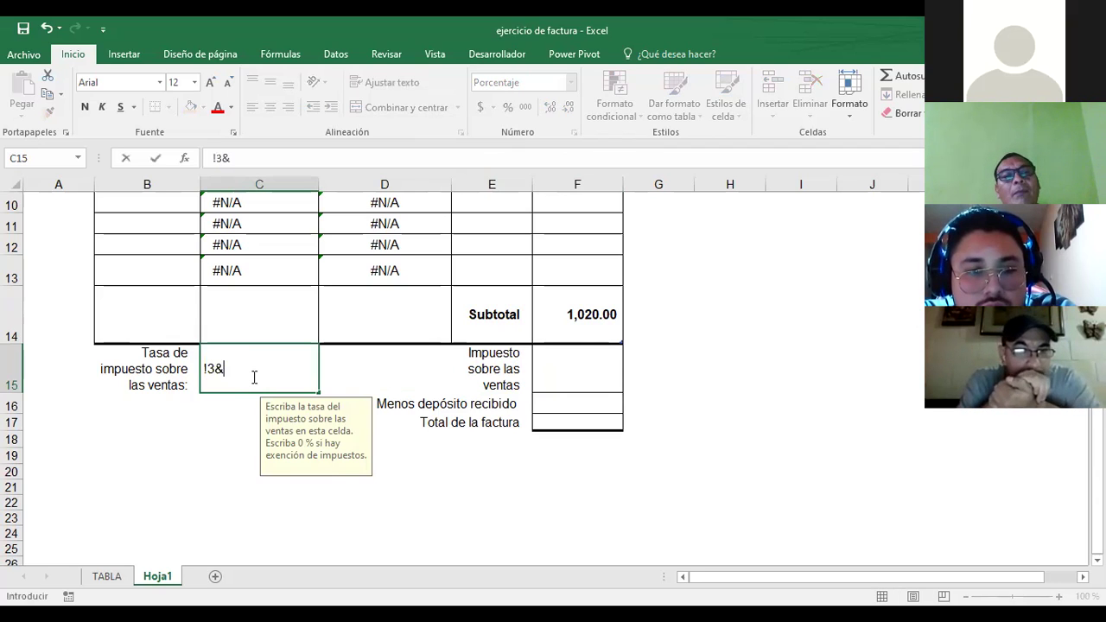
key(BackSpace)
key(BackSpace)
key(BackSpace)
text(1)
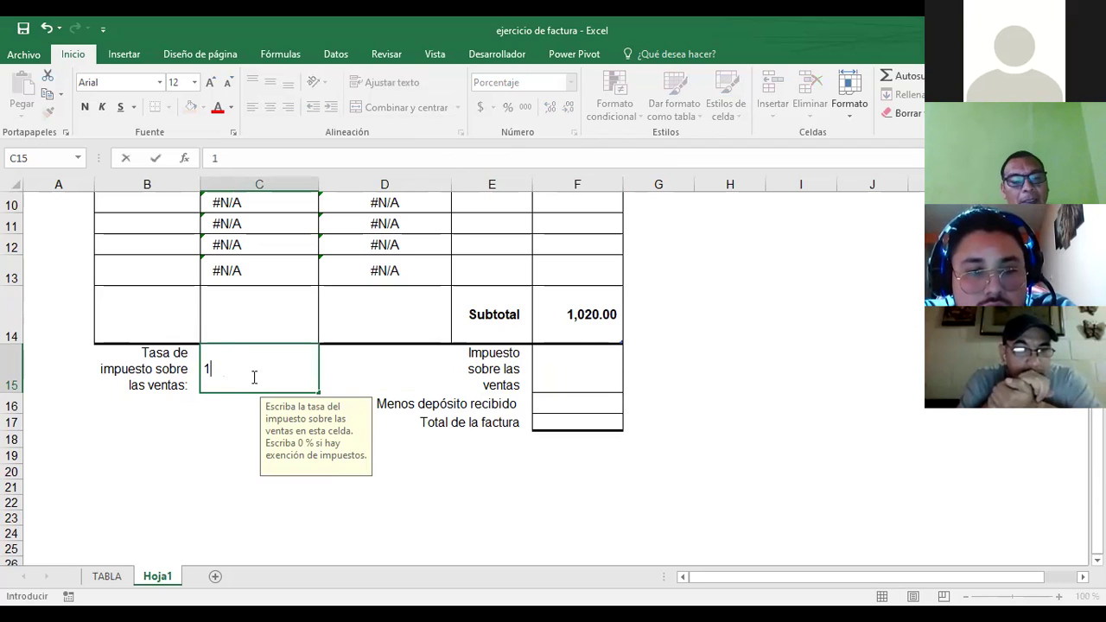
text(3%)
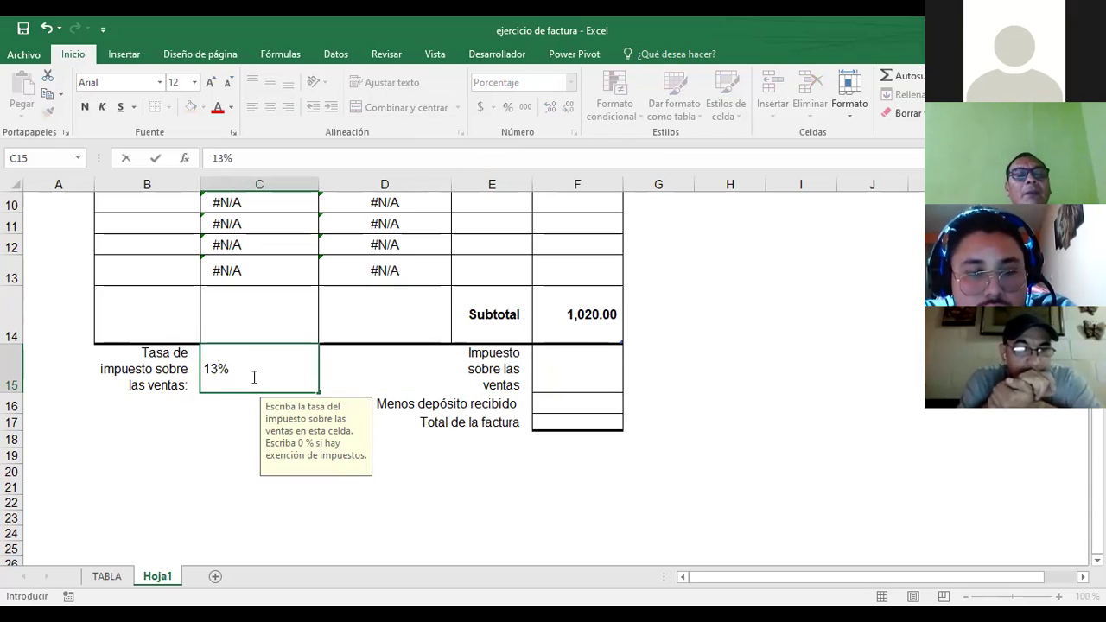
click(341, 367)
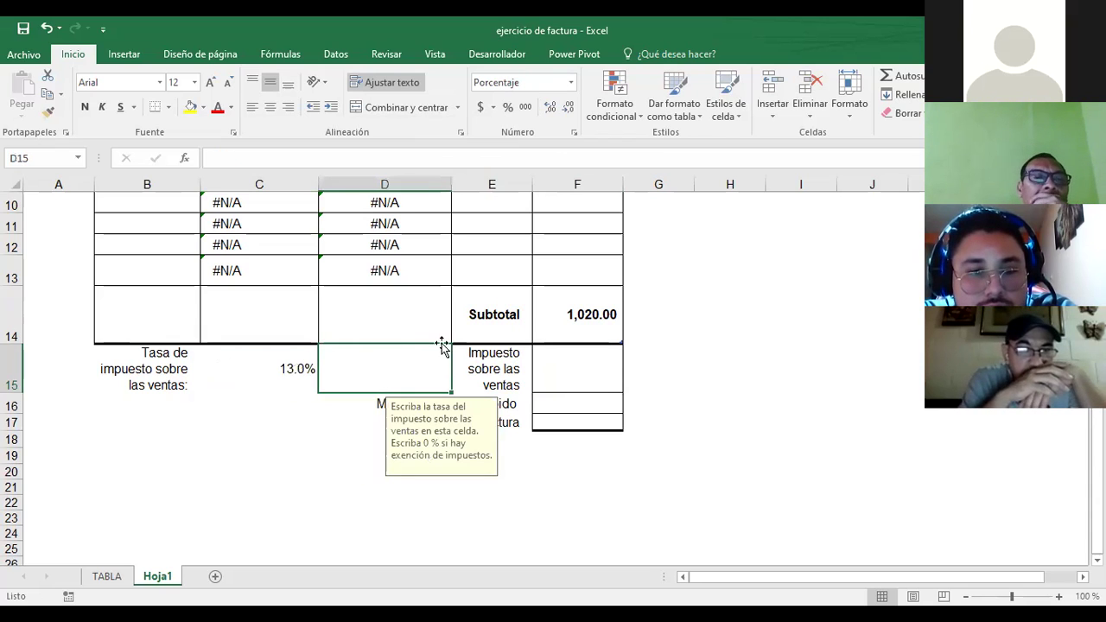
click(577, 366)
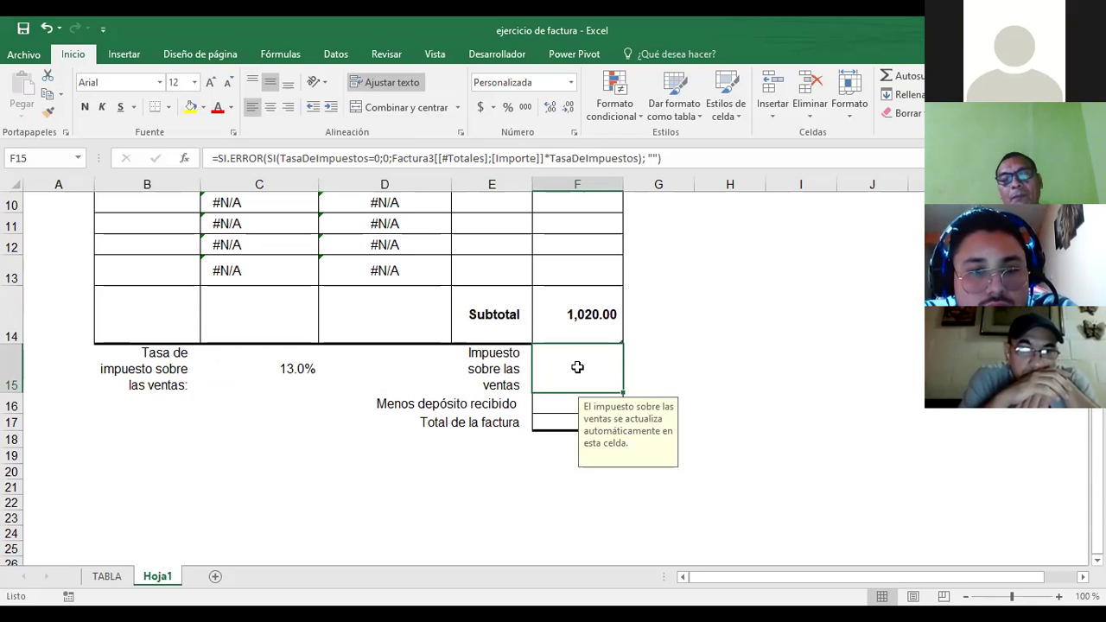
Enter the tax formula =F14*C15 in F15
text(=f)
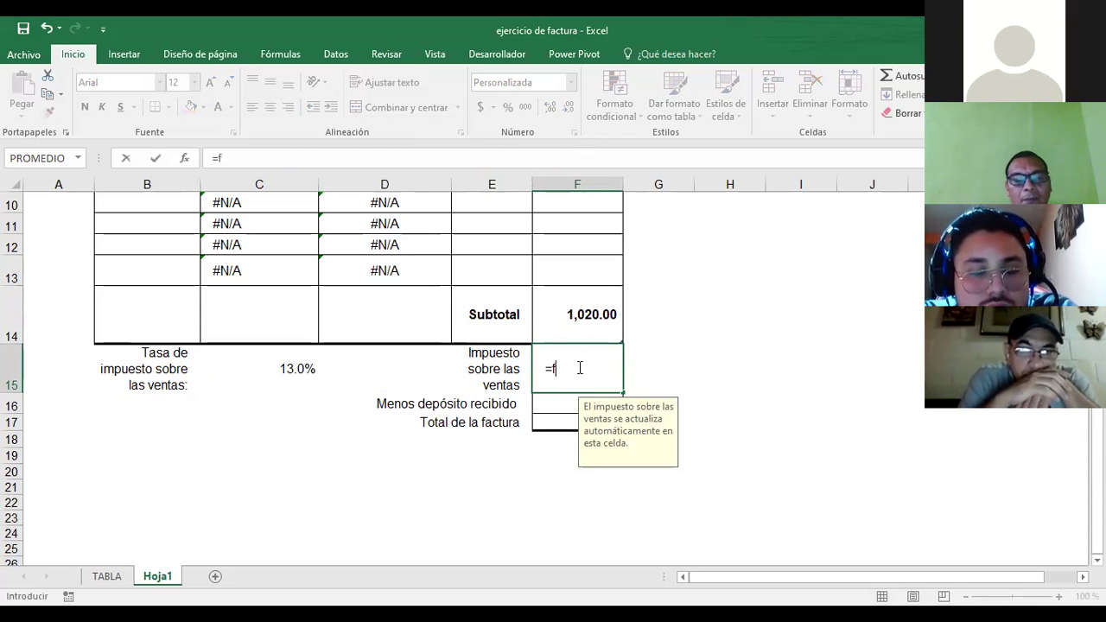
text(14*c)
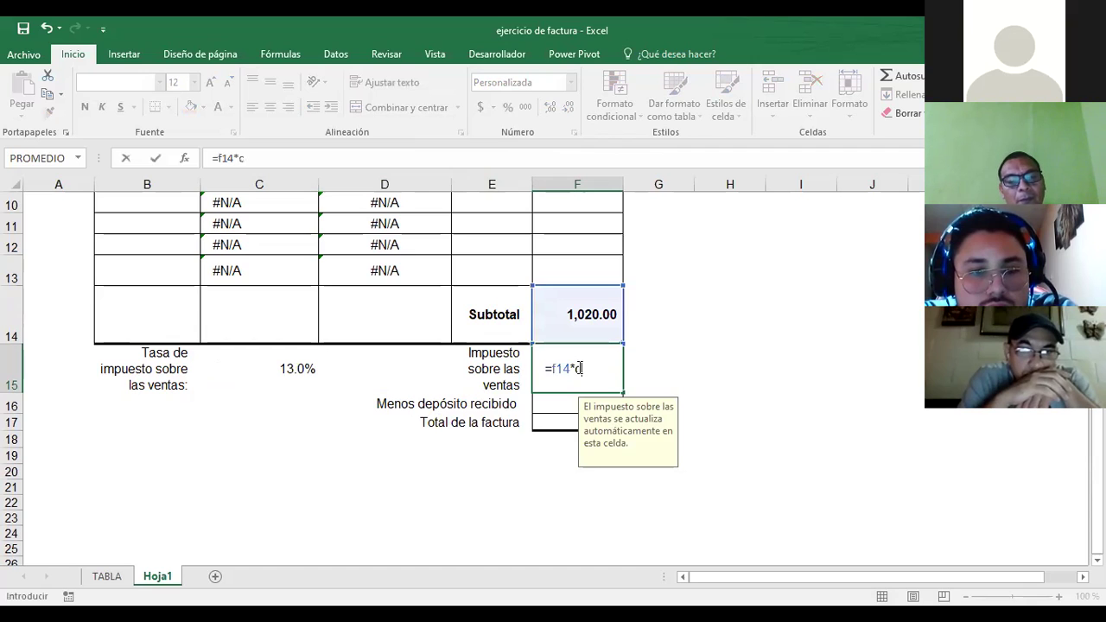
text(15)
key(Return)
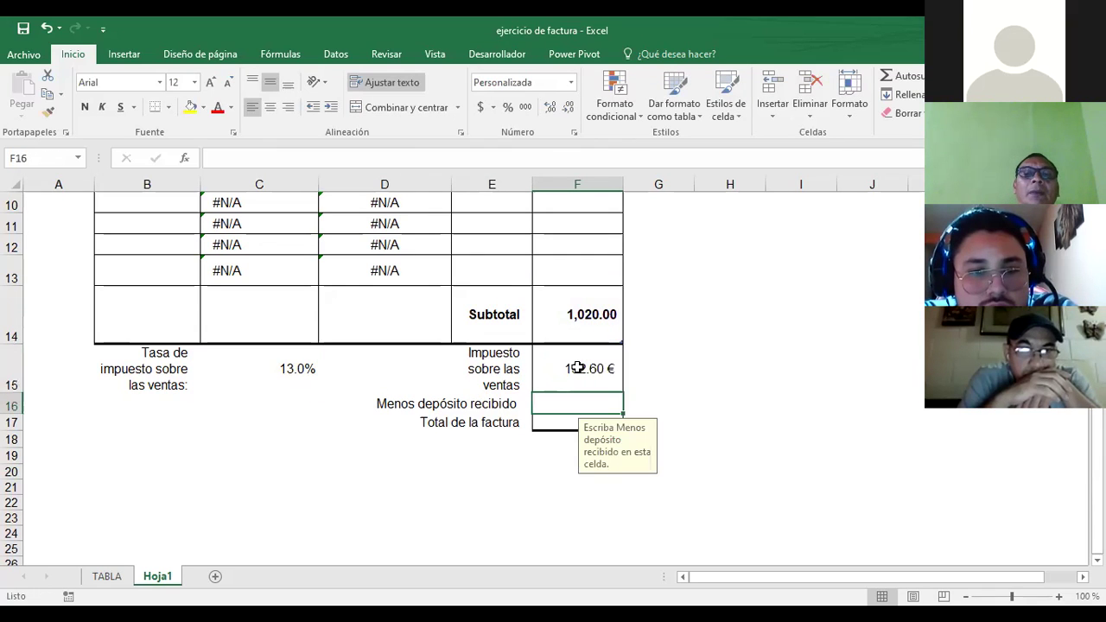
click(577, 367)
click(585, 317)
click(574, 369)
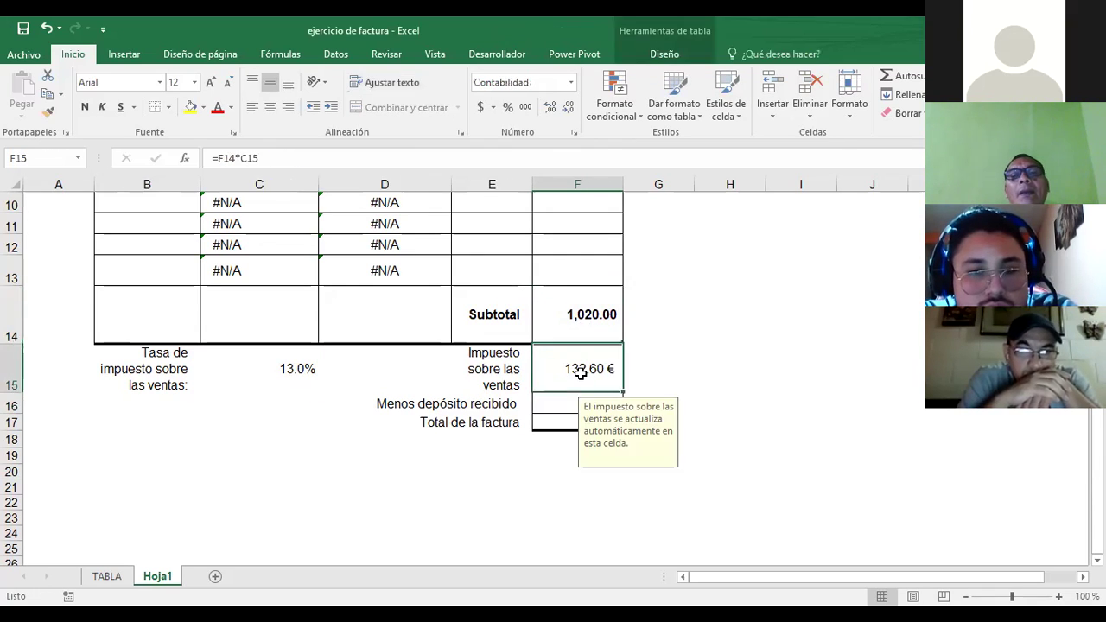
Format the tax amount F15 as Contabilidad, showing 132.60
right_click(608, 369)
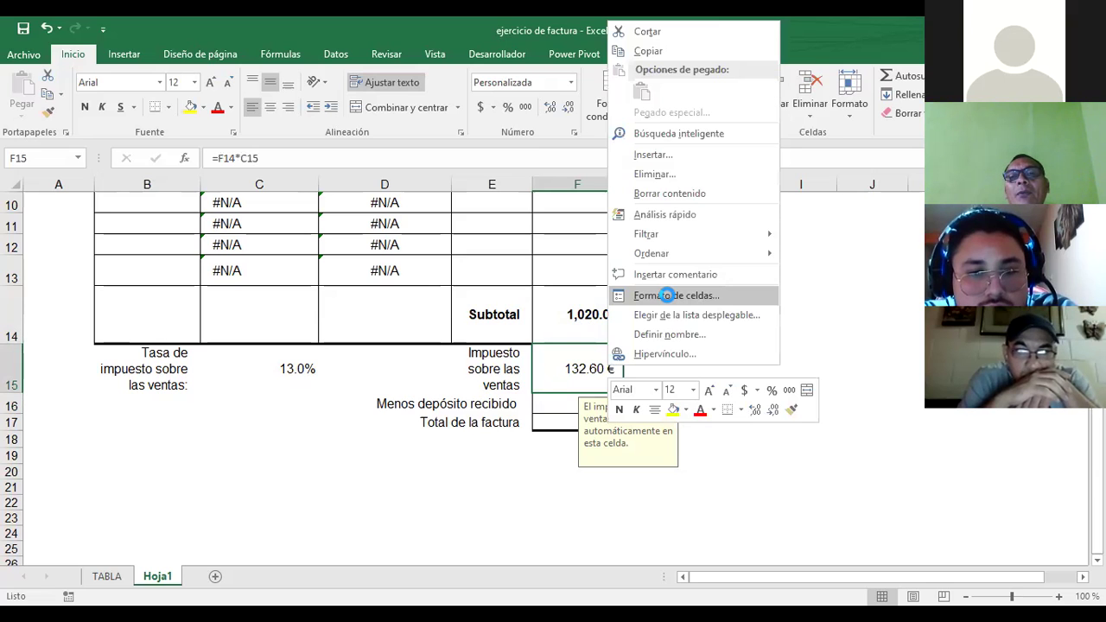
click(666, 295)
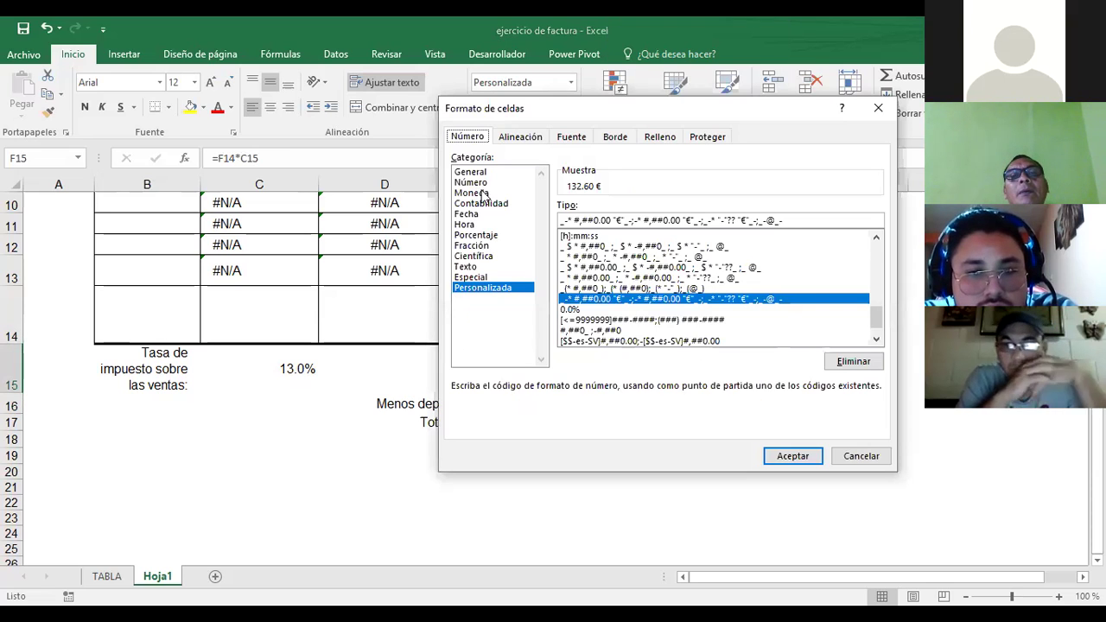
click(486, 204)
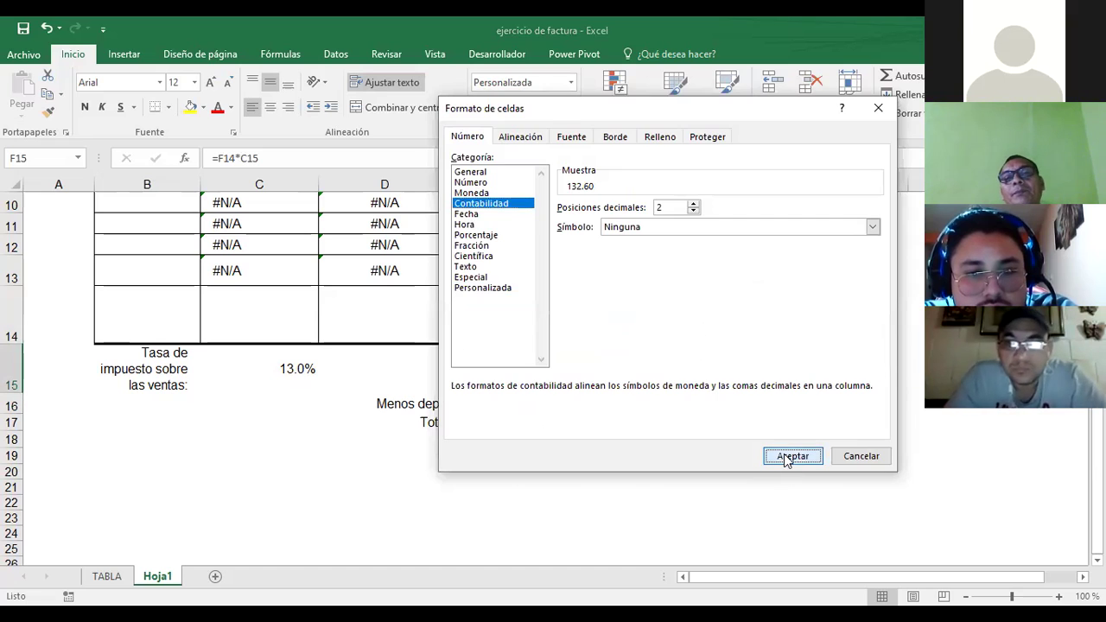
click(786, 456)
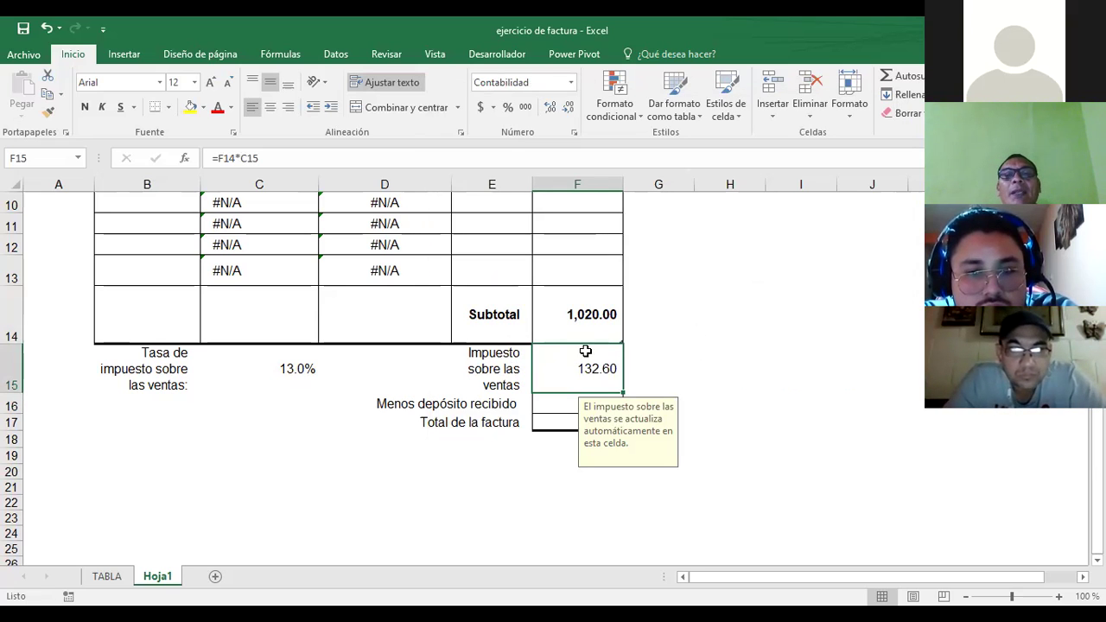
click(587, 303)
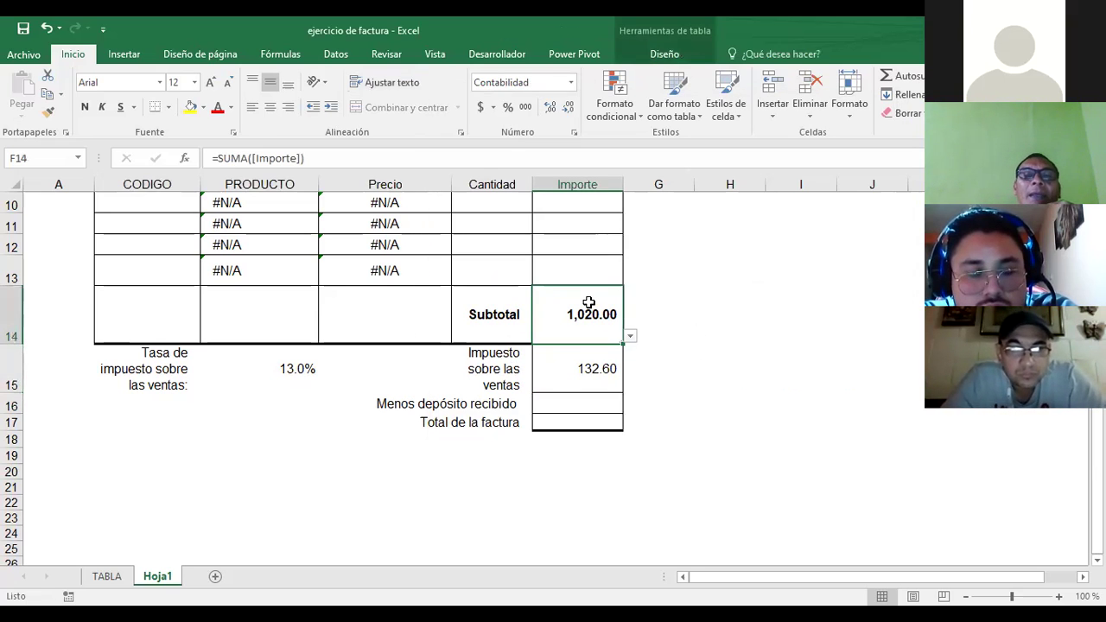
click(586, 380)
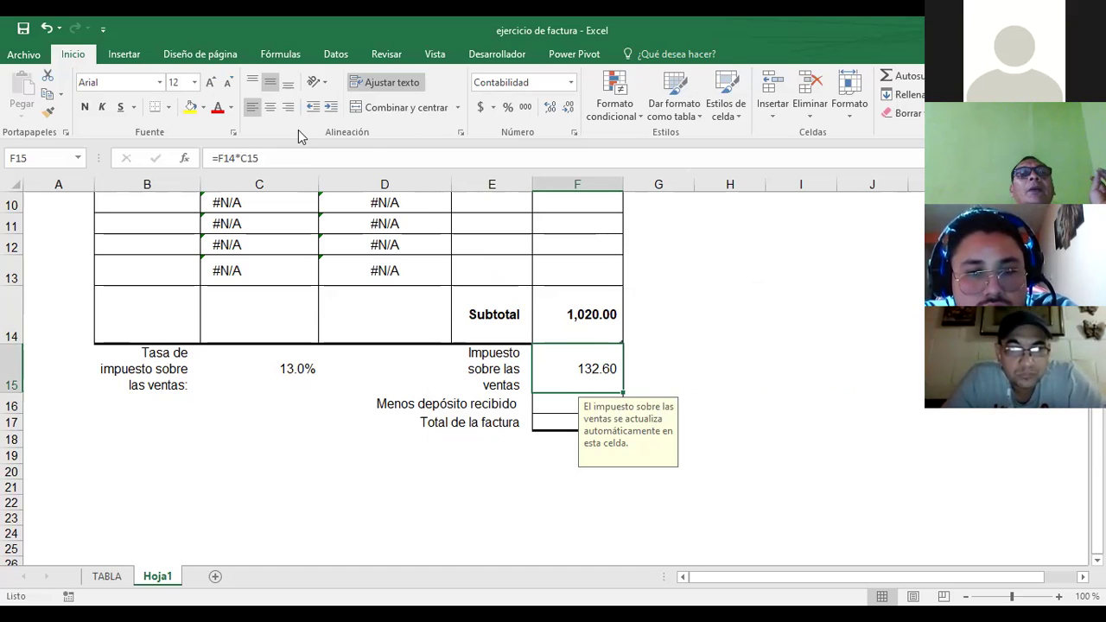
click(282, 54)
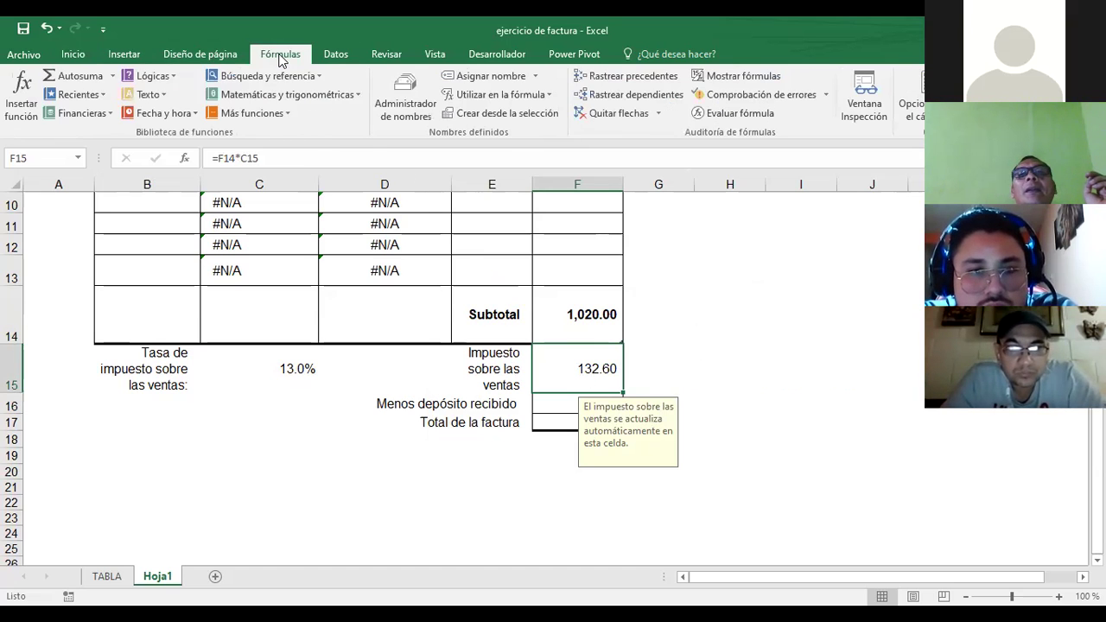
Trace precedents of F15 to show arrows from the Subtotal F14 and rate C15
click(588, 83)
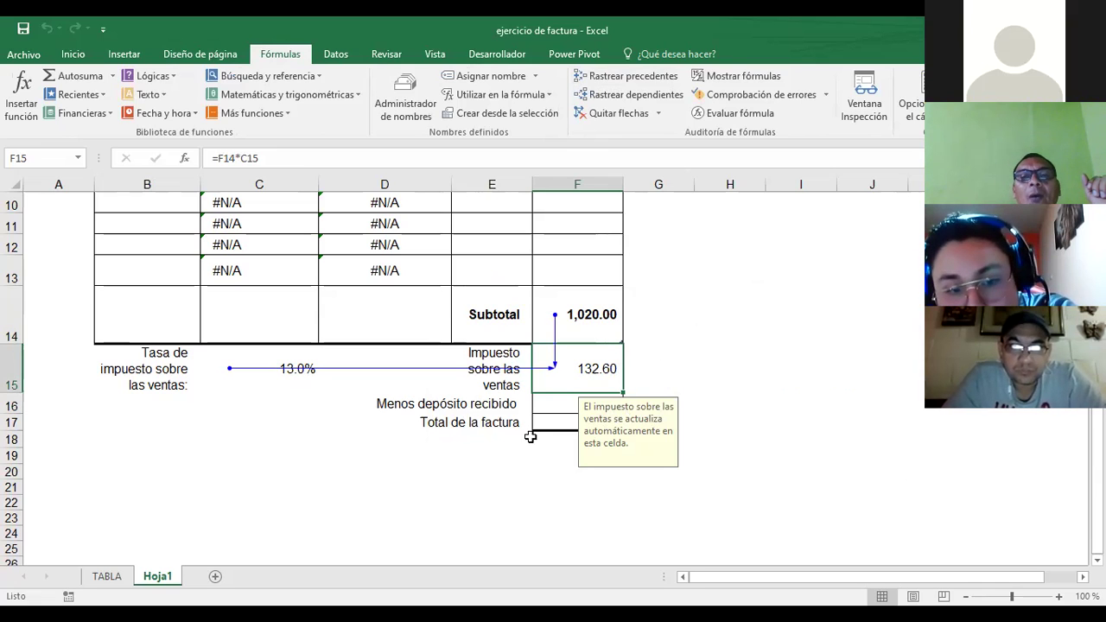
click(553, 411)
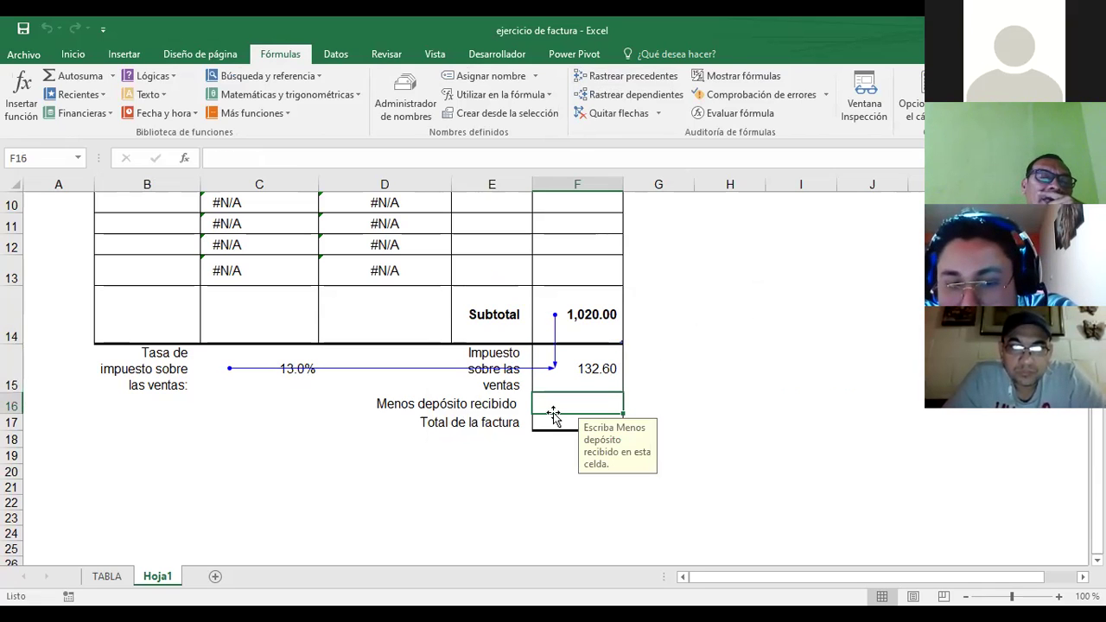
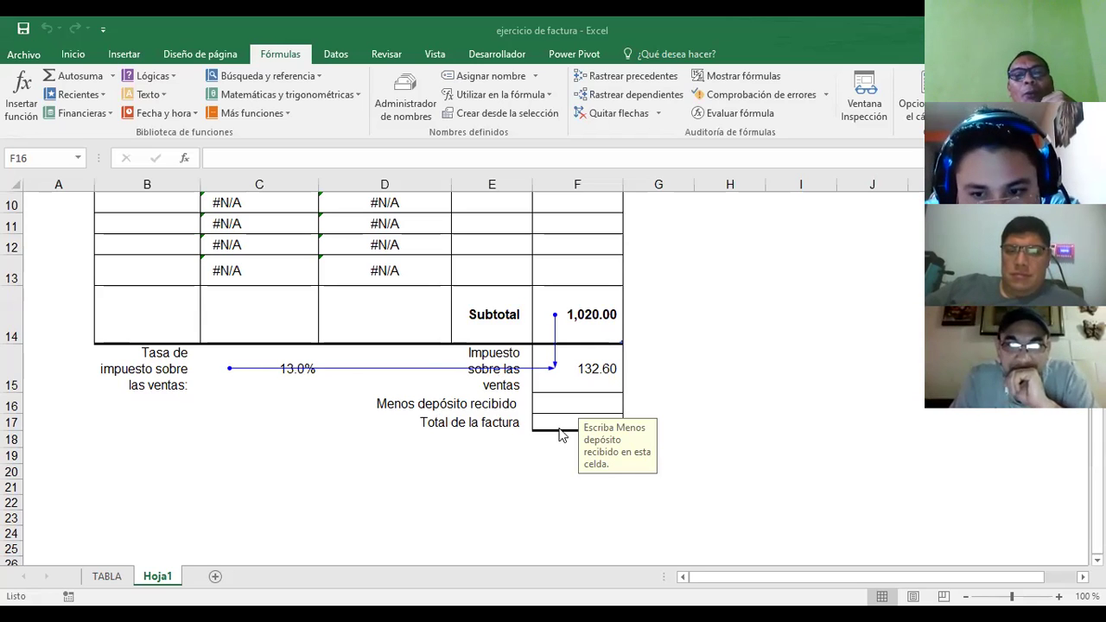
Enter a deposit of 500 in cell F16 beside the 1,020.00 subtotal
click(564, 400)
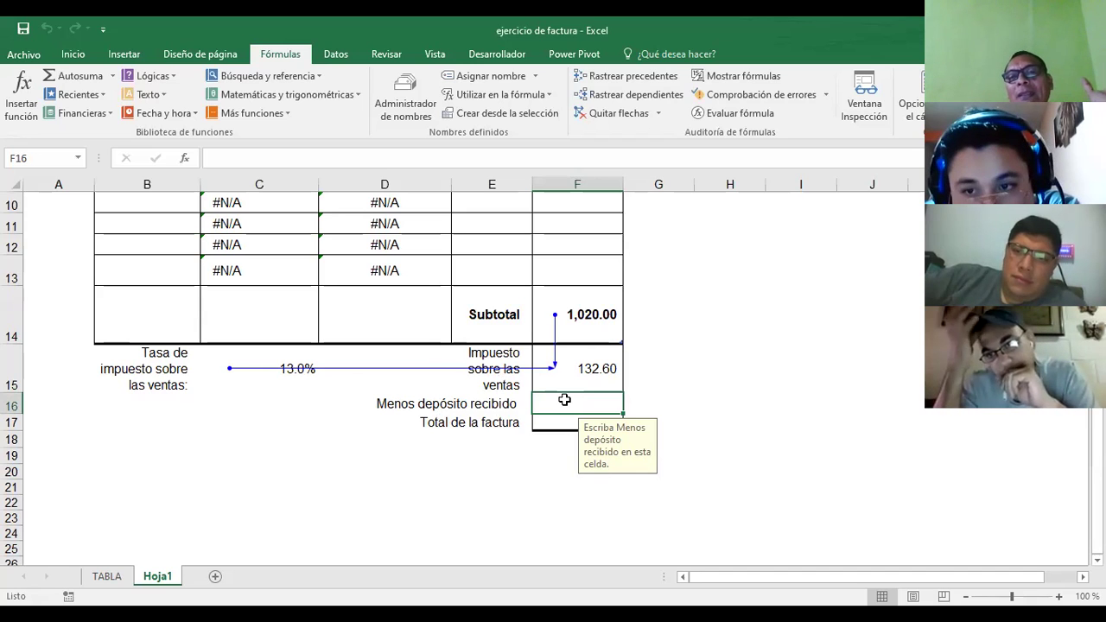
text(5000)
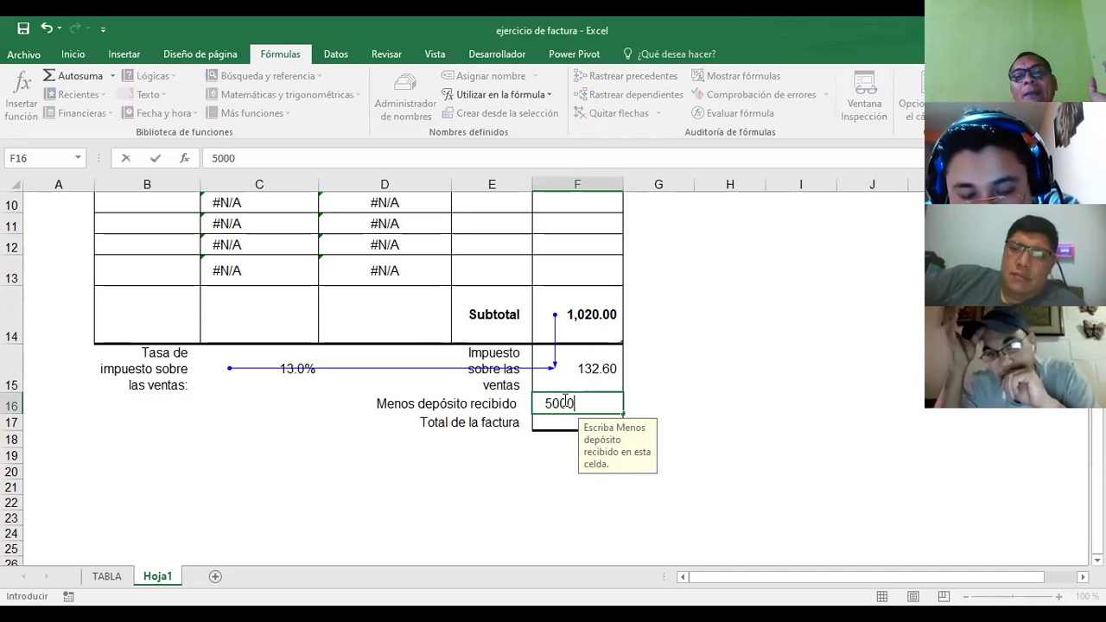
key(BackSpace)
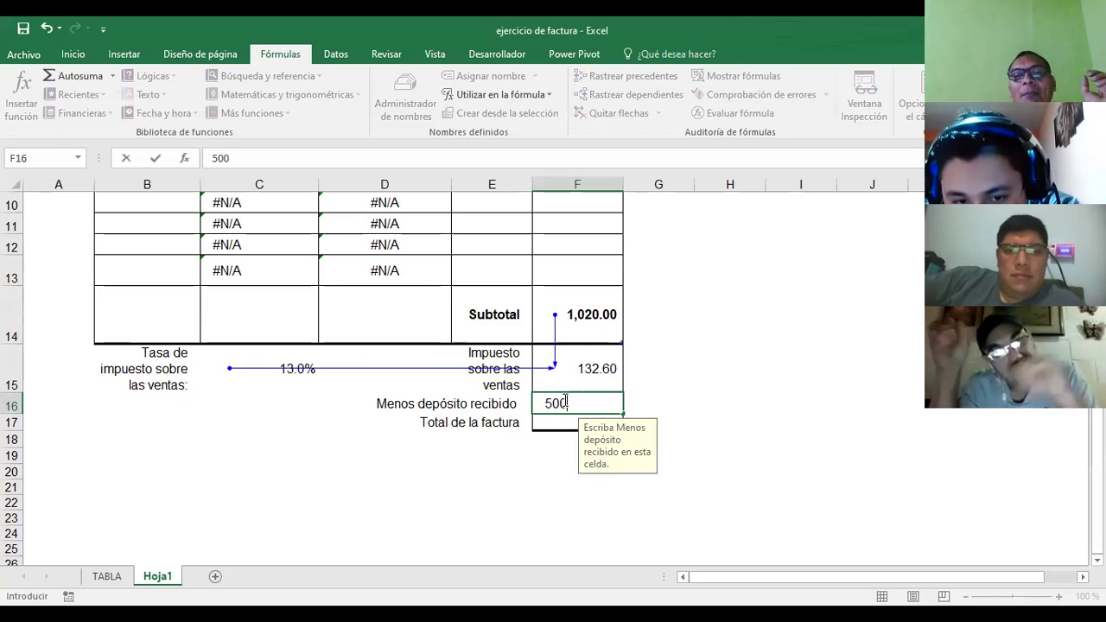
click(551, 420)
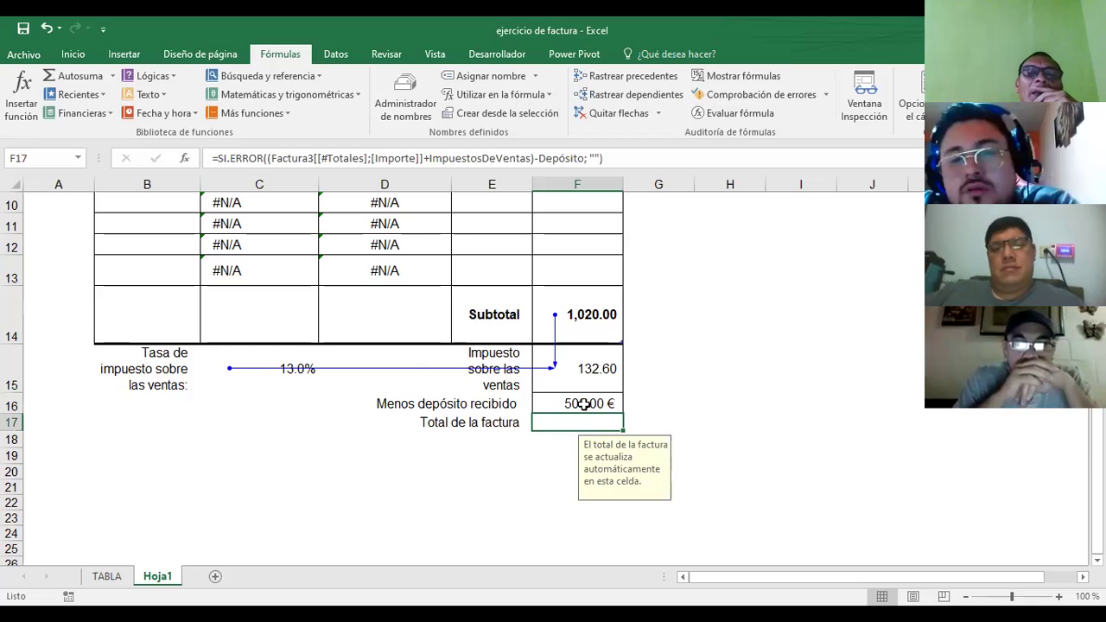
click(584, 404)
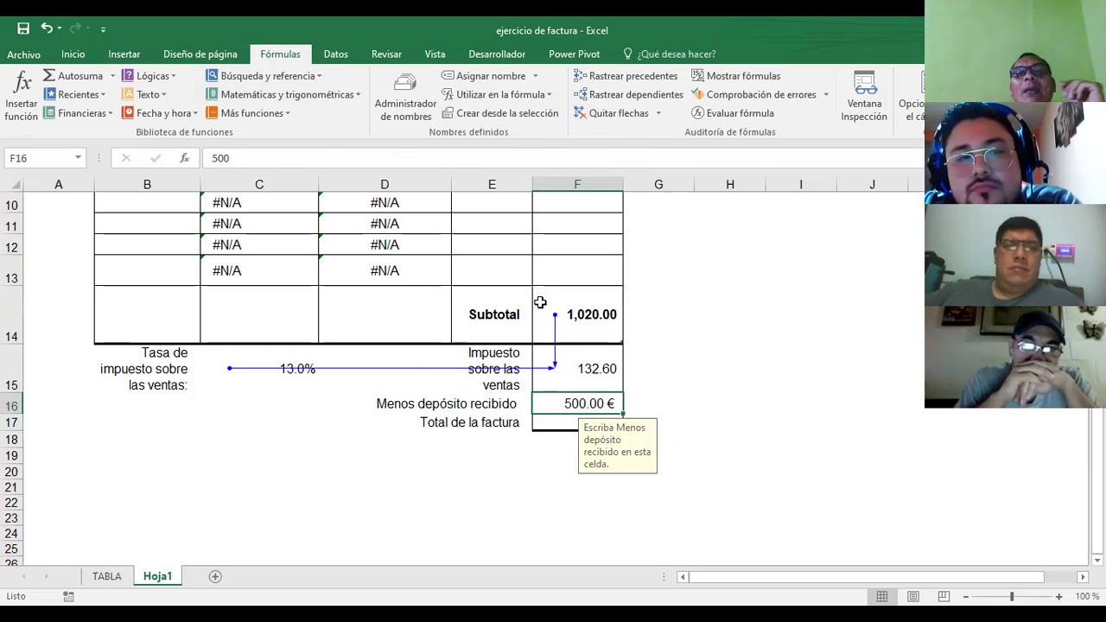
Give F16 Contabilidad format with Símbolo Ninguna so the deposit shows 500.00
right_click(565, 413)
click(646, 340)
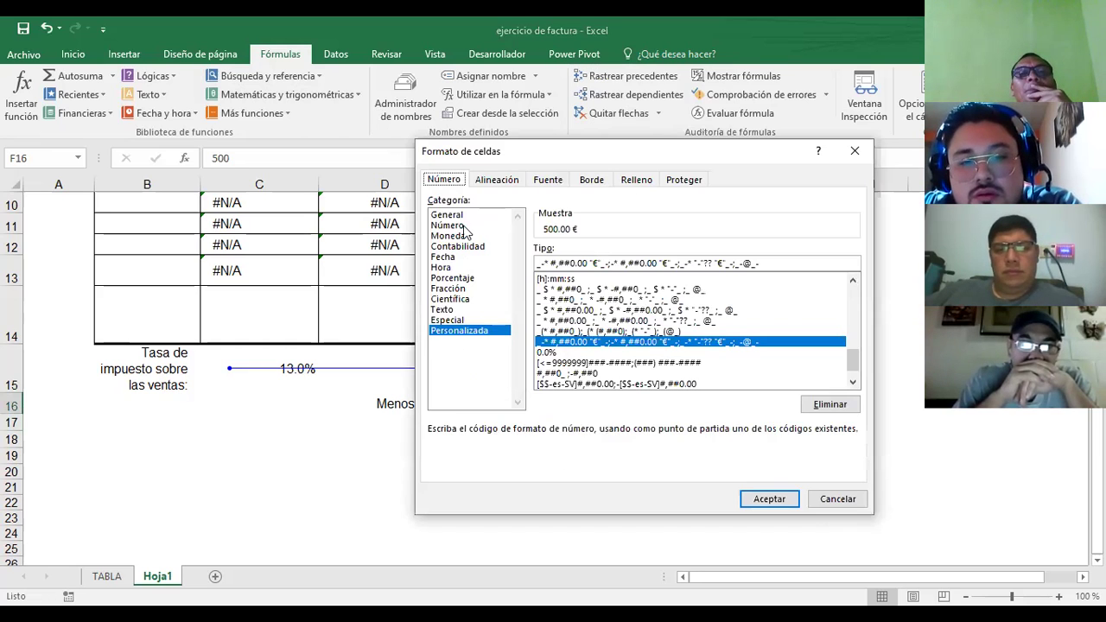
click(462, 246)
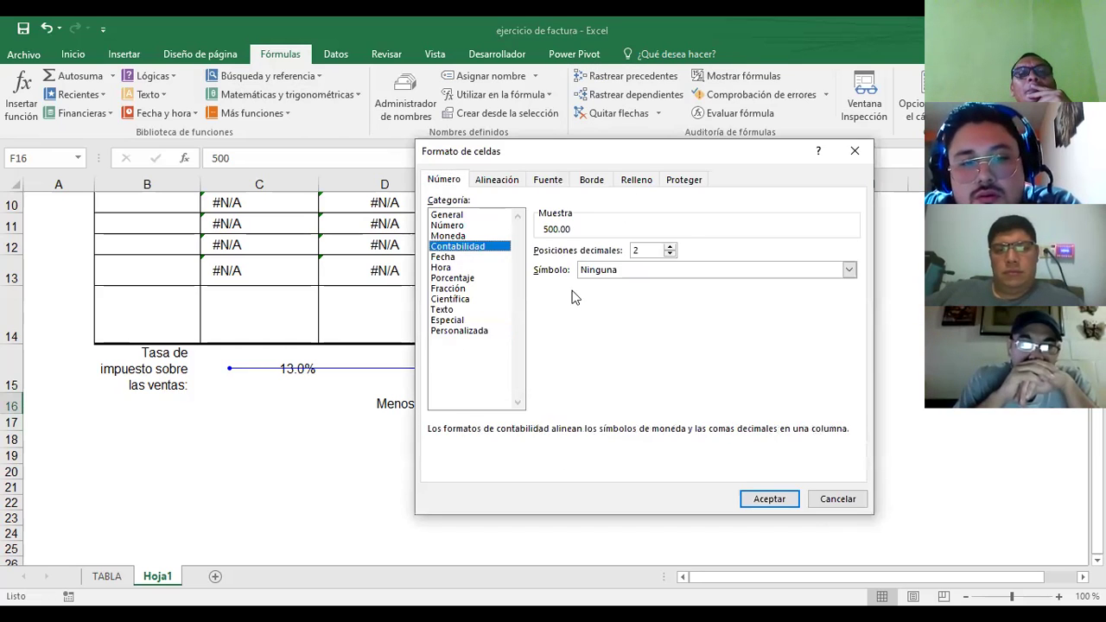
click(748, 500)
click(549, 422)
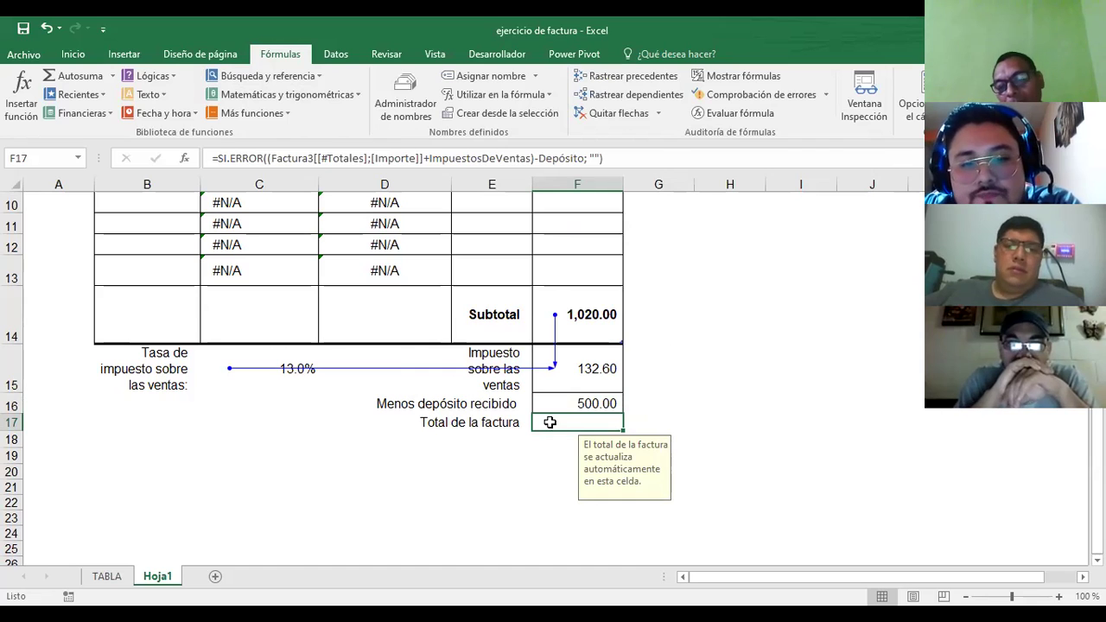
Enter the formula =F14+F15-F16 in the total cell F17
text(=)
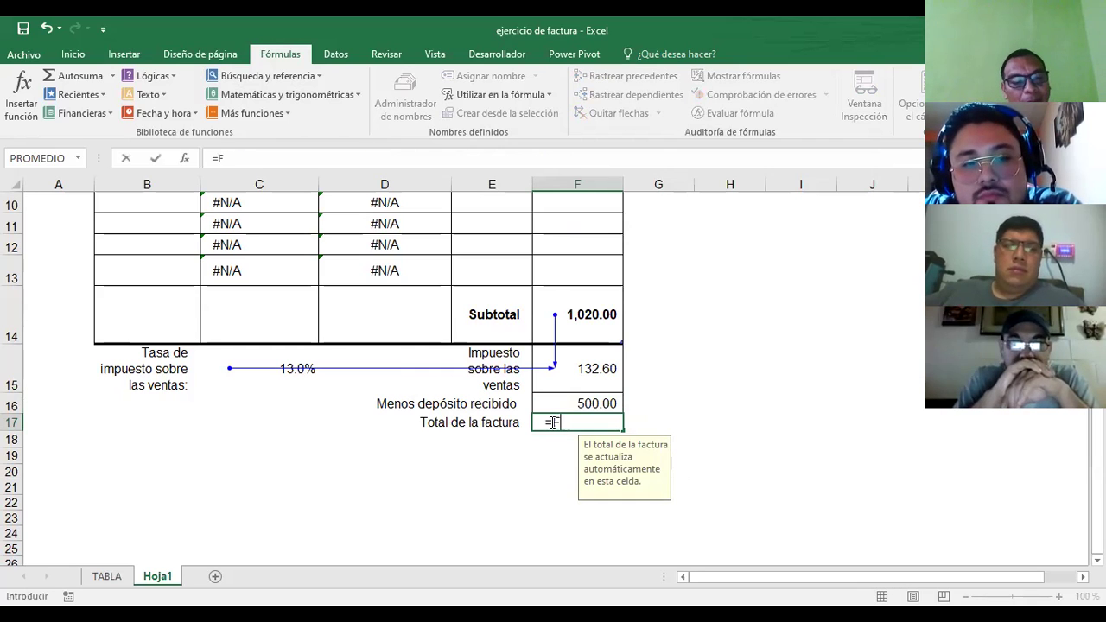
text(F14+)
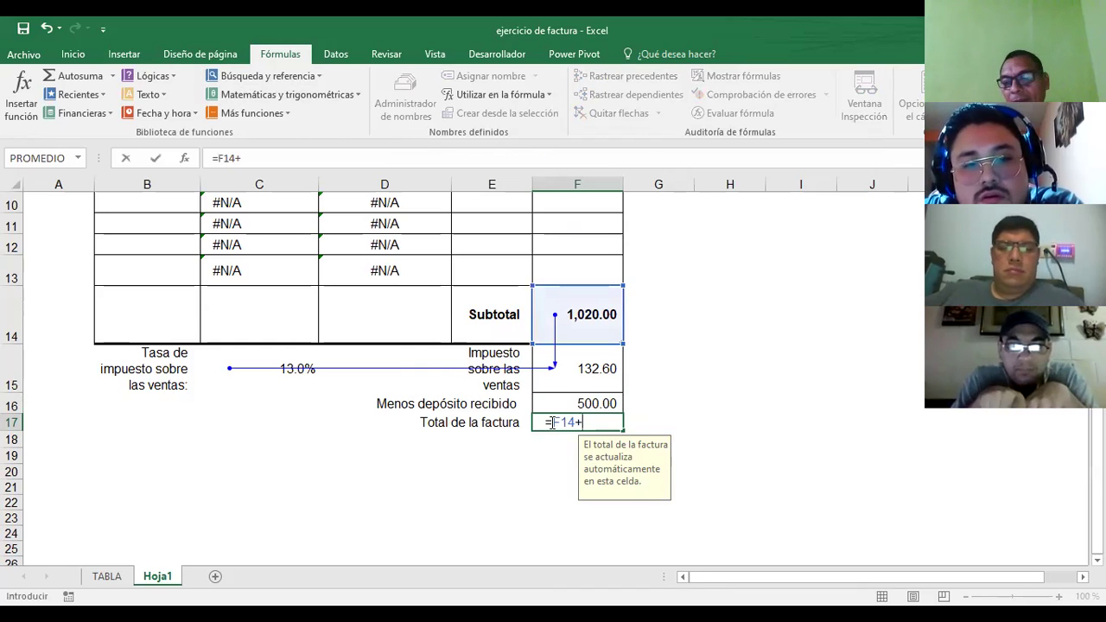
text(F15+)
key(BackSpace)
text(-)
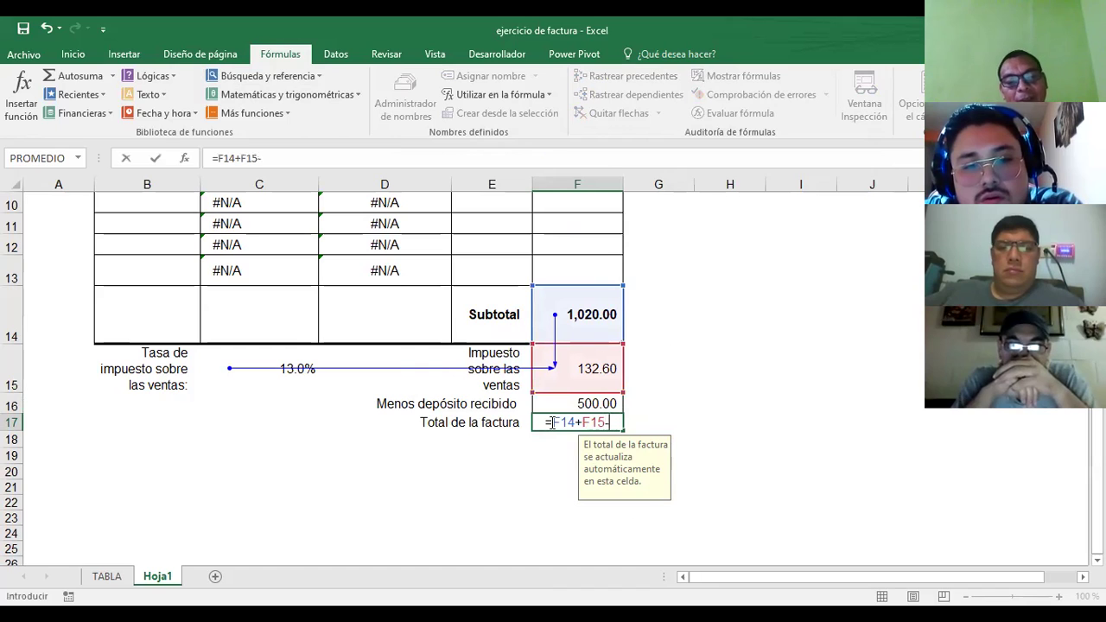
text(F16)
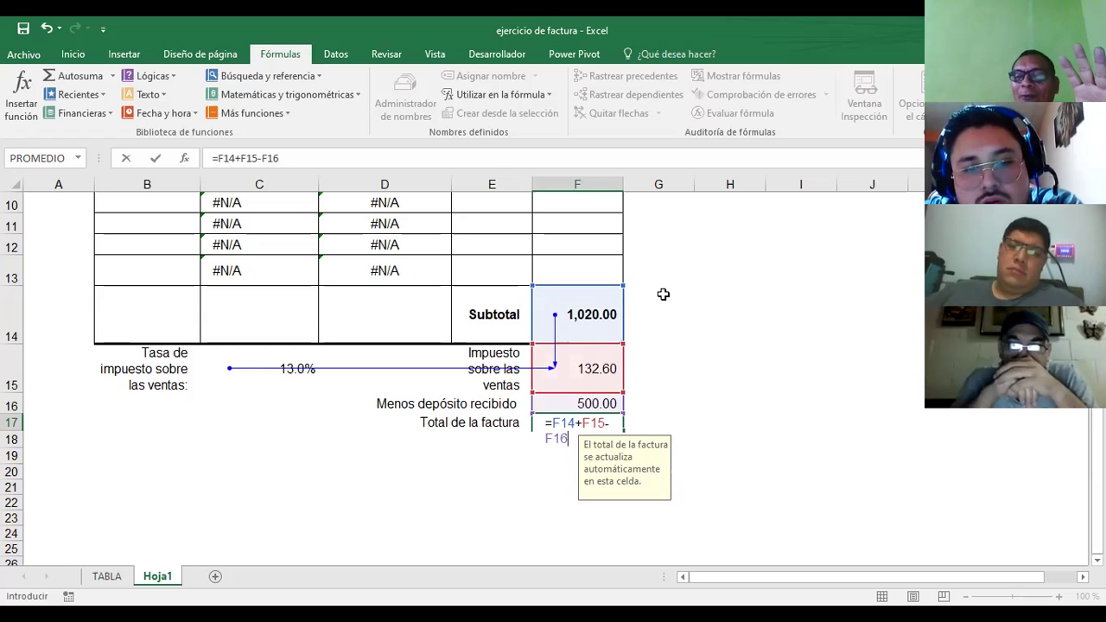
key(Return)
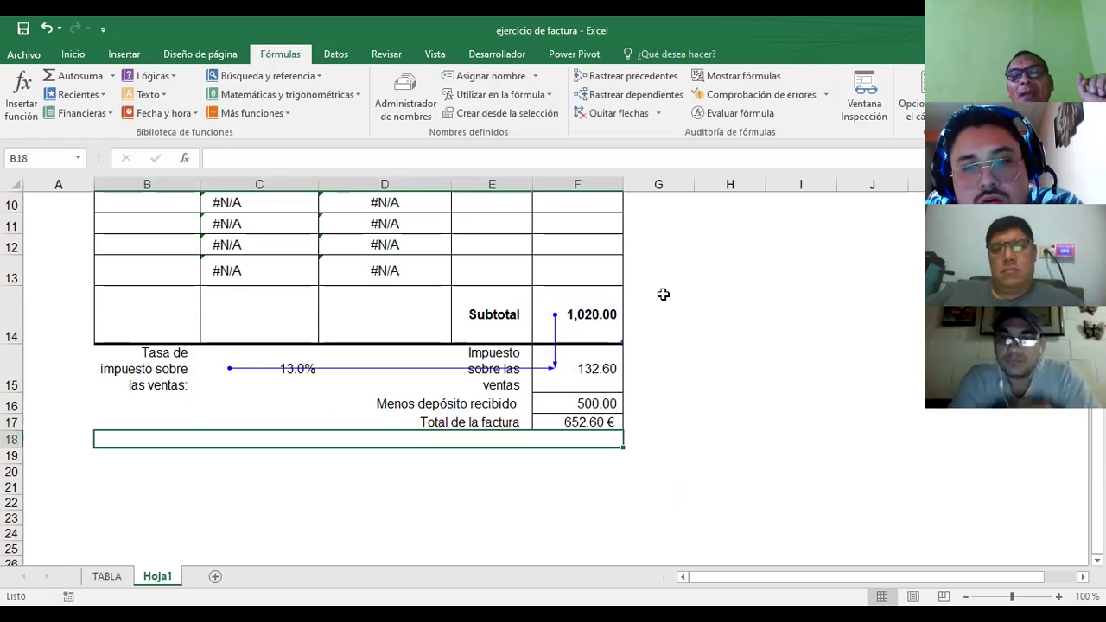
click(581, 422)
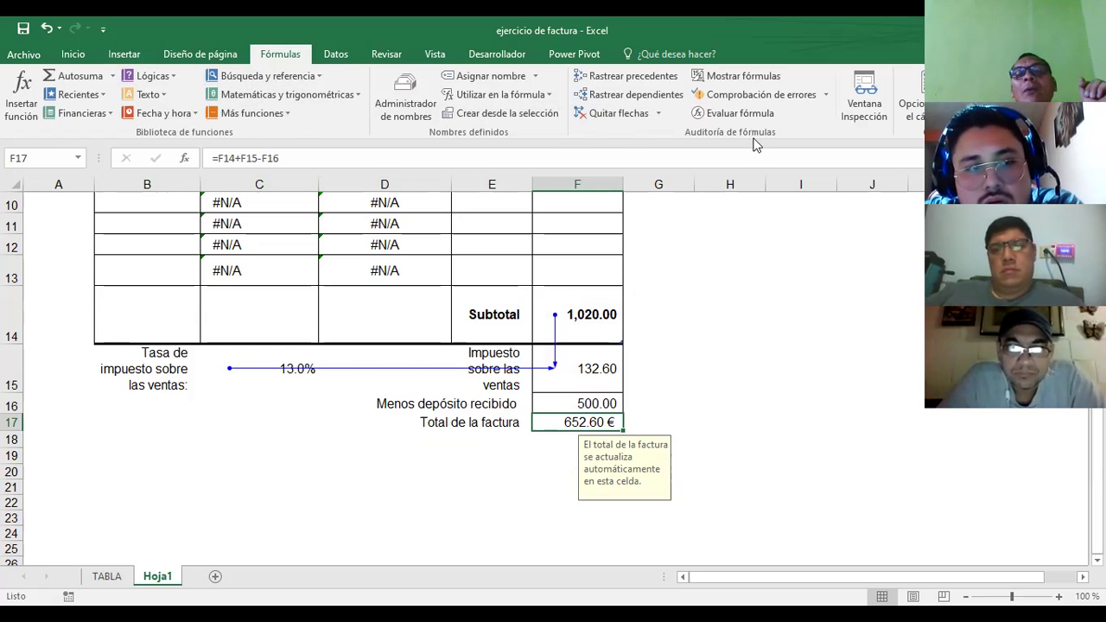
Format F17 as Contabilidad with 2 decimals and no symbol, showing 652.60
right_click(557, 425)
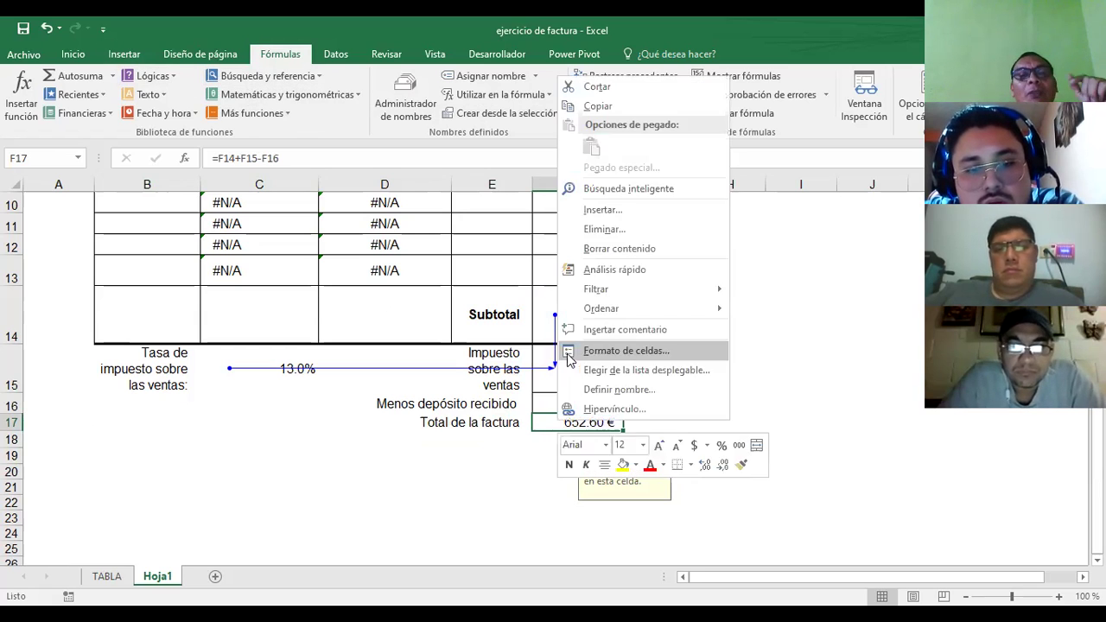
click(614, 351)
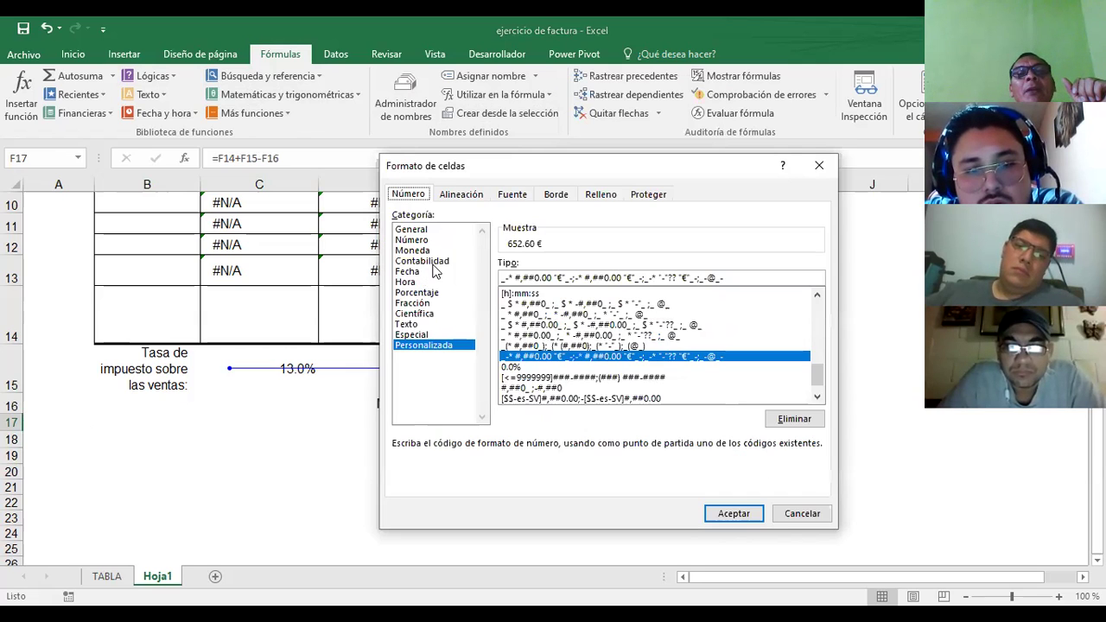
click(424, 262)
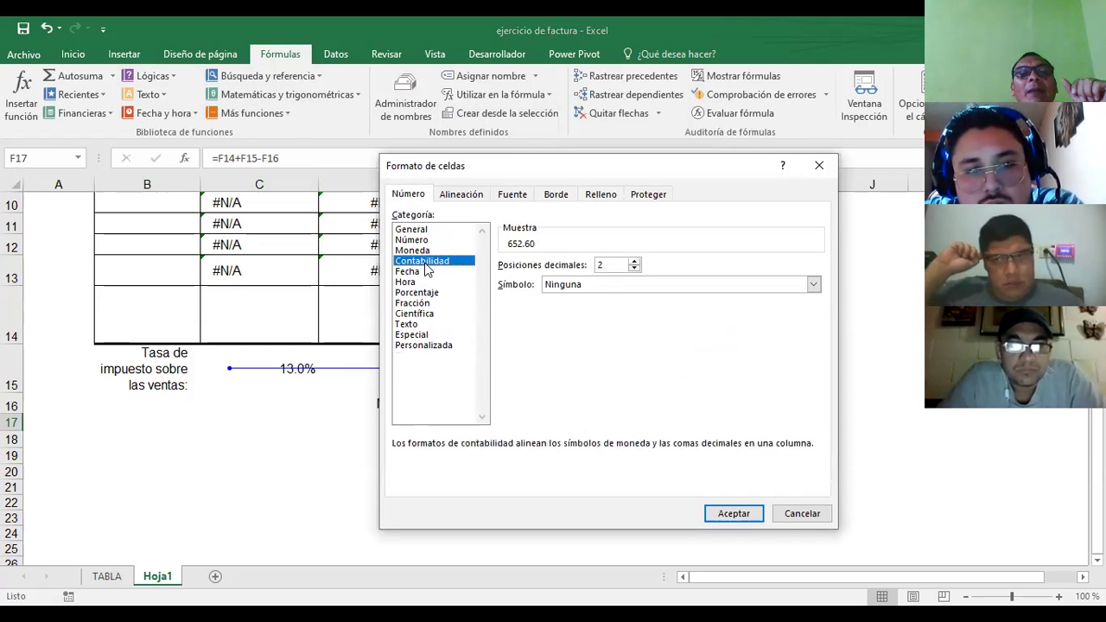
click(708, 508)
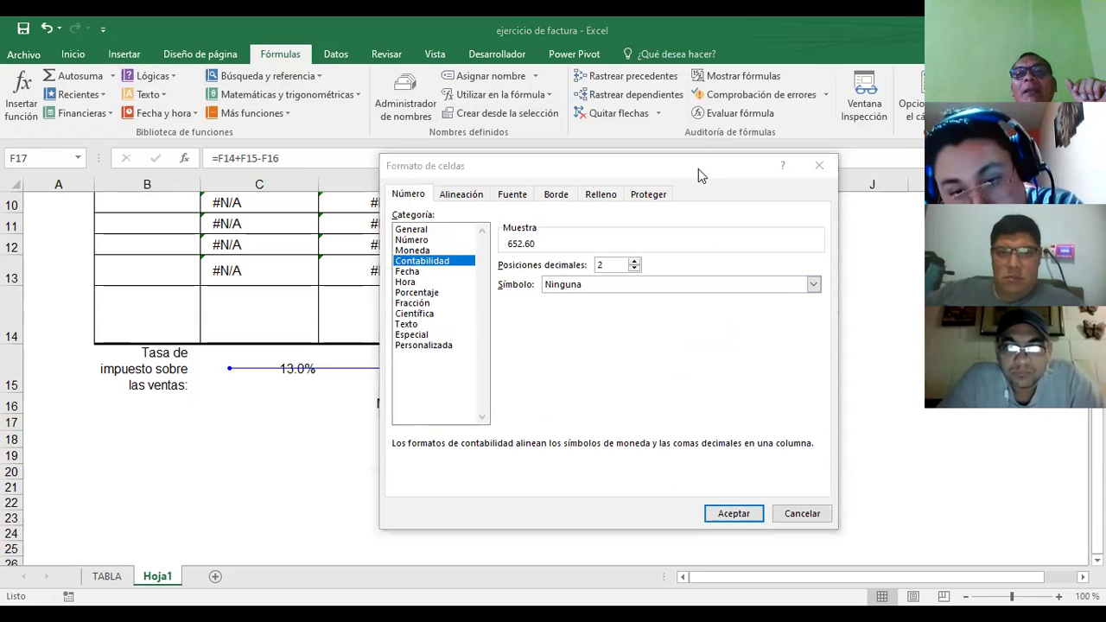
drag(698, 168, 532, 111)
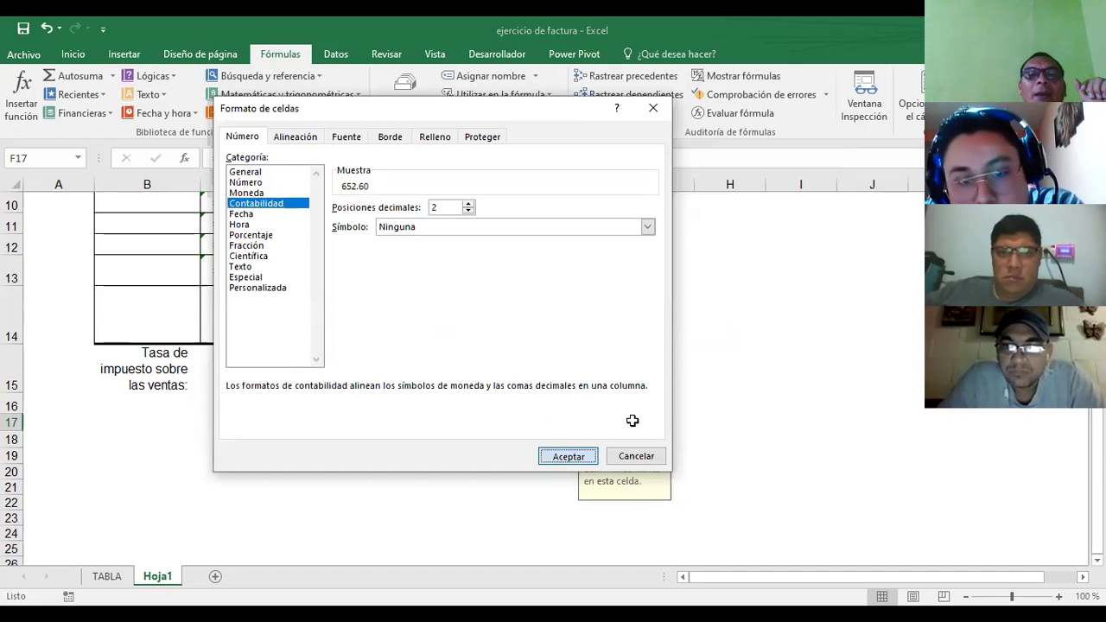
key(Return)
click(731, 339)
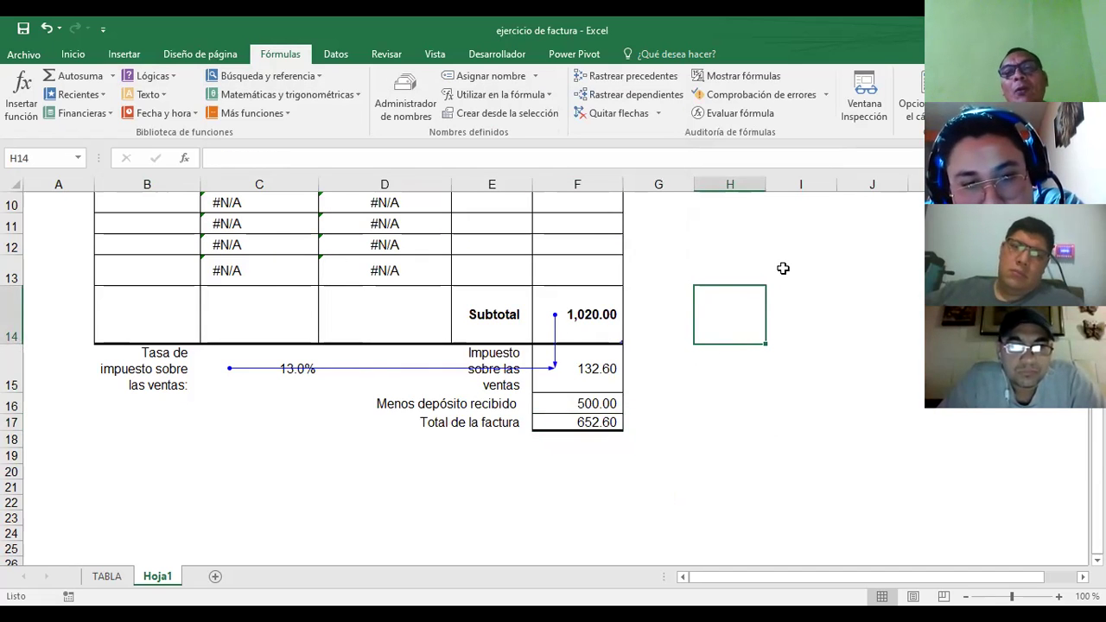
Remove the precedent tracer arrows from the tax and total cells with Quitar flechas
scroll(780, 267, up, 2)
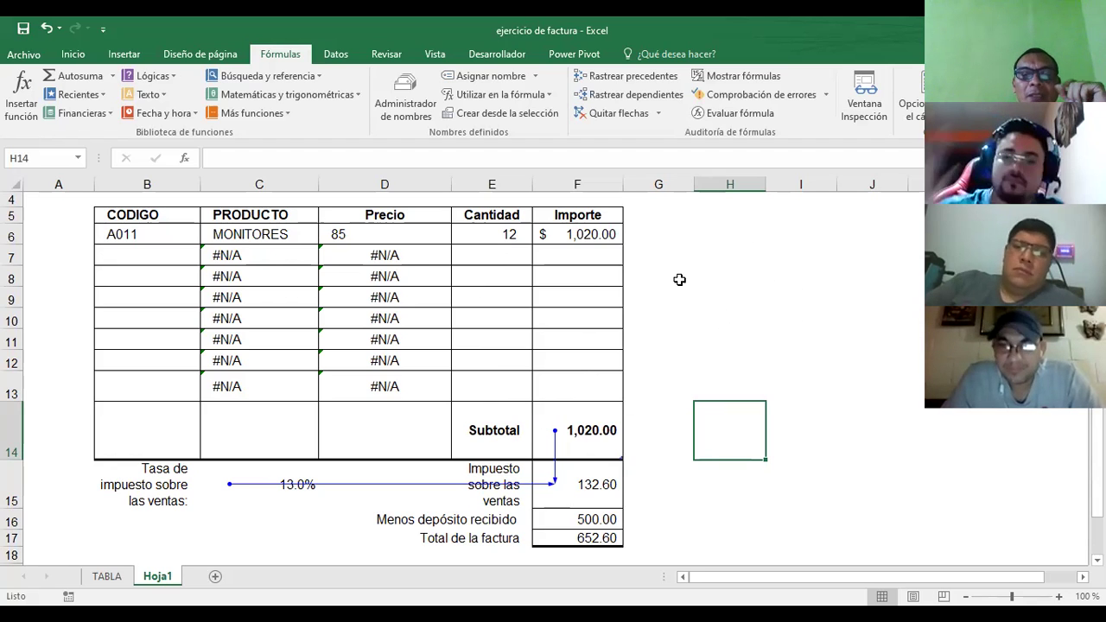
key(alt+m)
key(a)
key(a)
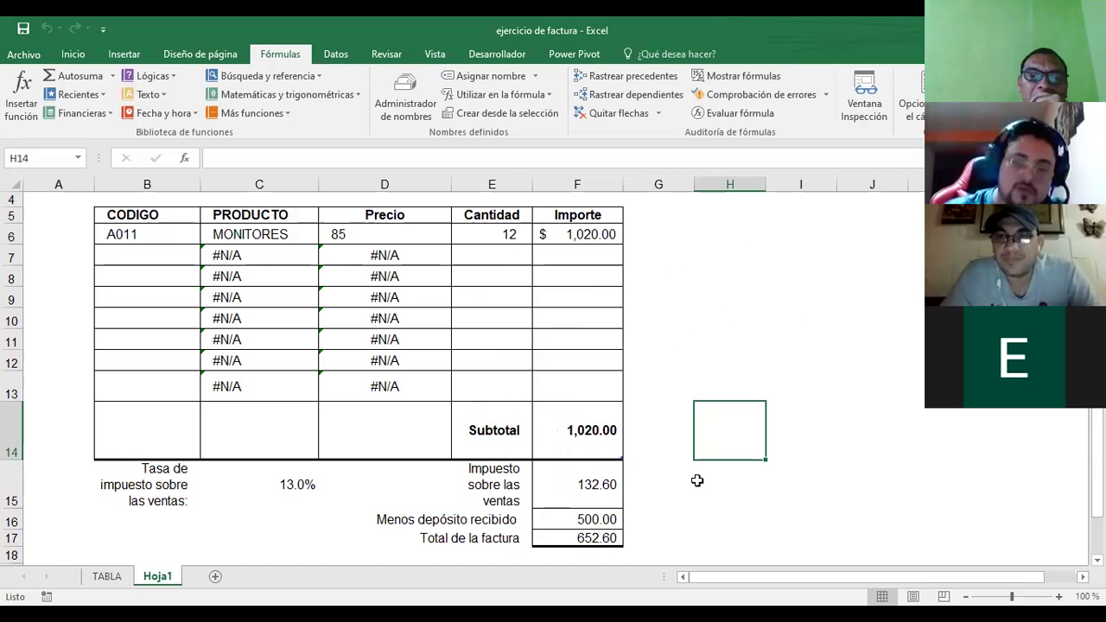